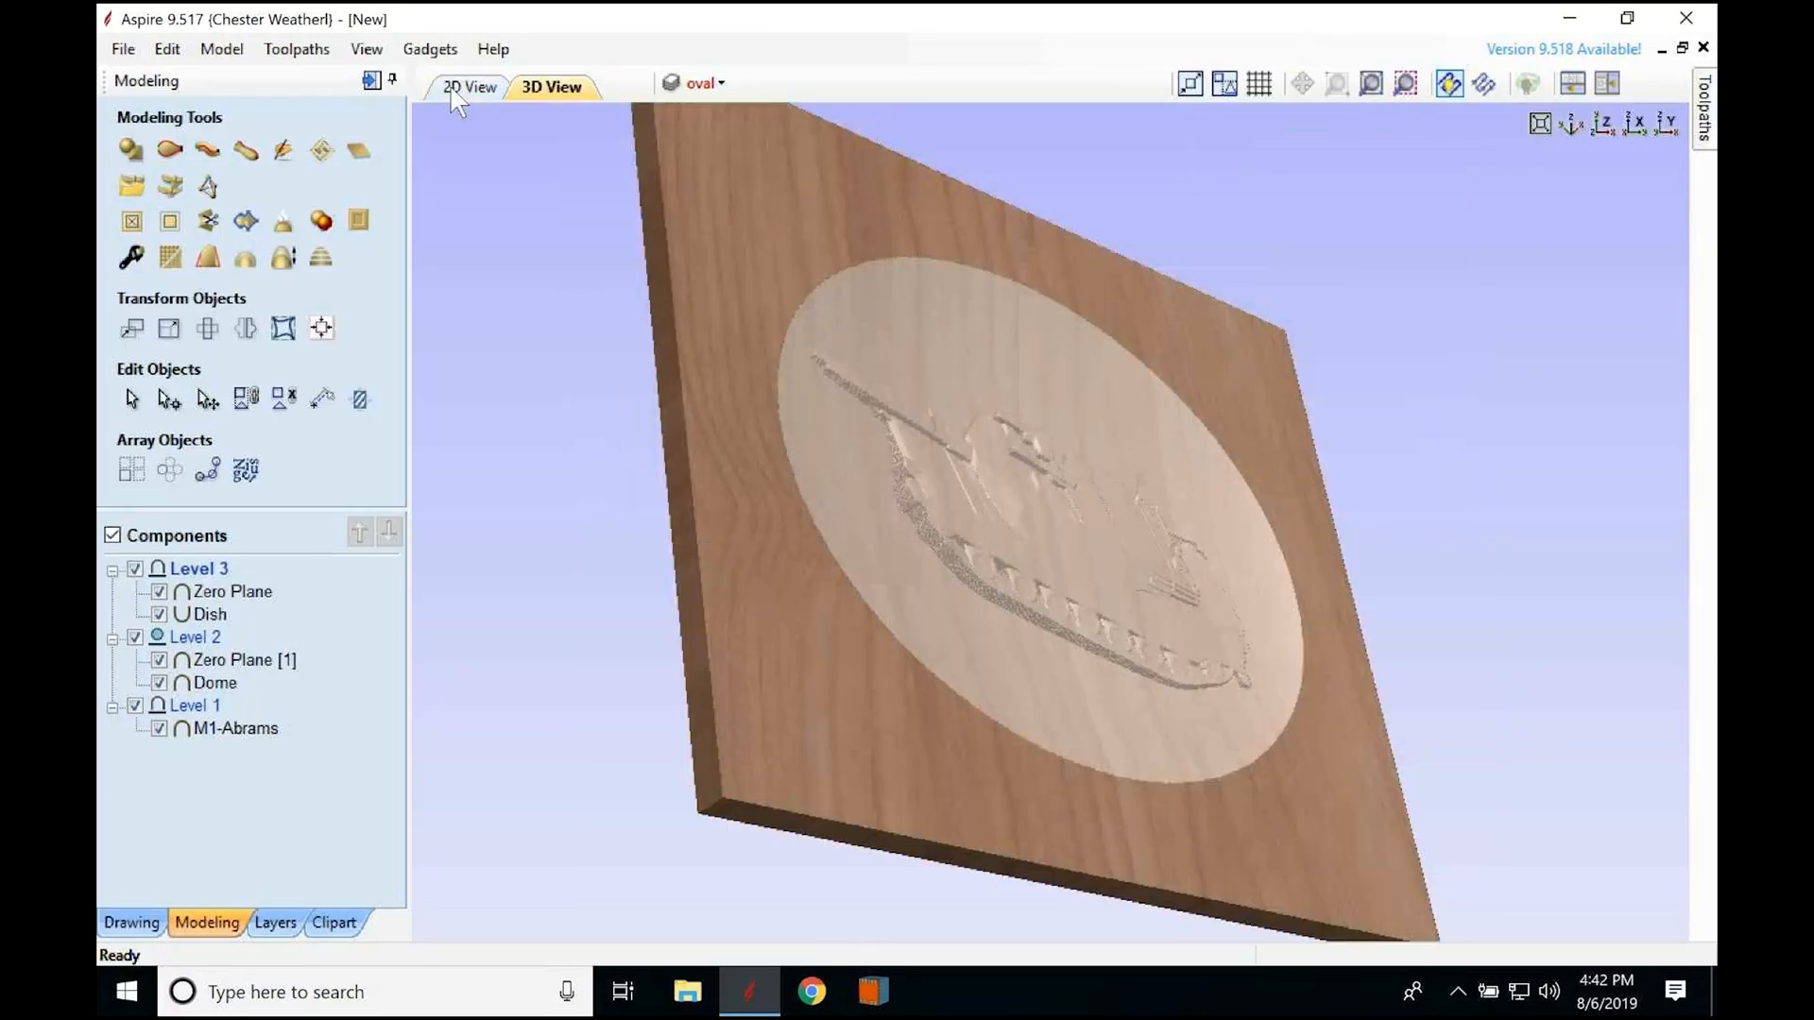
# Step: Bring the M1-Abrams component to the front of the 2D preview
pyautogui.click(453, 92)
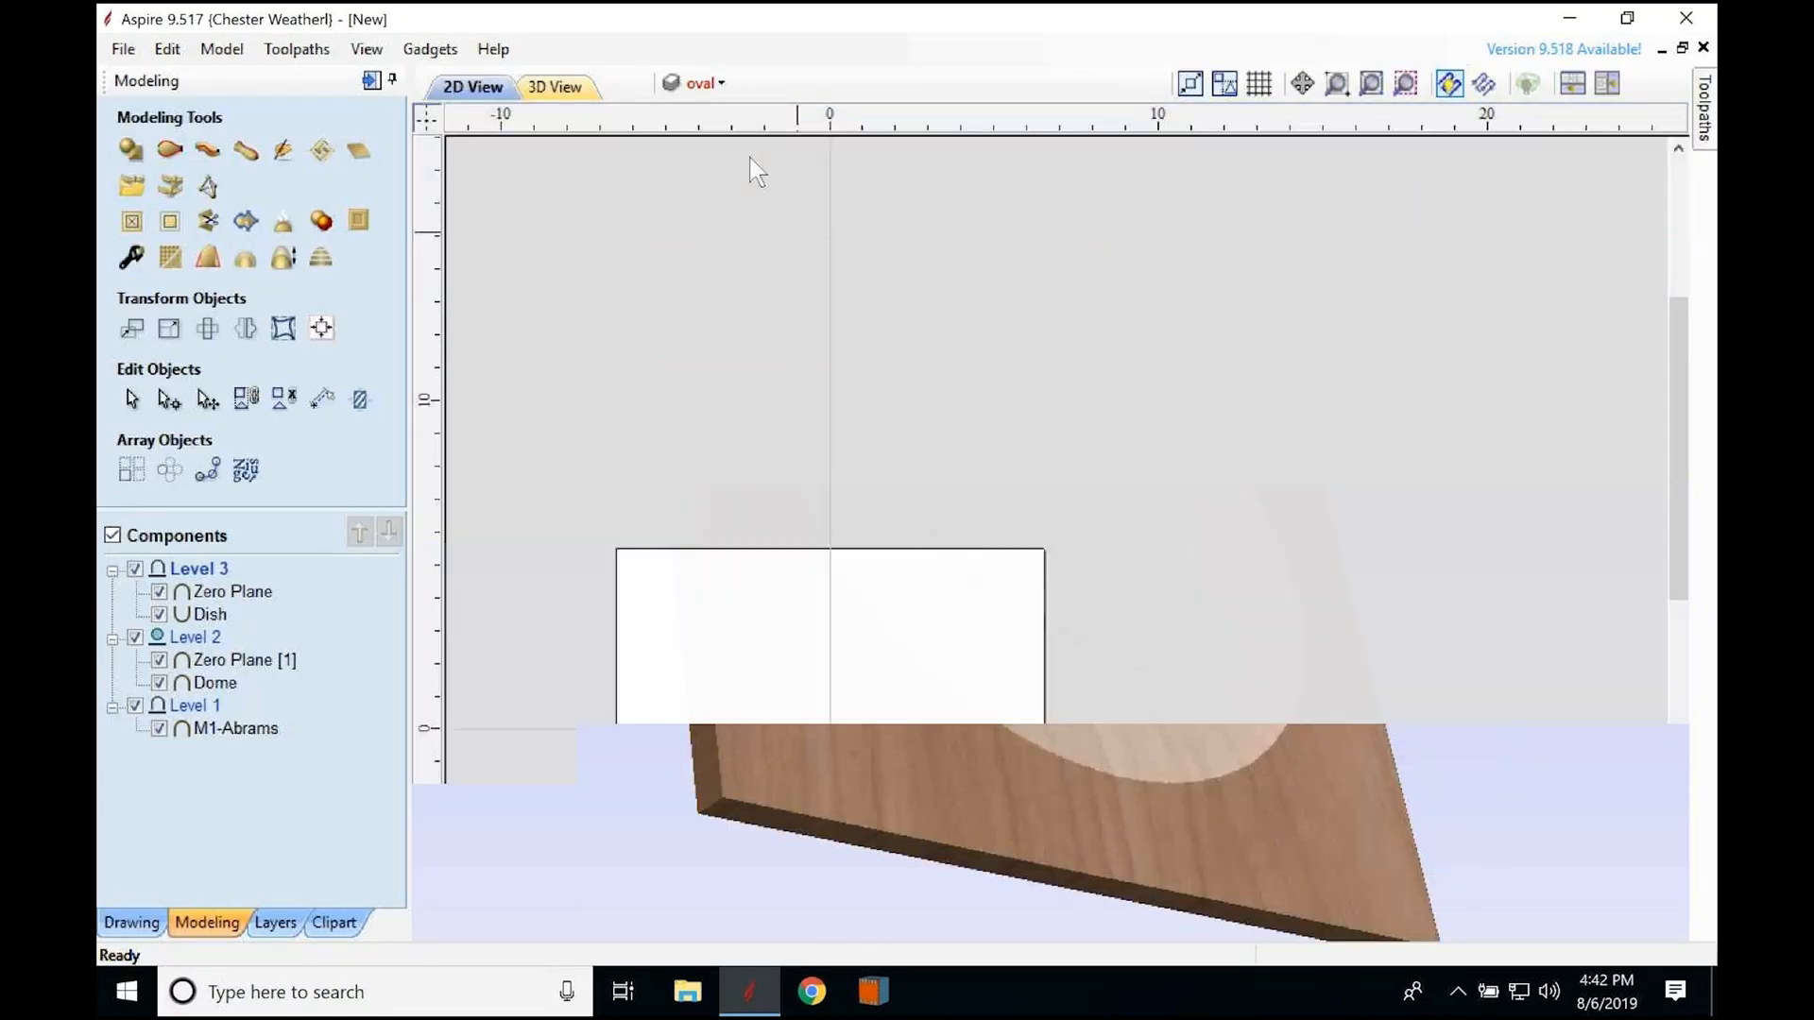
pyautogui.click(710, 84)
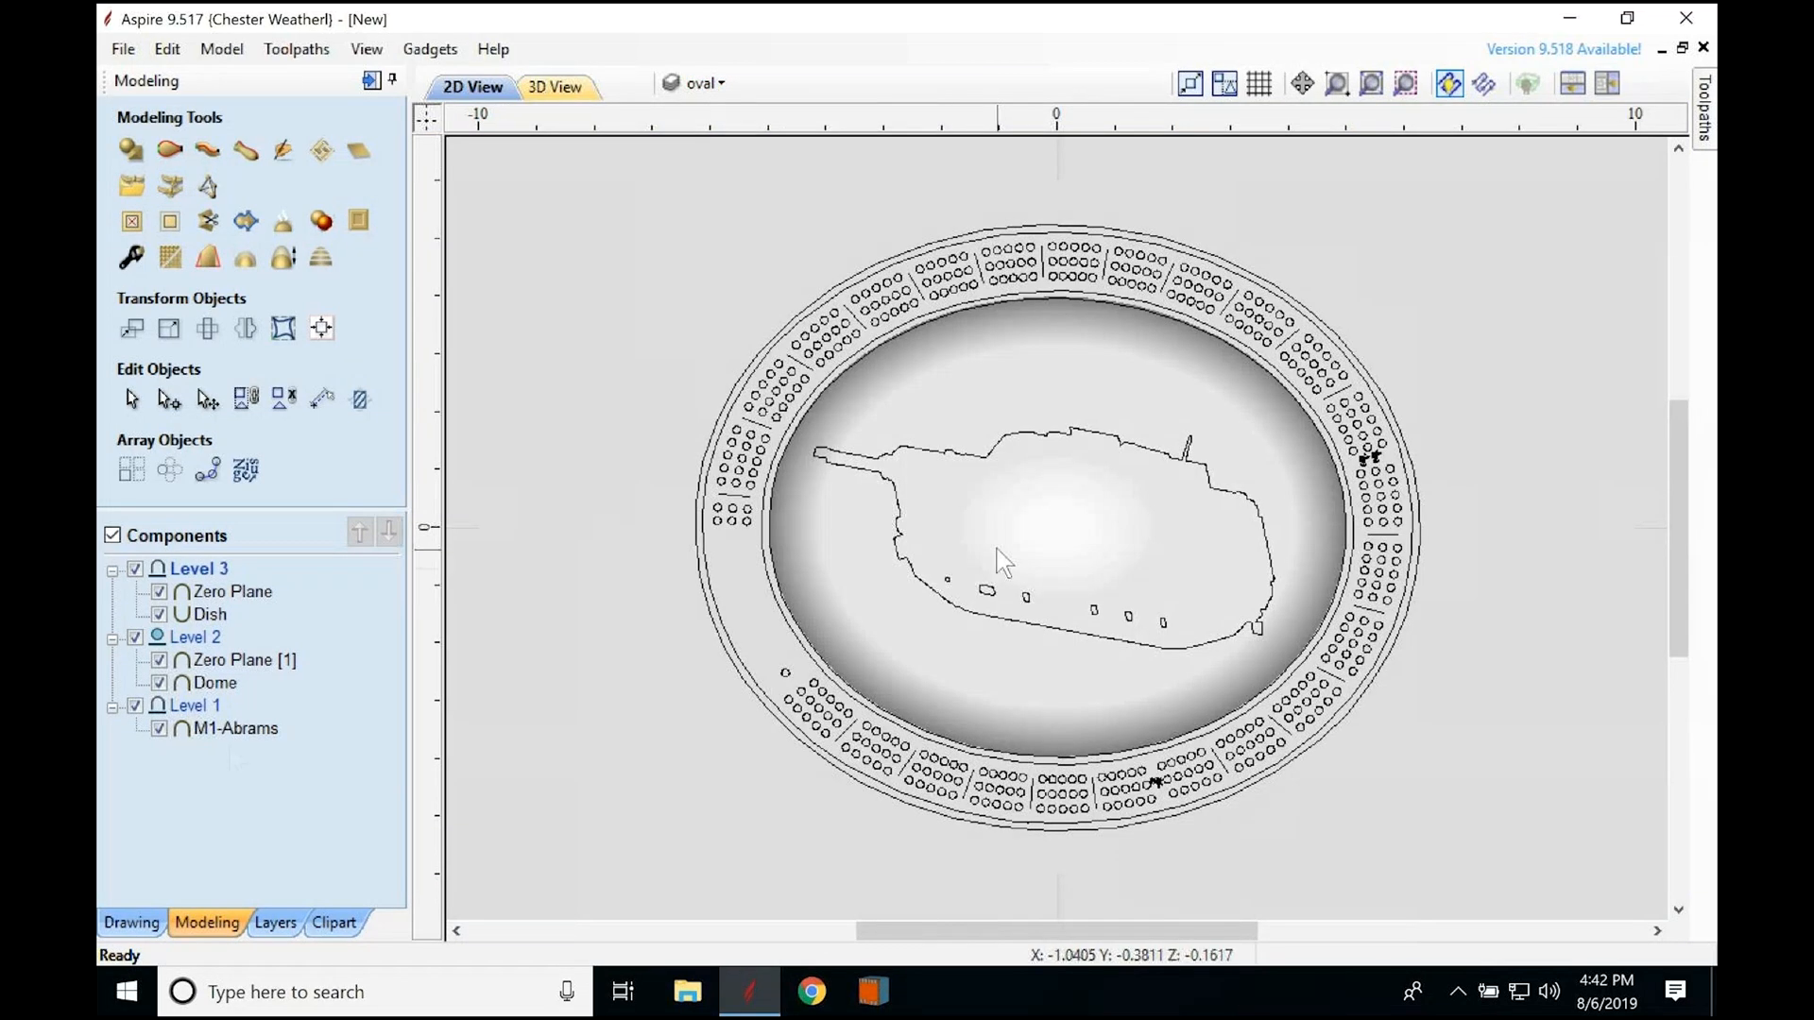
pyautogui.click(255, 739)
pyautogui.rightClick(257, 739)
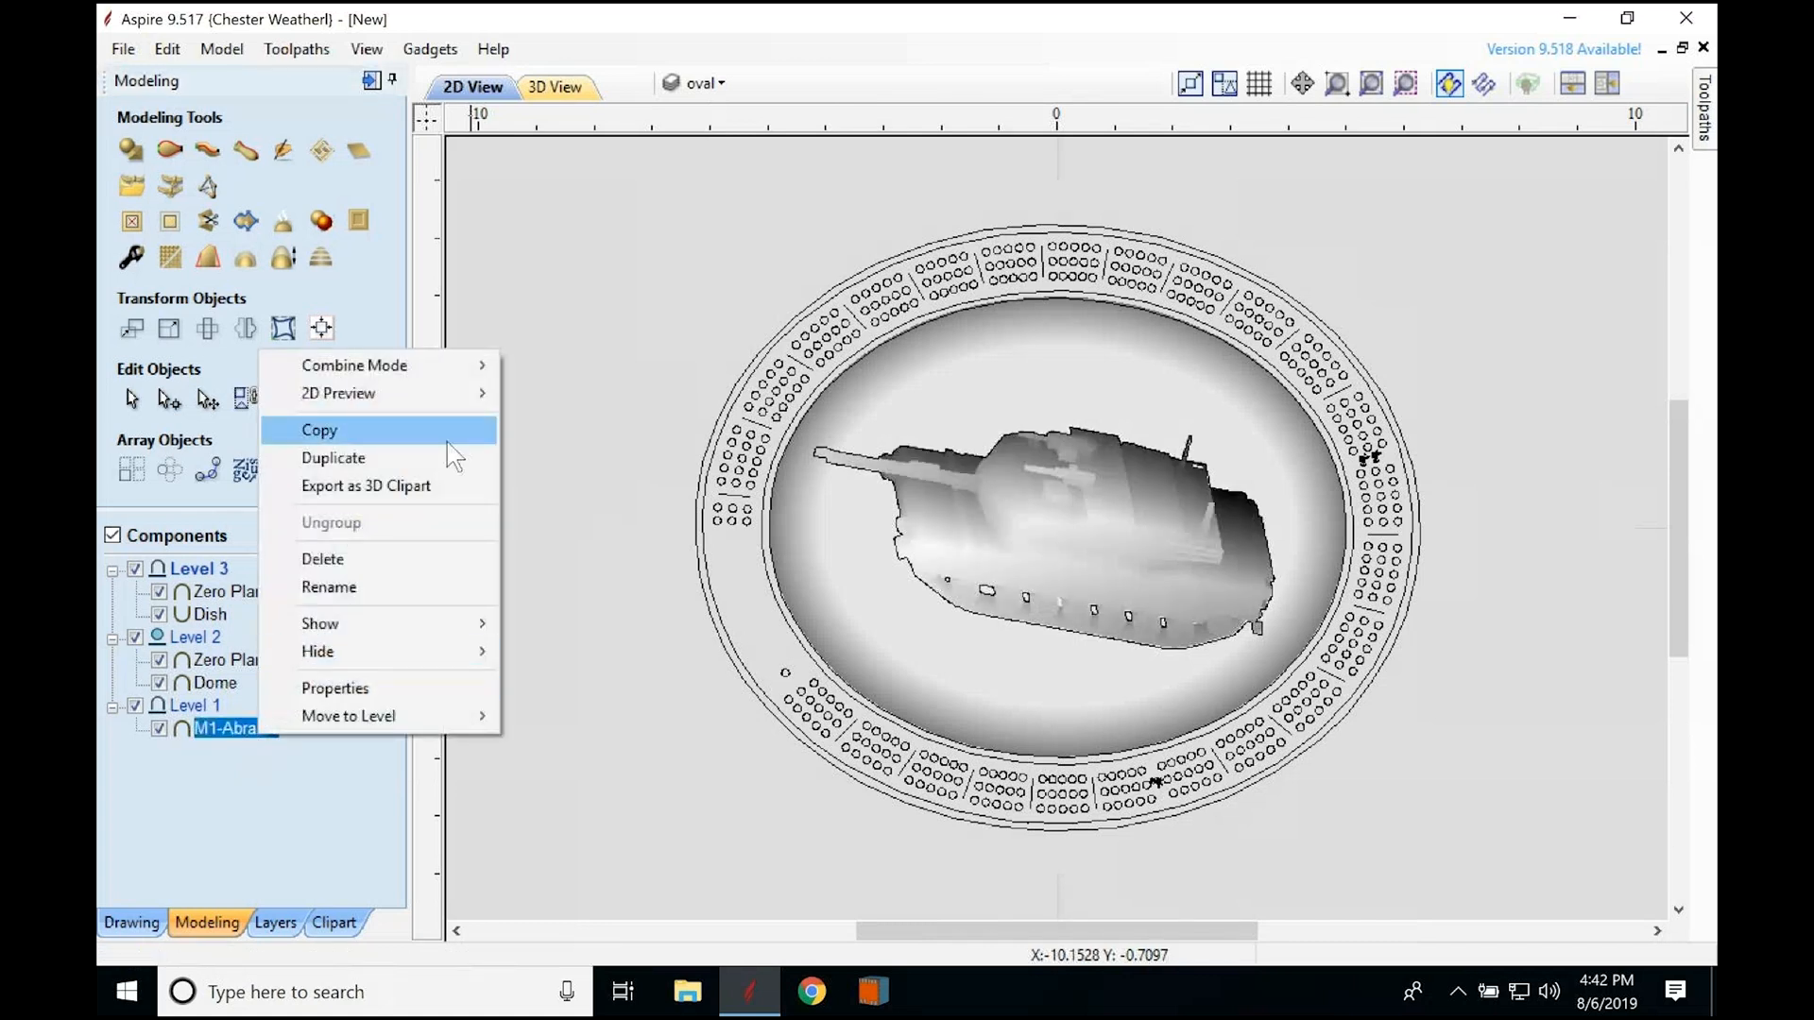
pyautogui.moveTo(489, 409)
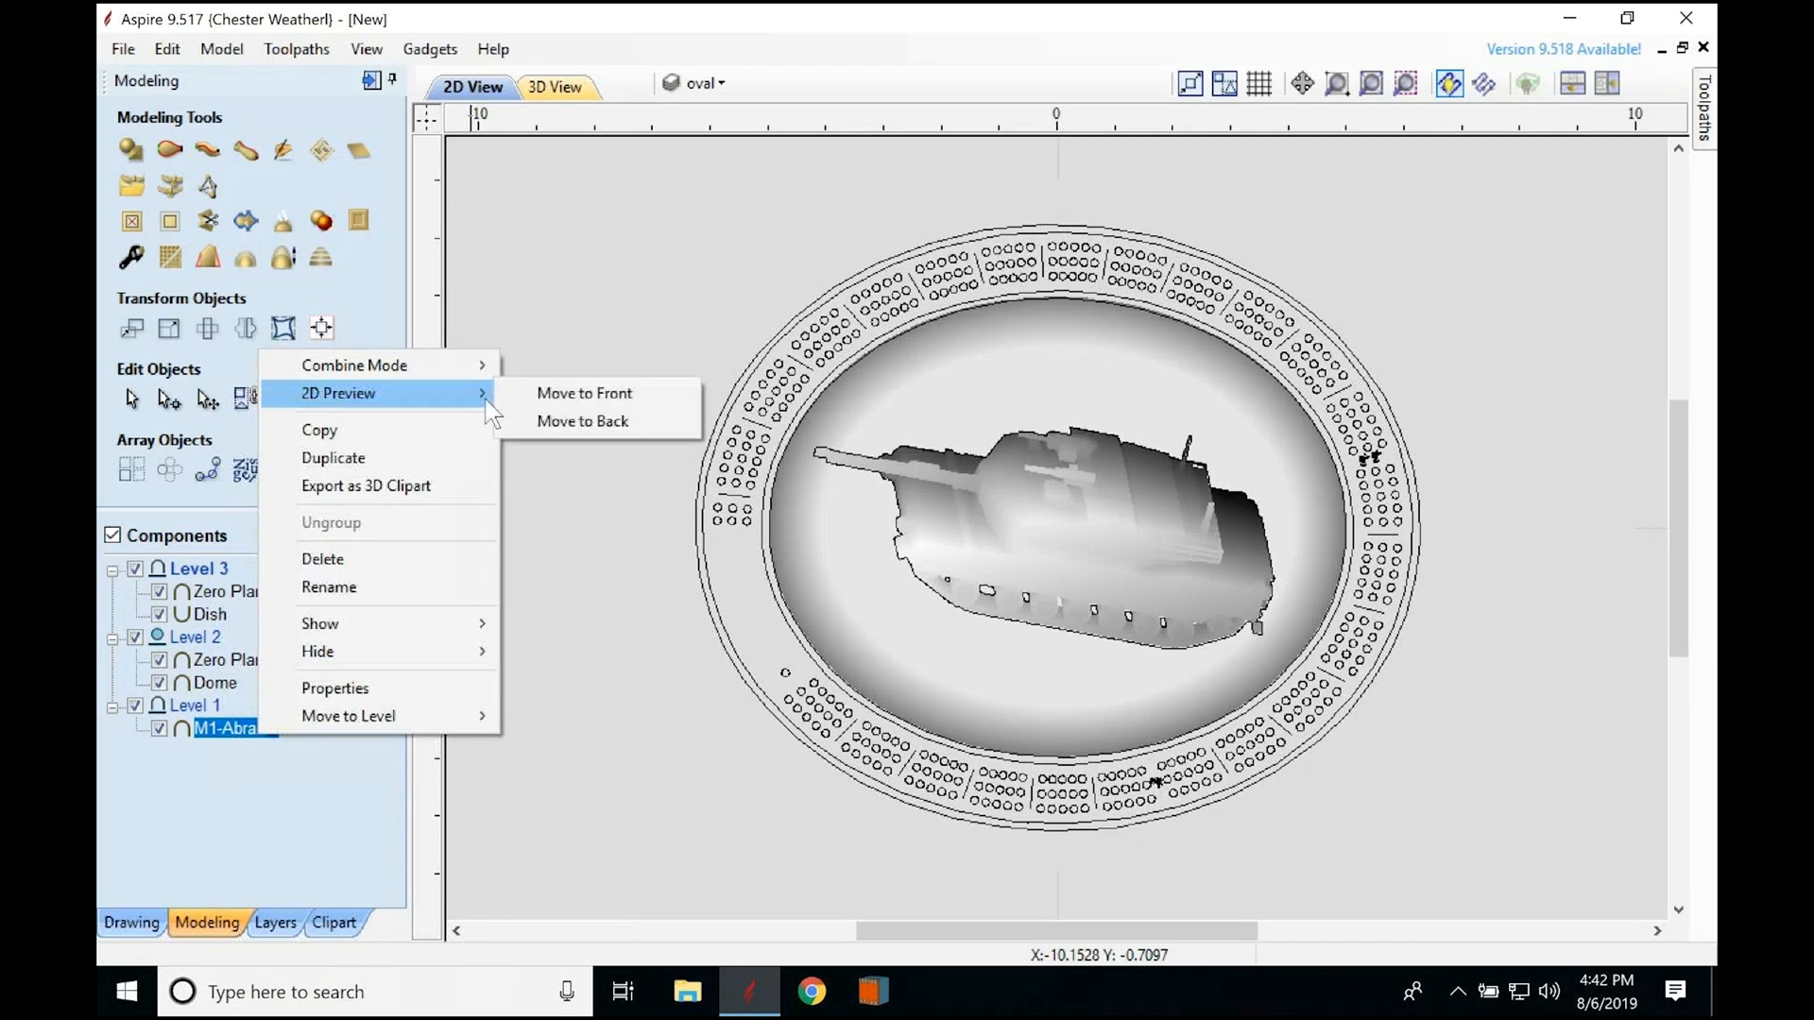
pyautogui.click(558, 395)
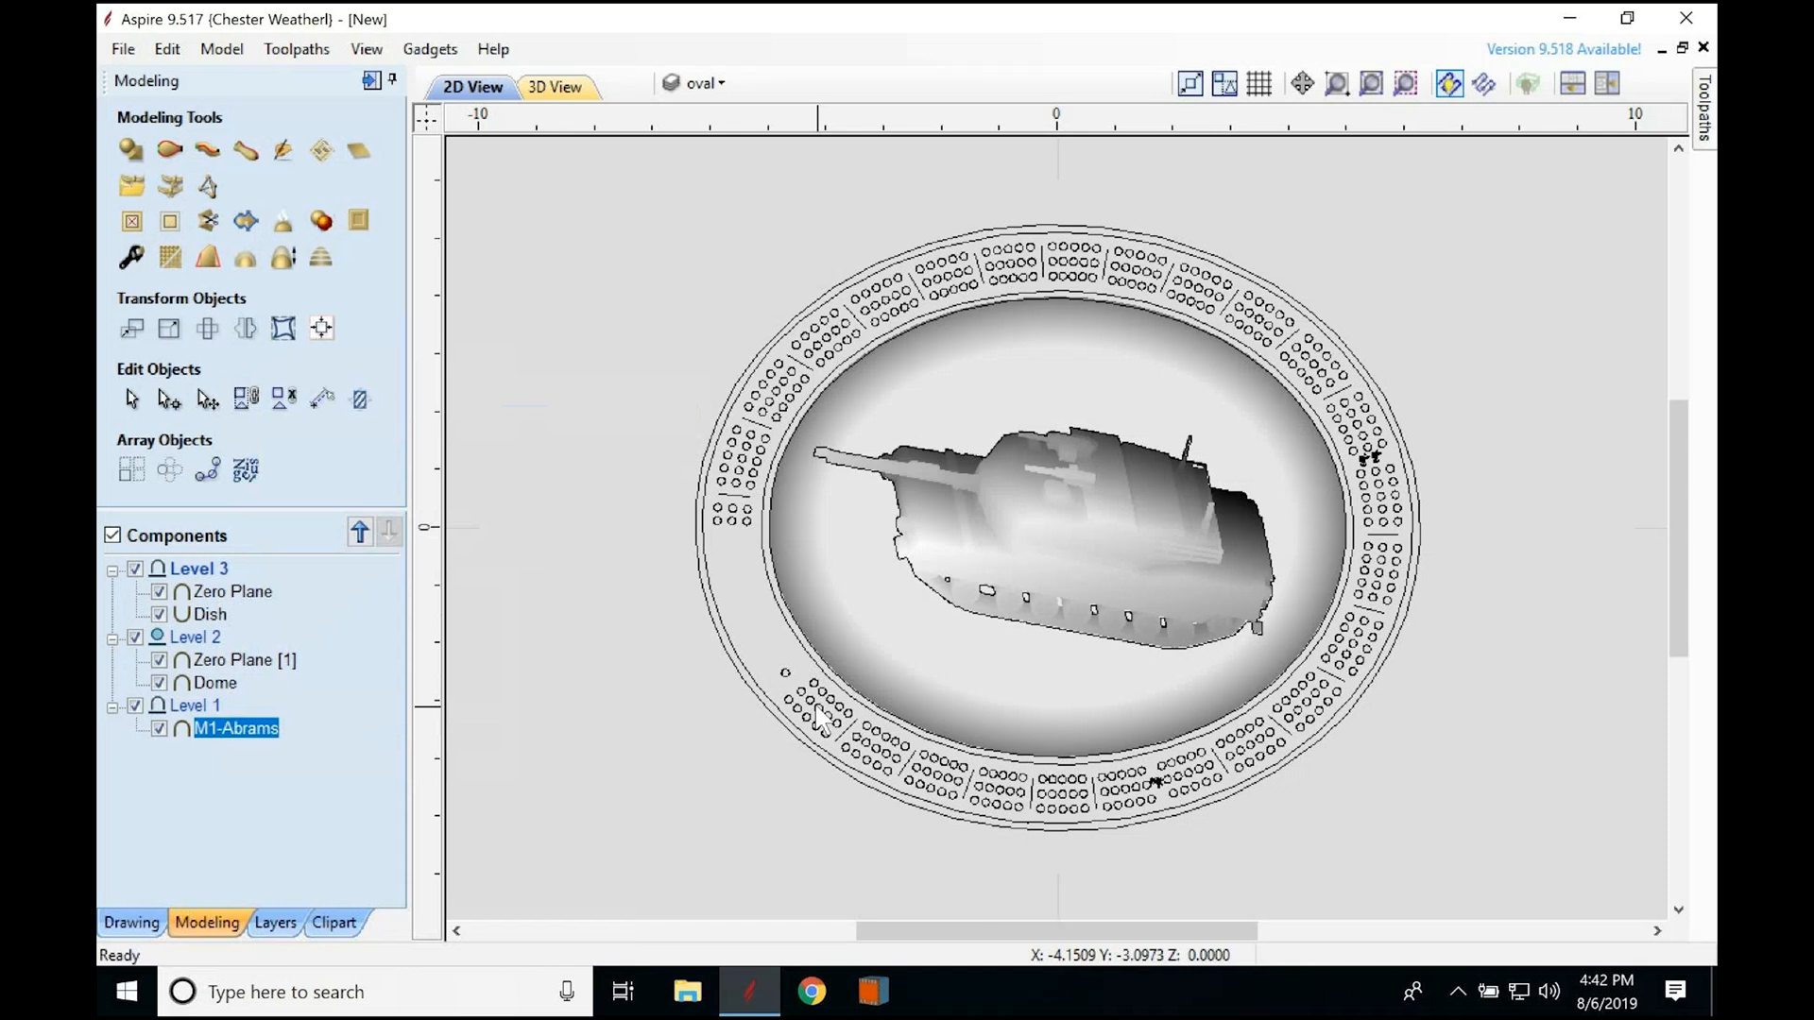
# Step: Review the 3D Finish 1 toolpath settings and the inner oval machining boundary around the tank in the 2D view
pyautogui.click(773, 501)
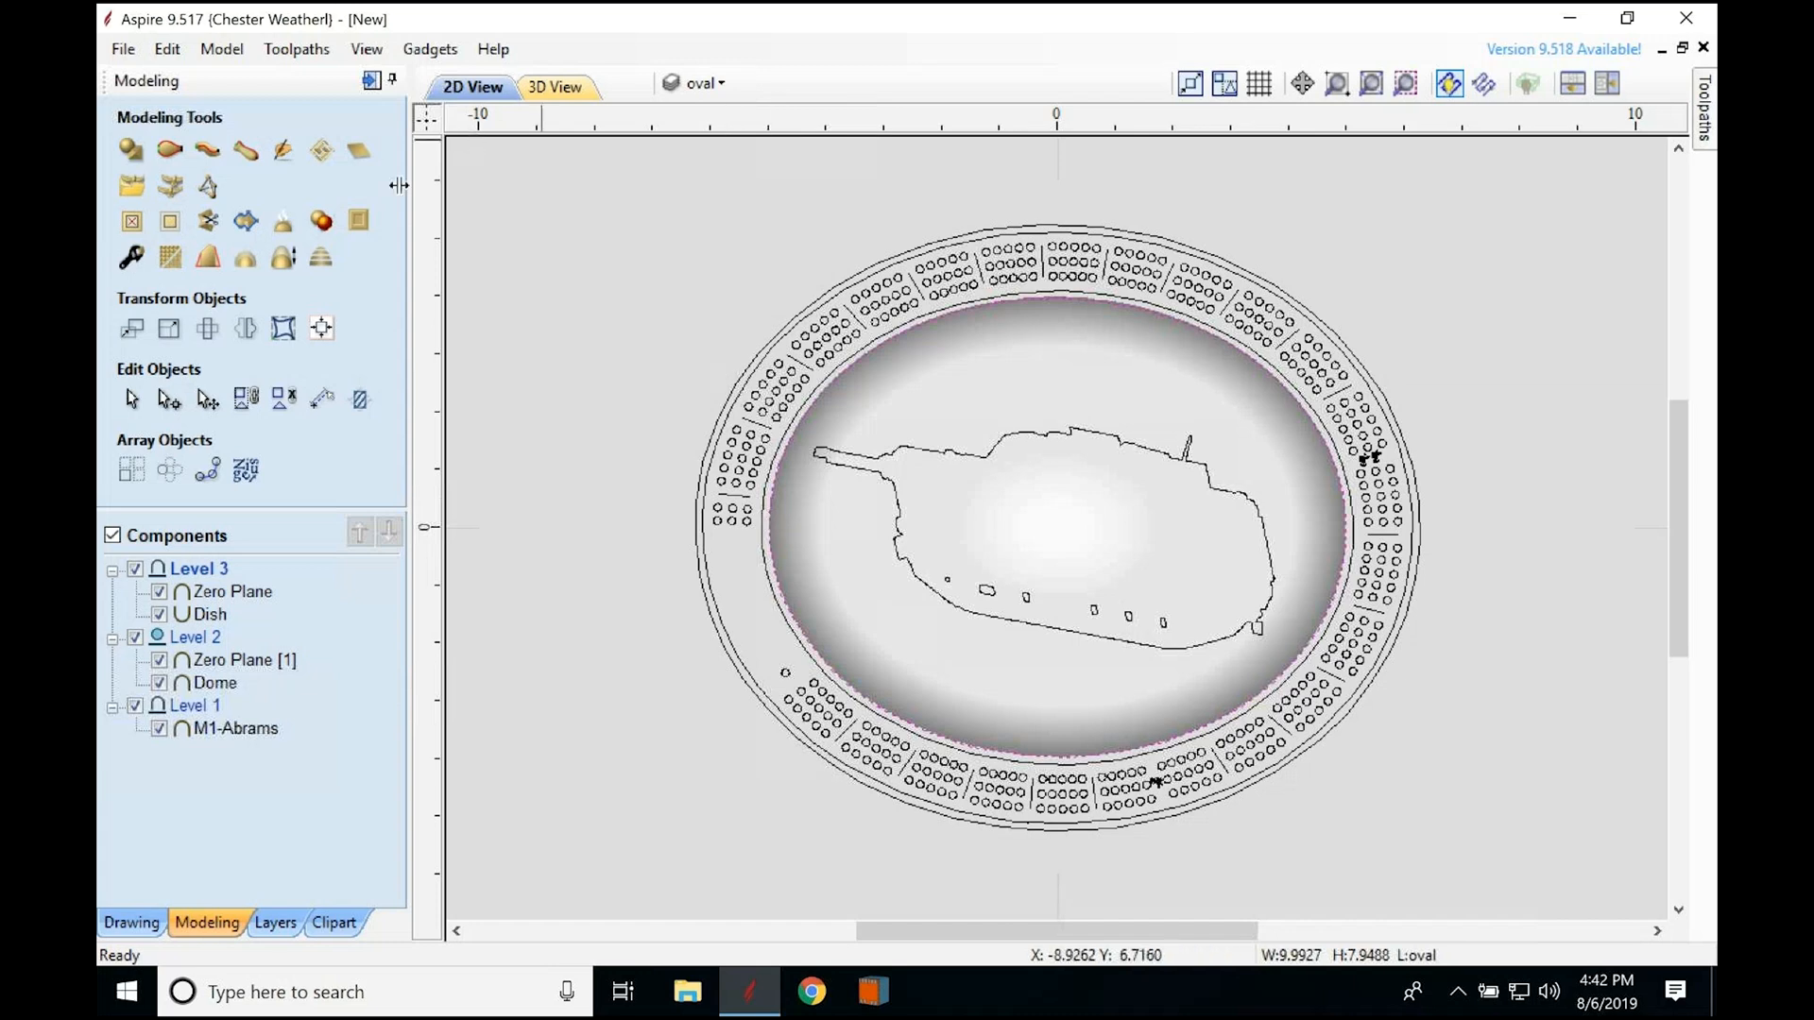
pyautogui.click(557, 86)
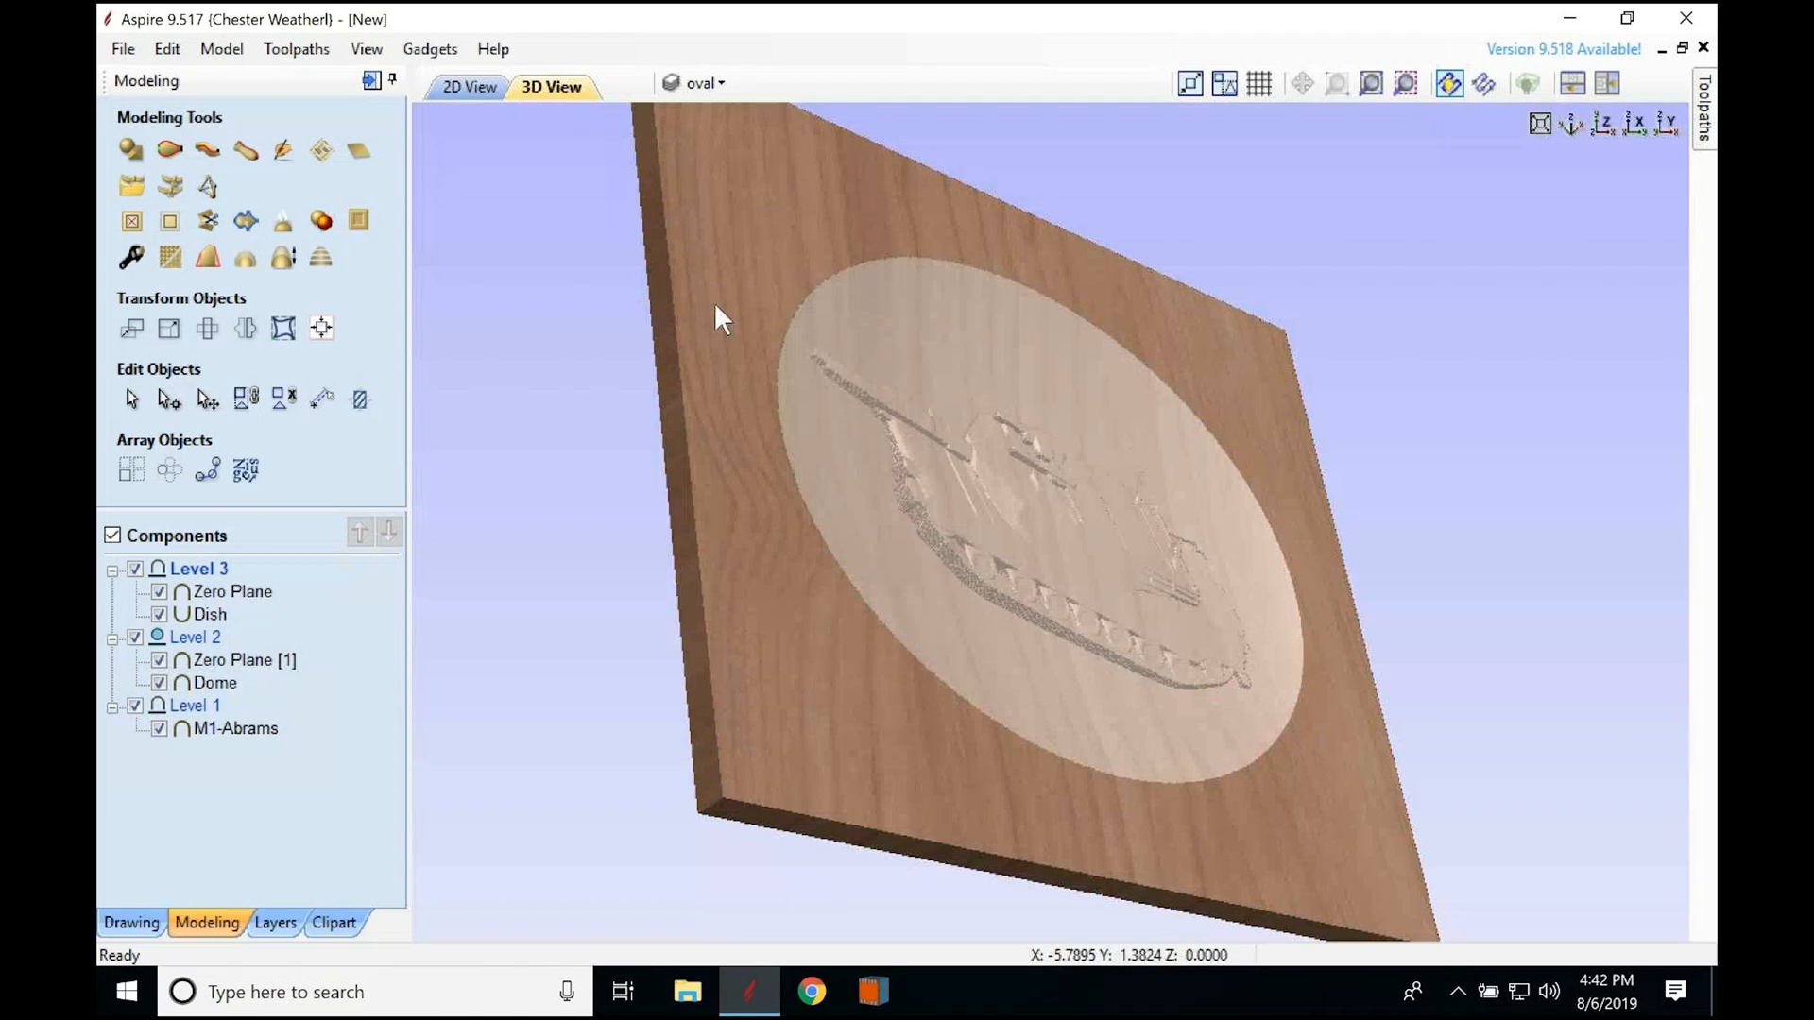
pyautogui.click(371, 80)
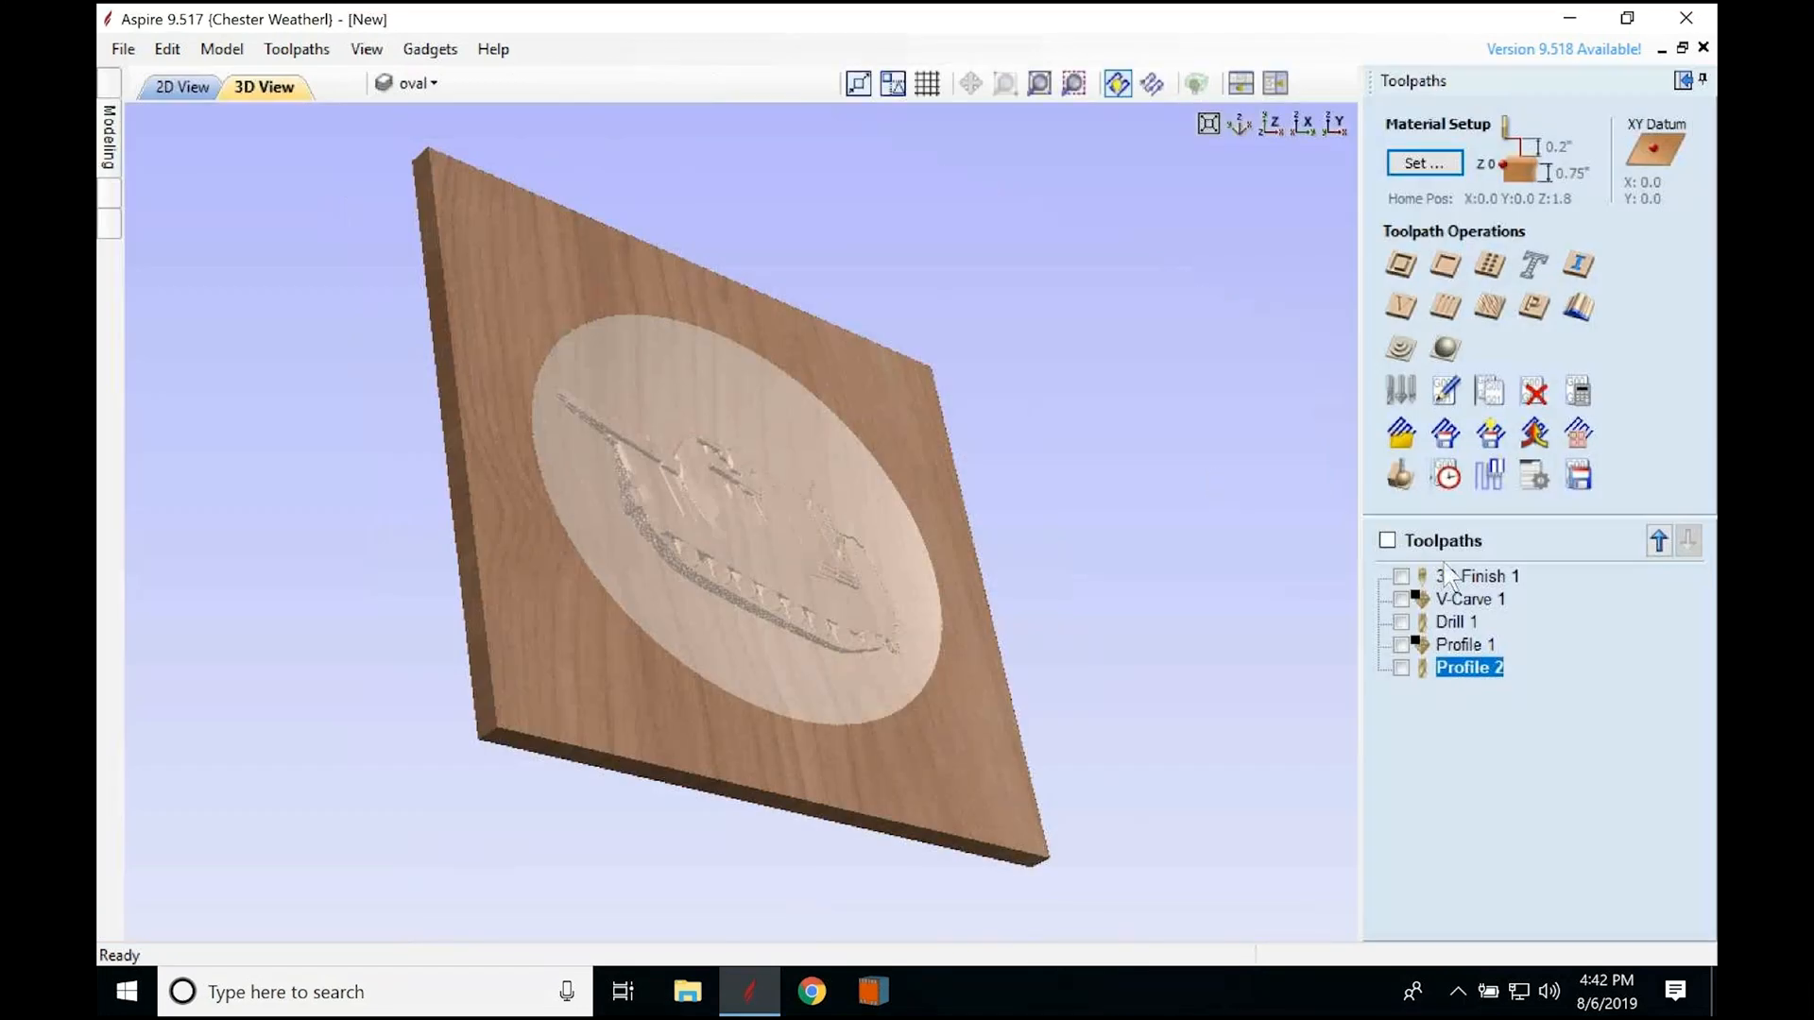
pyautogui.click(1446, 573)
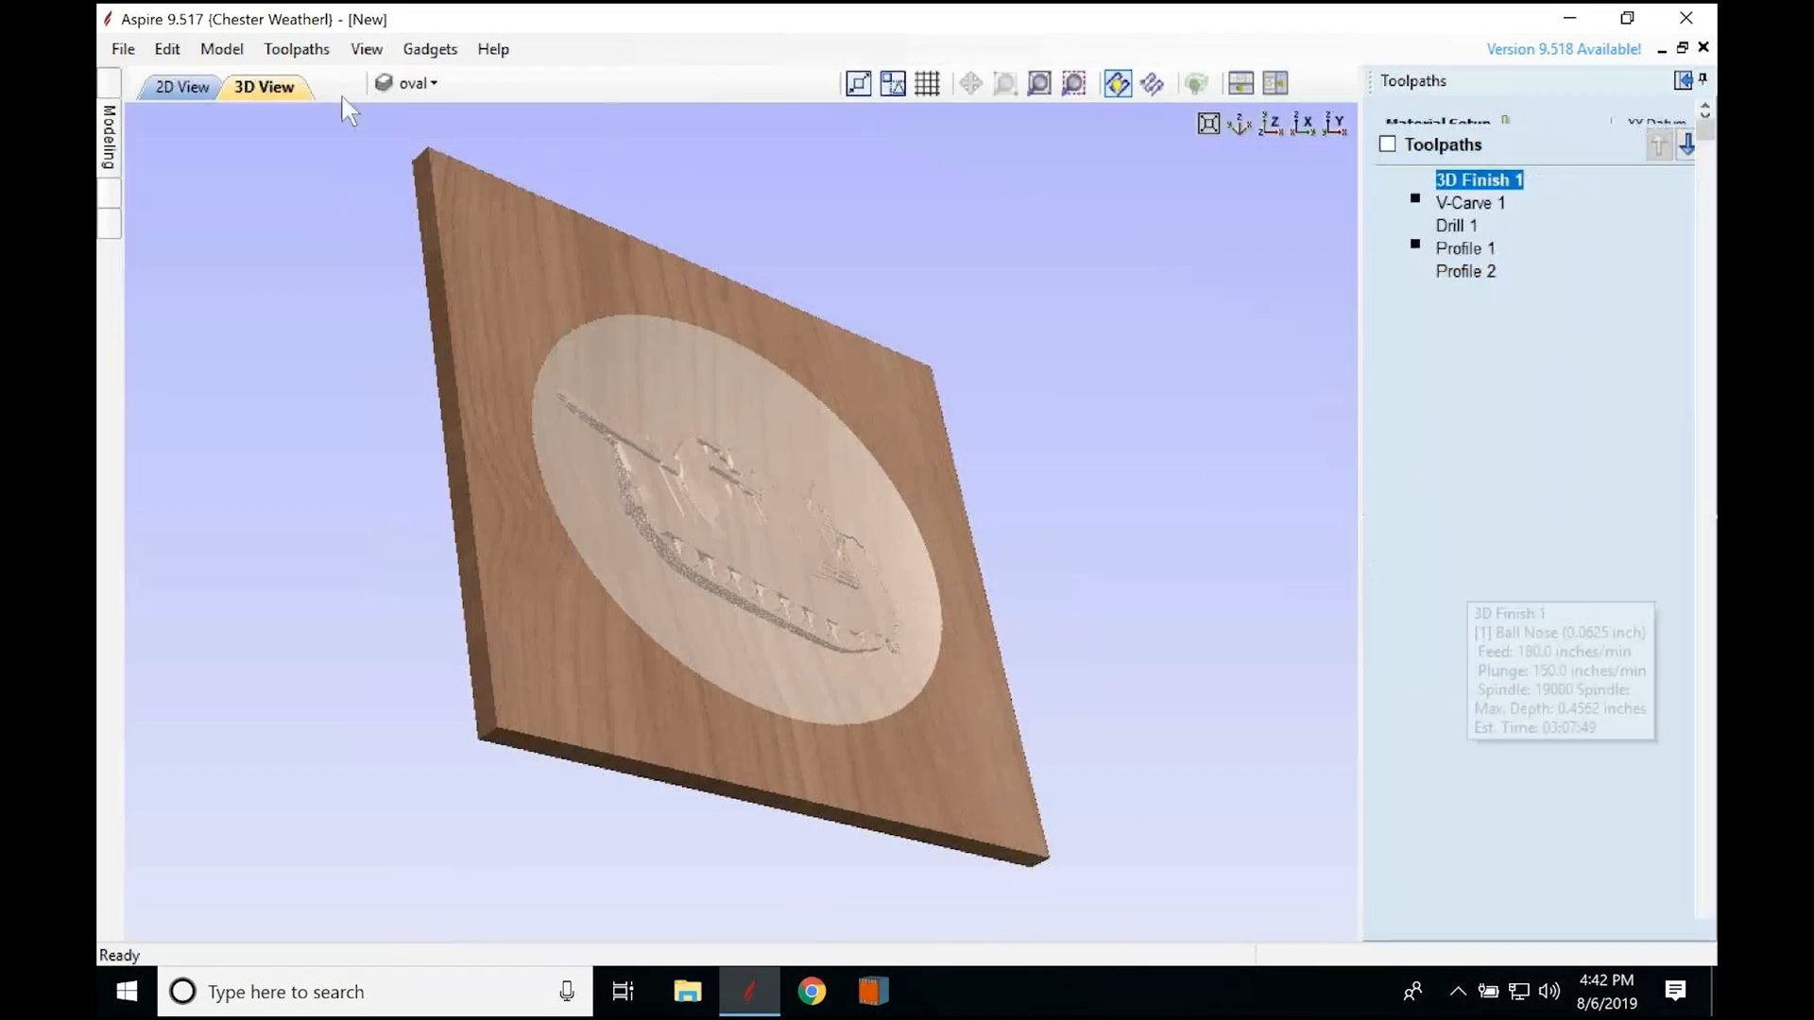
pyautogui.click(186, 92)
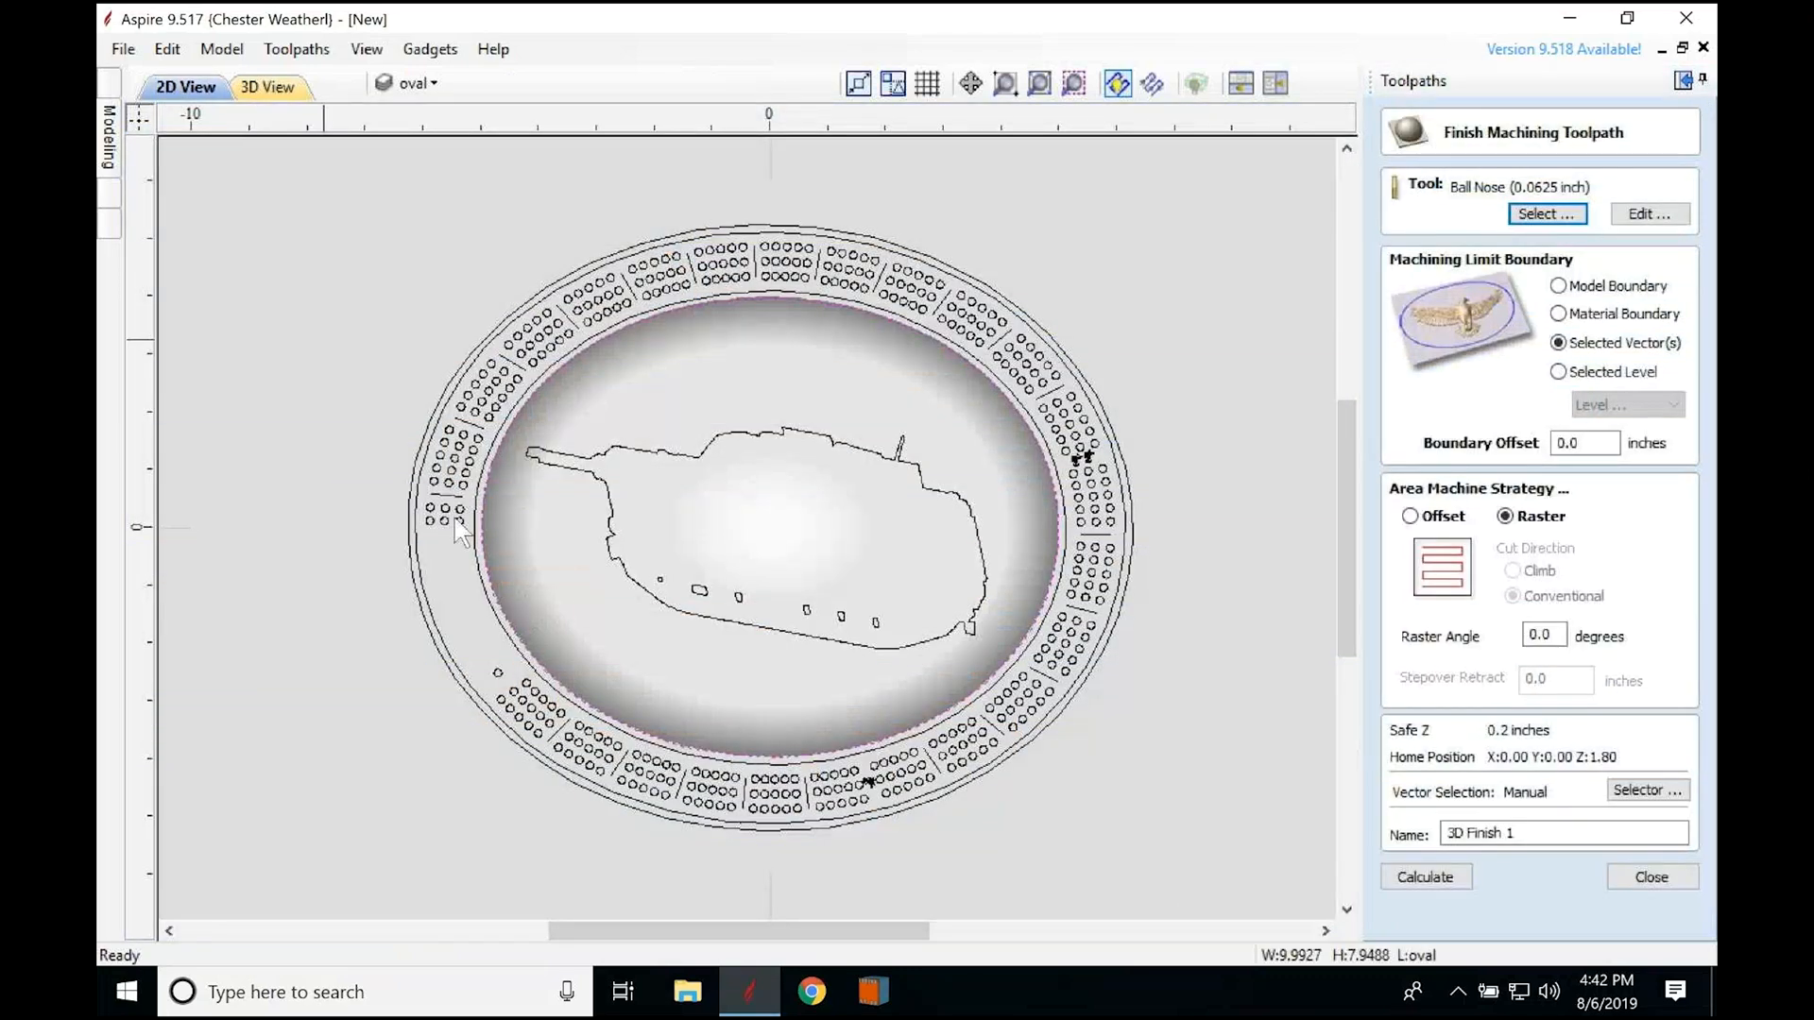
pyautogui.scroll(3, 460, 532)
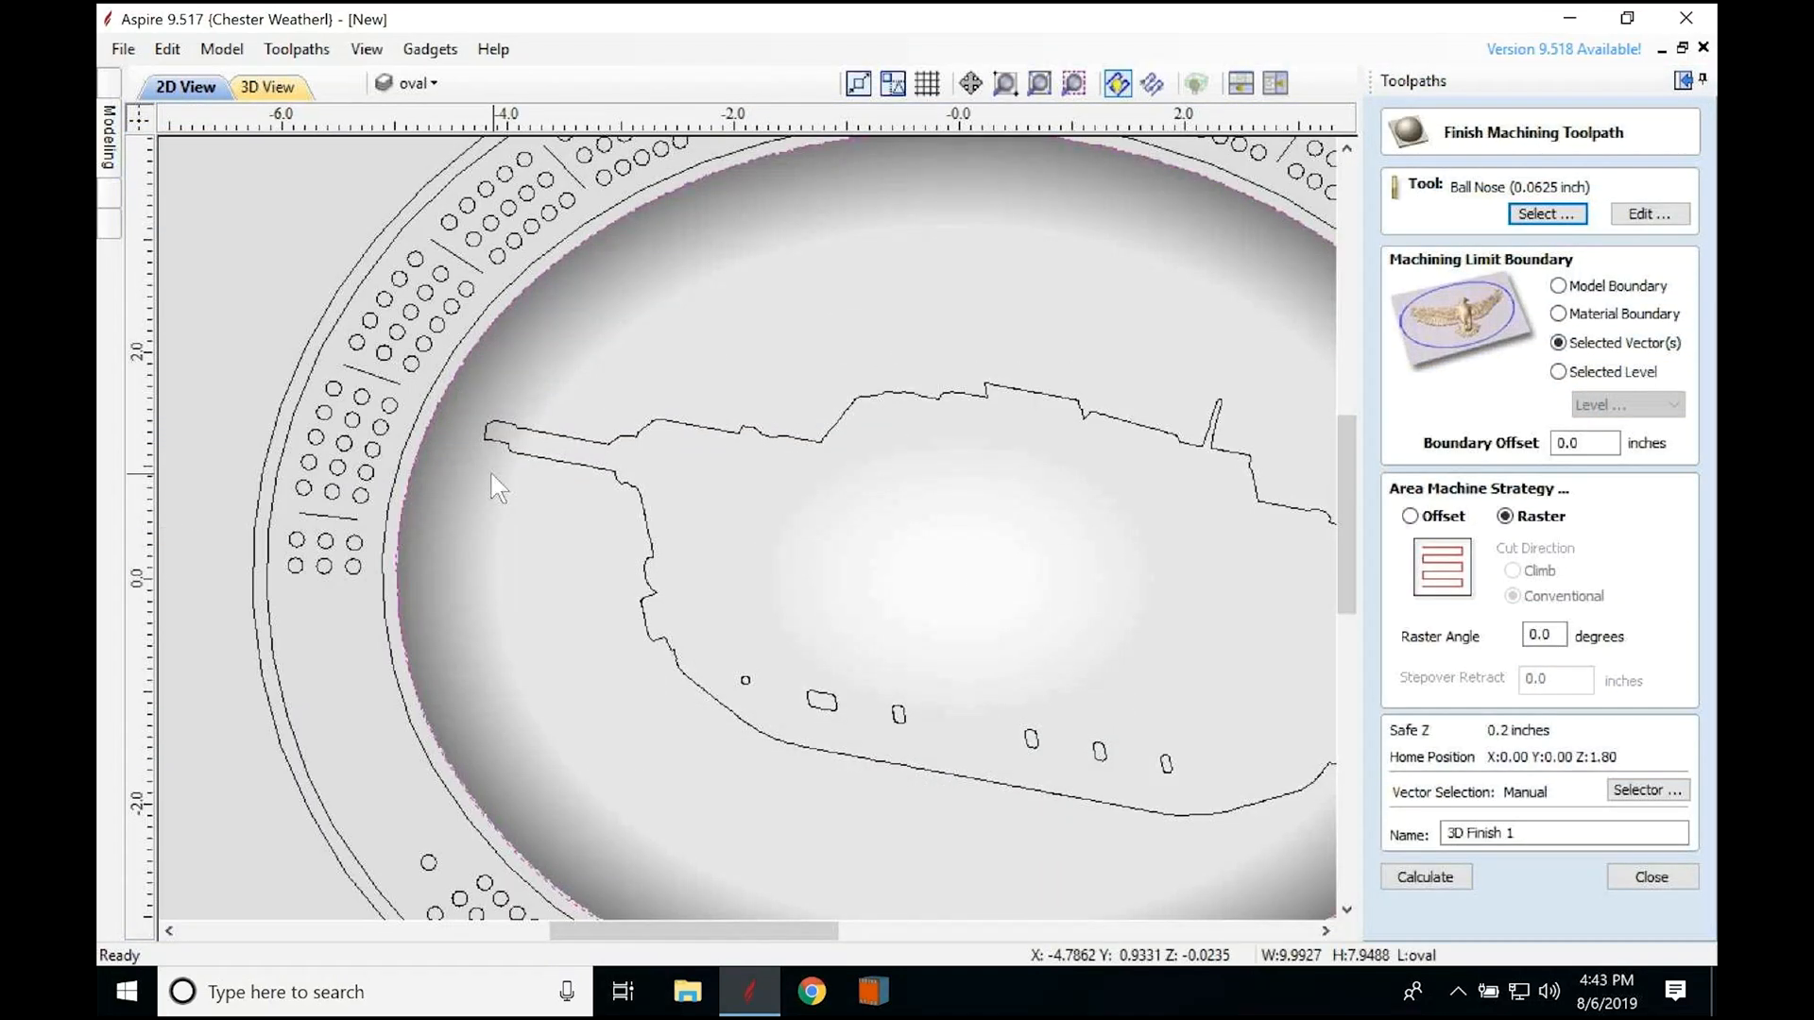
pyautogui.scroll(3, 478, 393)
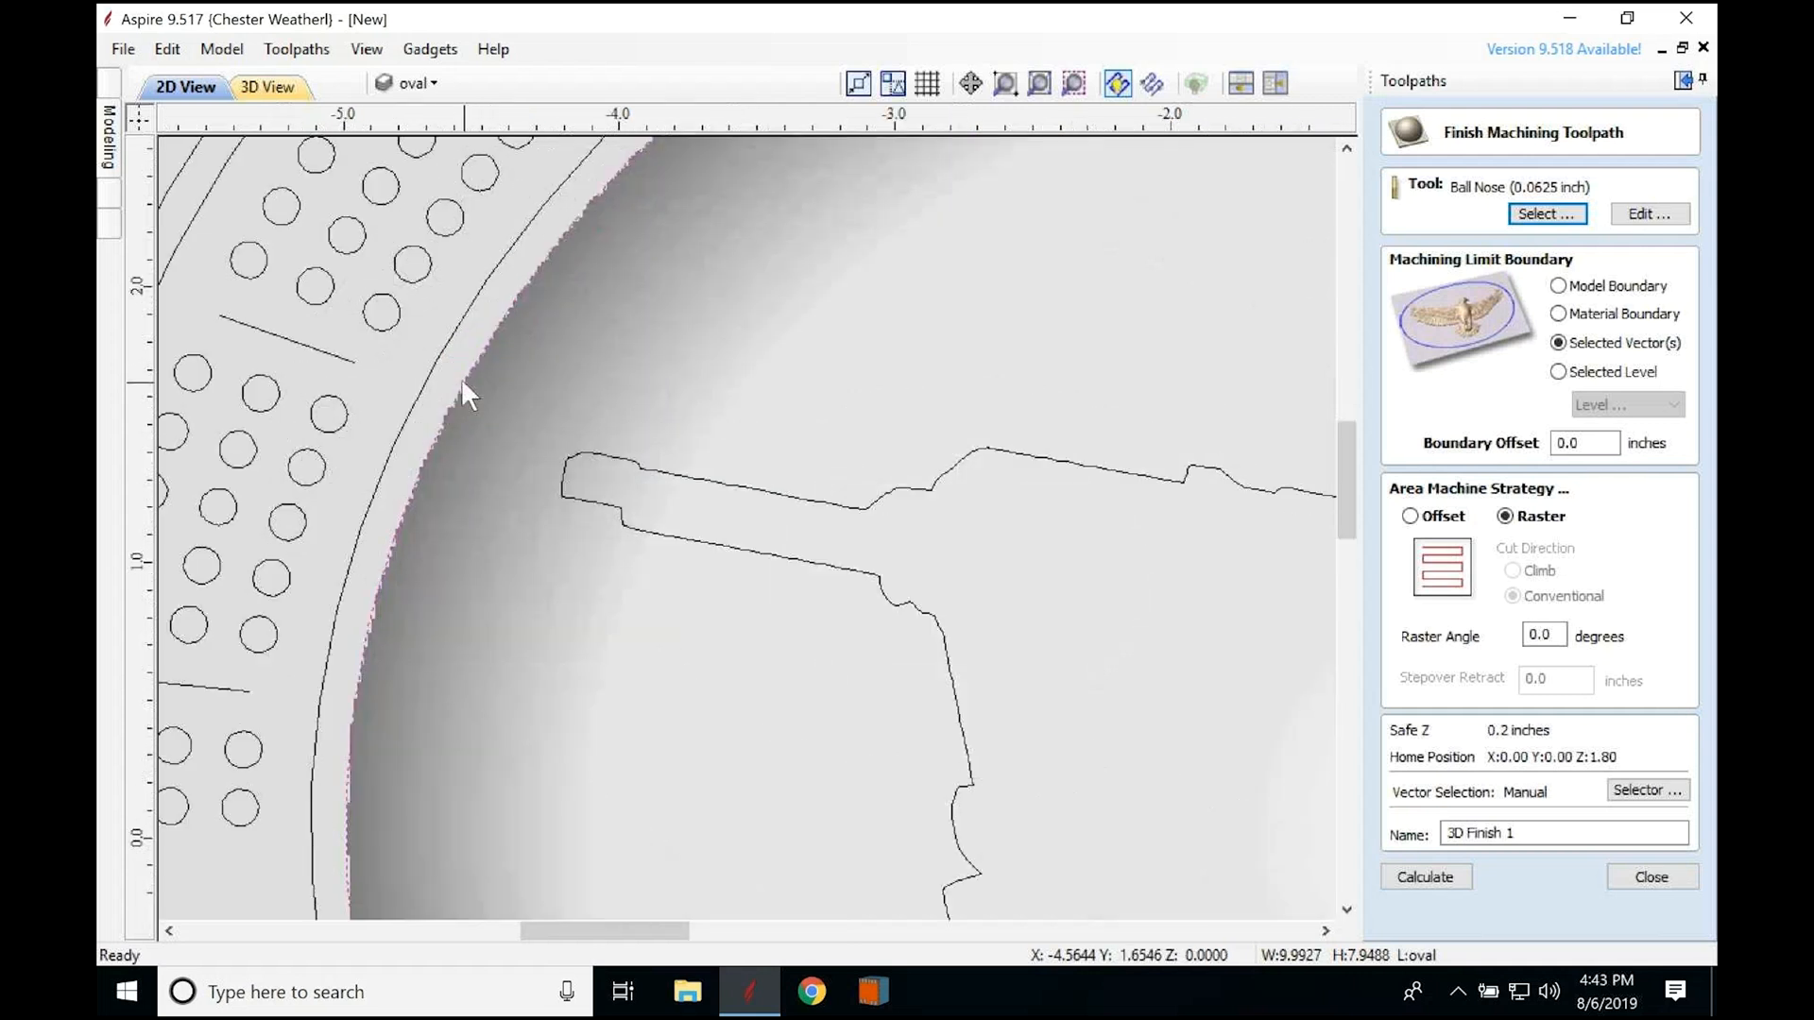
pyautogui.scroll(-3, 463, 383)
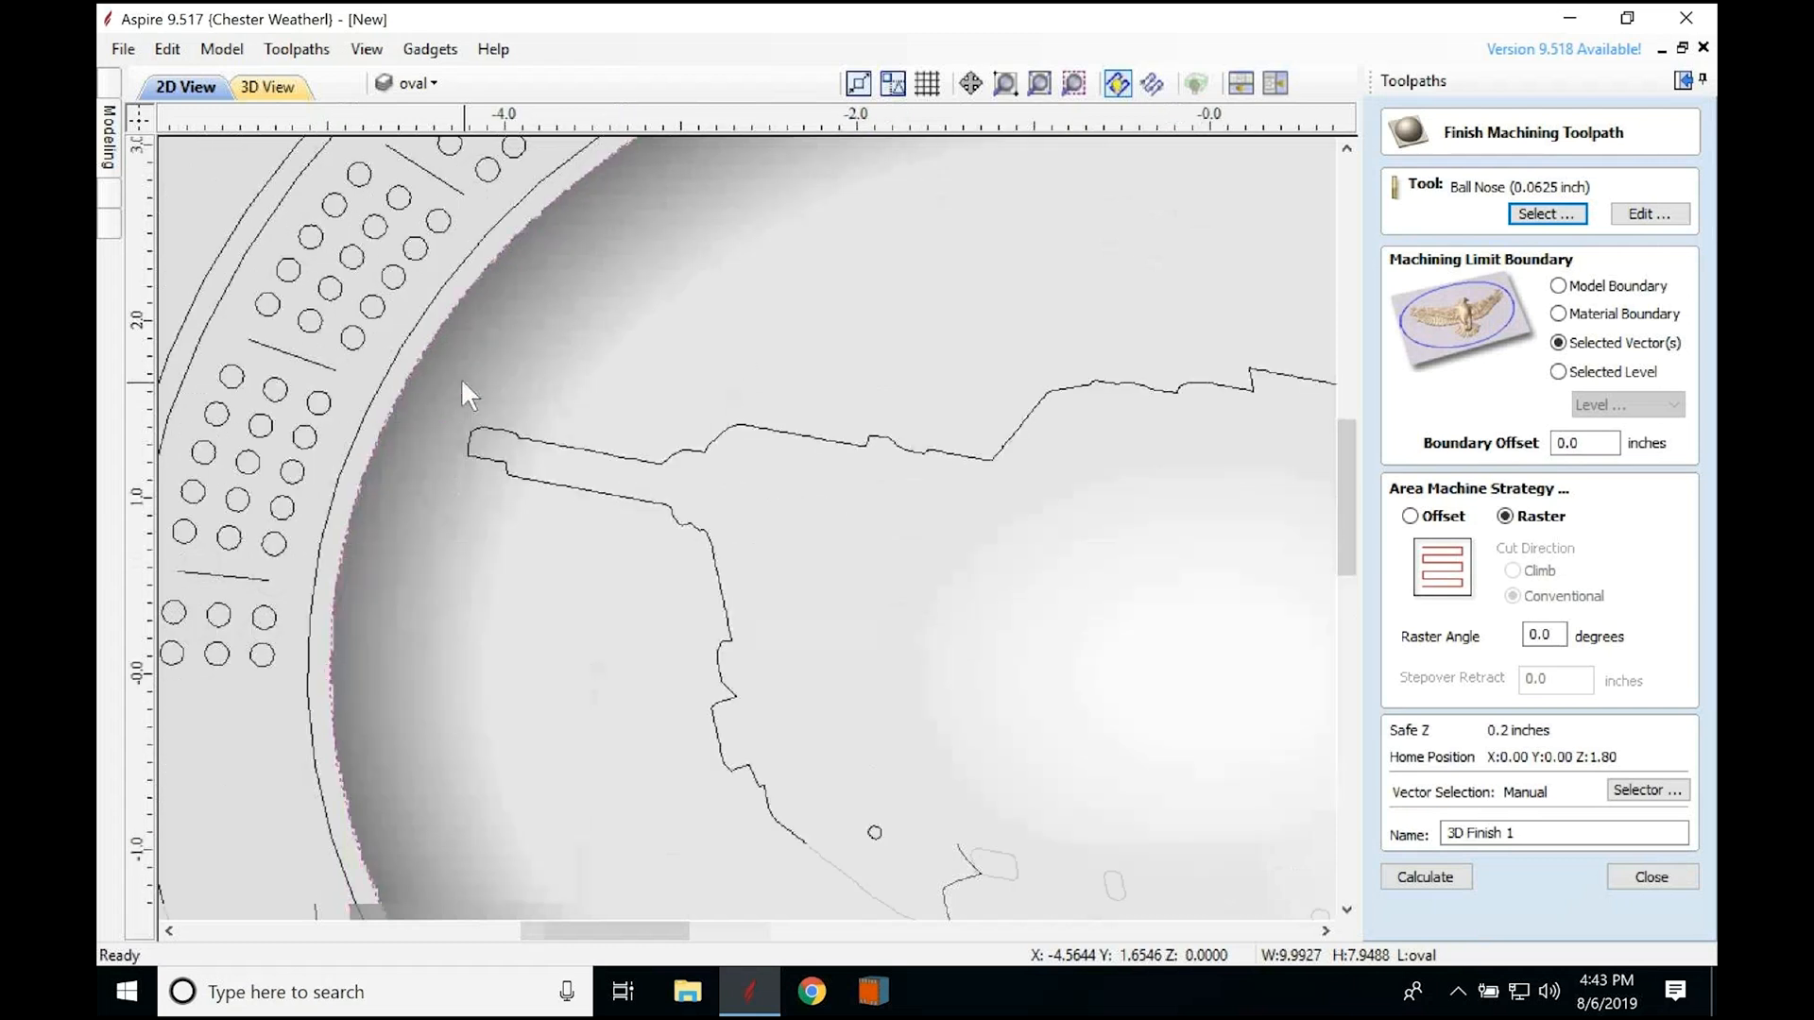
pyautogui.scroll(-1, 470, 395)
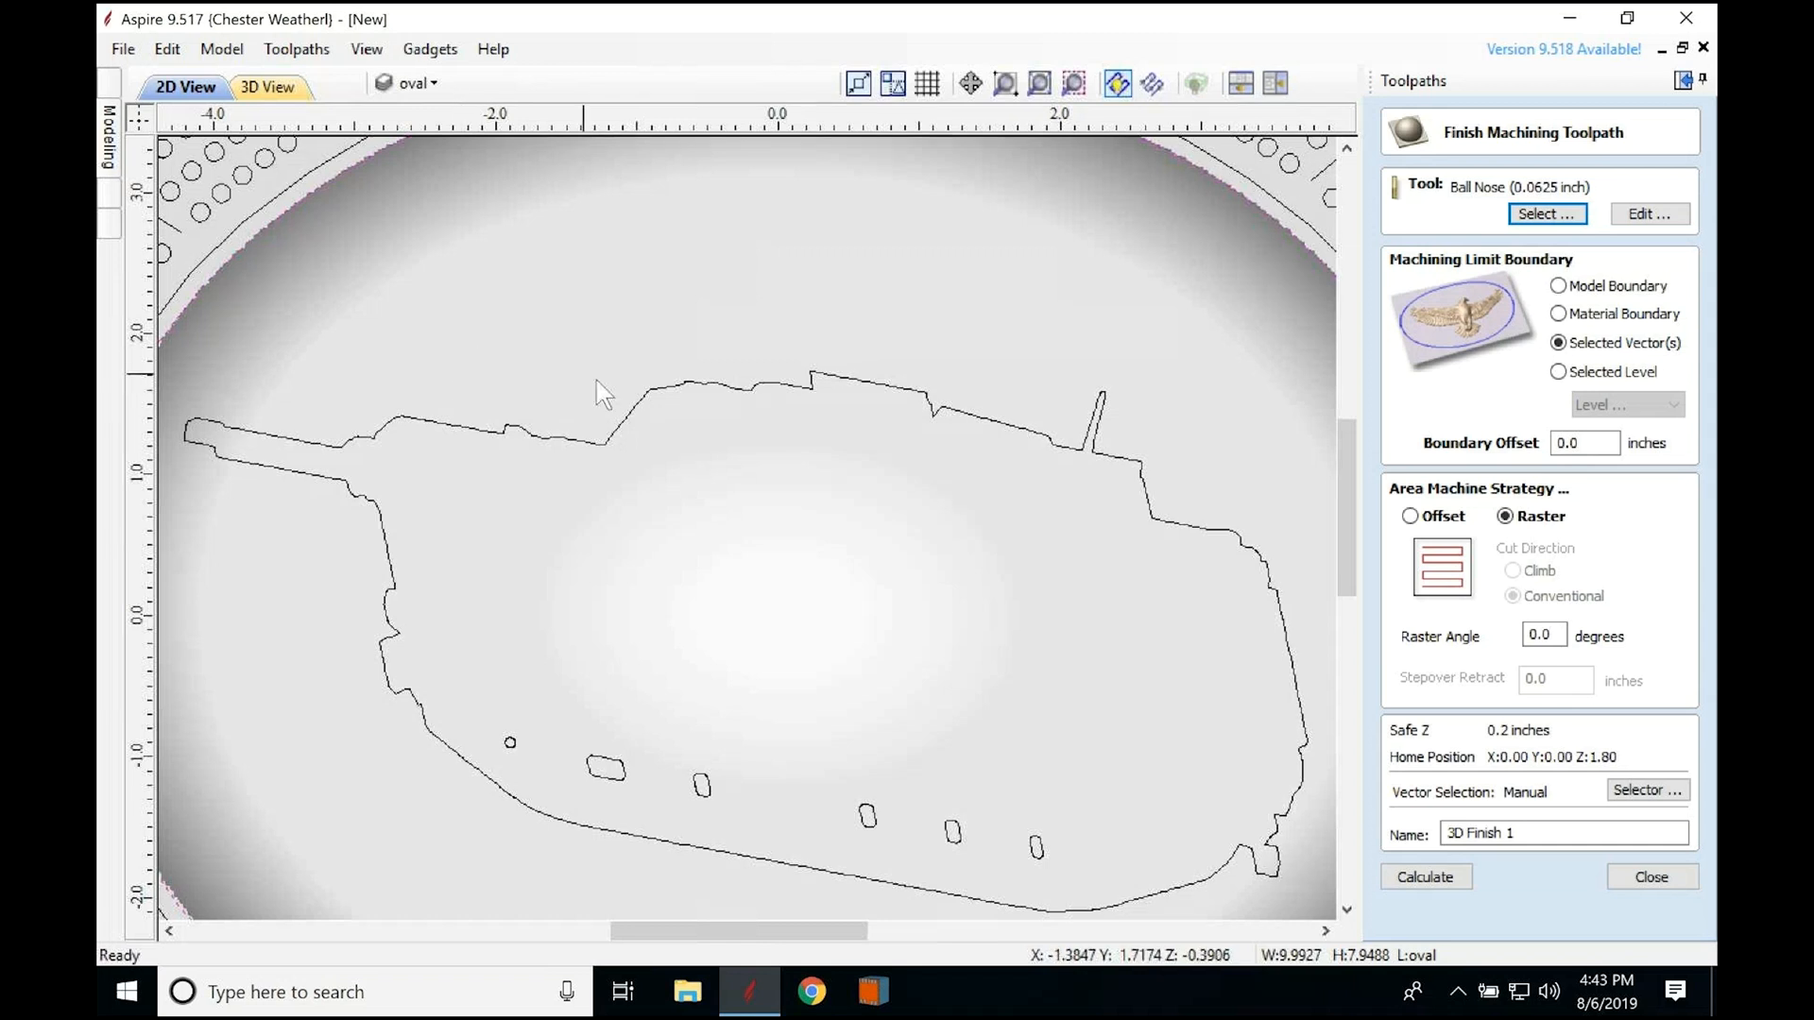
pyautogui.scroll(-2, 642, 444)
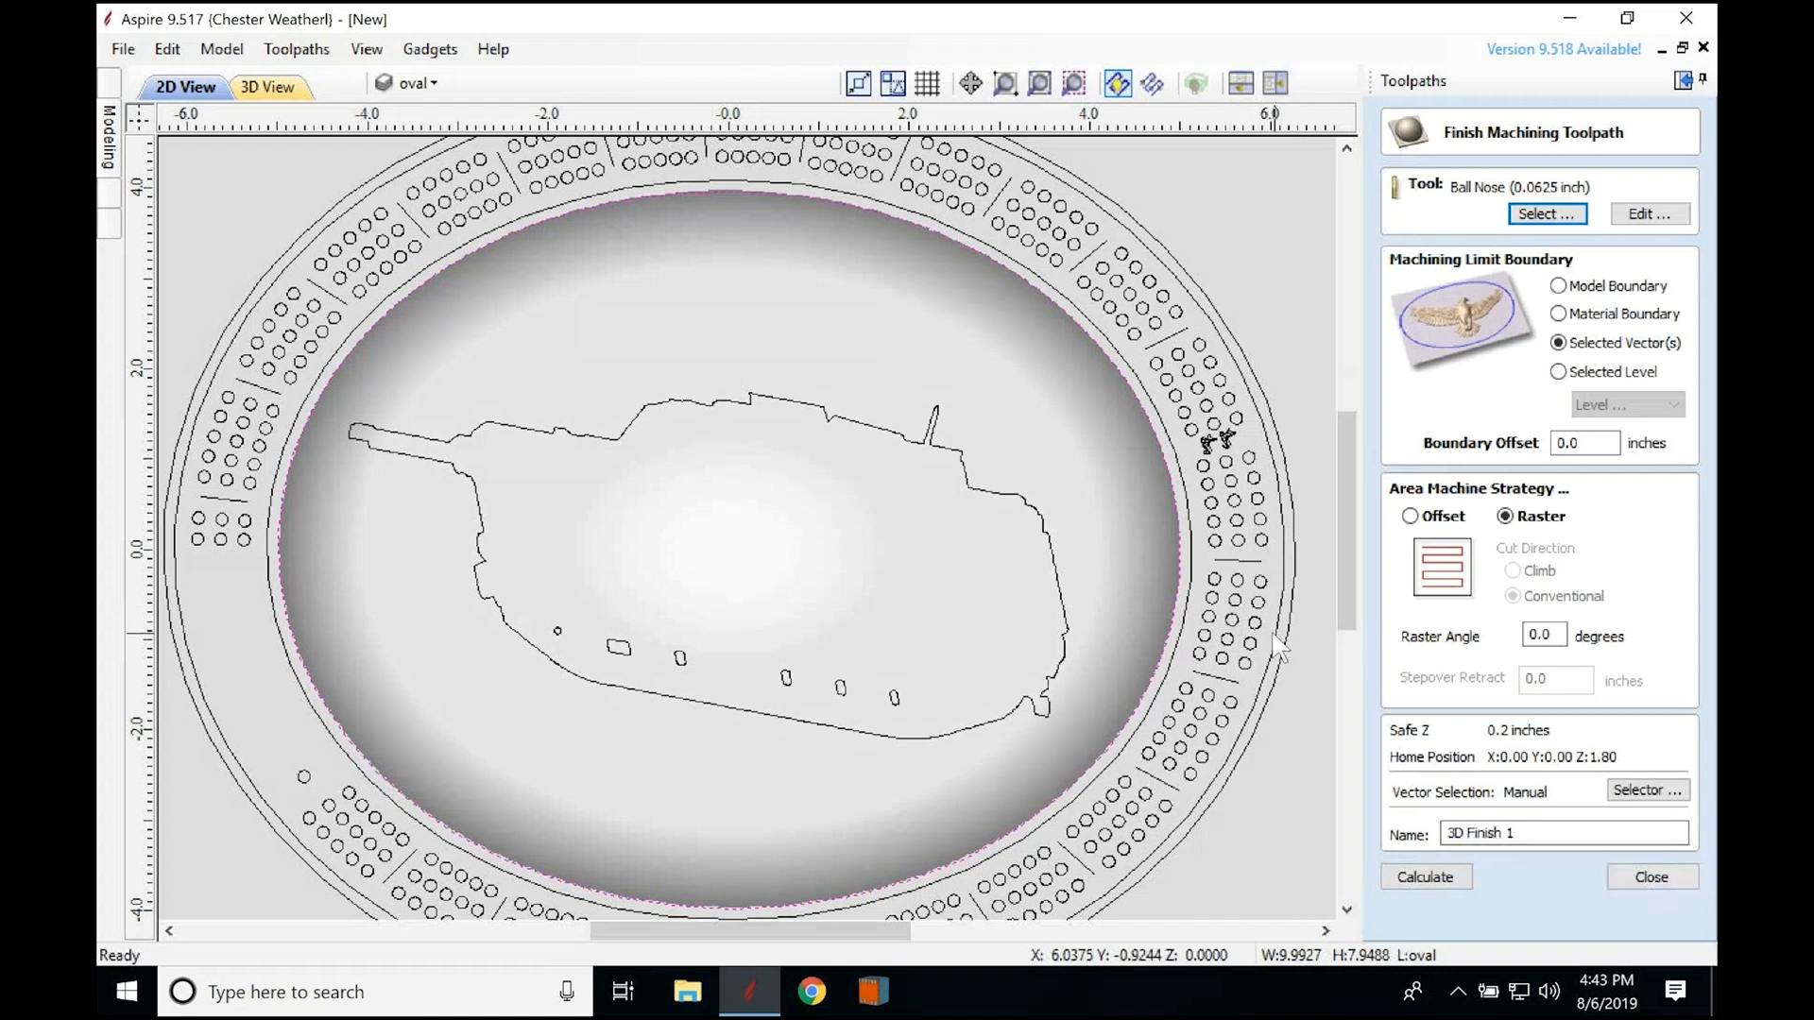
pyautogui.click(1651, 882)
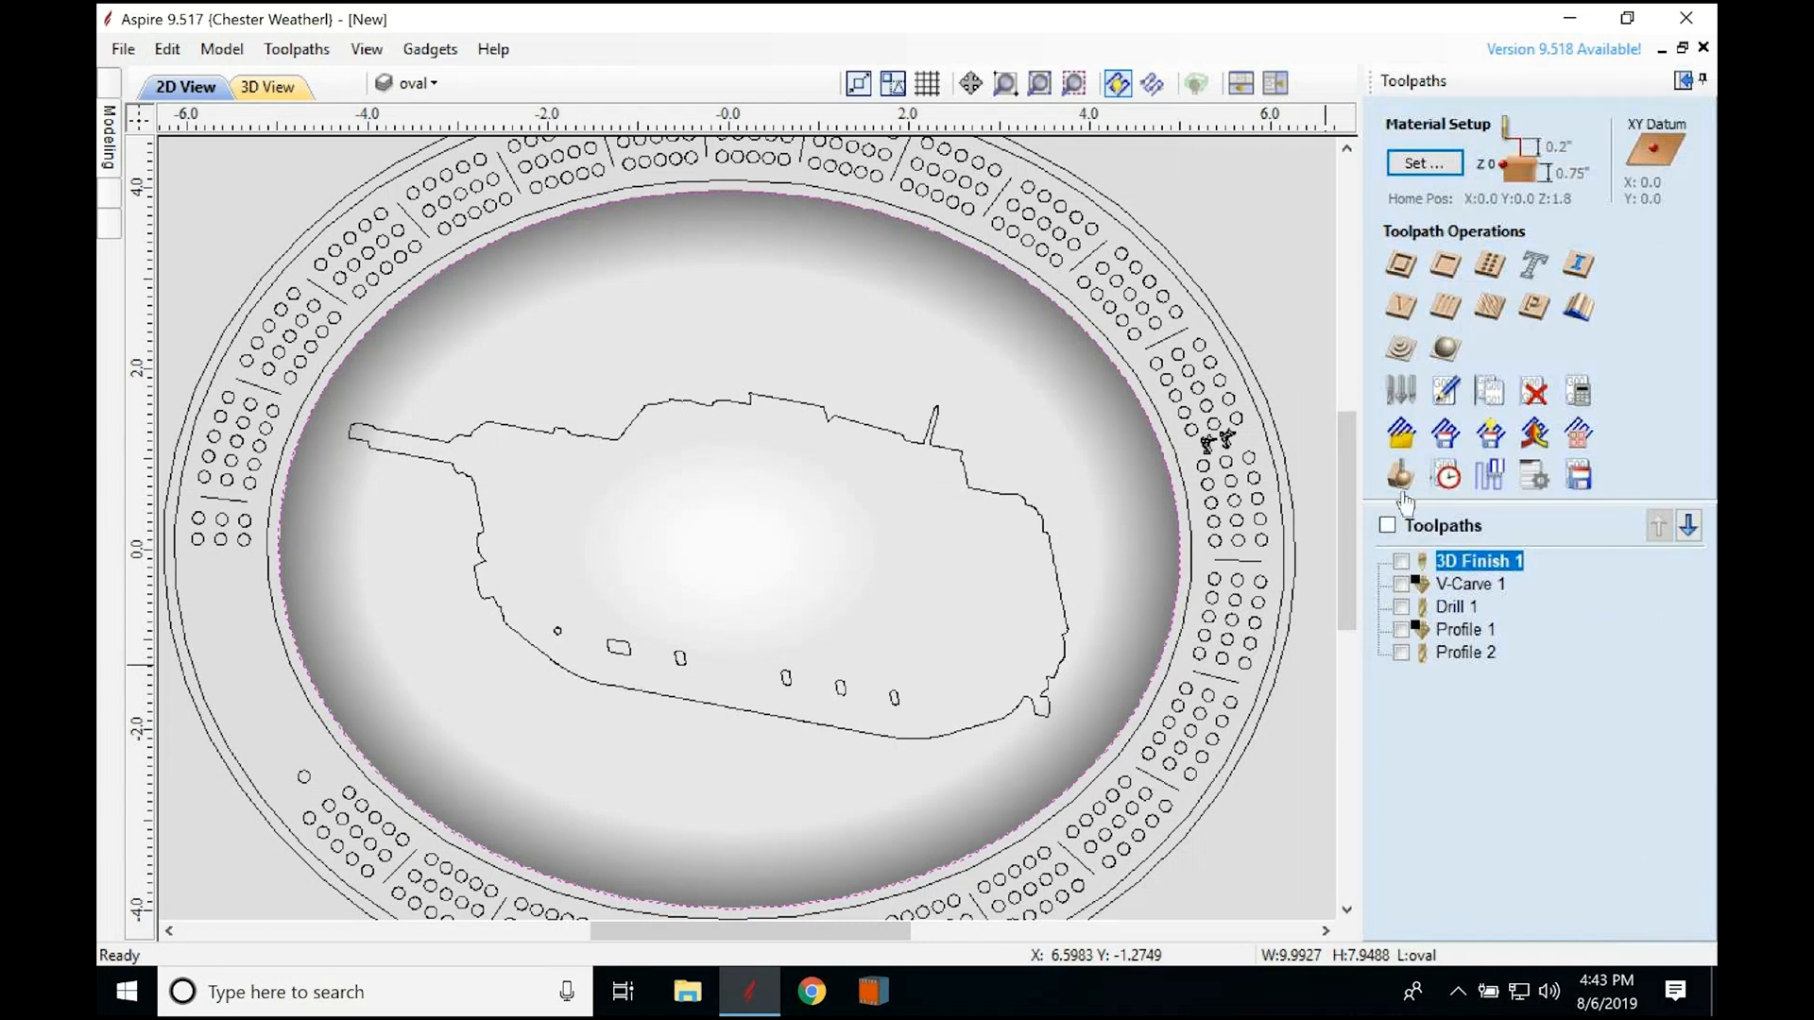
# Step: Open the toolpath preview, examine the 3D Finish 1 cutting passes over the tank up close, and hide them again
pyautogui.click(1399, 477)
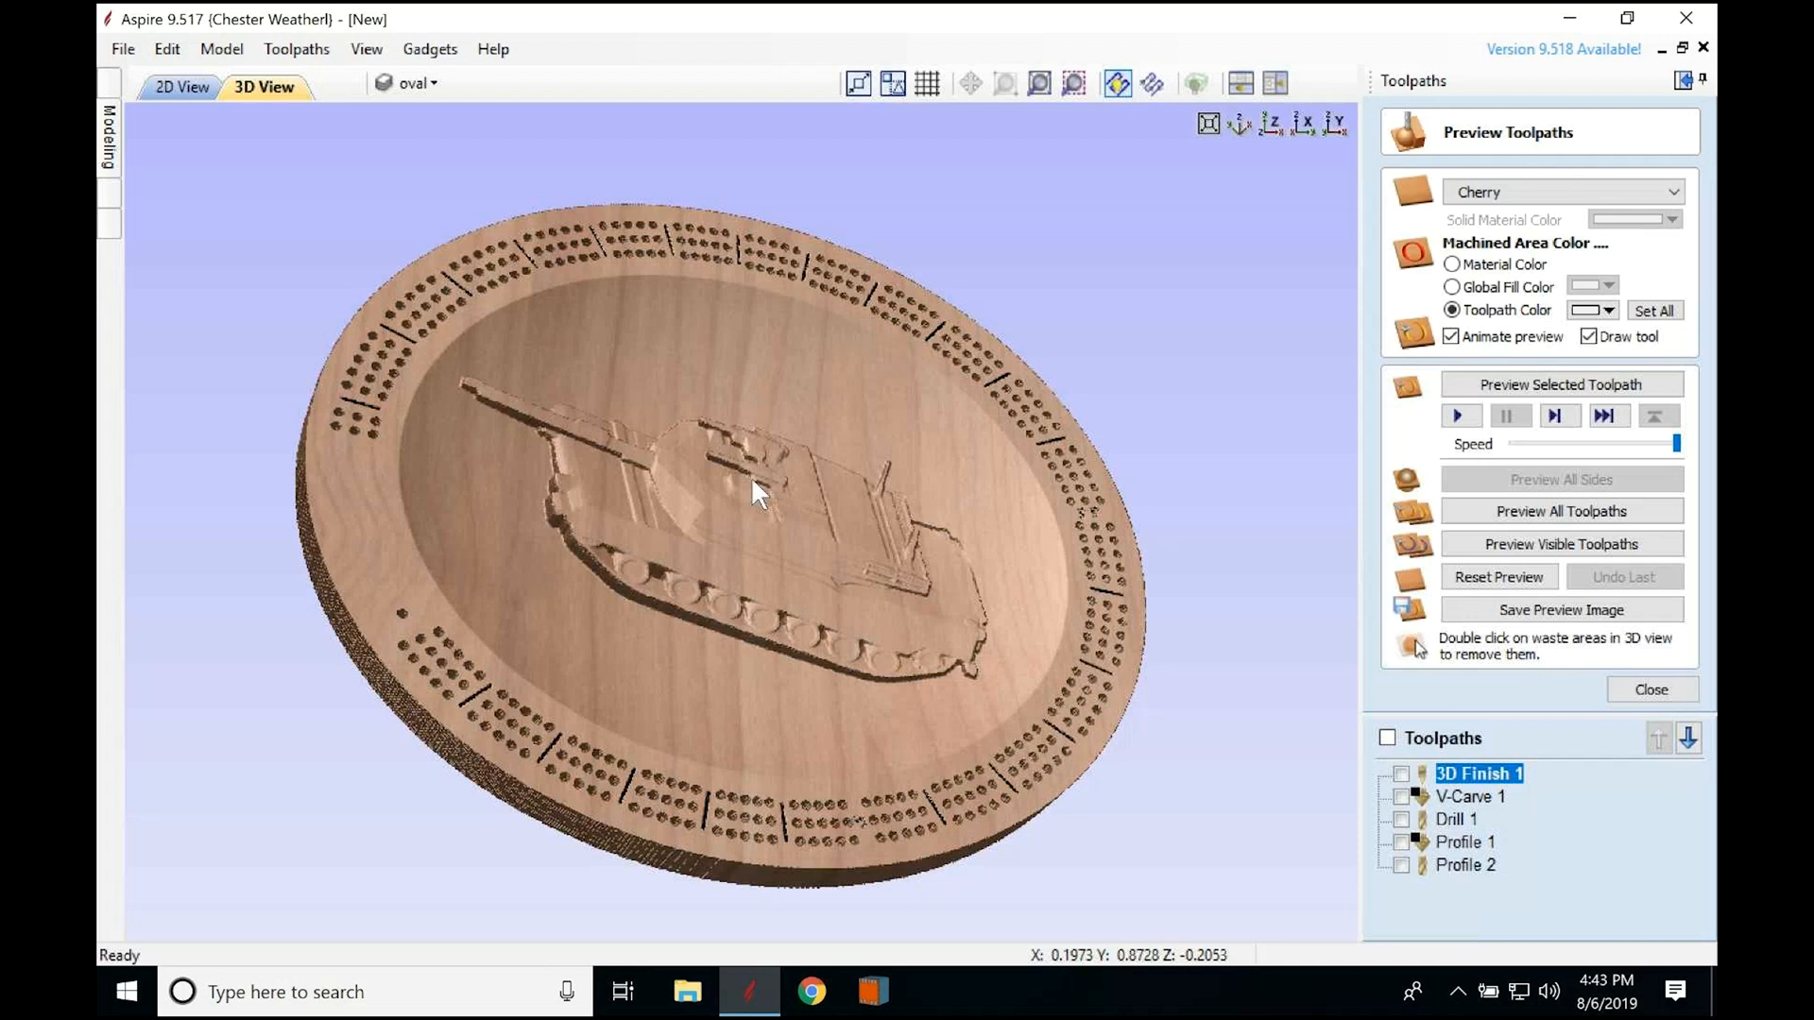
pyautogui.doubleClick(751, 476)
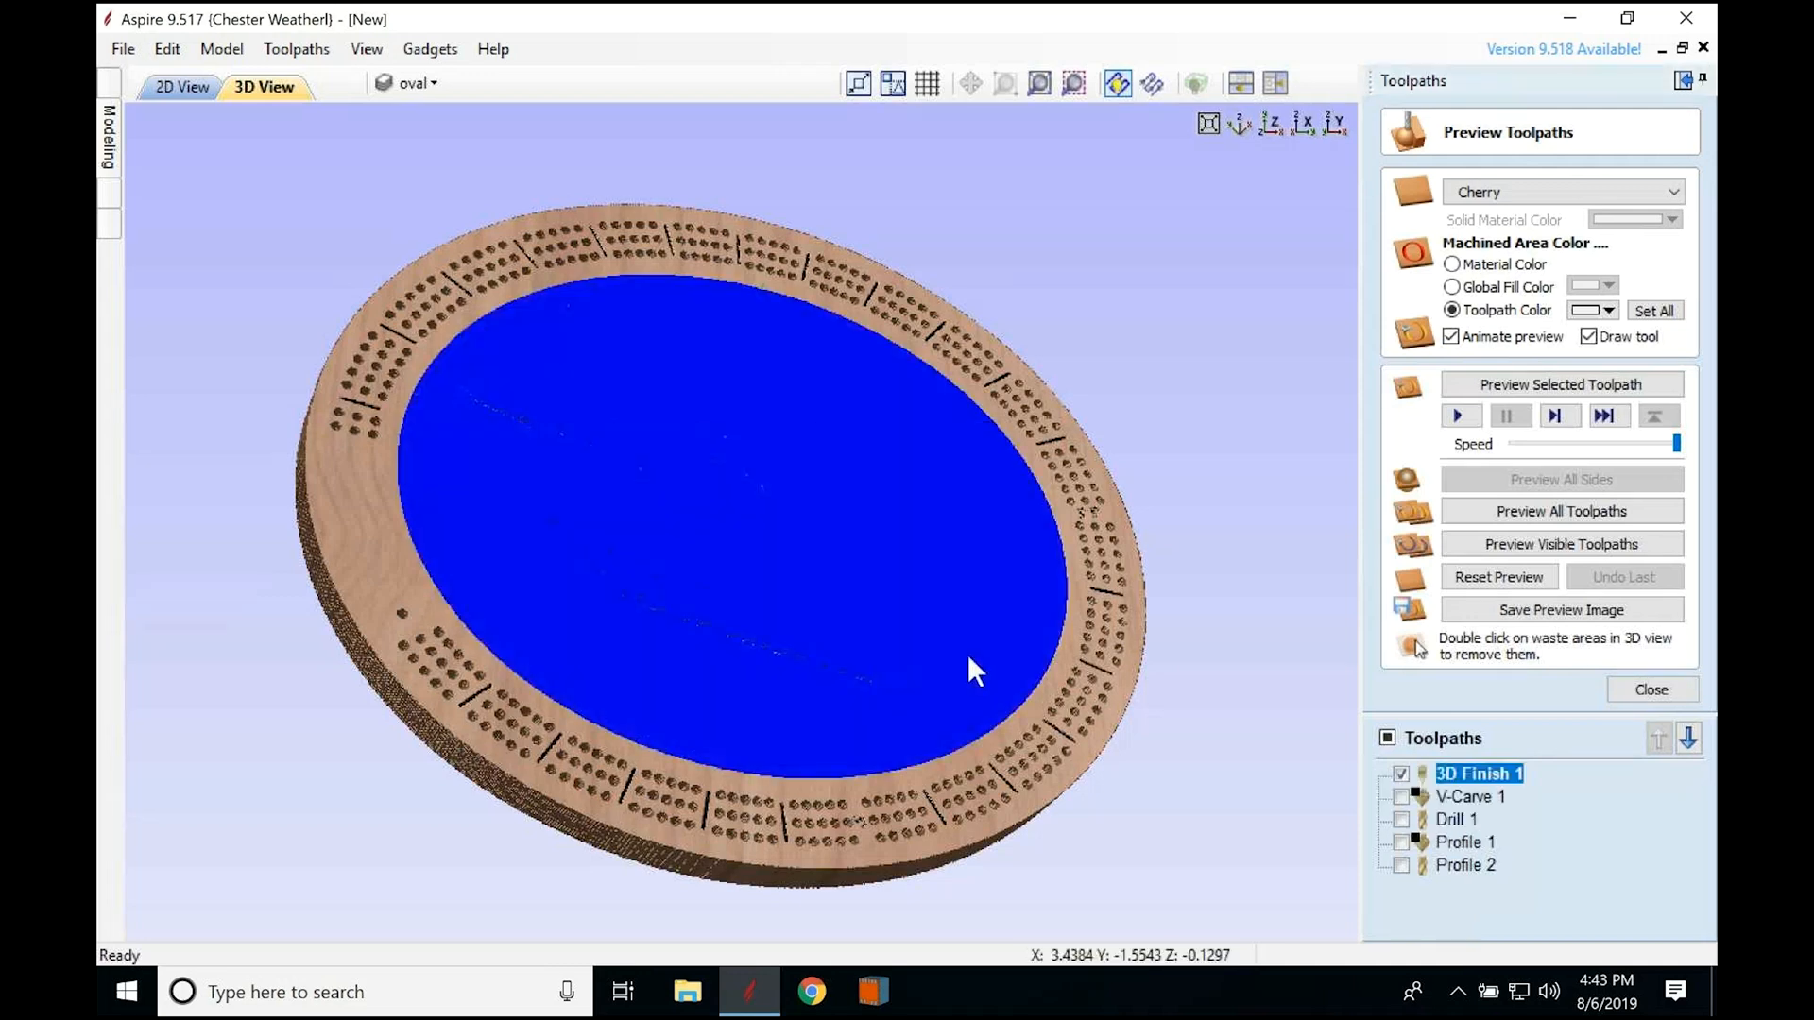
pyautogui.scroll(6, 970, 661)
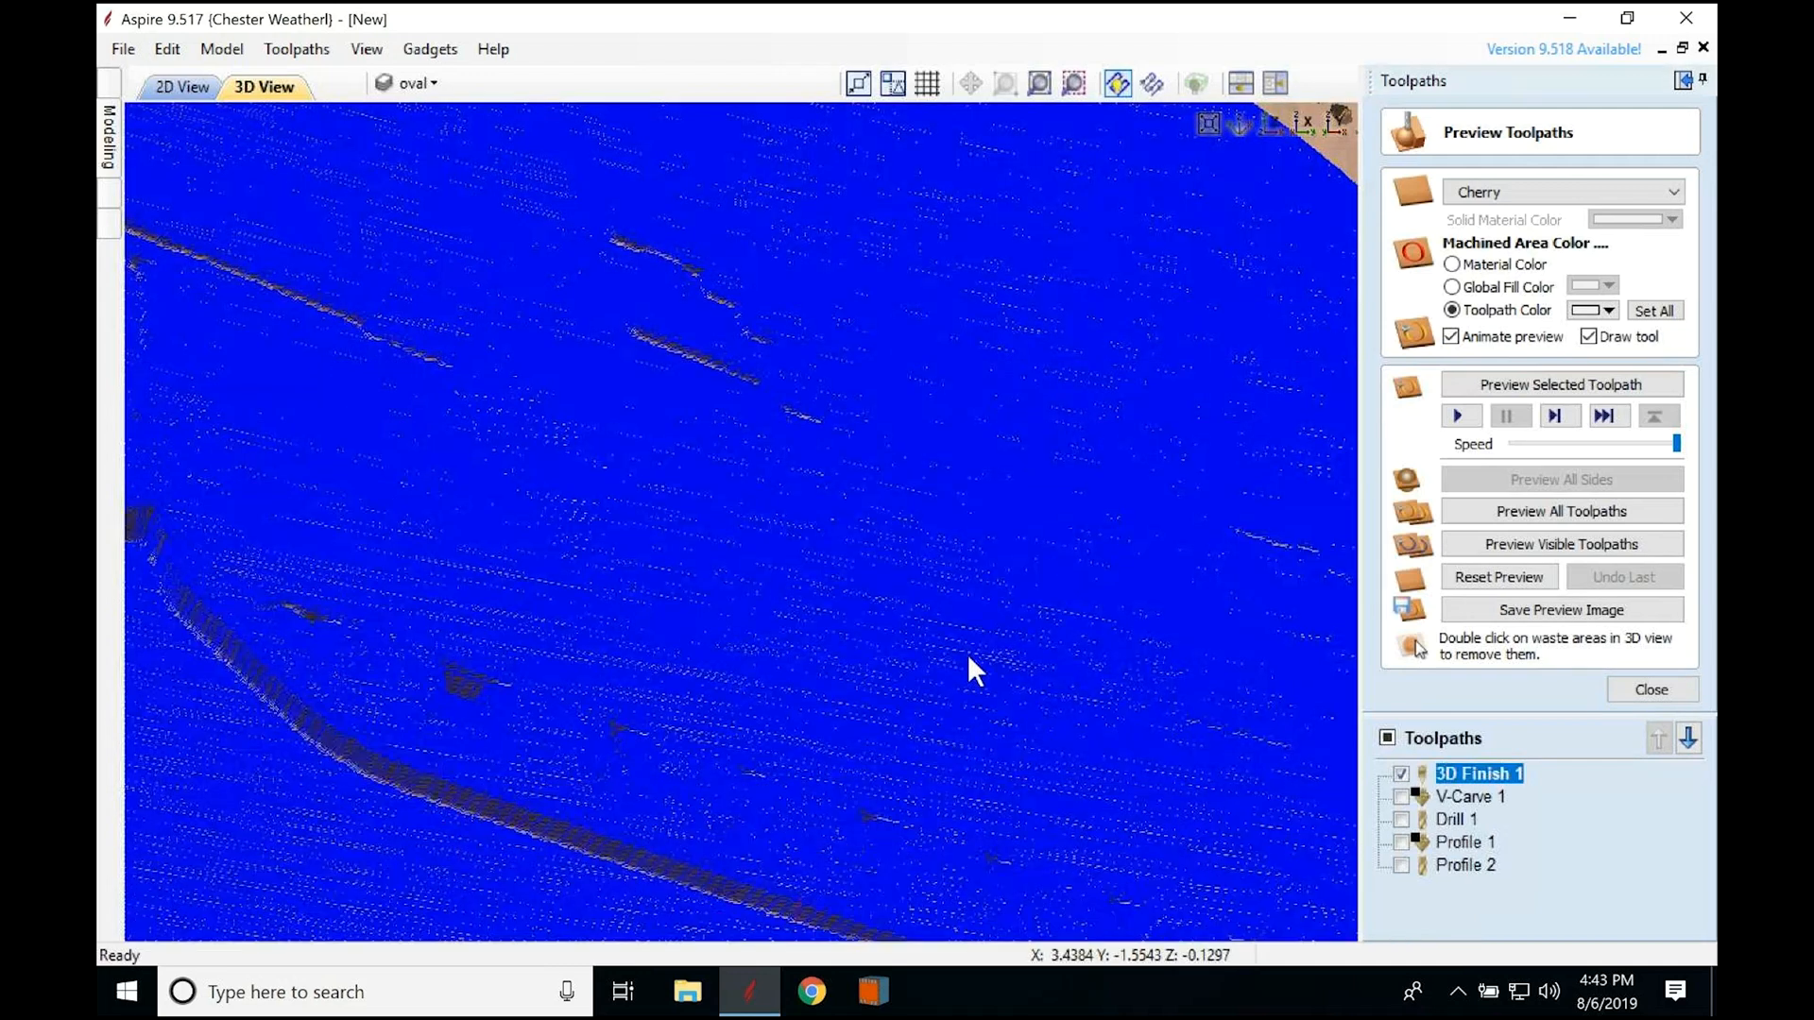
pyautogui.scroll(4, 970, 660)
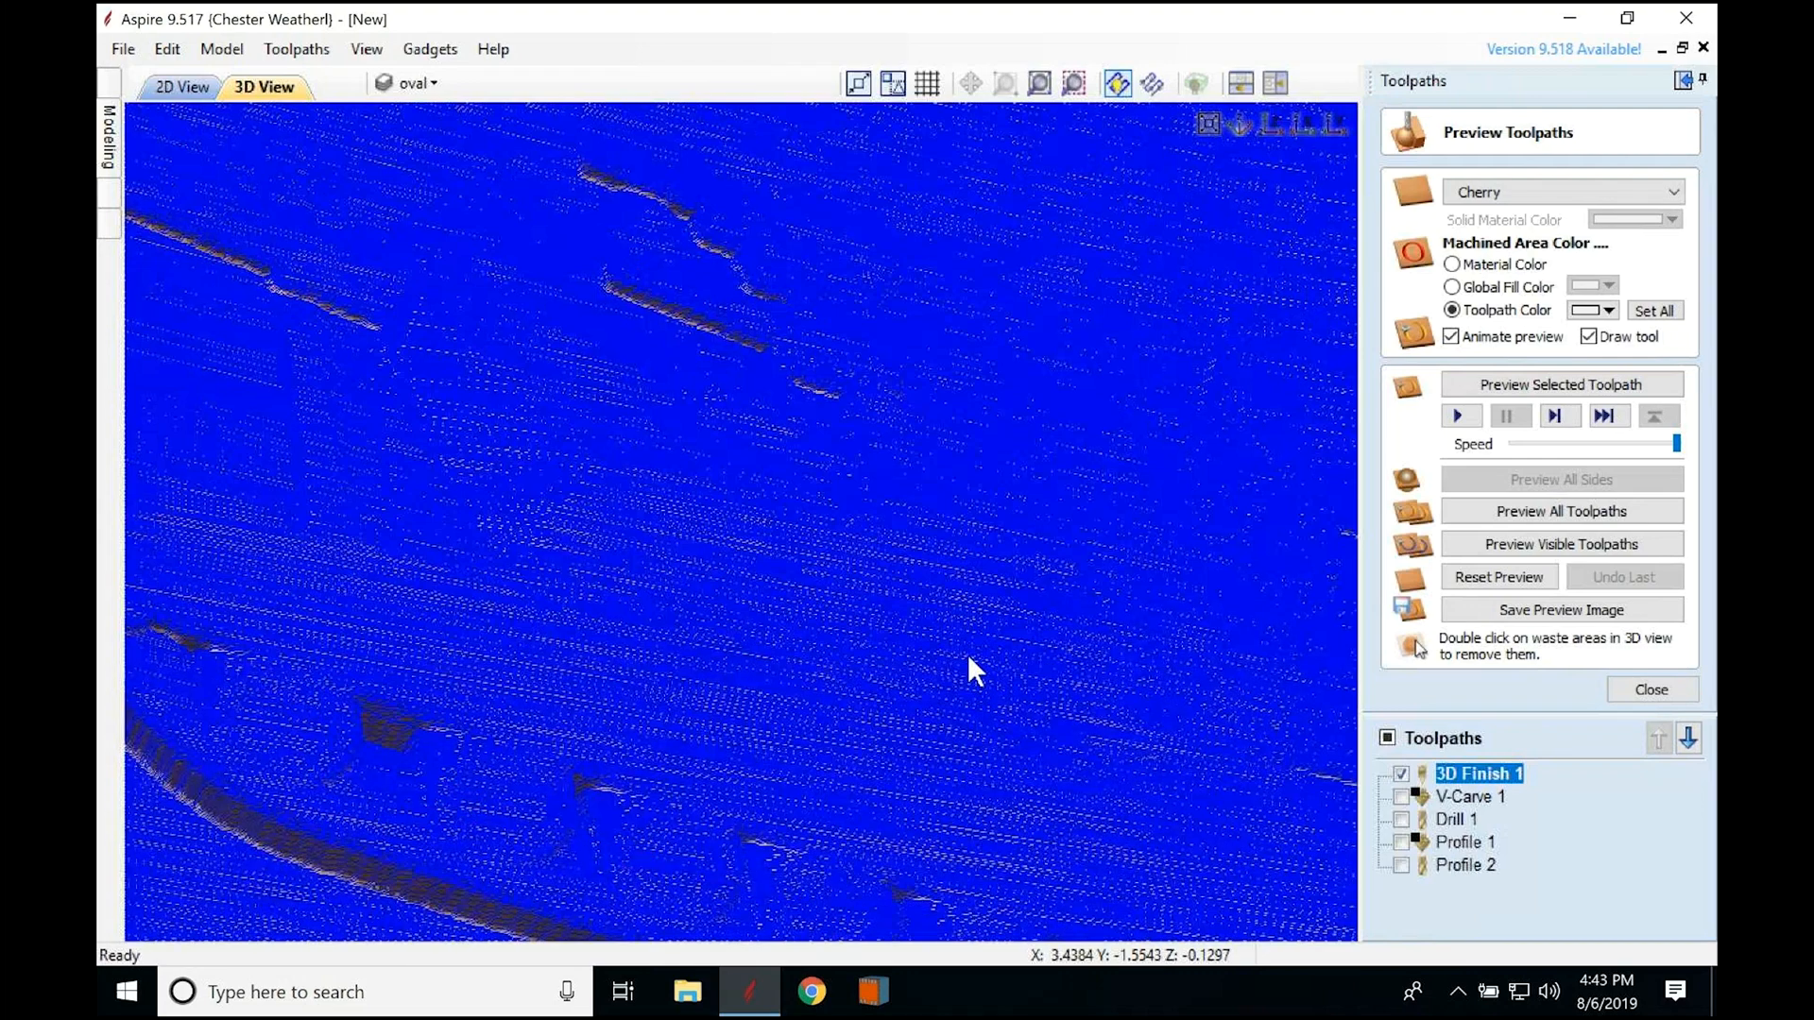
pyautogui.scroll(-2, 967, 654)
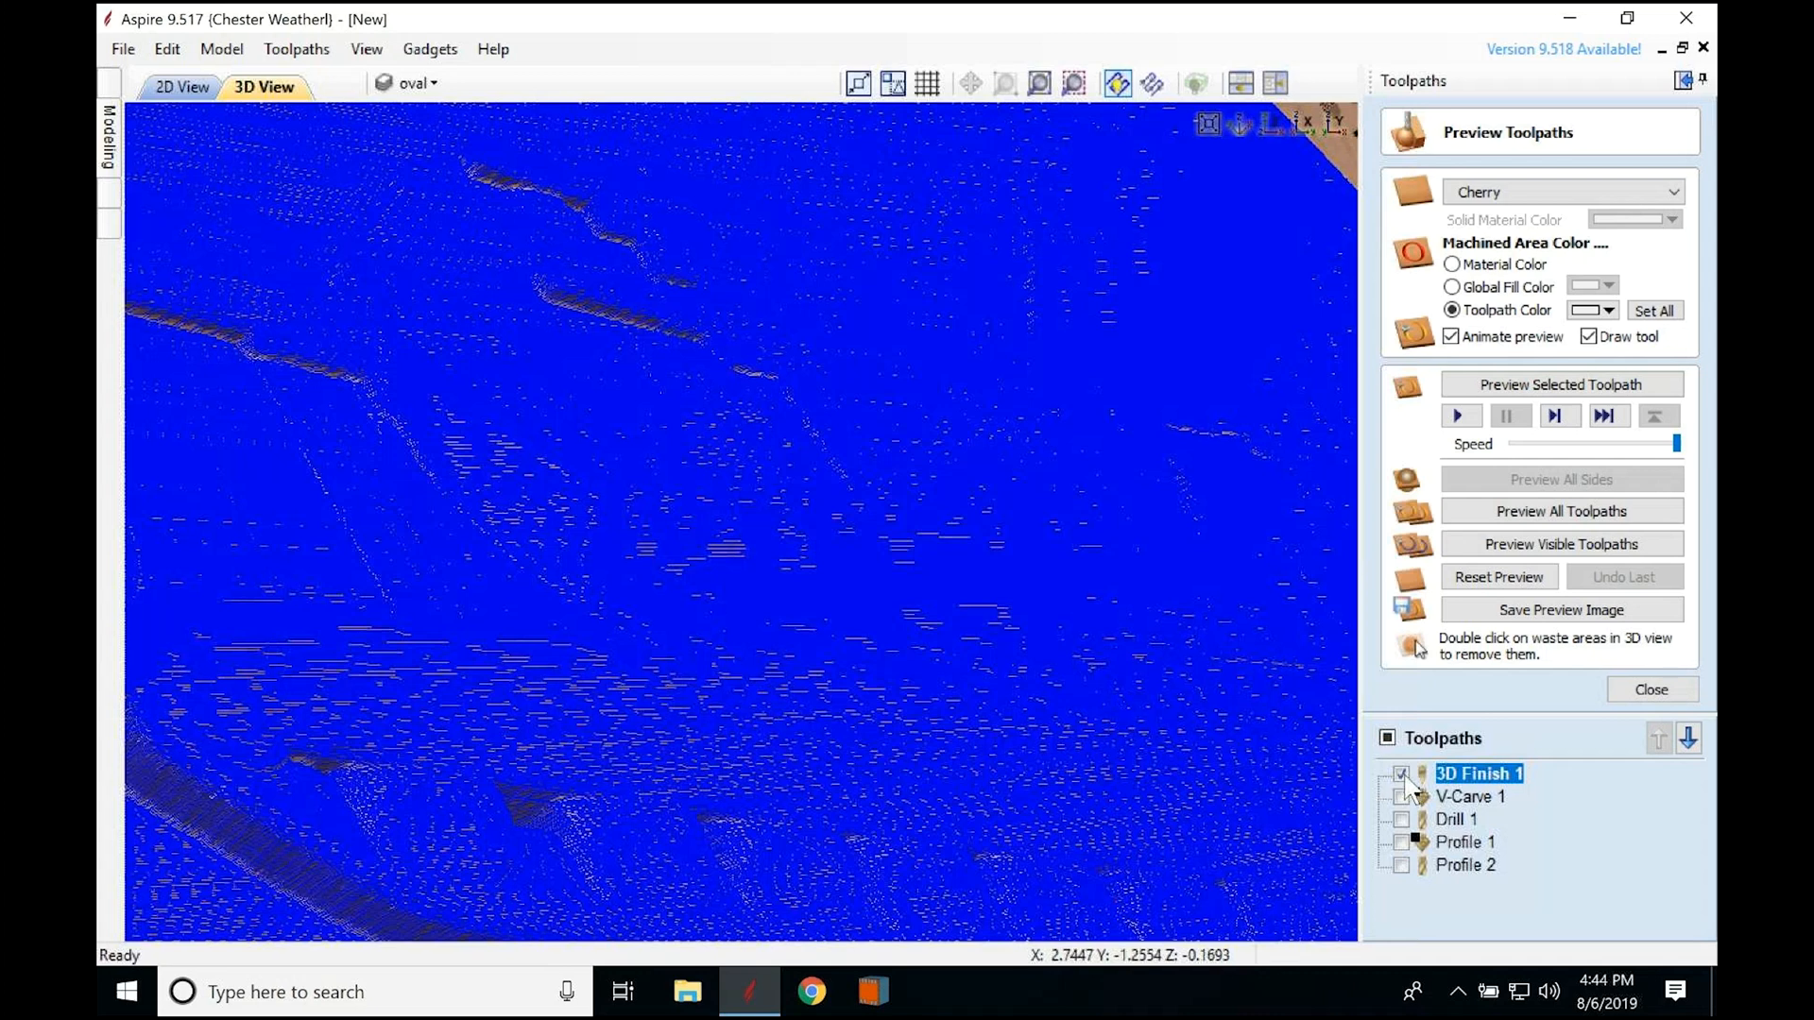
pyautogui.click(1401, 774)
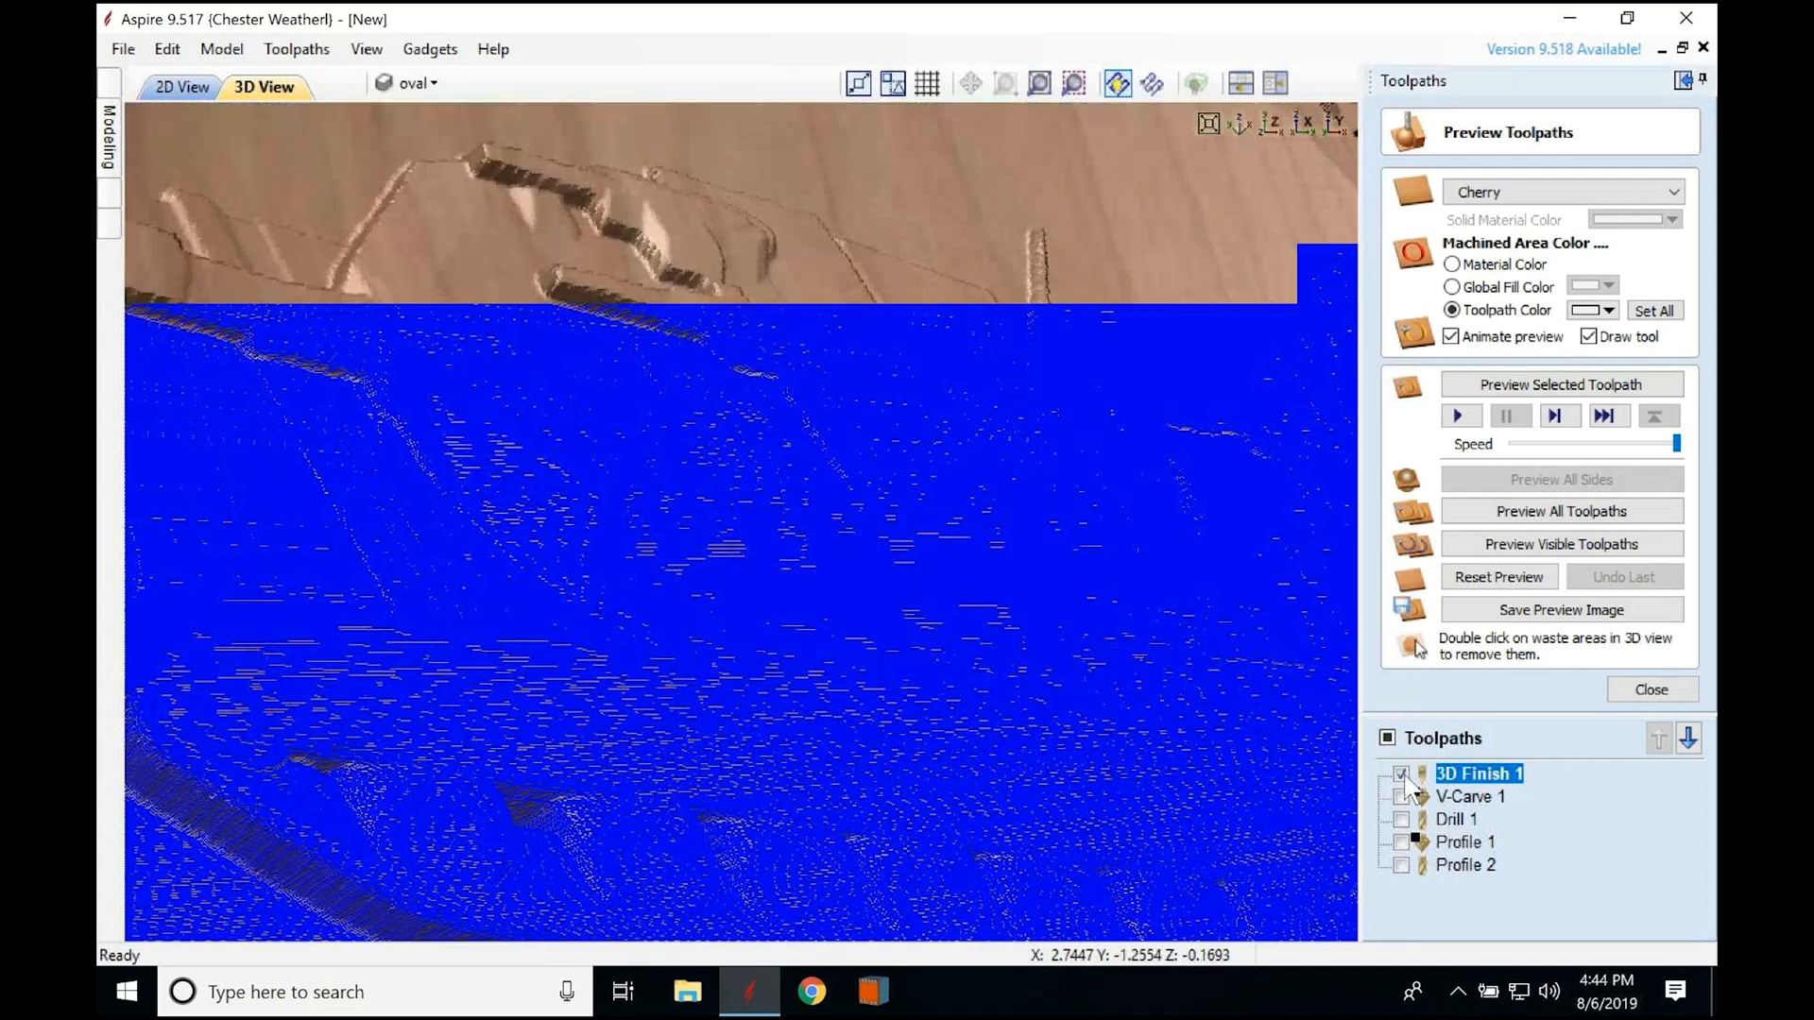
# Step: Examine the simulated tank carving and its oval dish in detail, including straight from above
pyautogui.scroll(-4, 1086, 710)
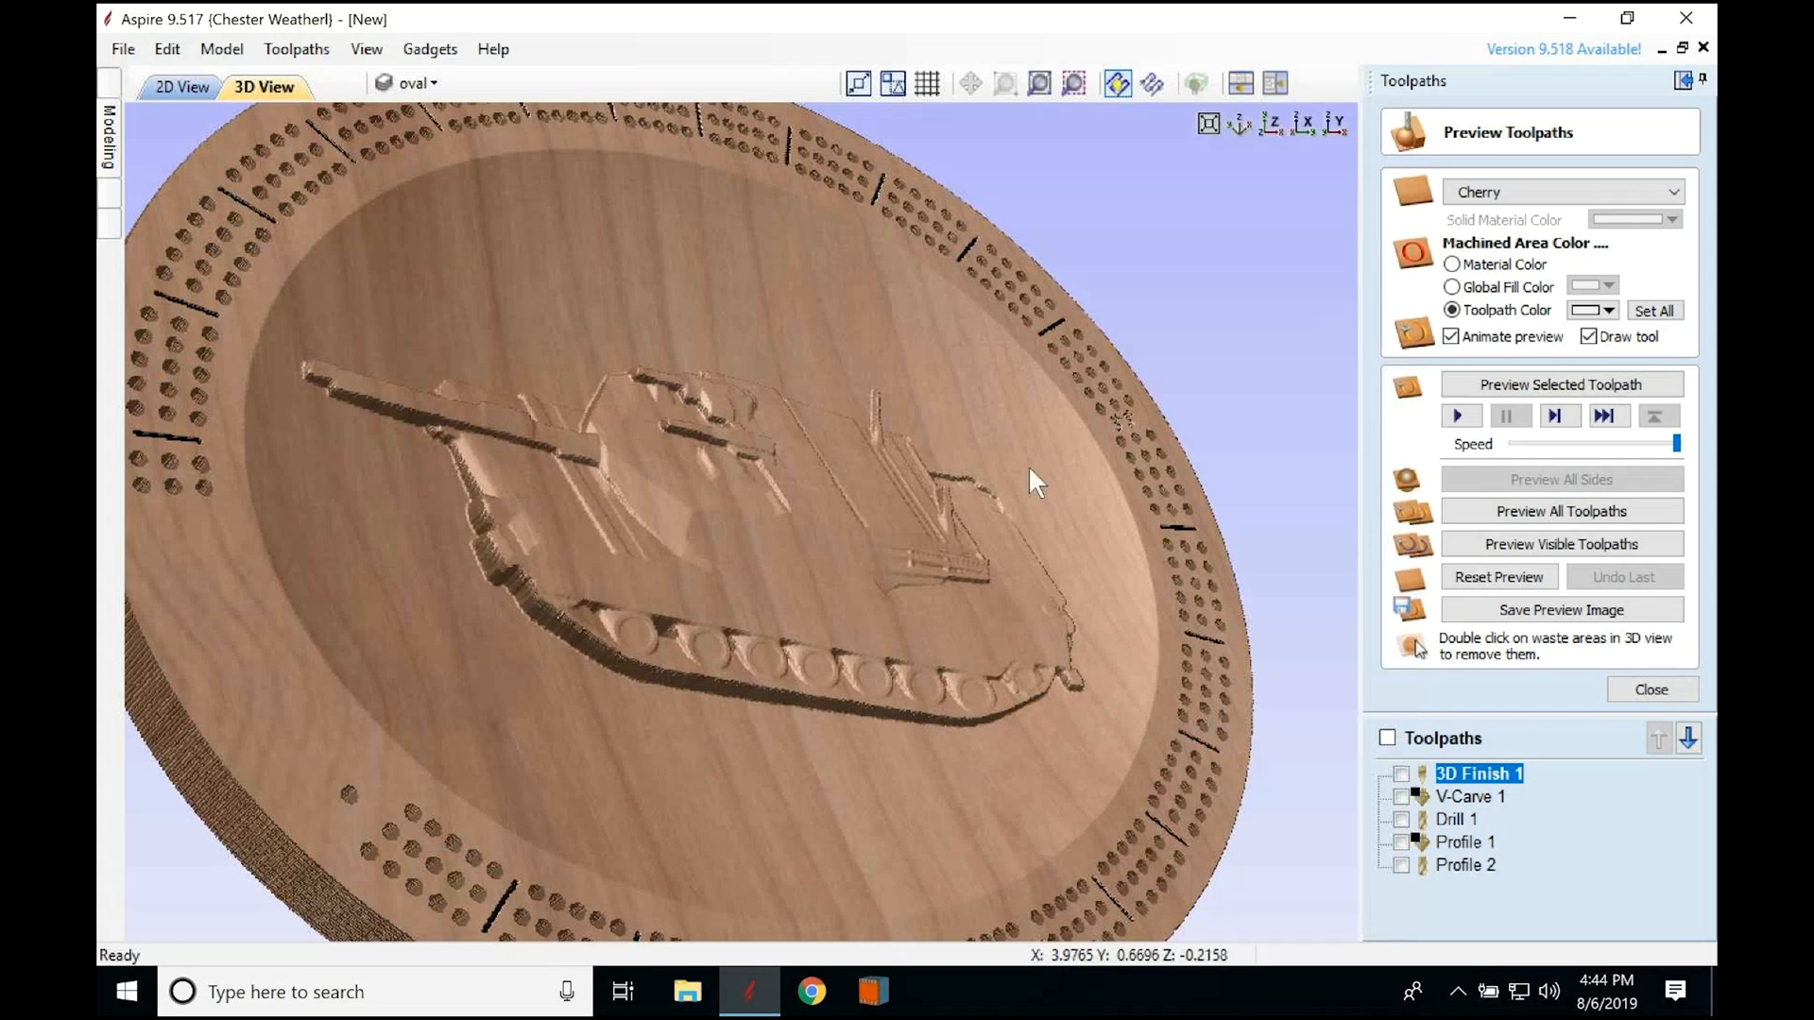
pyautogui.scroll(6, 1030, 469)
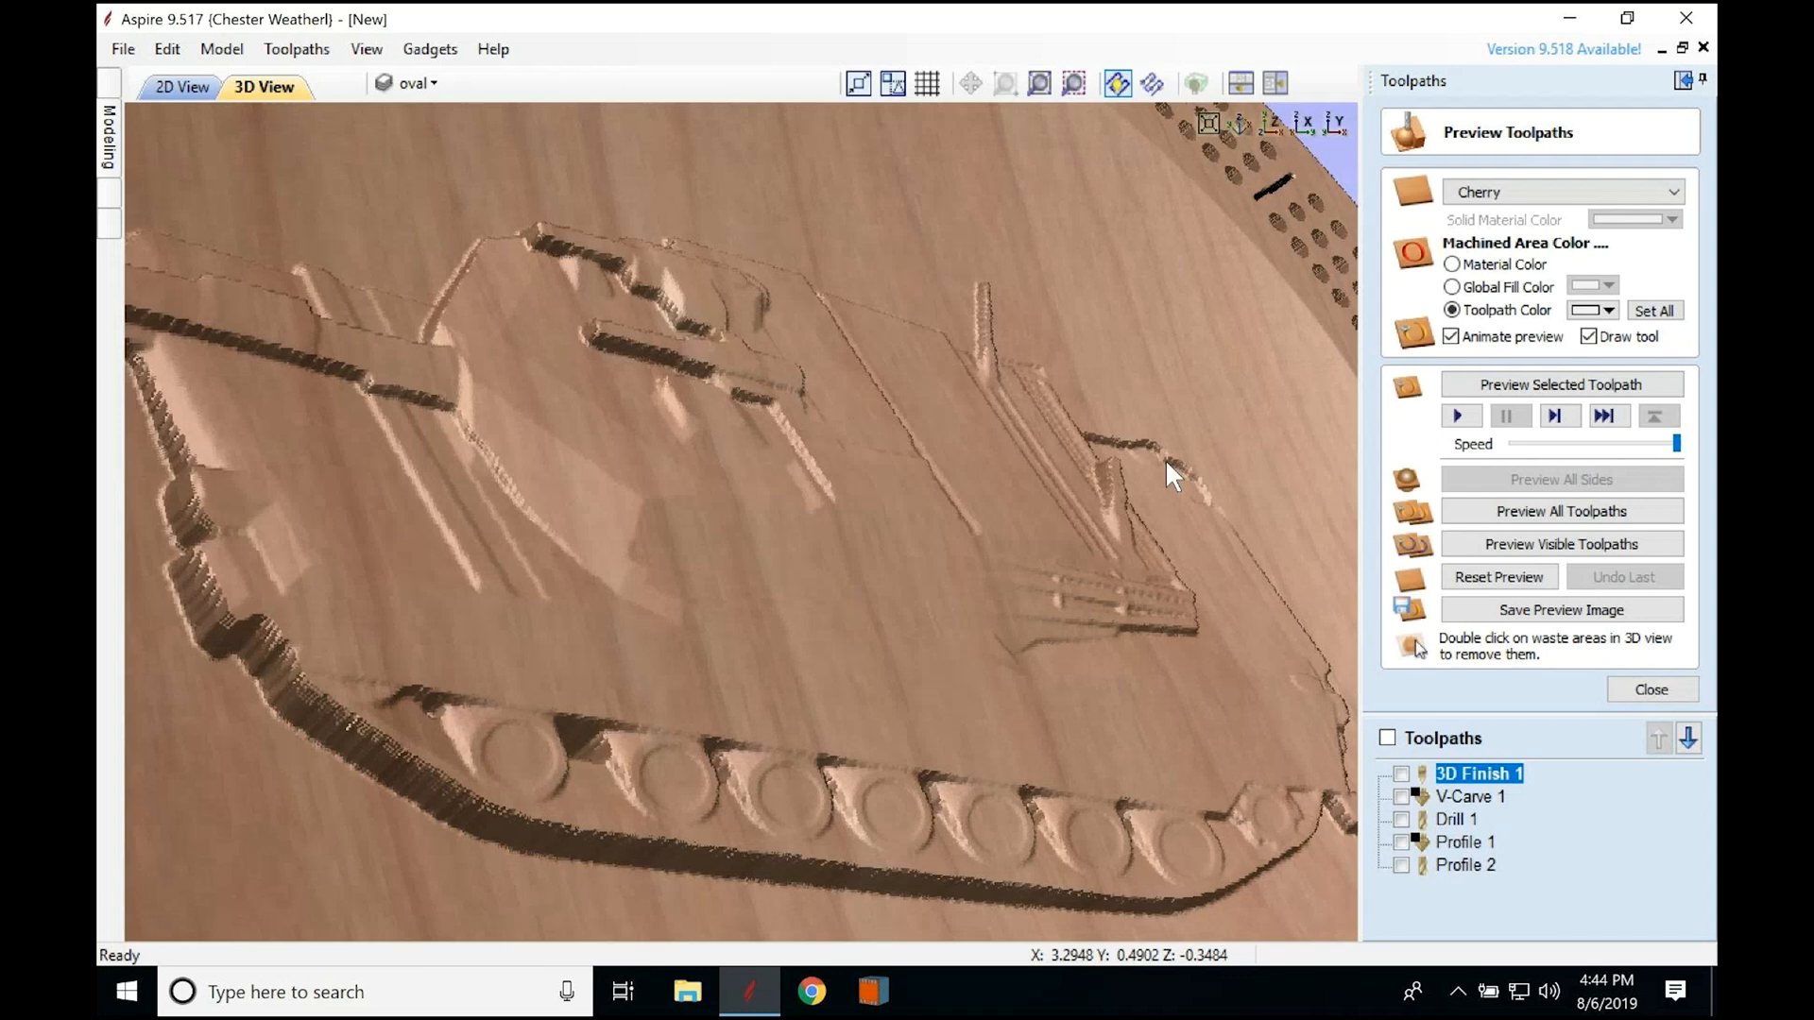
pyautogui.click(1260, 123)
pyautogui.scroll(3, 1092, 377)
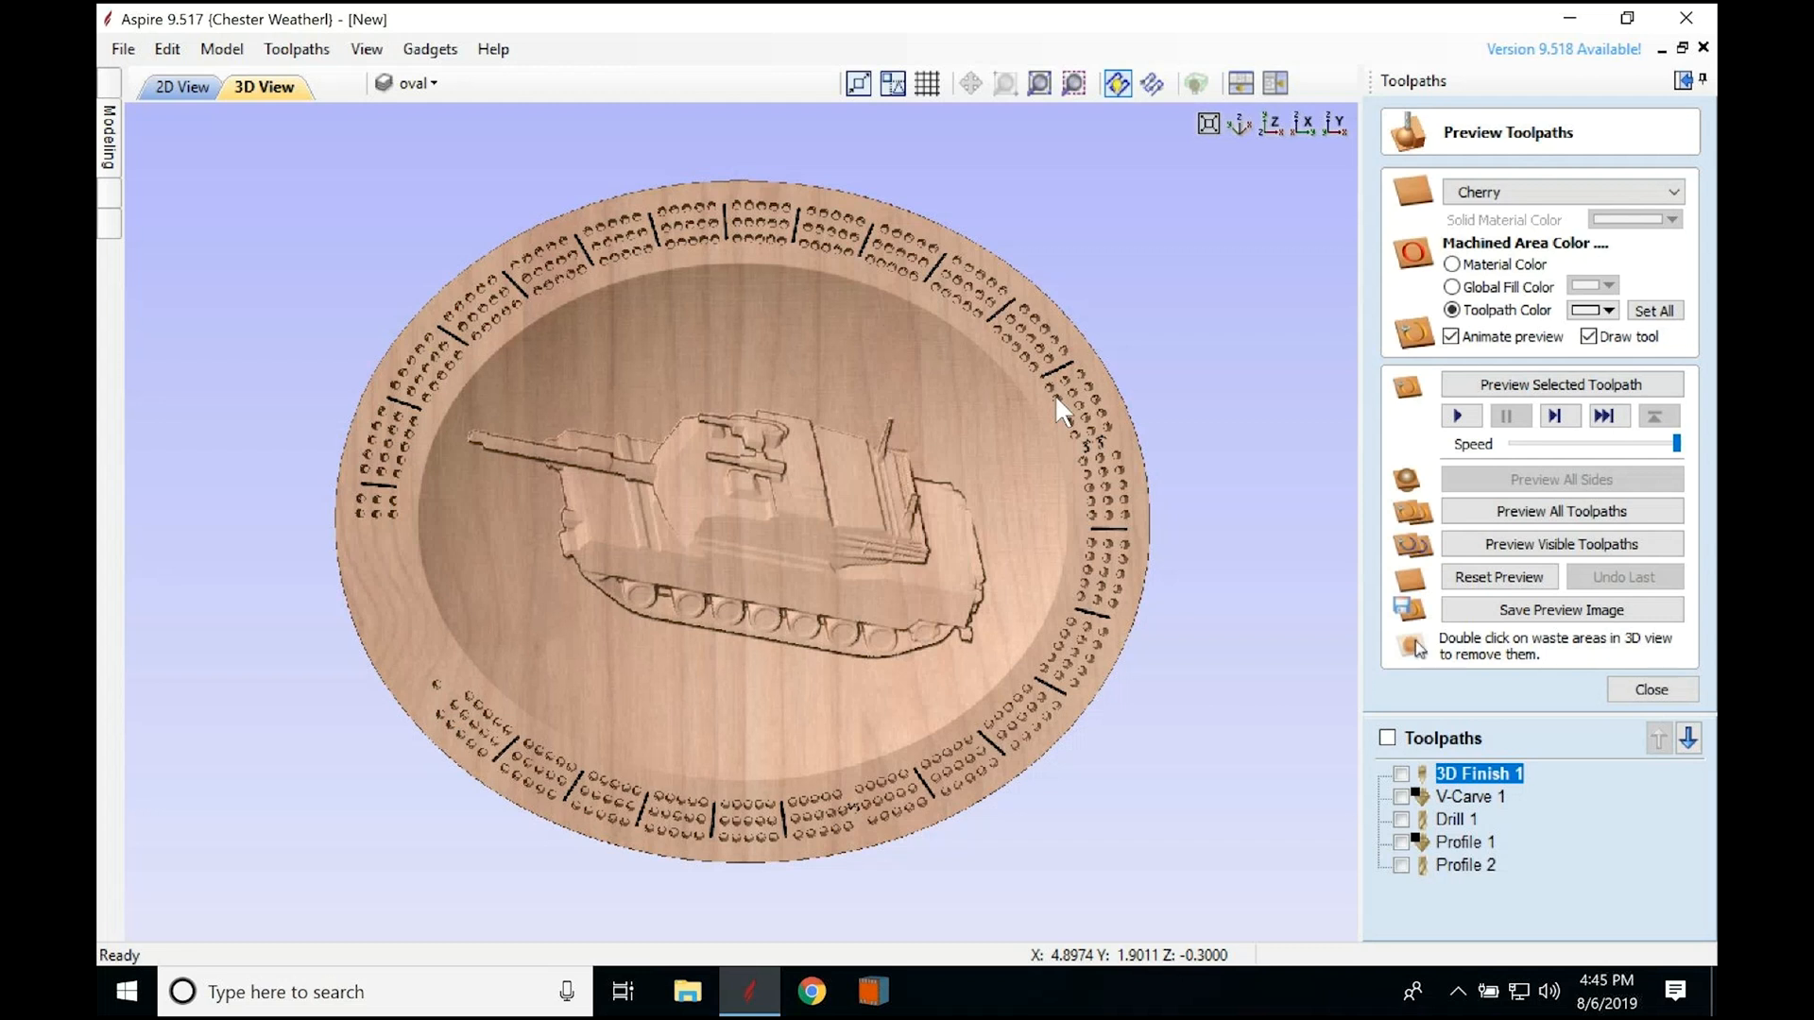
pyautogui.scroll(1, 1055, 394)
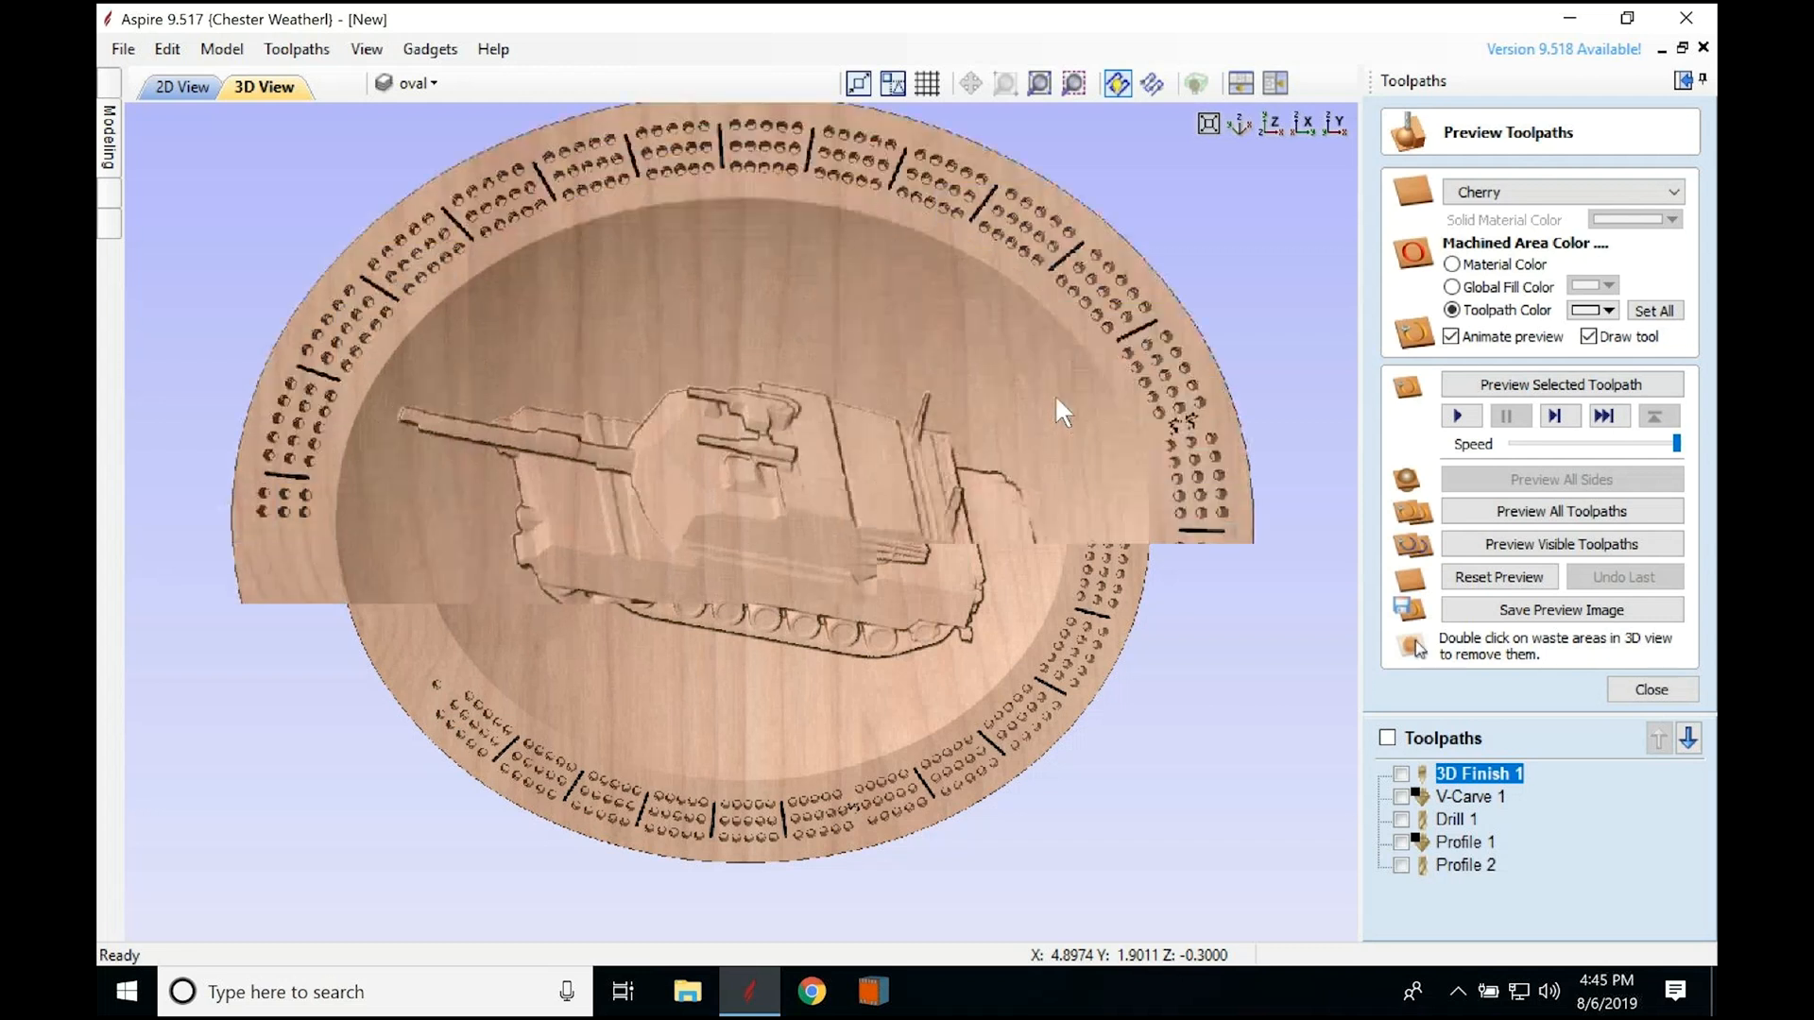
pyautogui.scroll(1, 1055, 394)
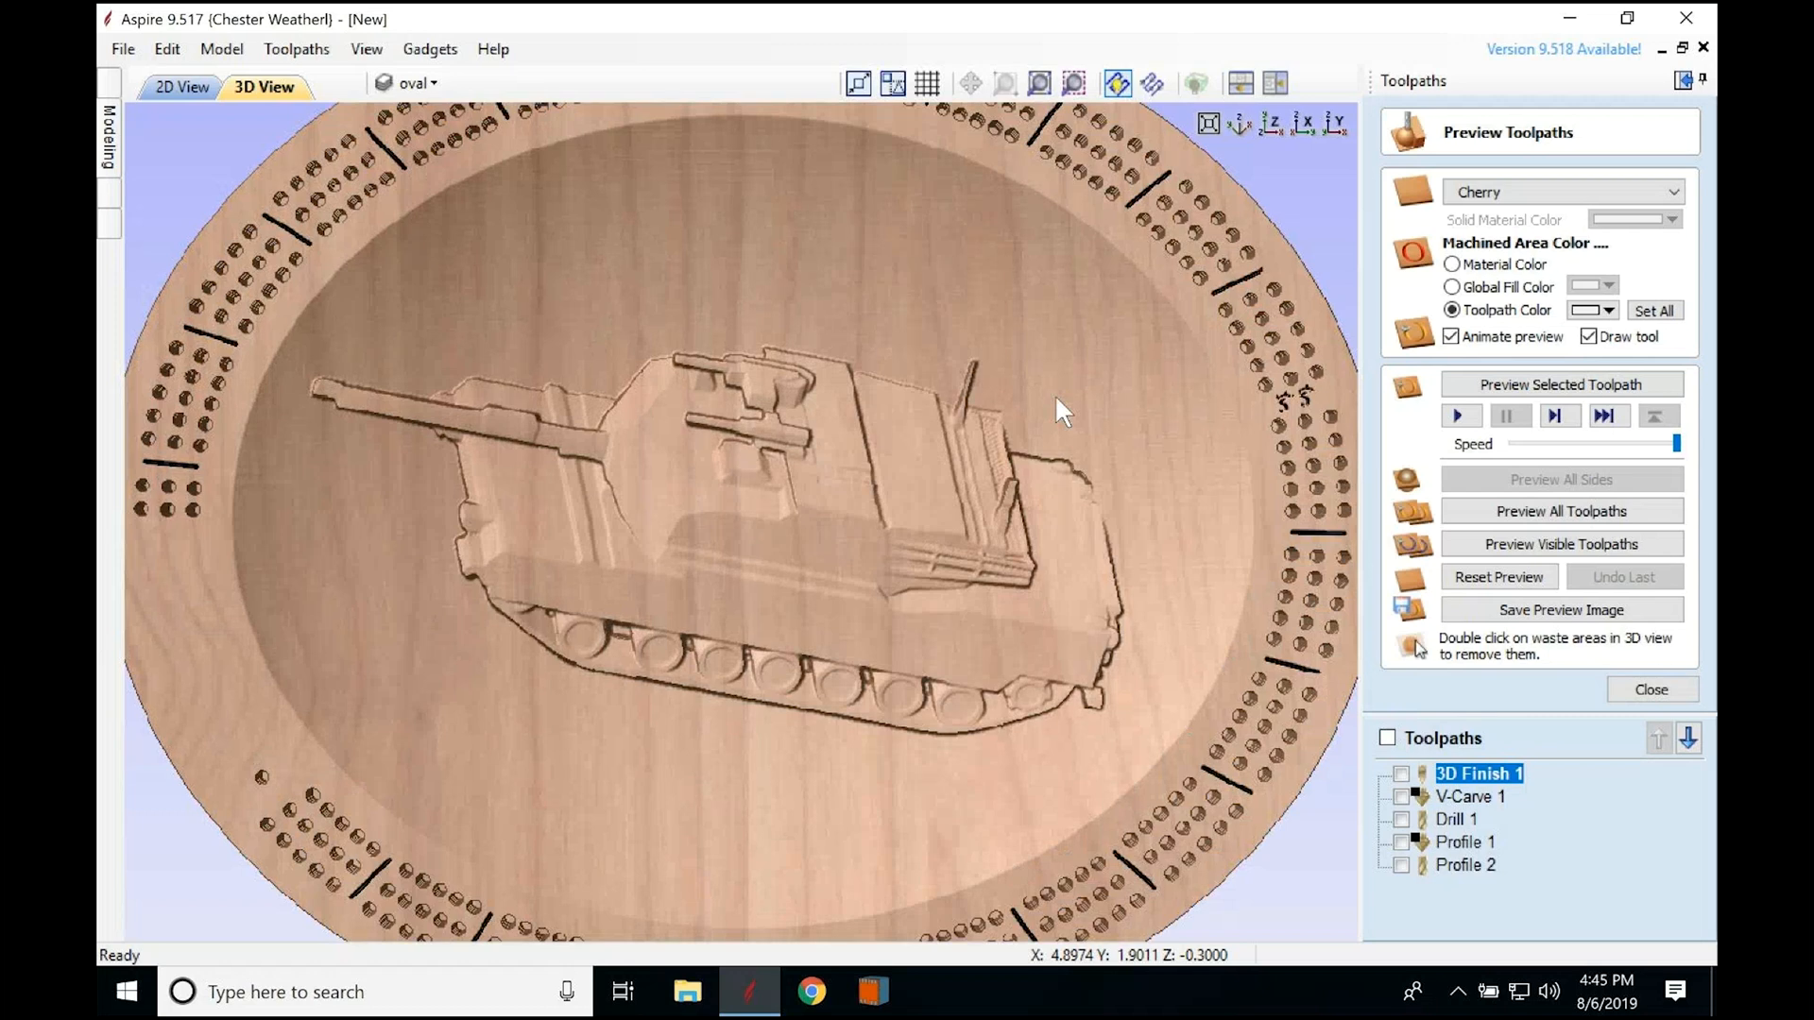
# Step: Review the M1-Abrams component's height and combine properties, closing both the toolpath preview and the properties
pyautogui.moveTo(108, 140)
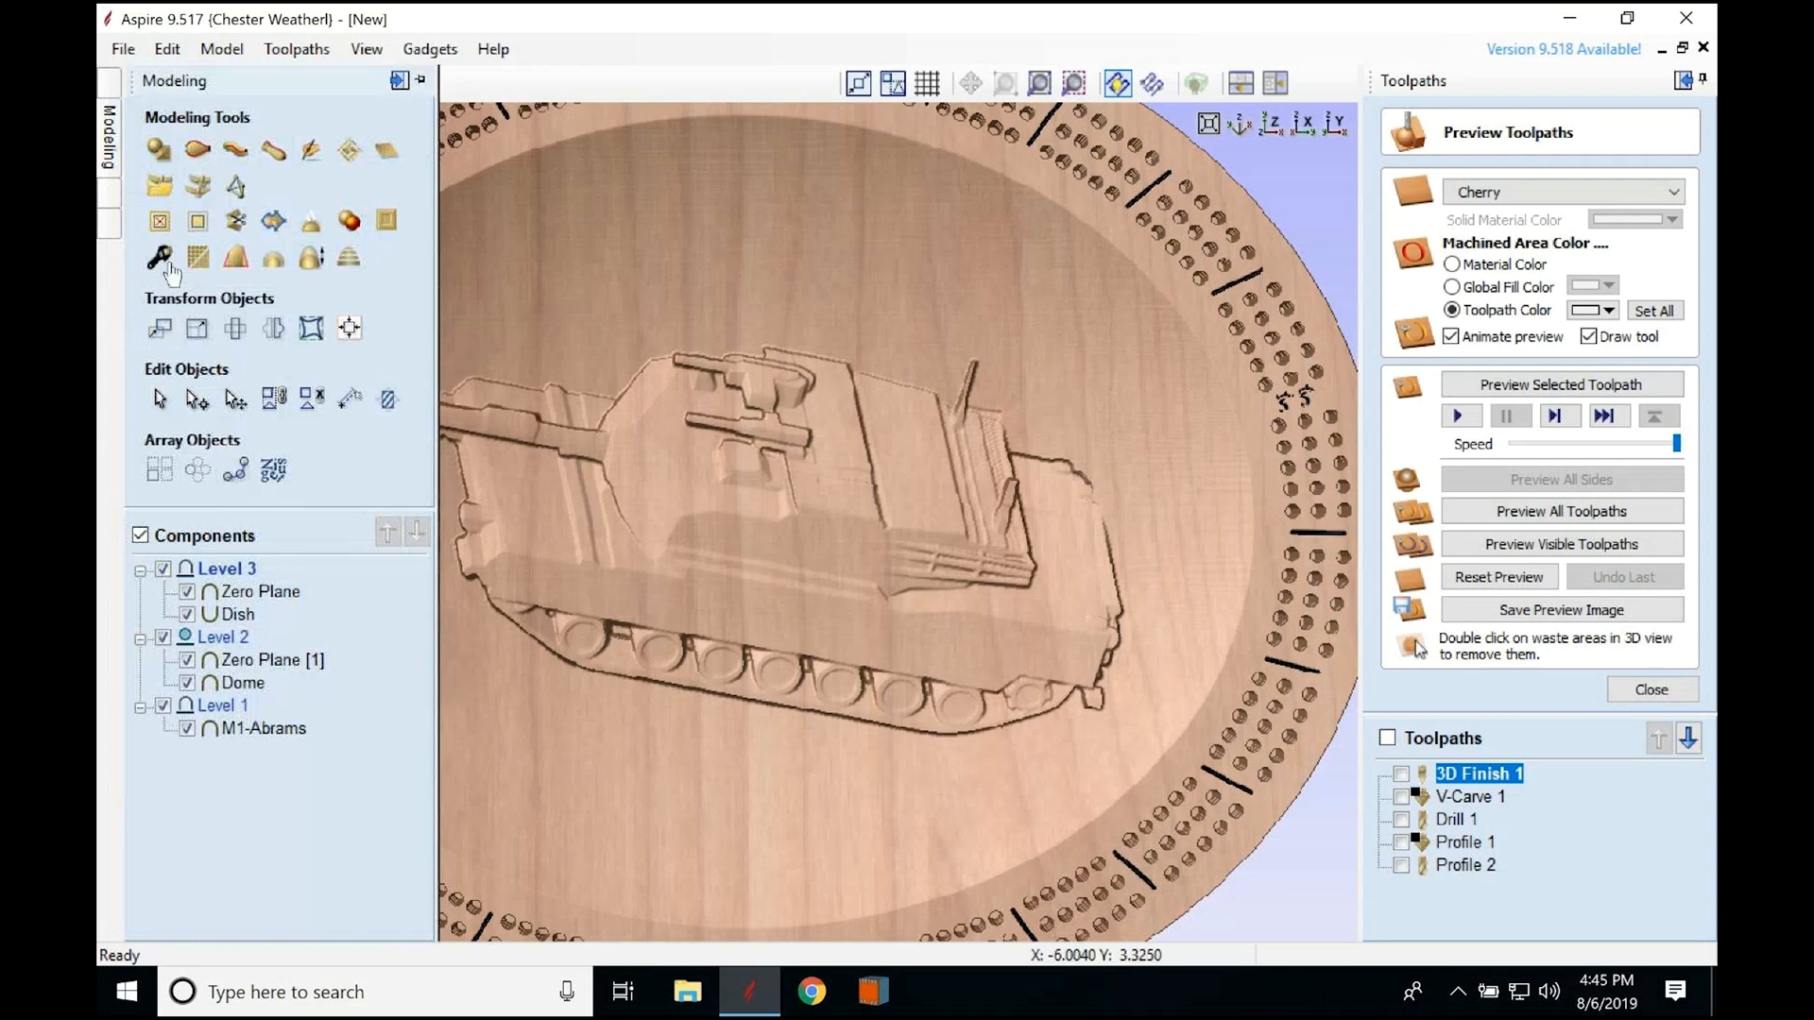
pyautogui.click(161, 259)
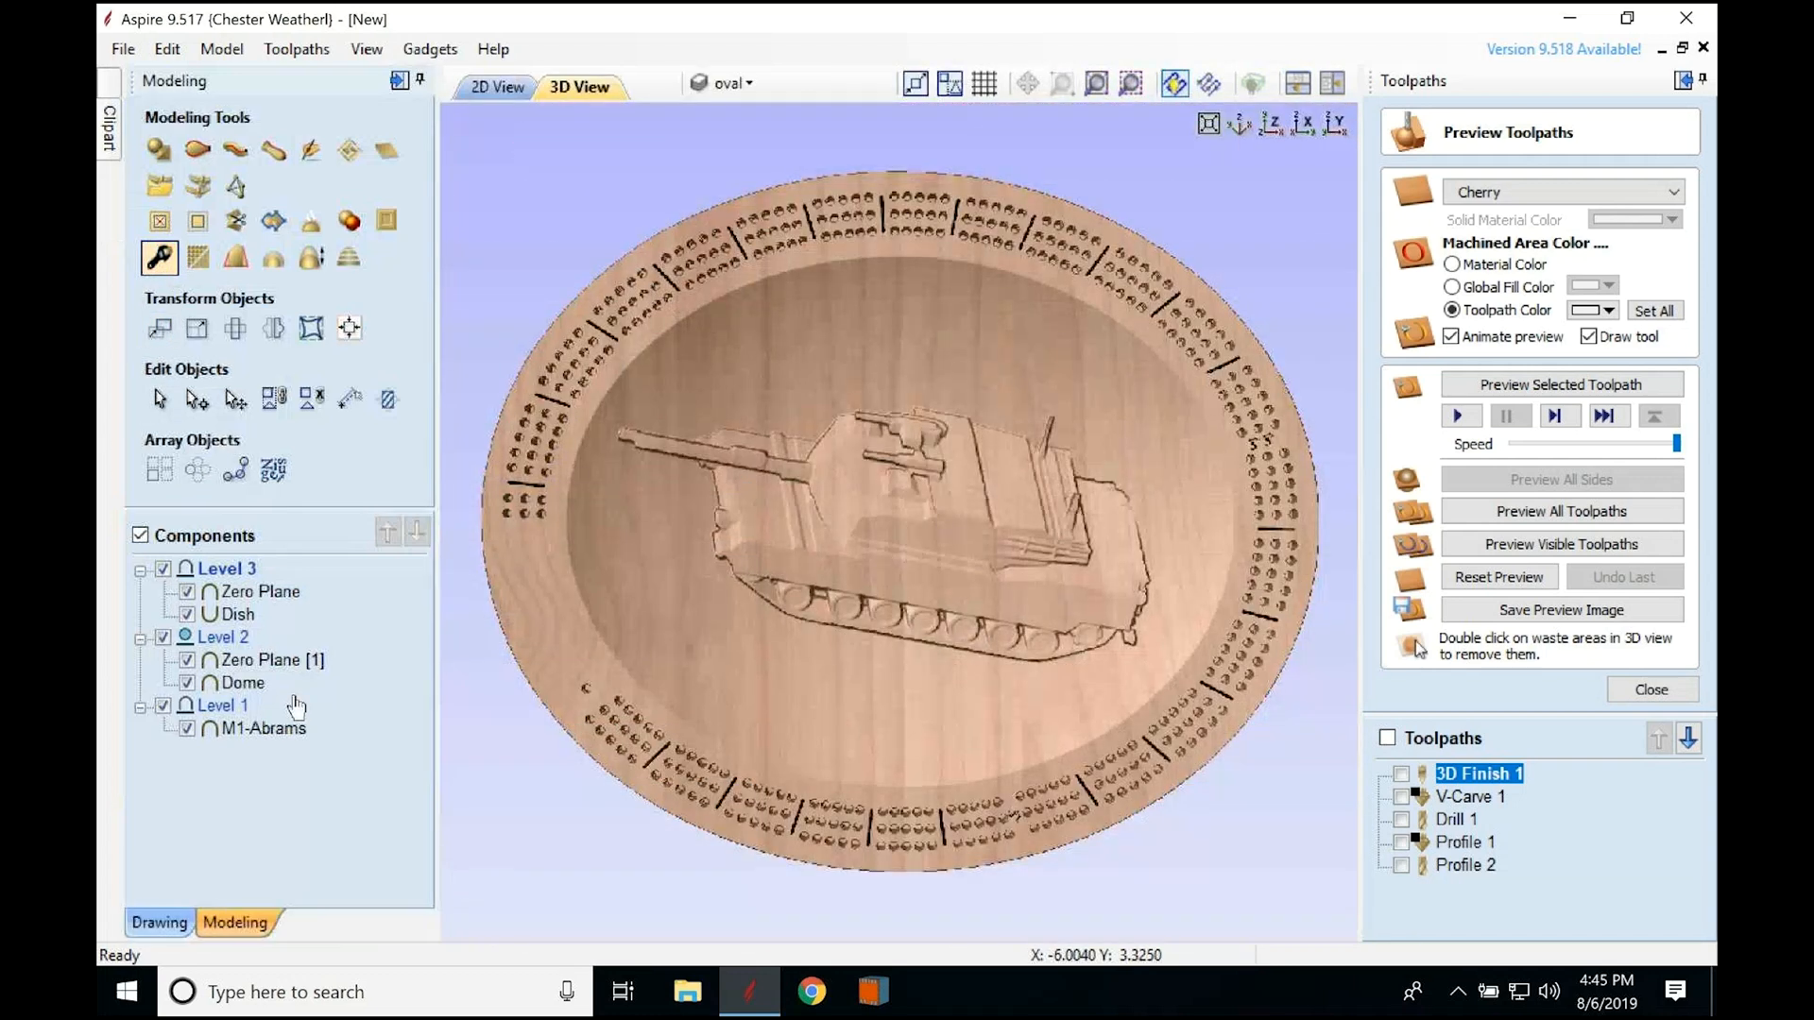
pyautogui.scroll(-1, 402, 869)
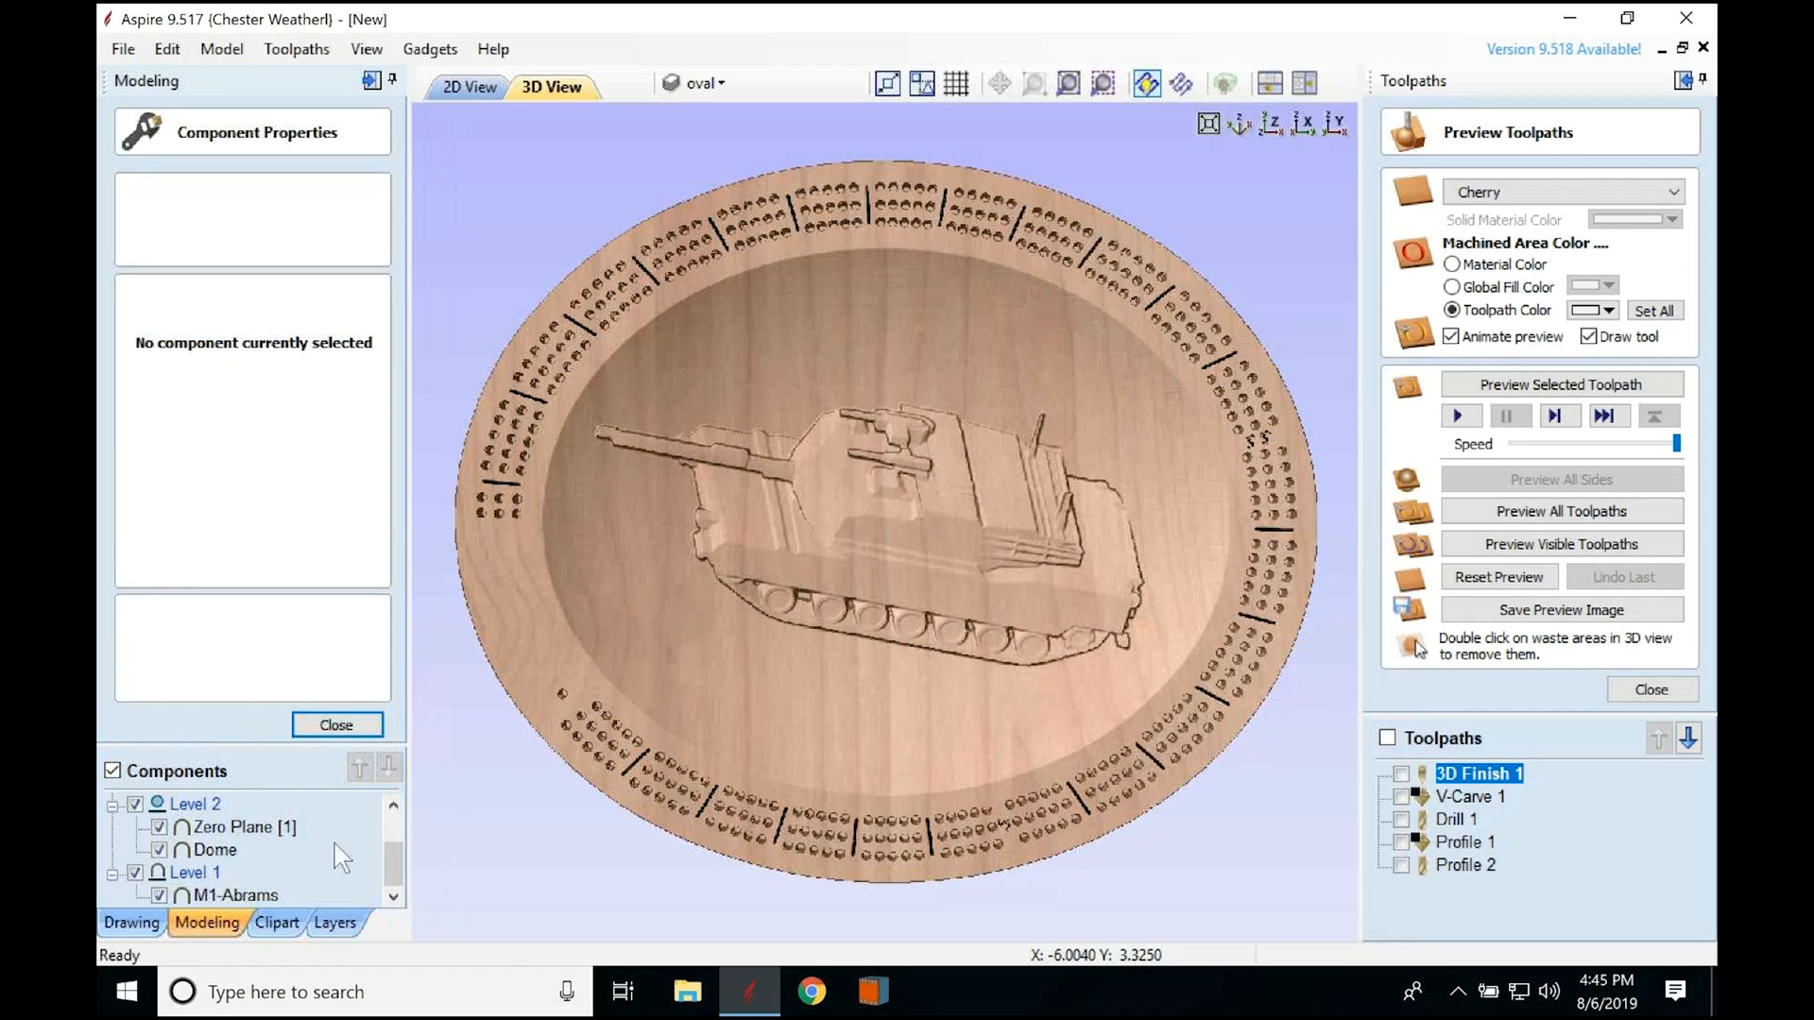
pyautogui.click(262, 896)
pyautogui.click(1648, 690)
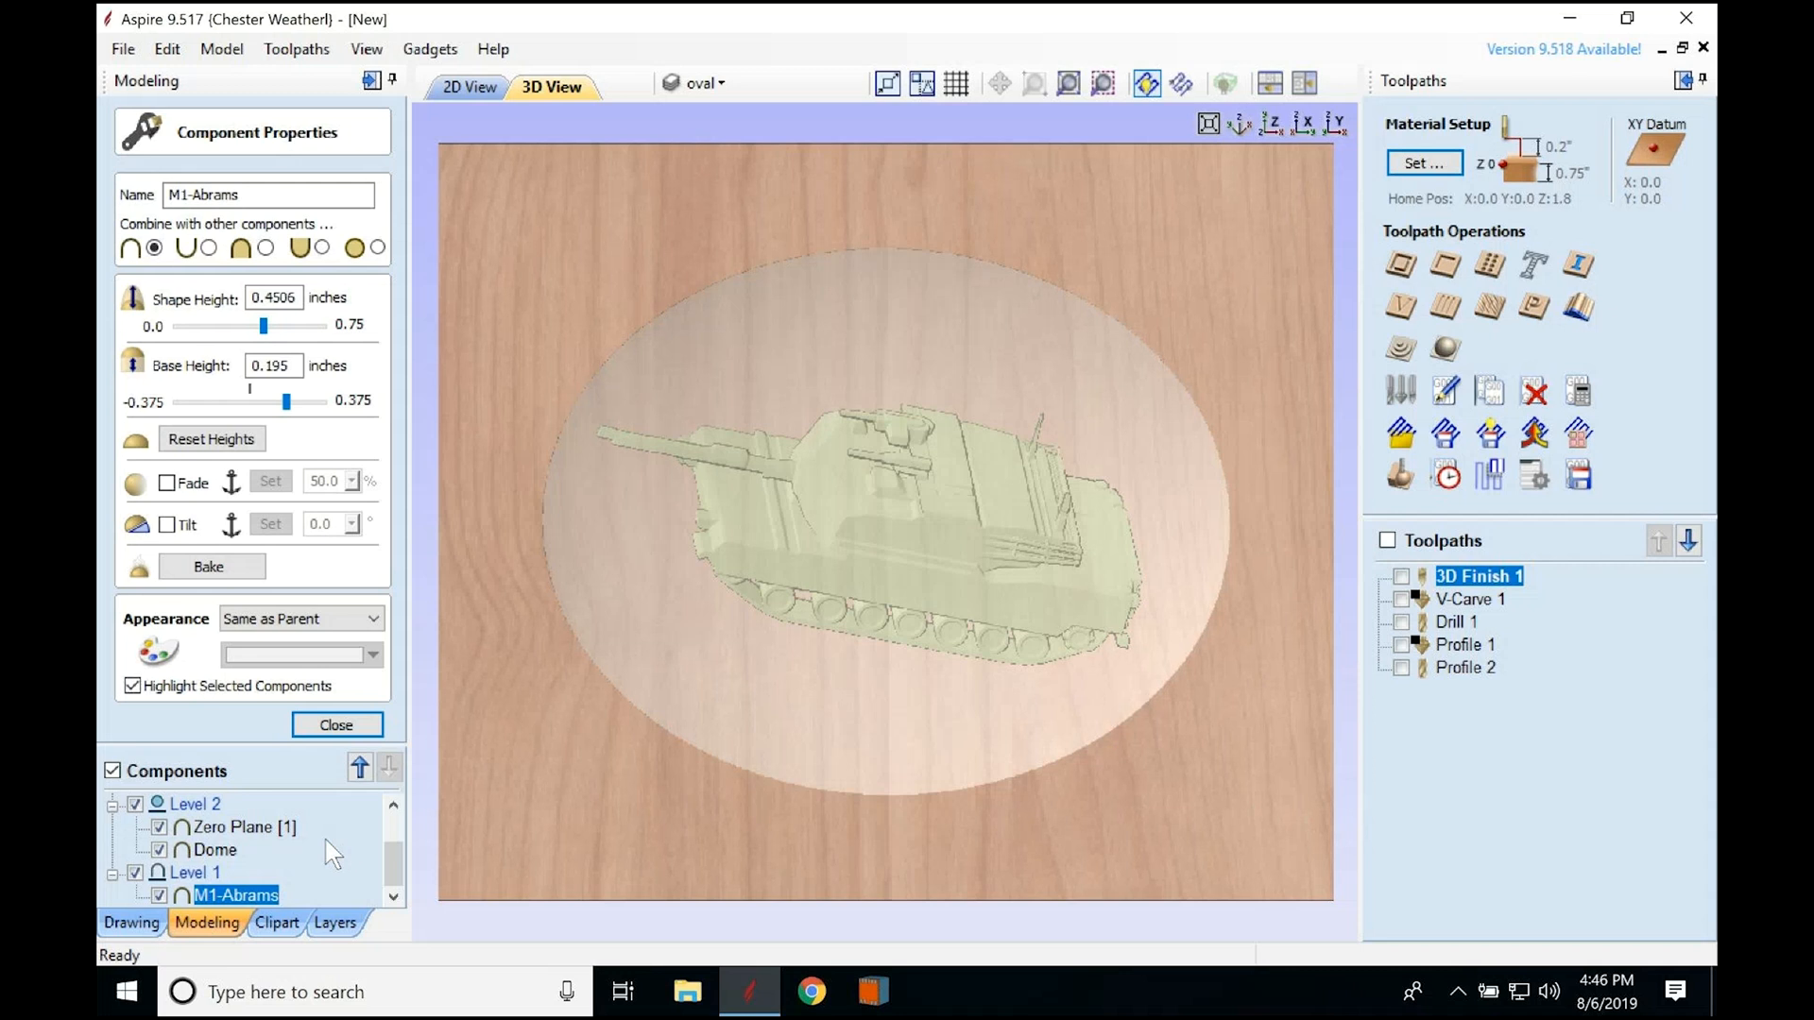
pyautogui.click(333, 726)
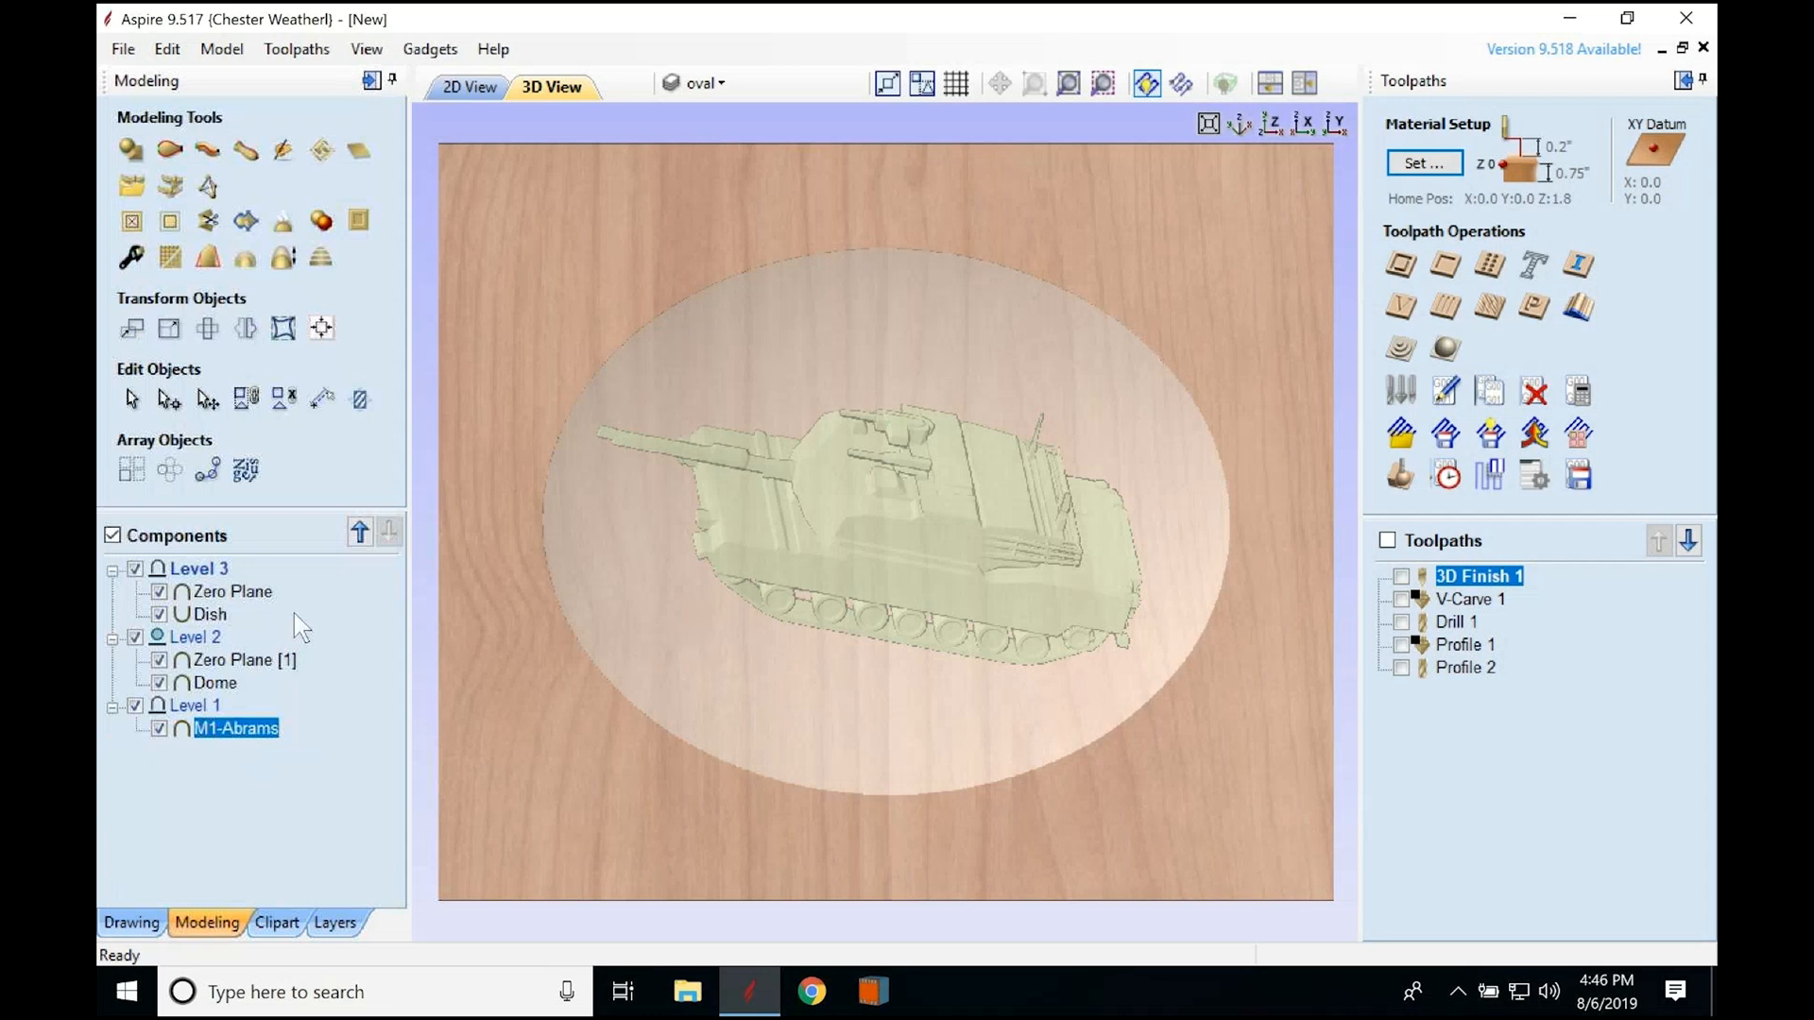
# Step: Delete the Zero Plane component from Level 3
pyautogui.rightClick(236, 595)
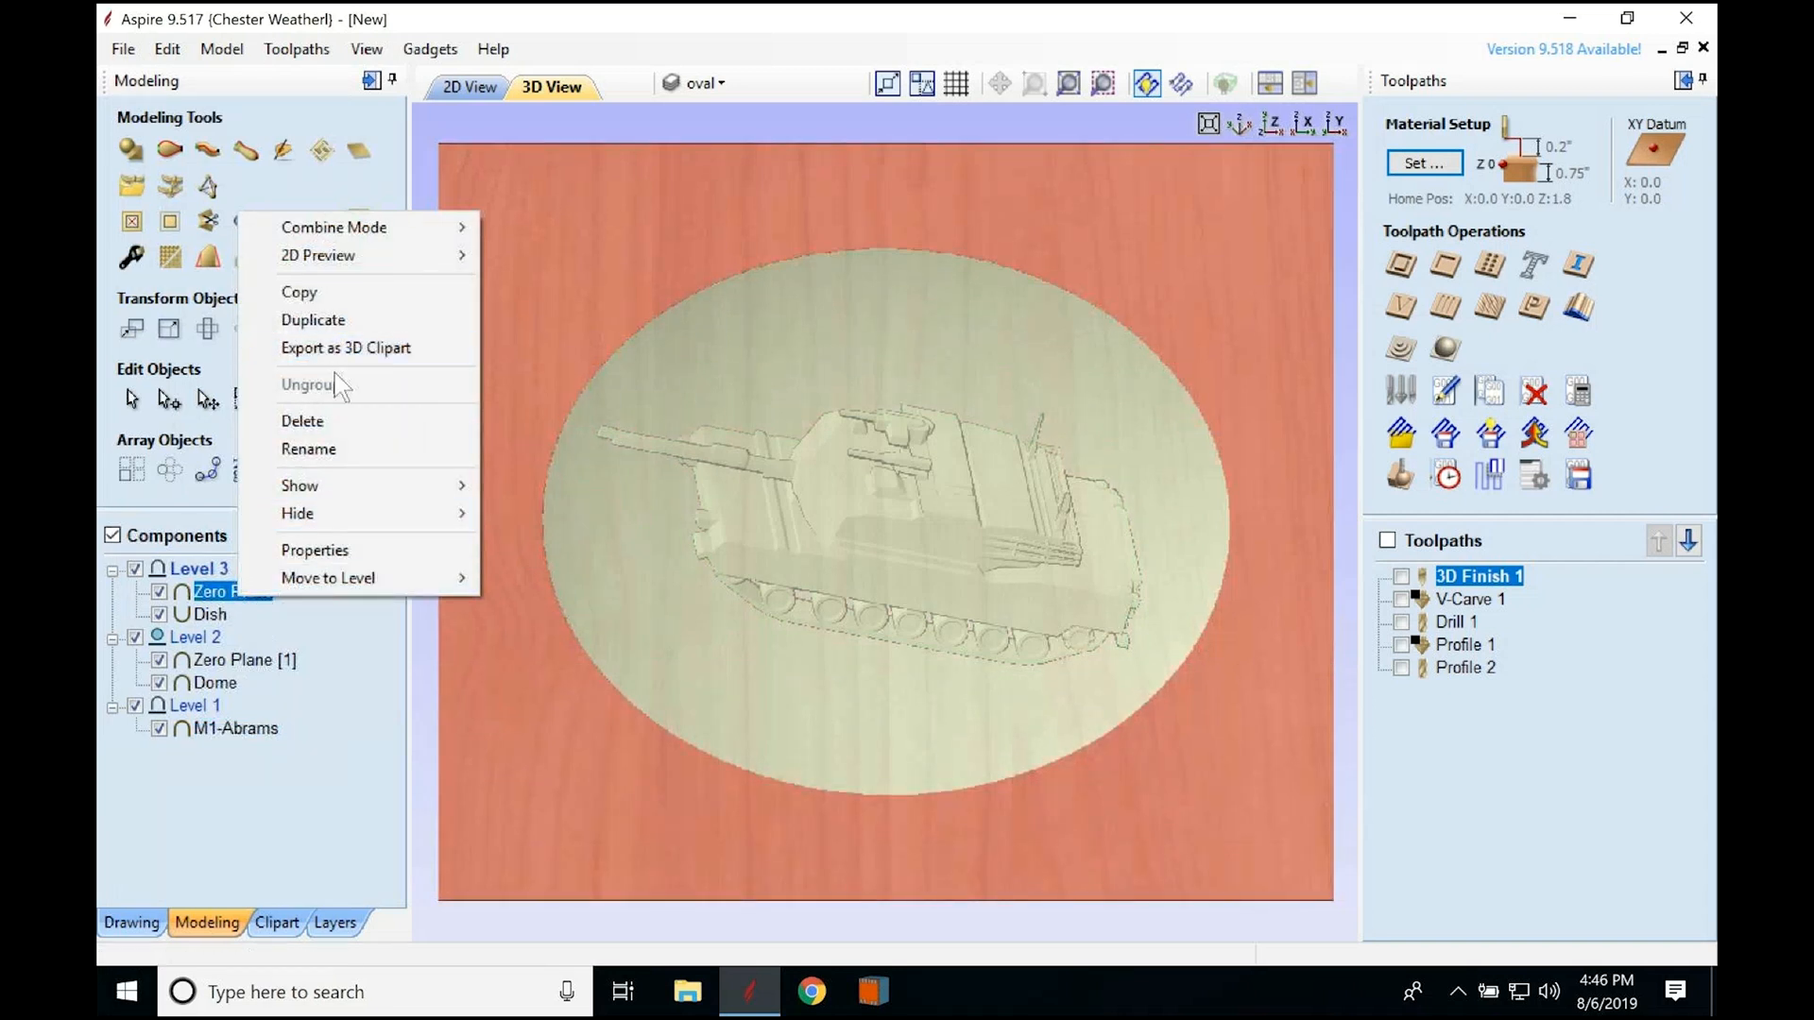
pyautogui.click(302, 421)
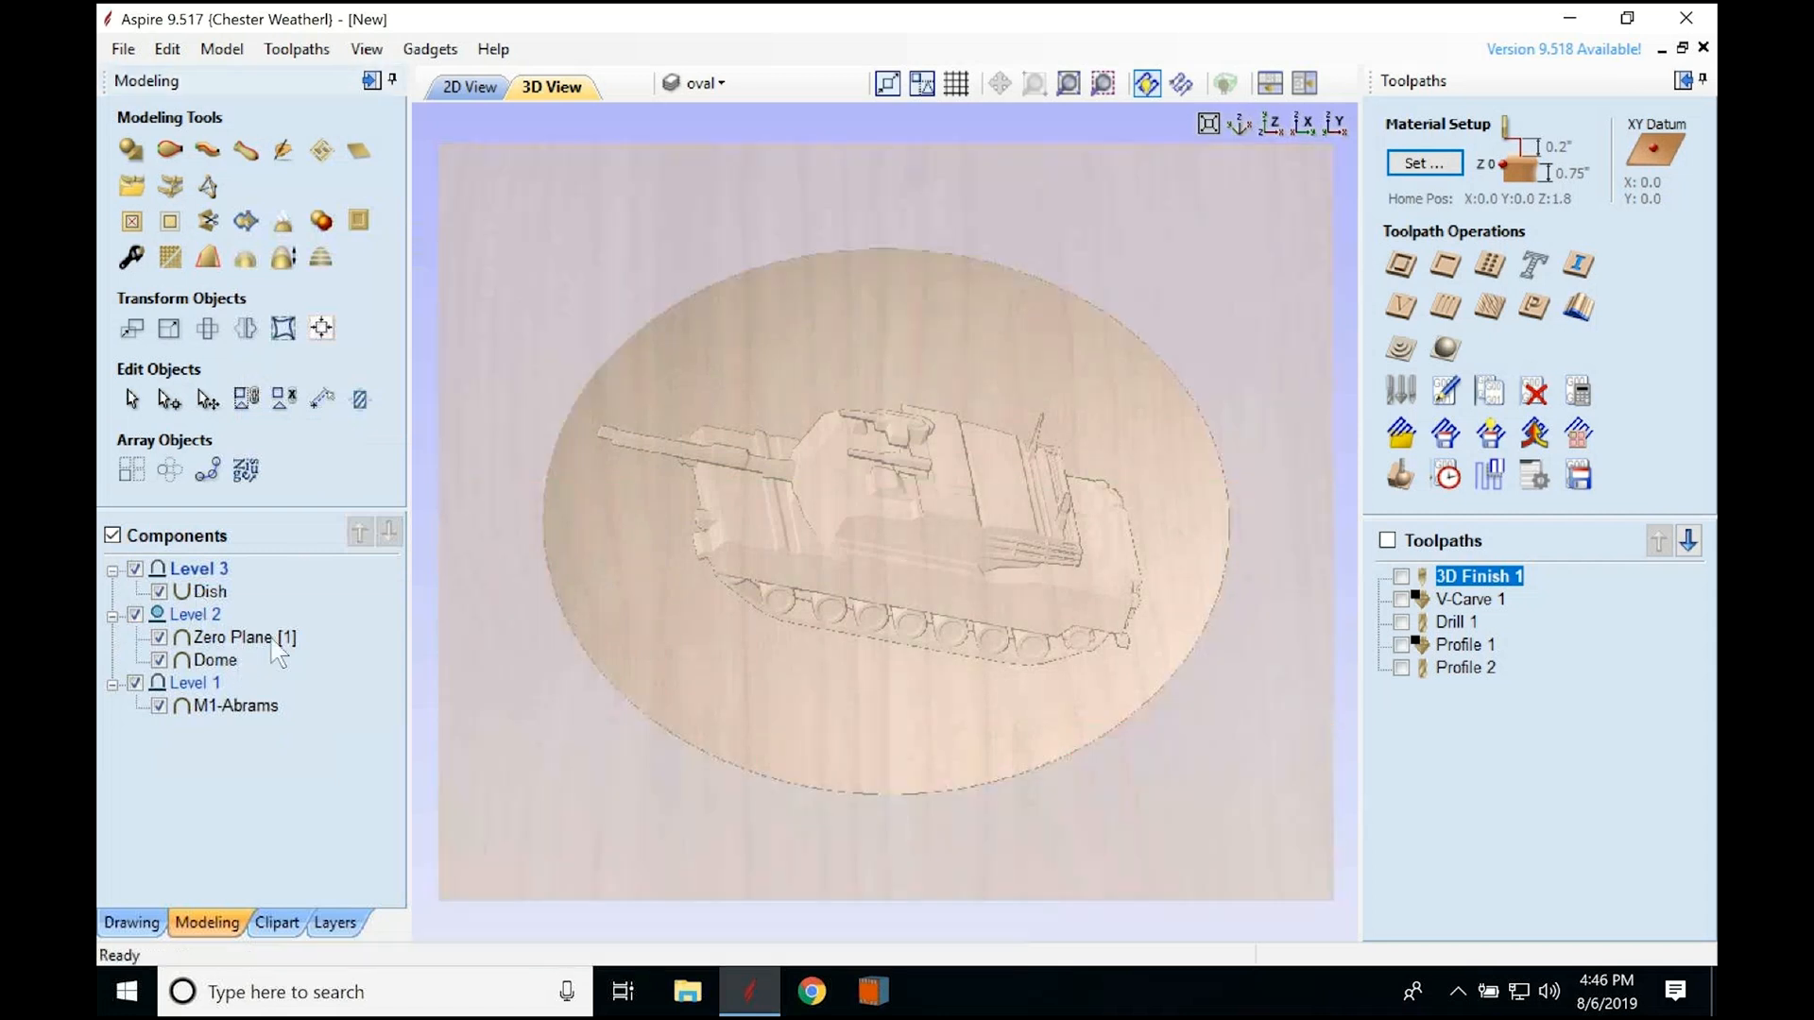
# Step: Delete the Zero Plane and Dome components from Level 2
pyautogui.click(275, 644)
pyautogui.rightClick(277, 643)
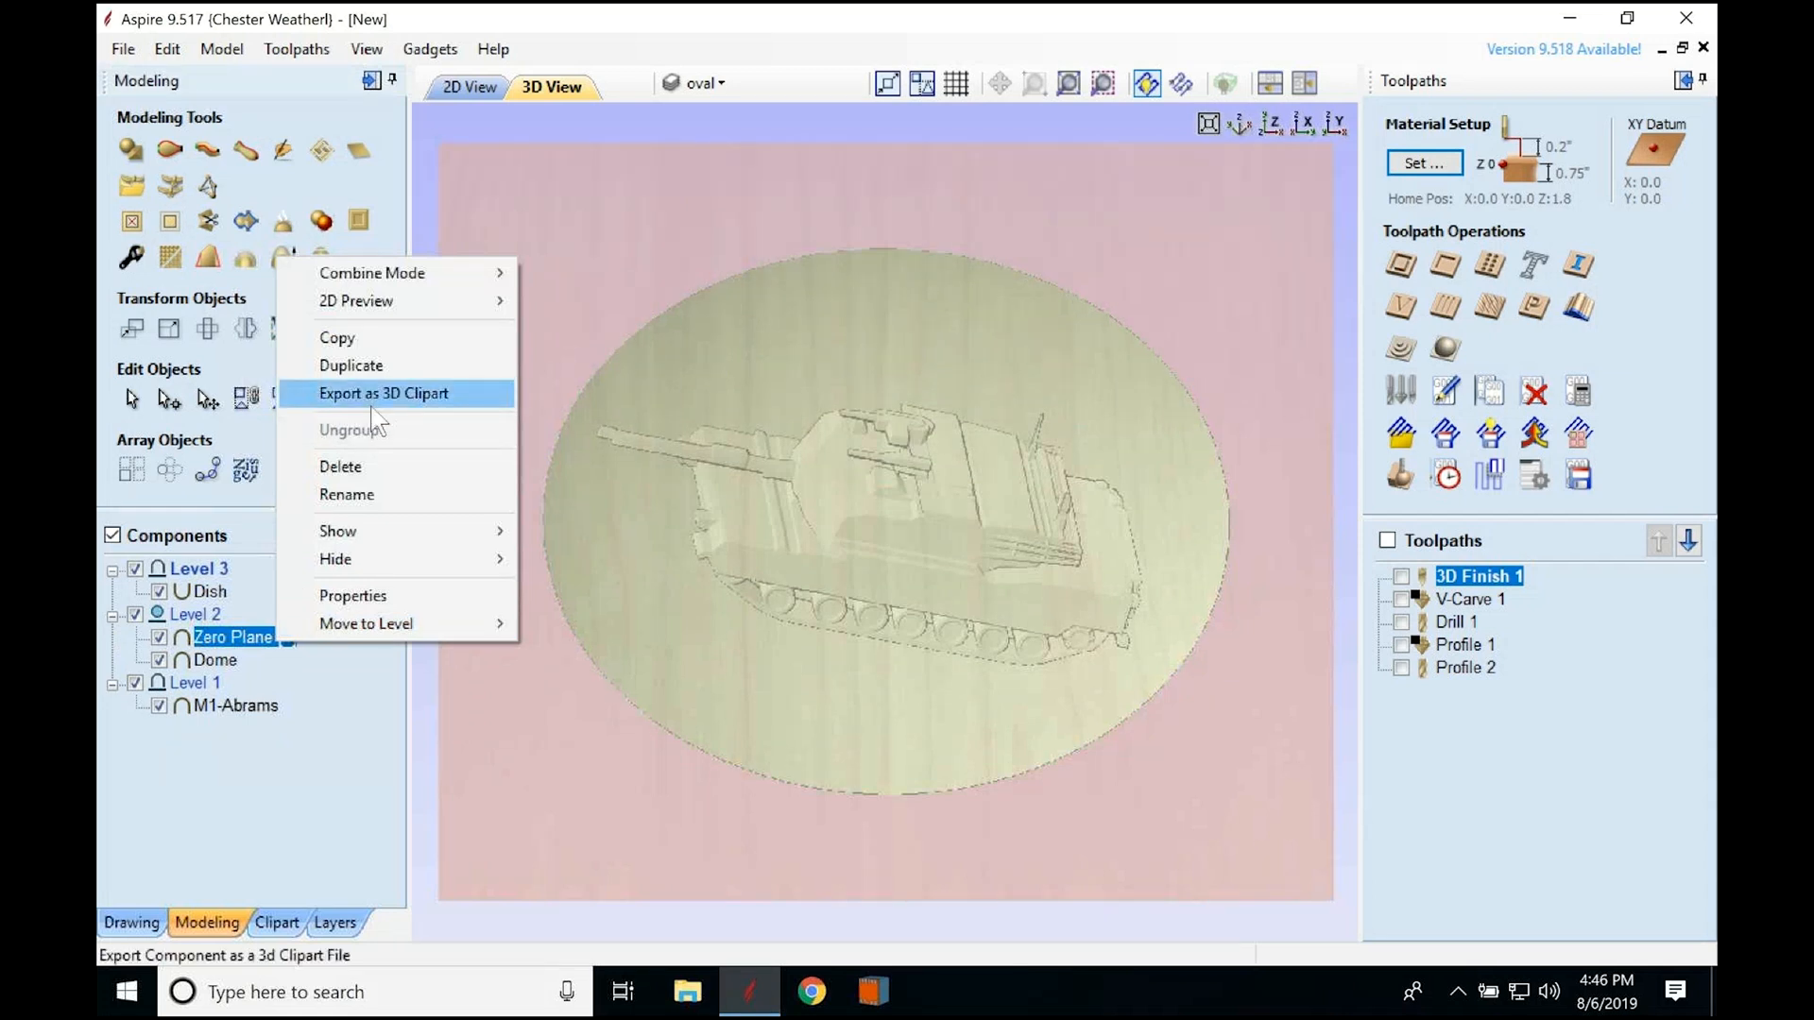
pyautogui.click(384, 466)
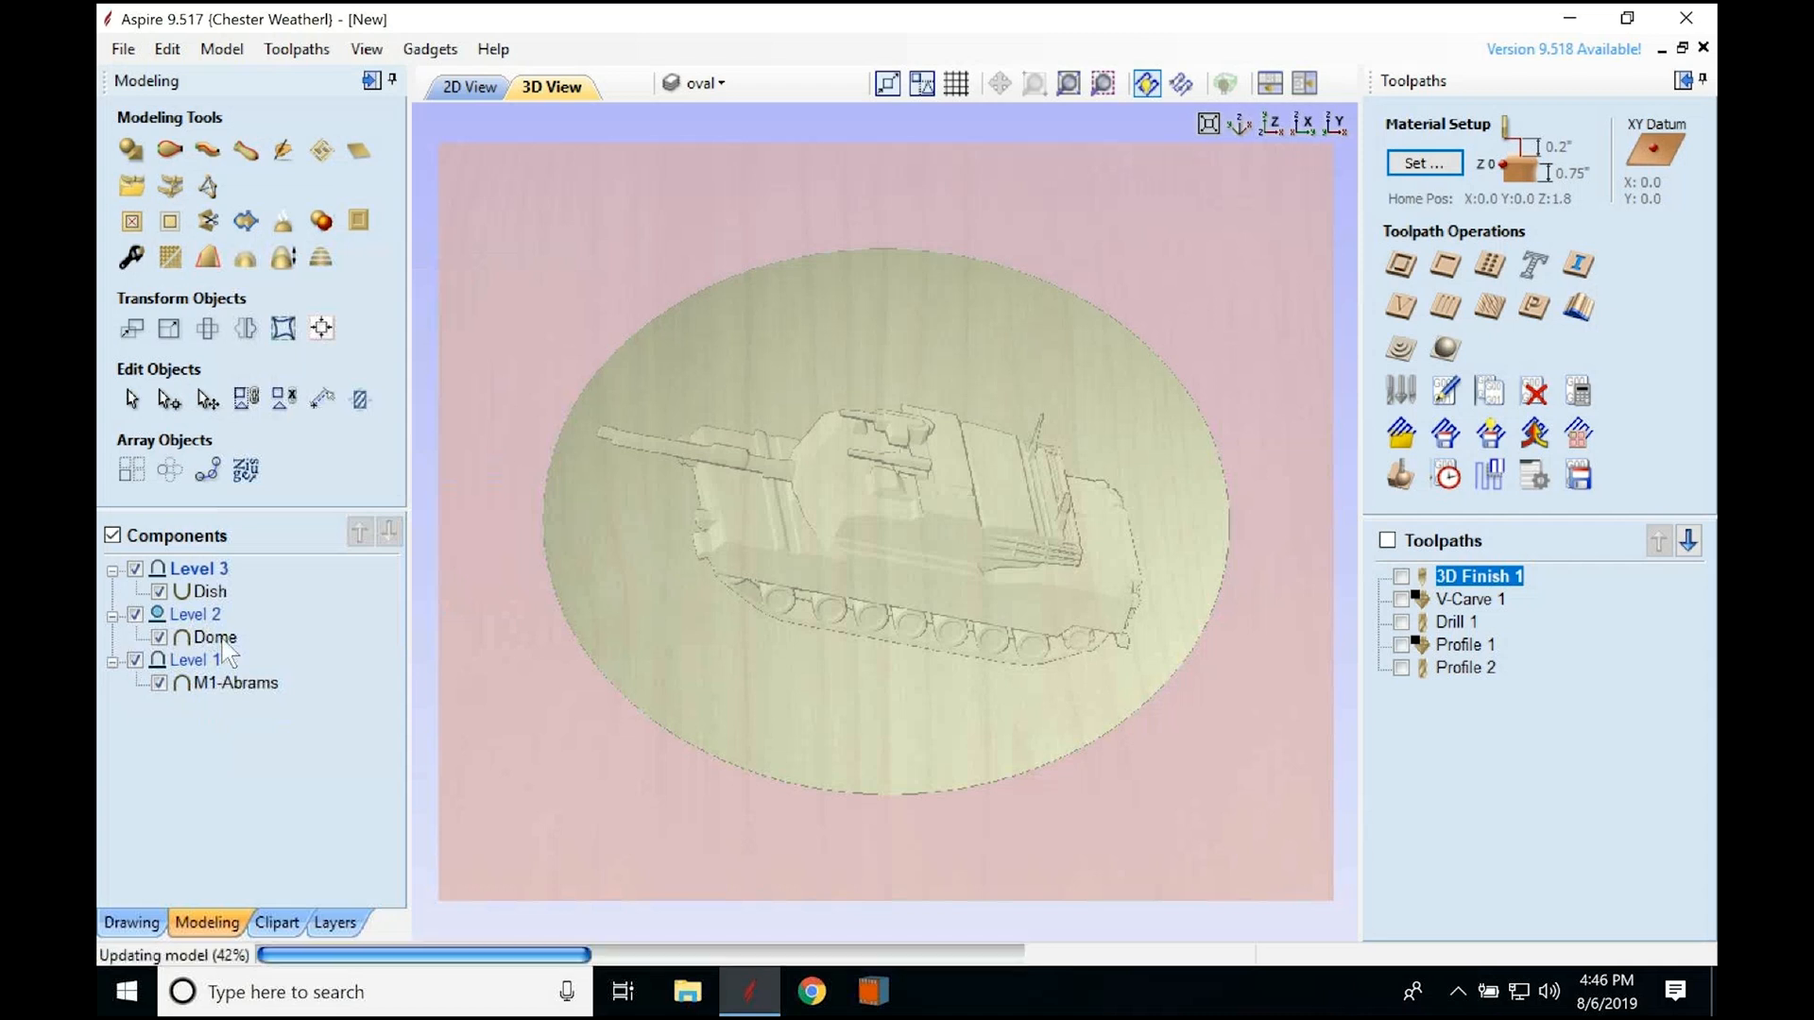
pyautogui.rightClick(215, 638)
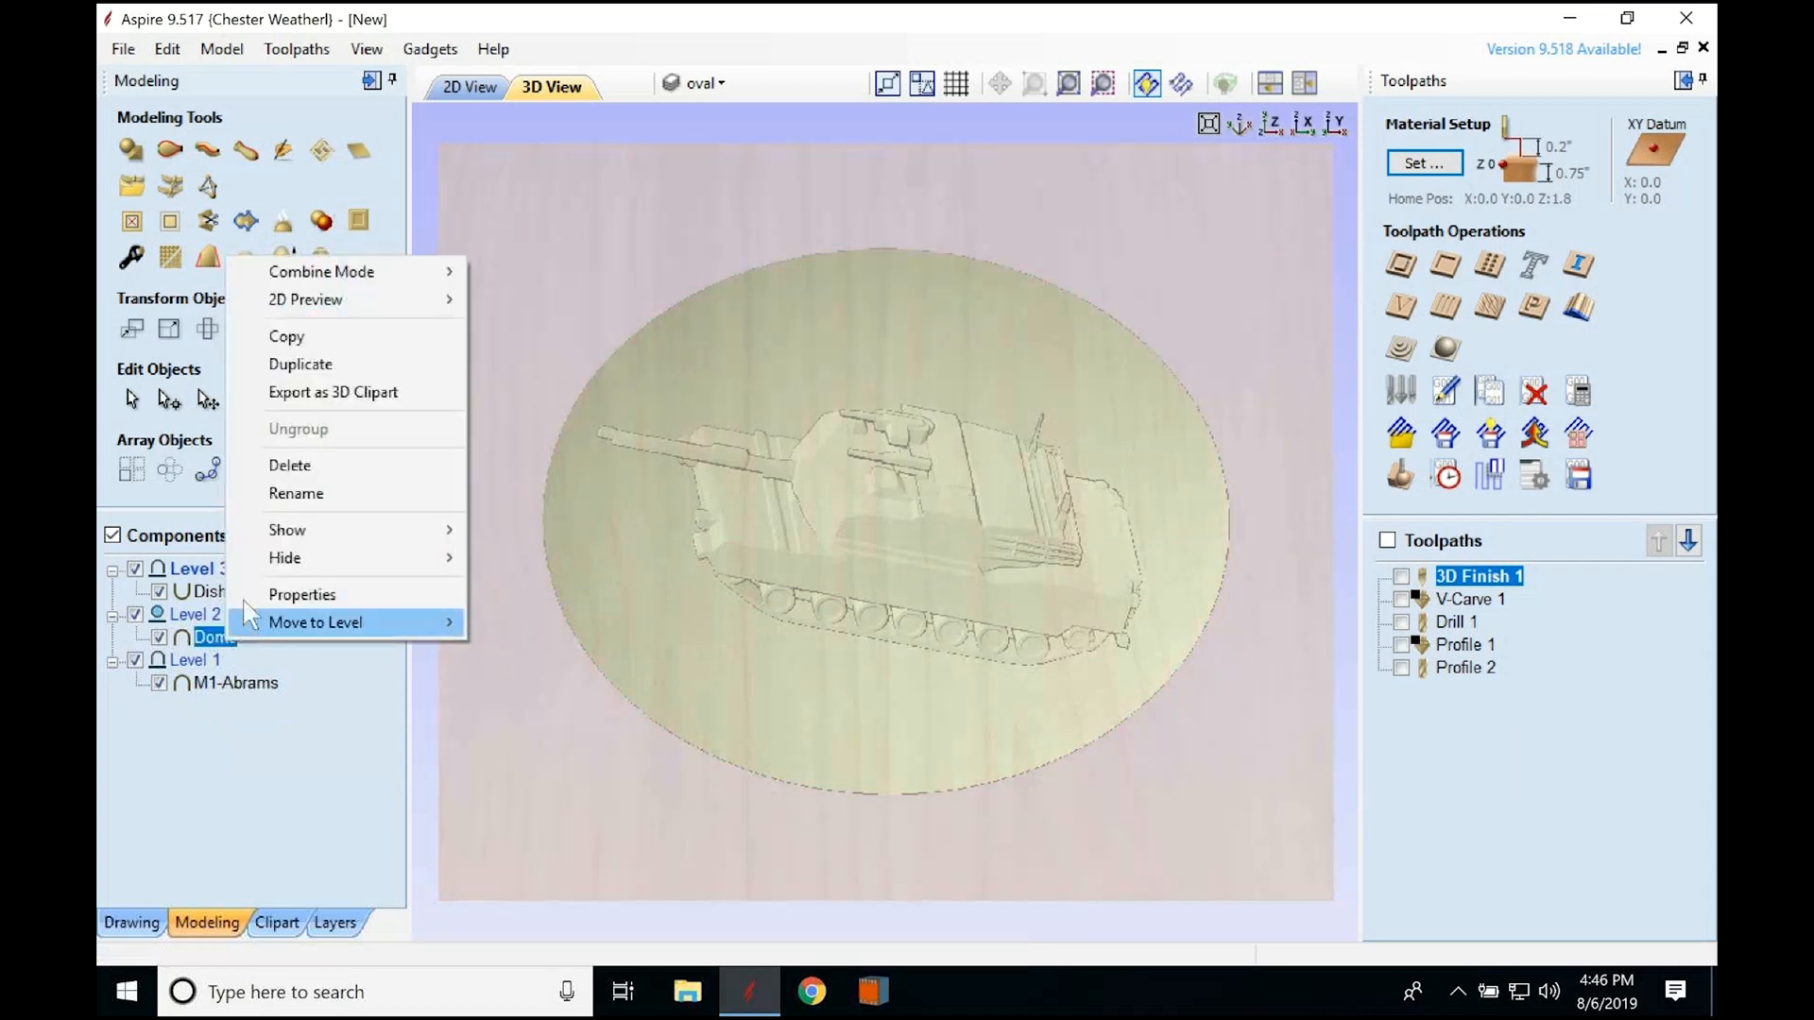
pyautogui.click(279, 468)
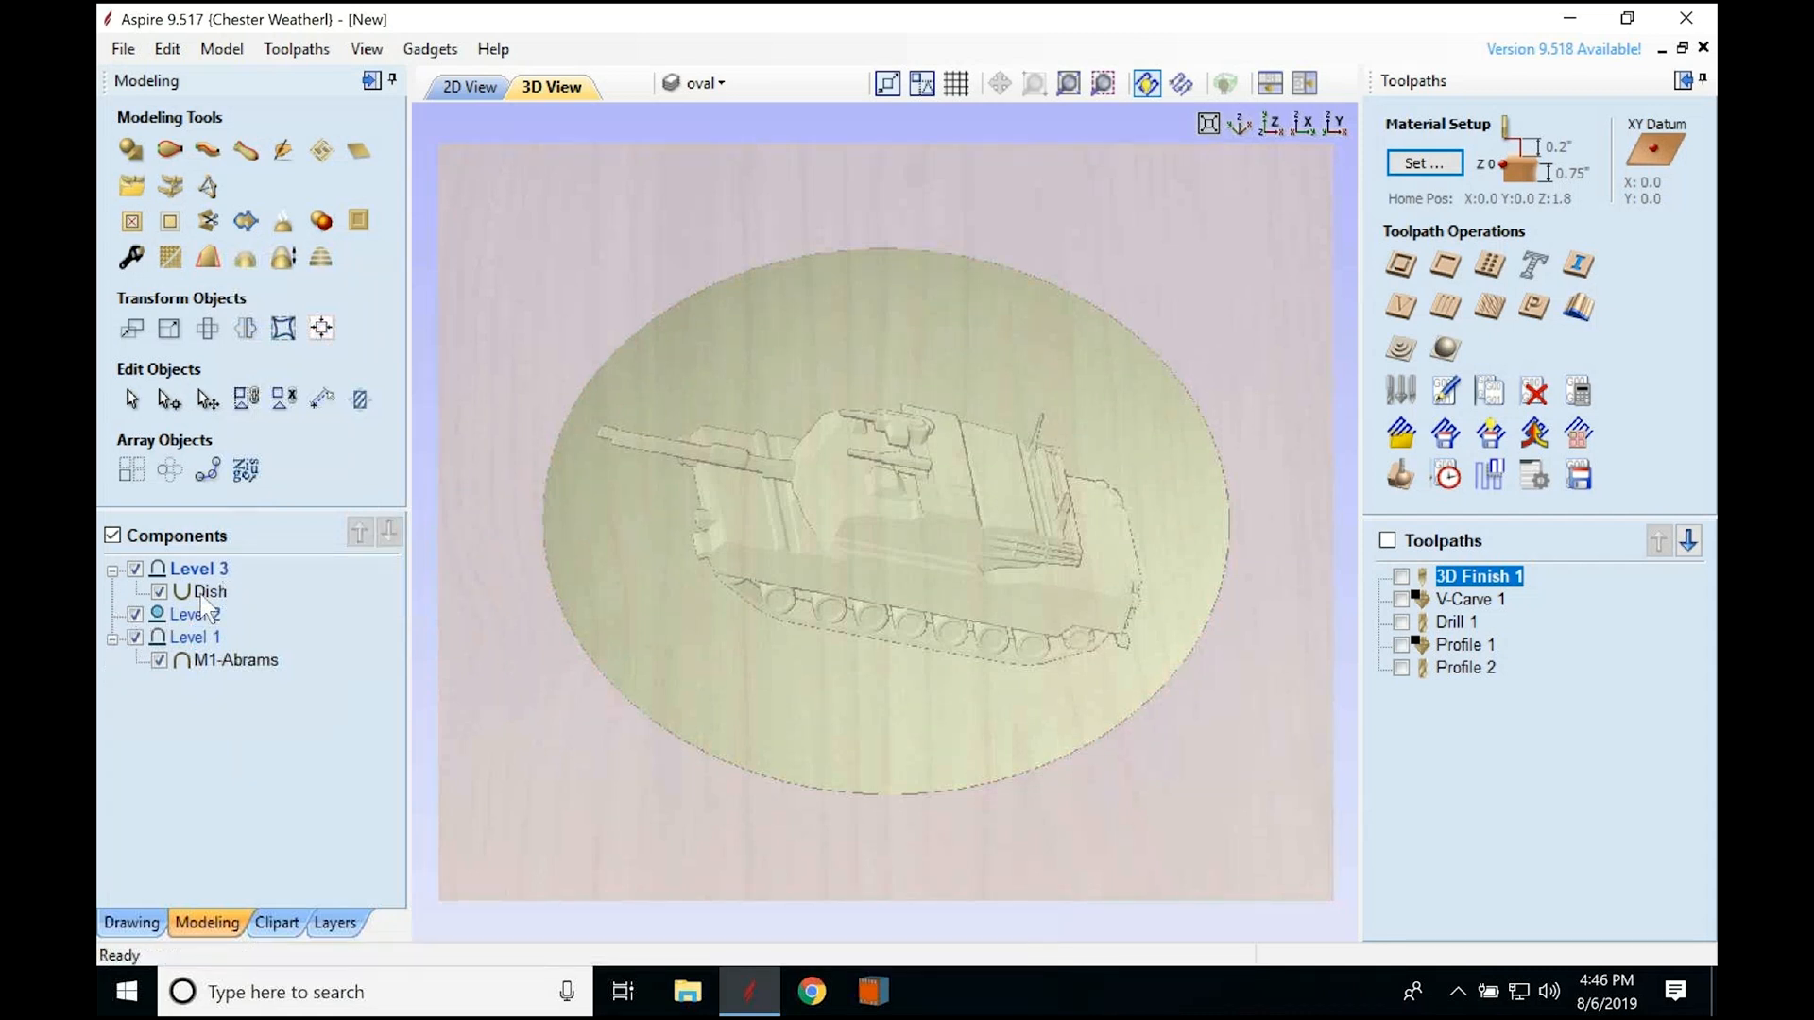
# Step: Delete the remaining Dish component from Level 3 and the M1-Abrams component from Level 1
pyautogui.rightClick(203, 593)
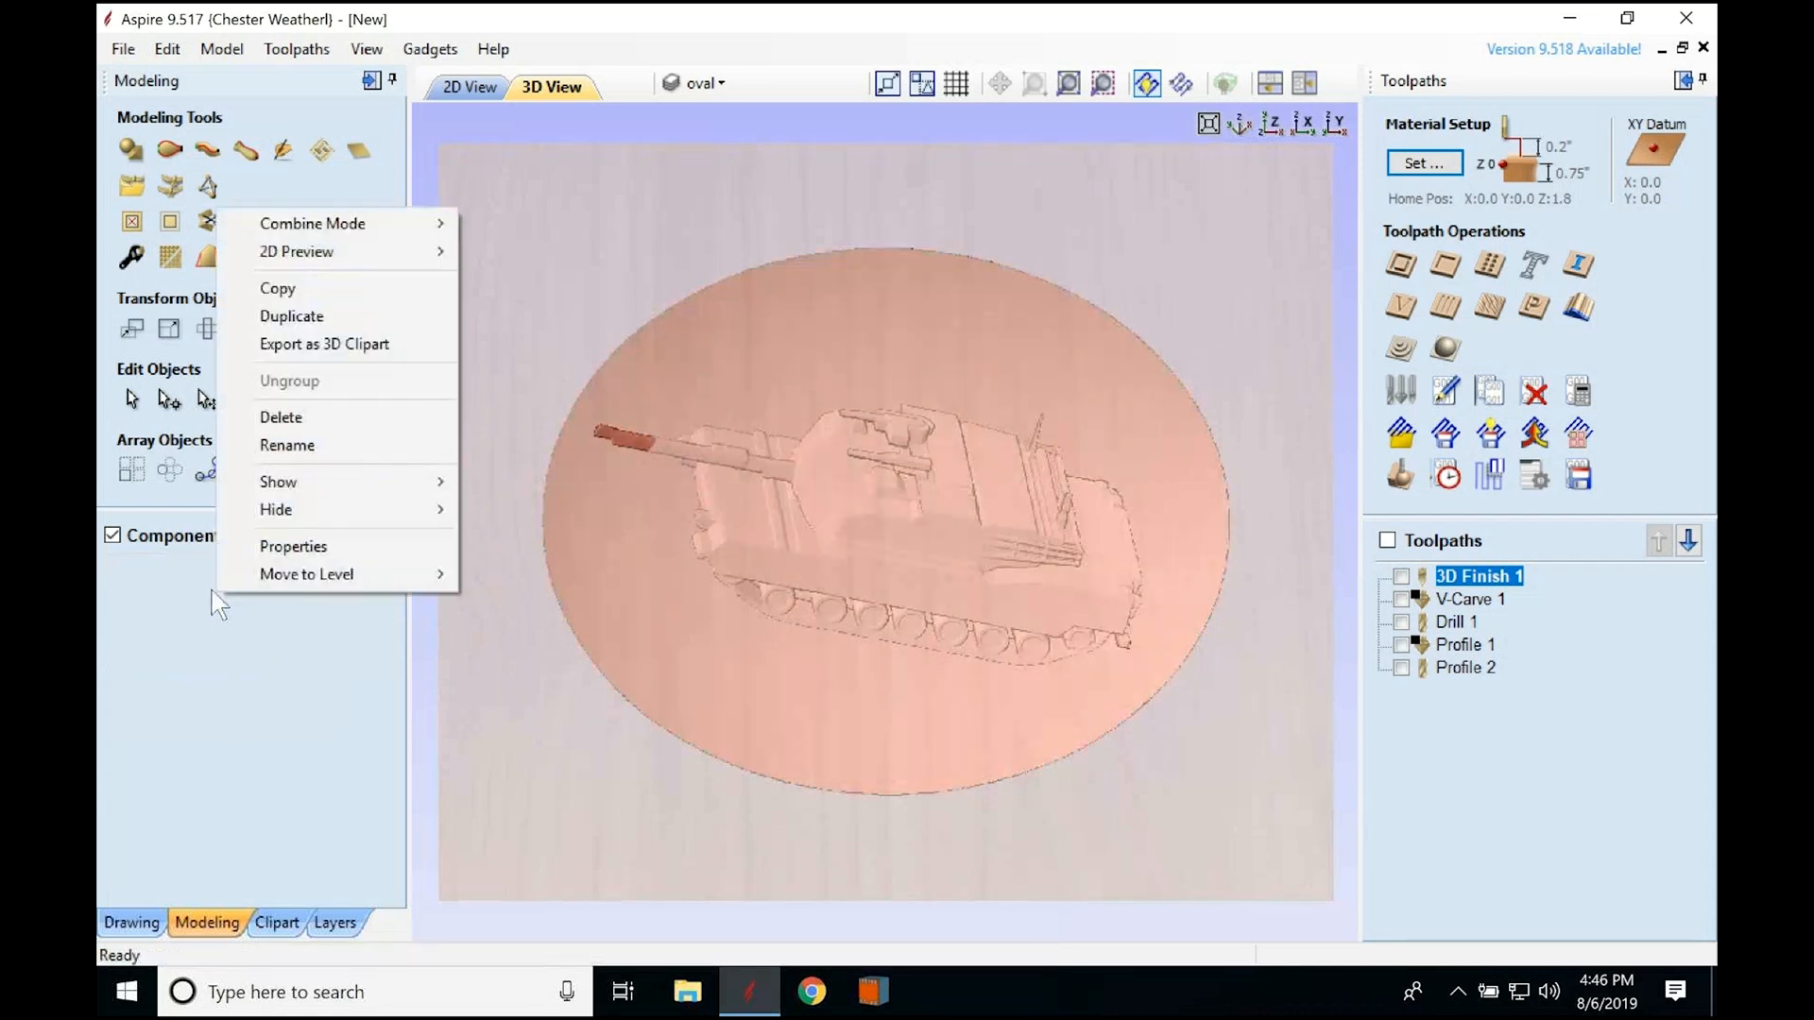
pyautogui.click(303, 416)
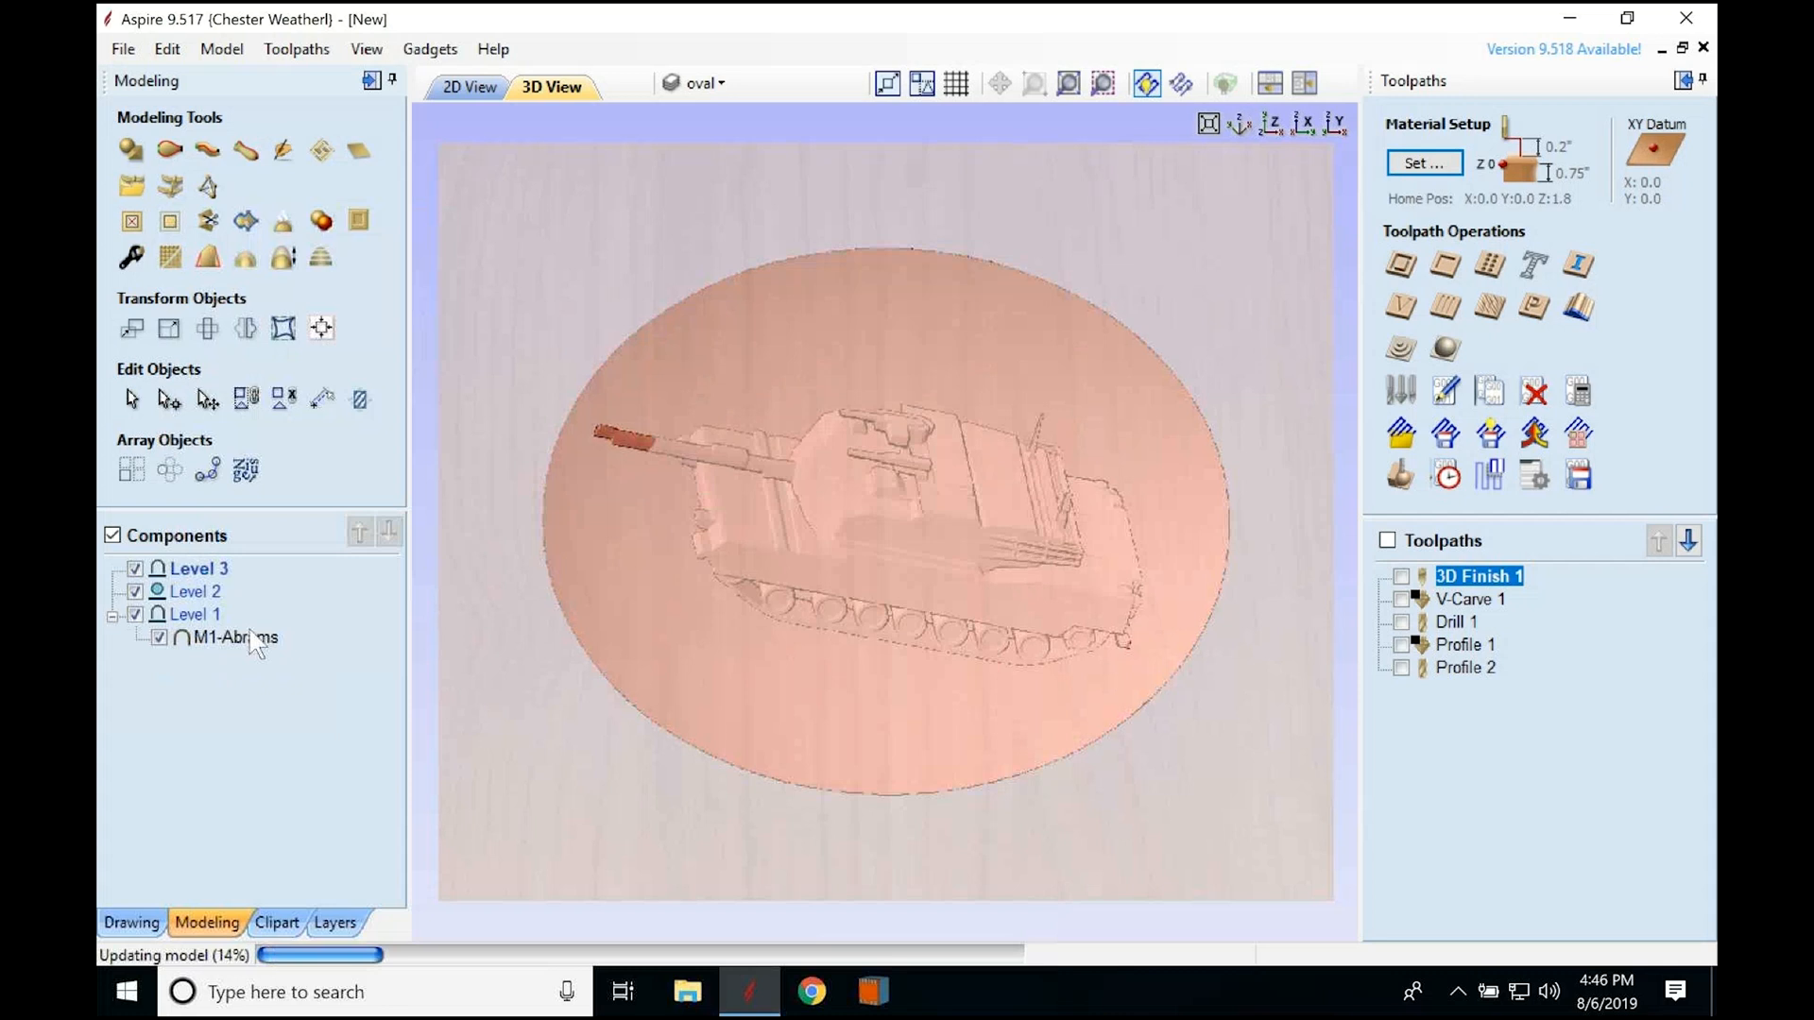
pyautogui.rightClick(252, 637)
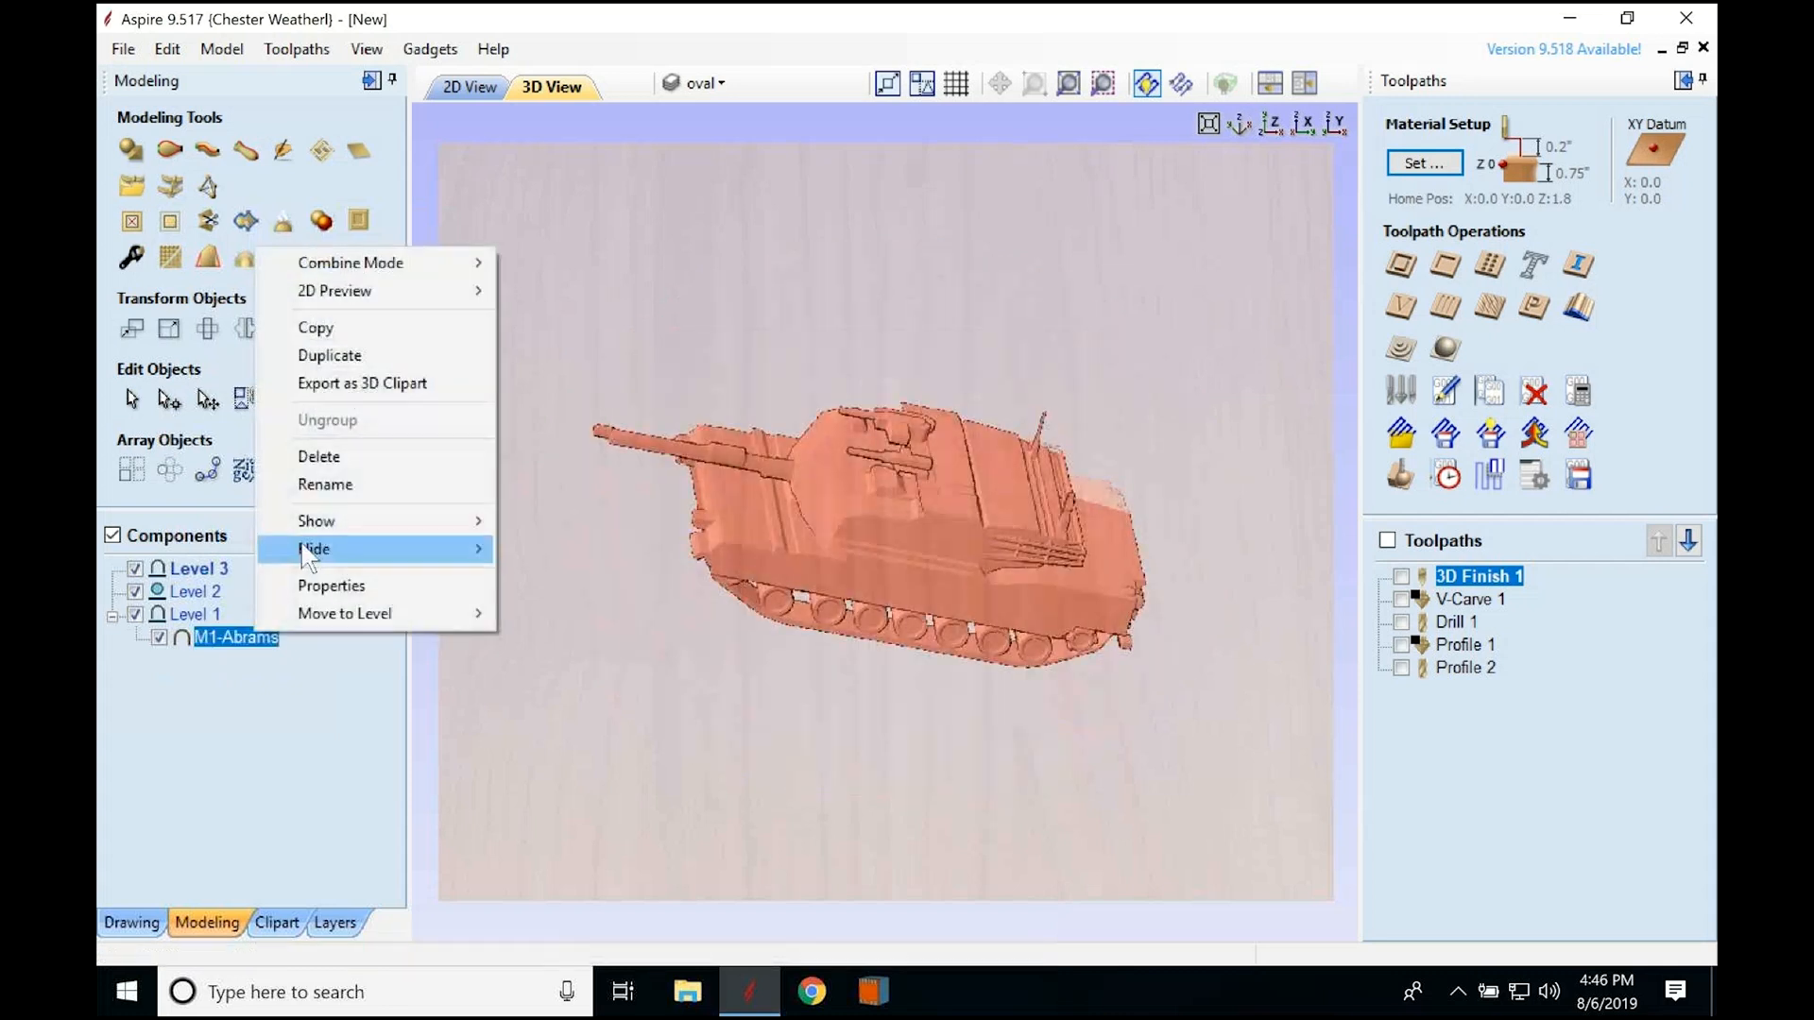
pyautogui.click(337, 461)
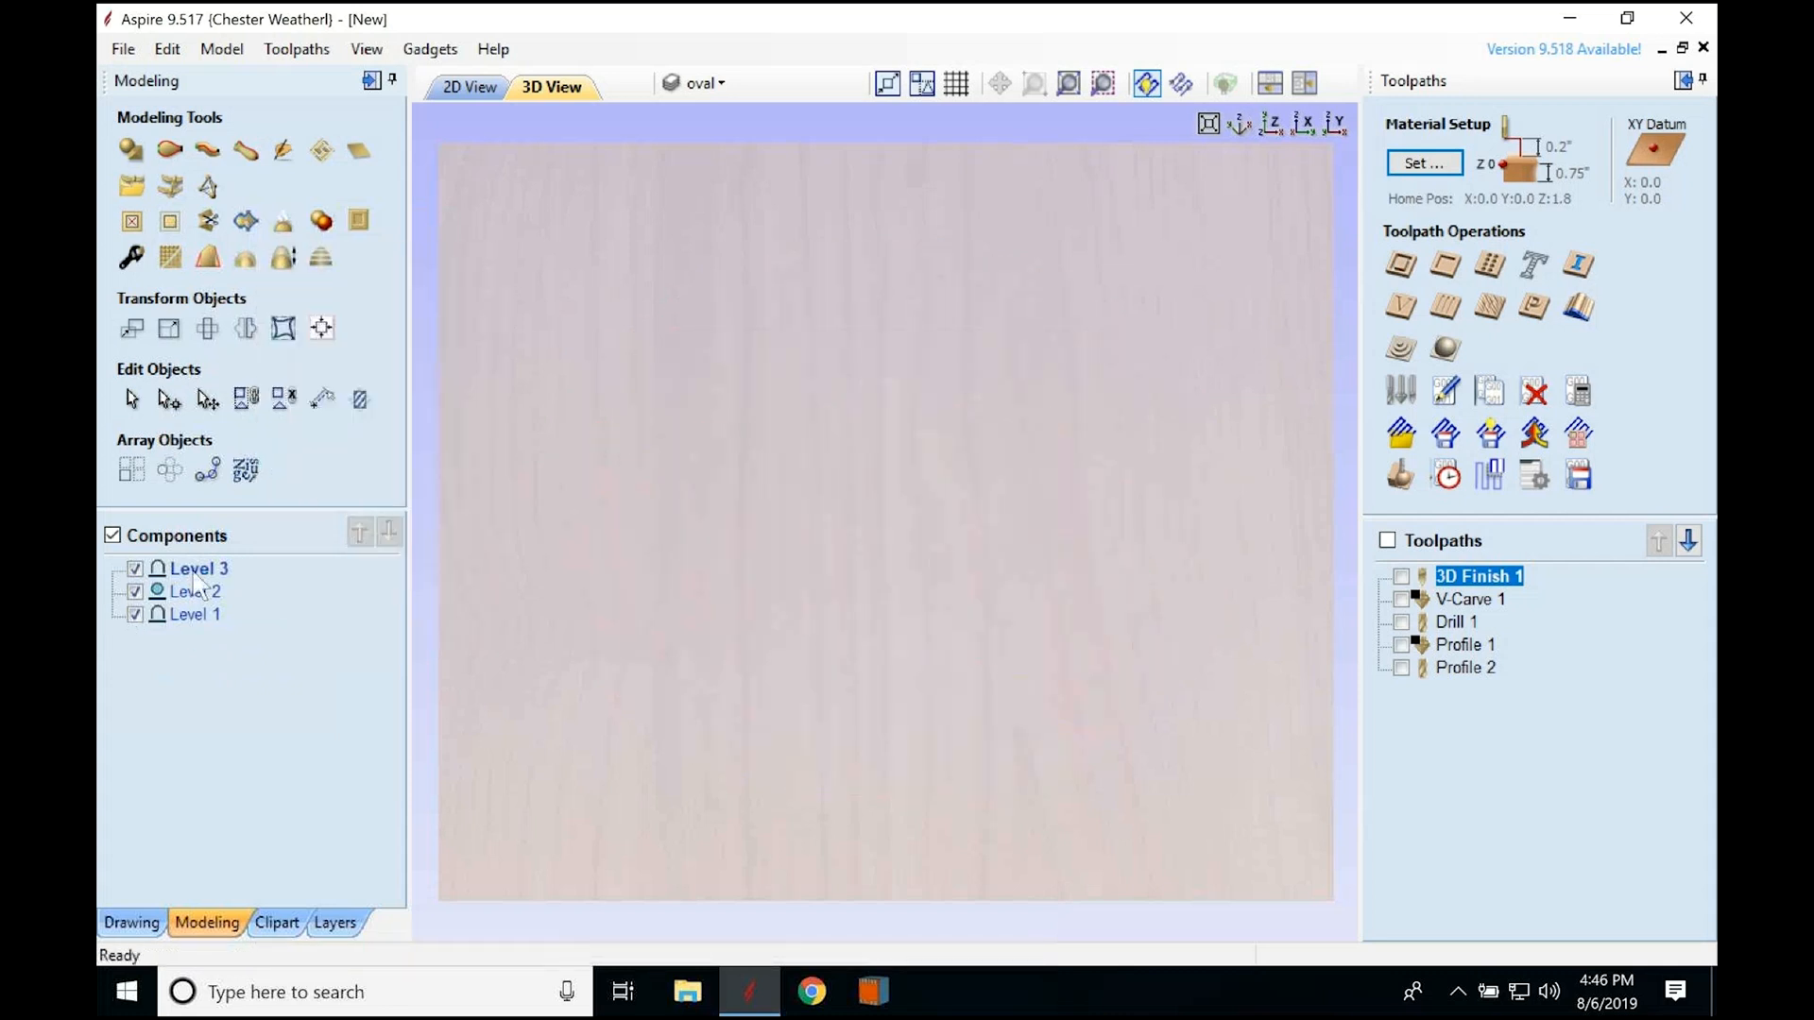
# Step: Delete the empty Level 3 and Level 2, keeping only Level 1
pyautogui.rightClick(200, 570)
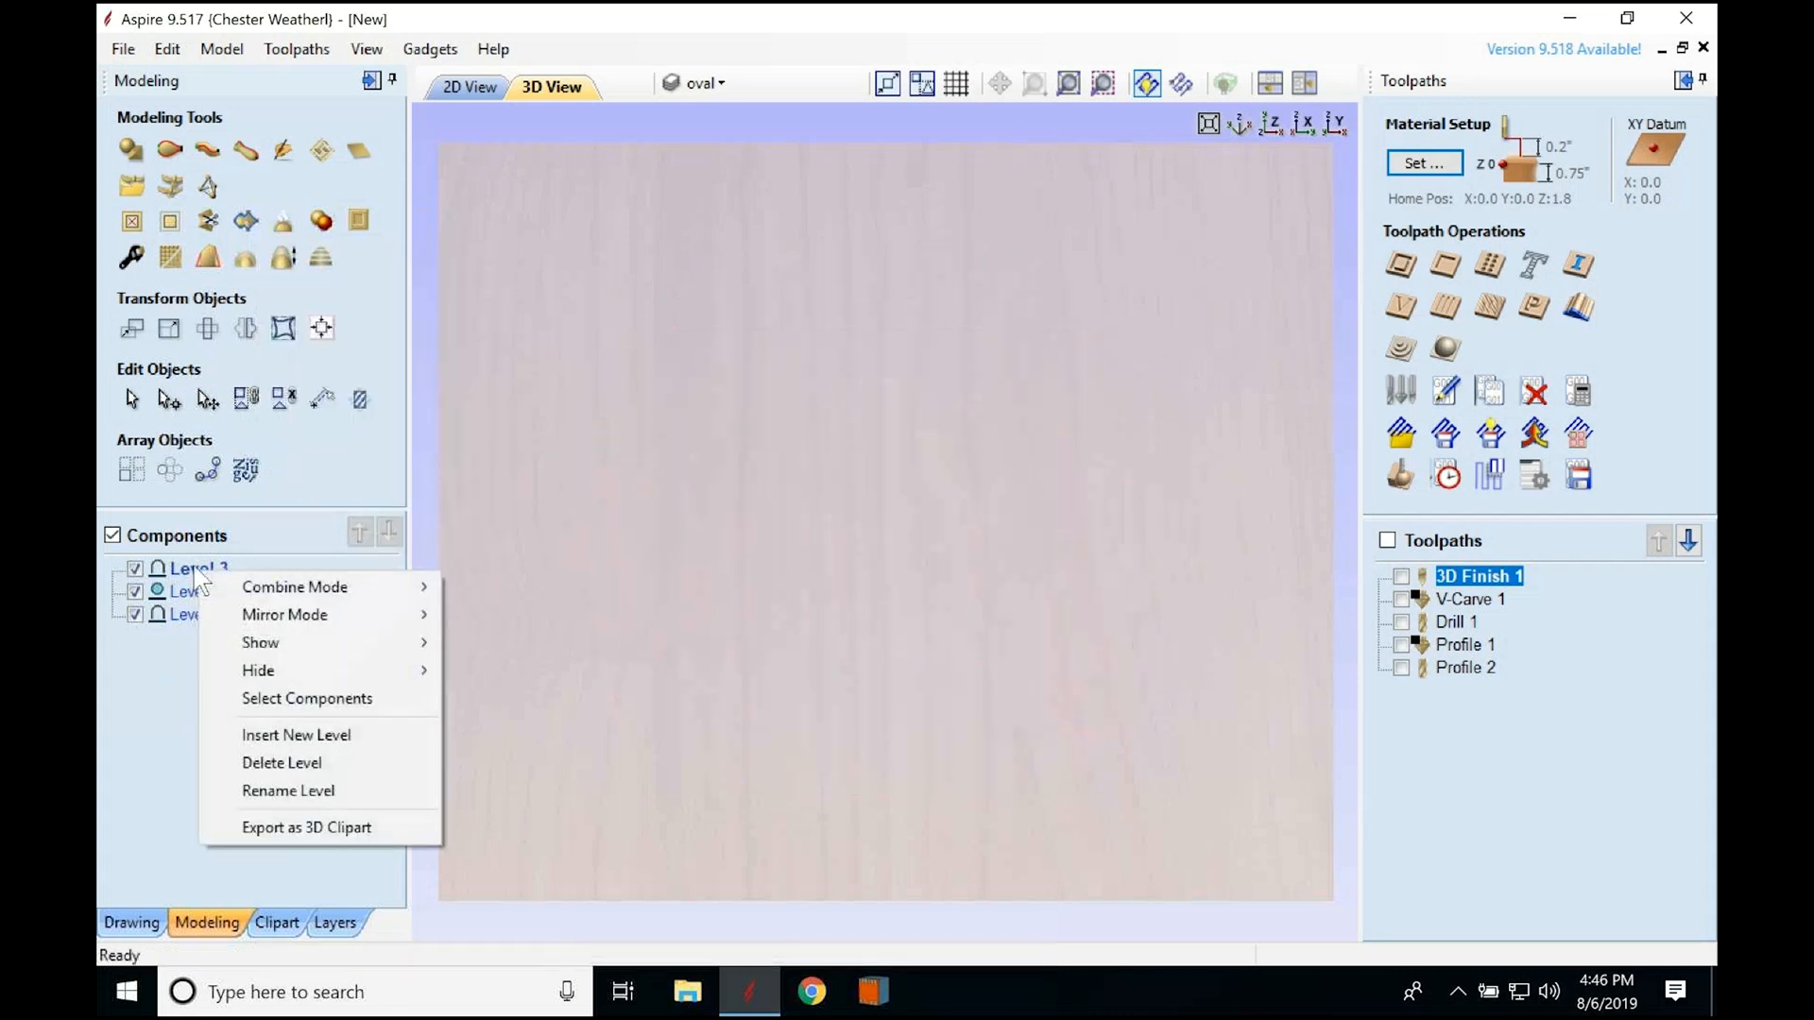
pyautogui.click(236, 765)
pyautogui.rightClick(211, 580)
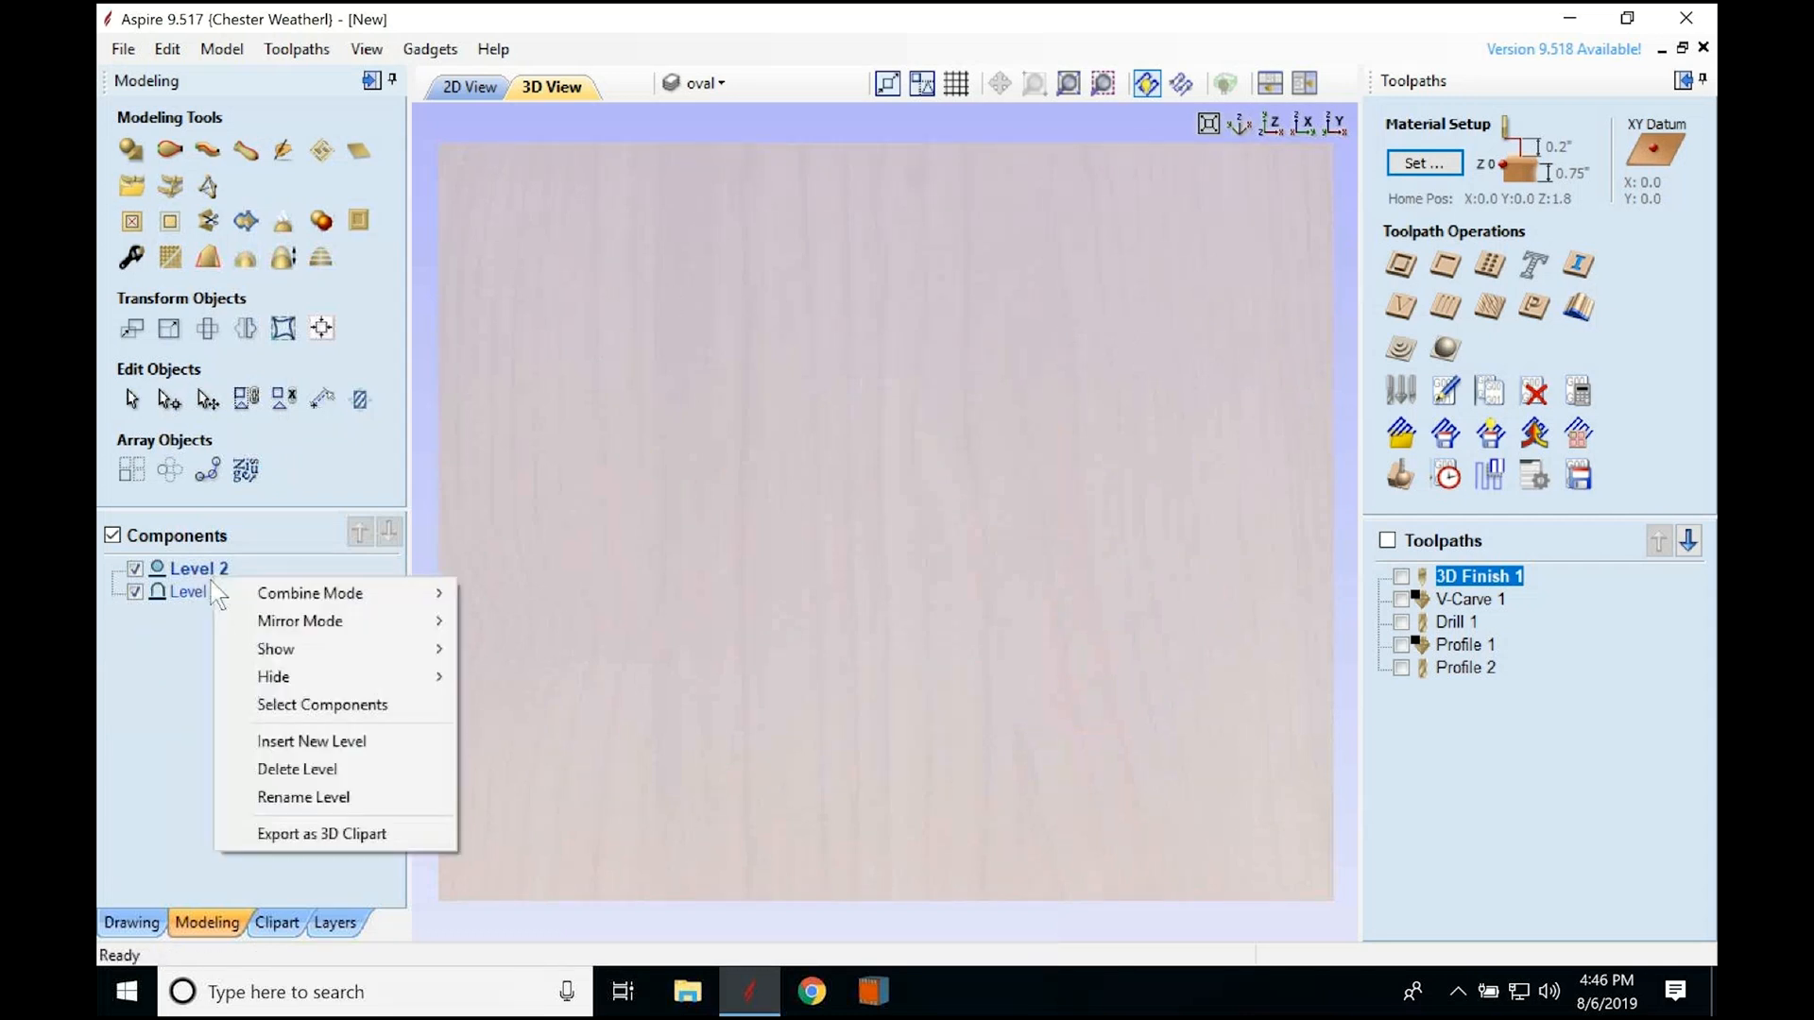
pyautogui.click(265, 770)
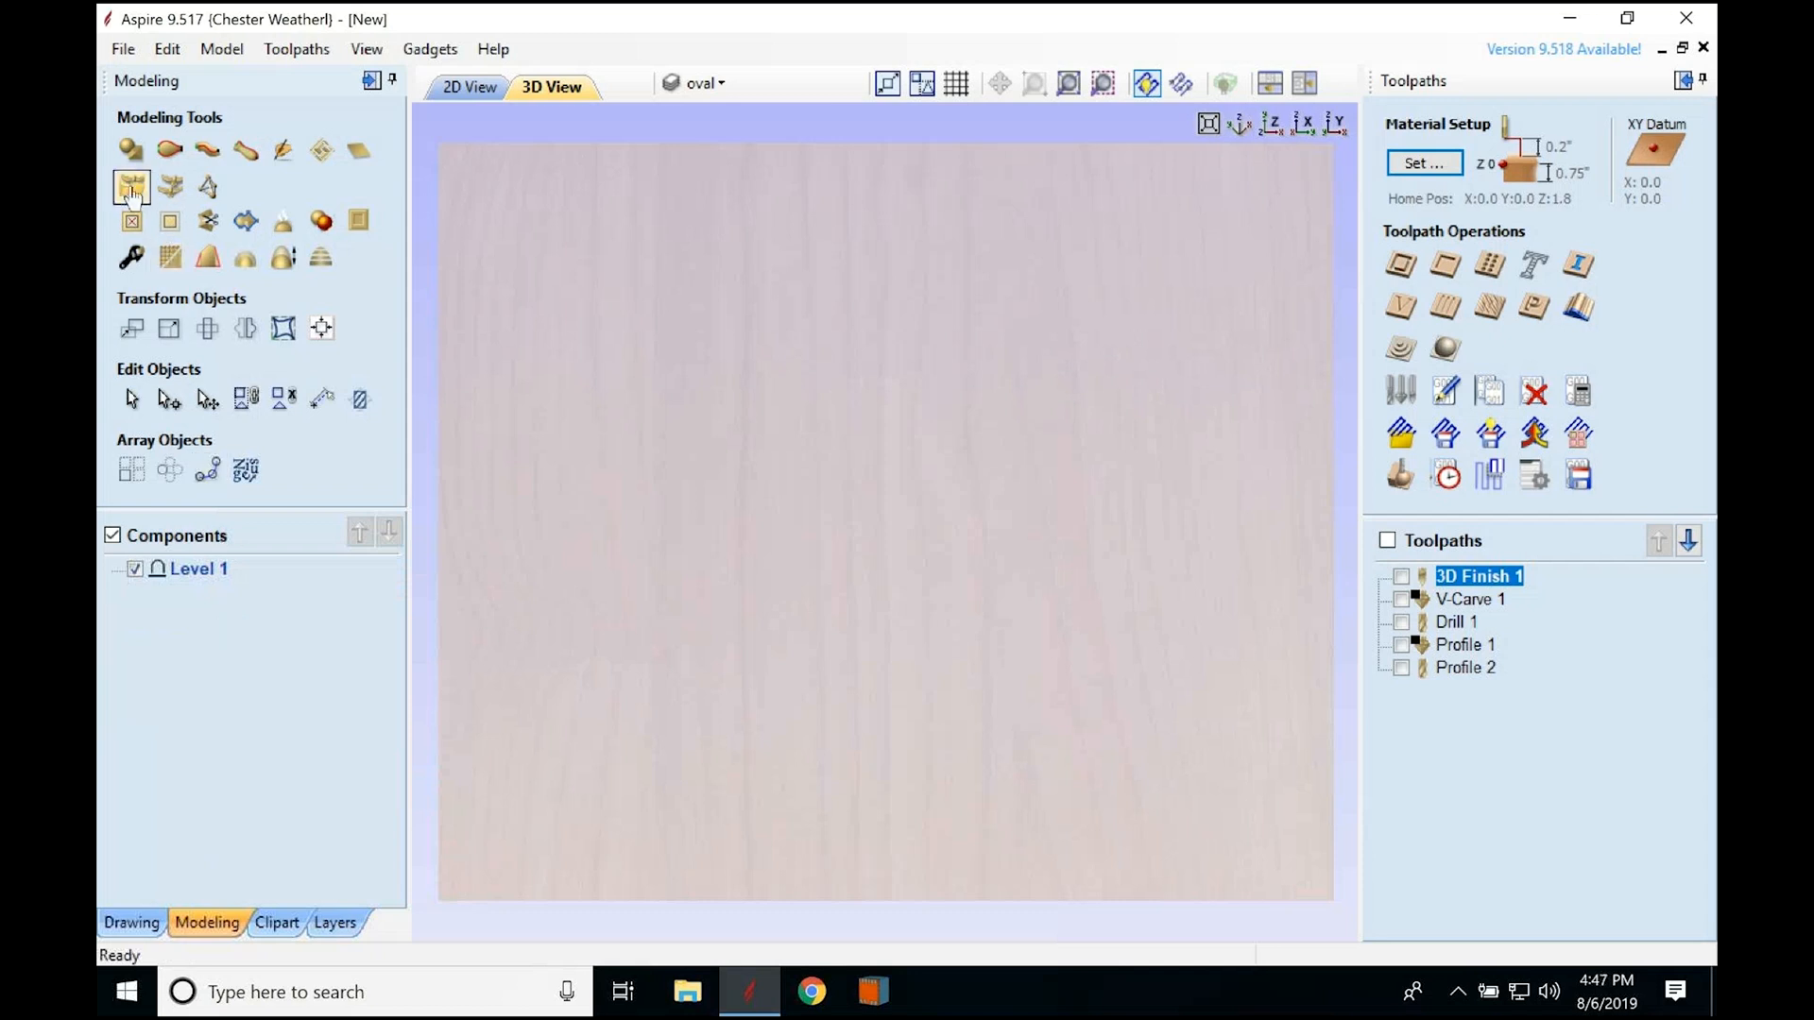
# Step: Import the M1-Abrams 3D model, searching the Downloads folder for "m1"
pyautogui.click(132, 189)
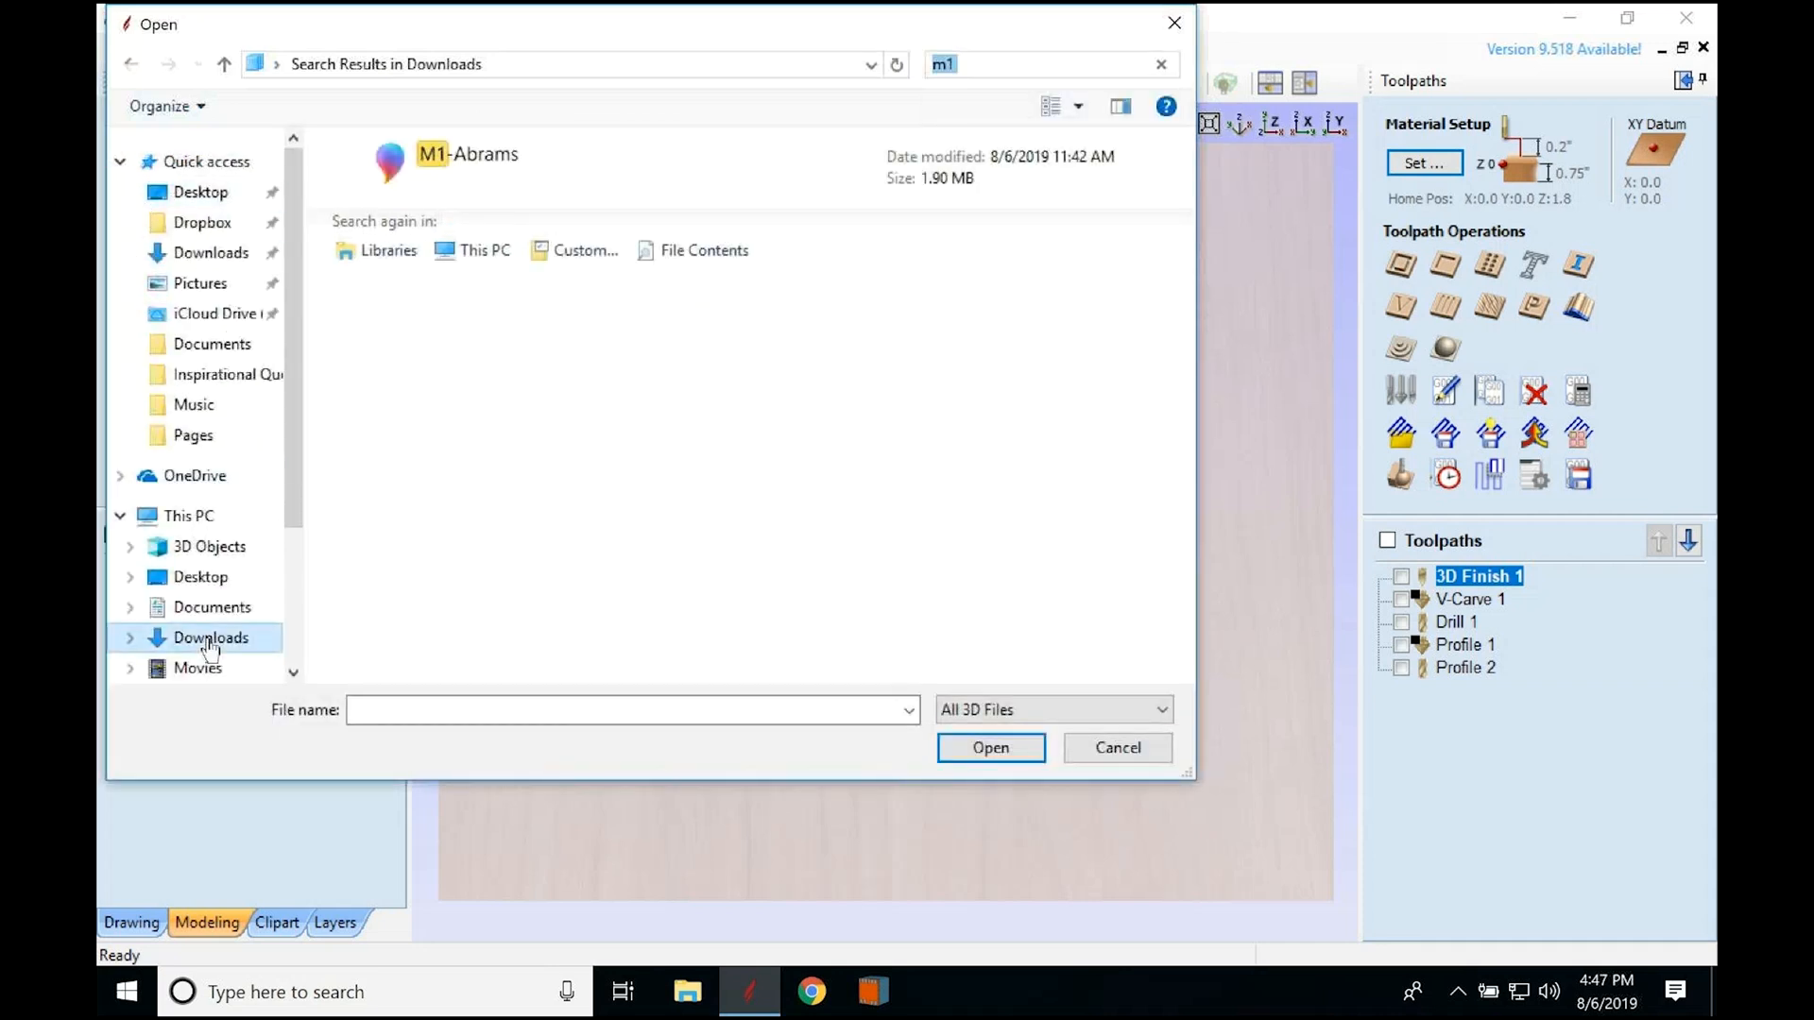
pyautogui.click(210, 640)
pyautogui.click(987, 64)
pyautogui.write('m1')
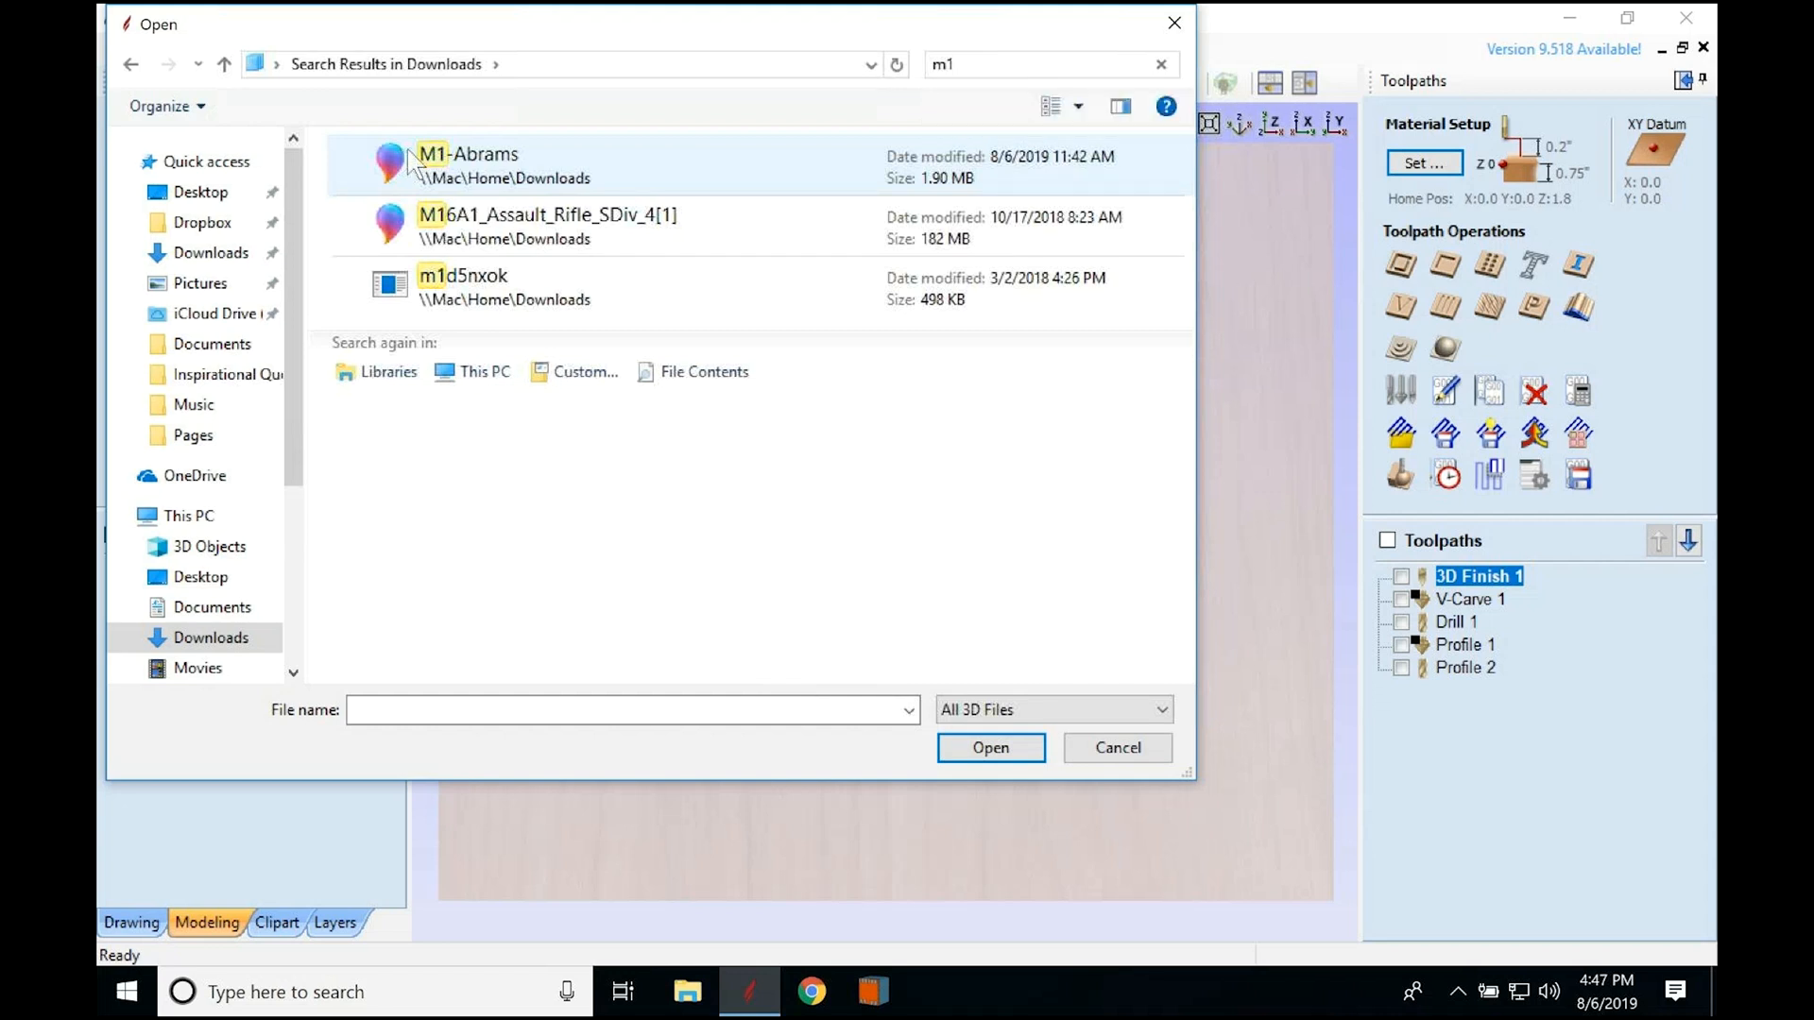
pyautogui.doubleClick(401, 160)
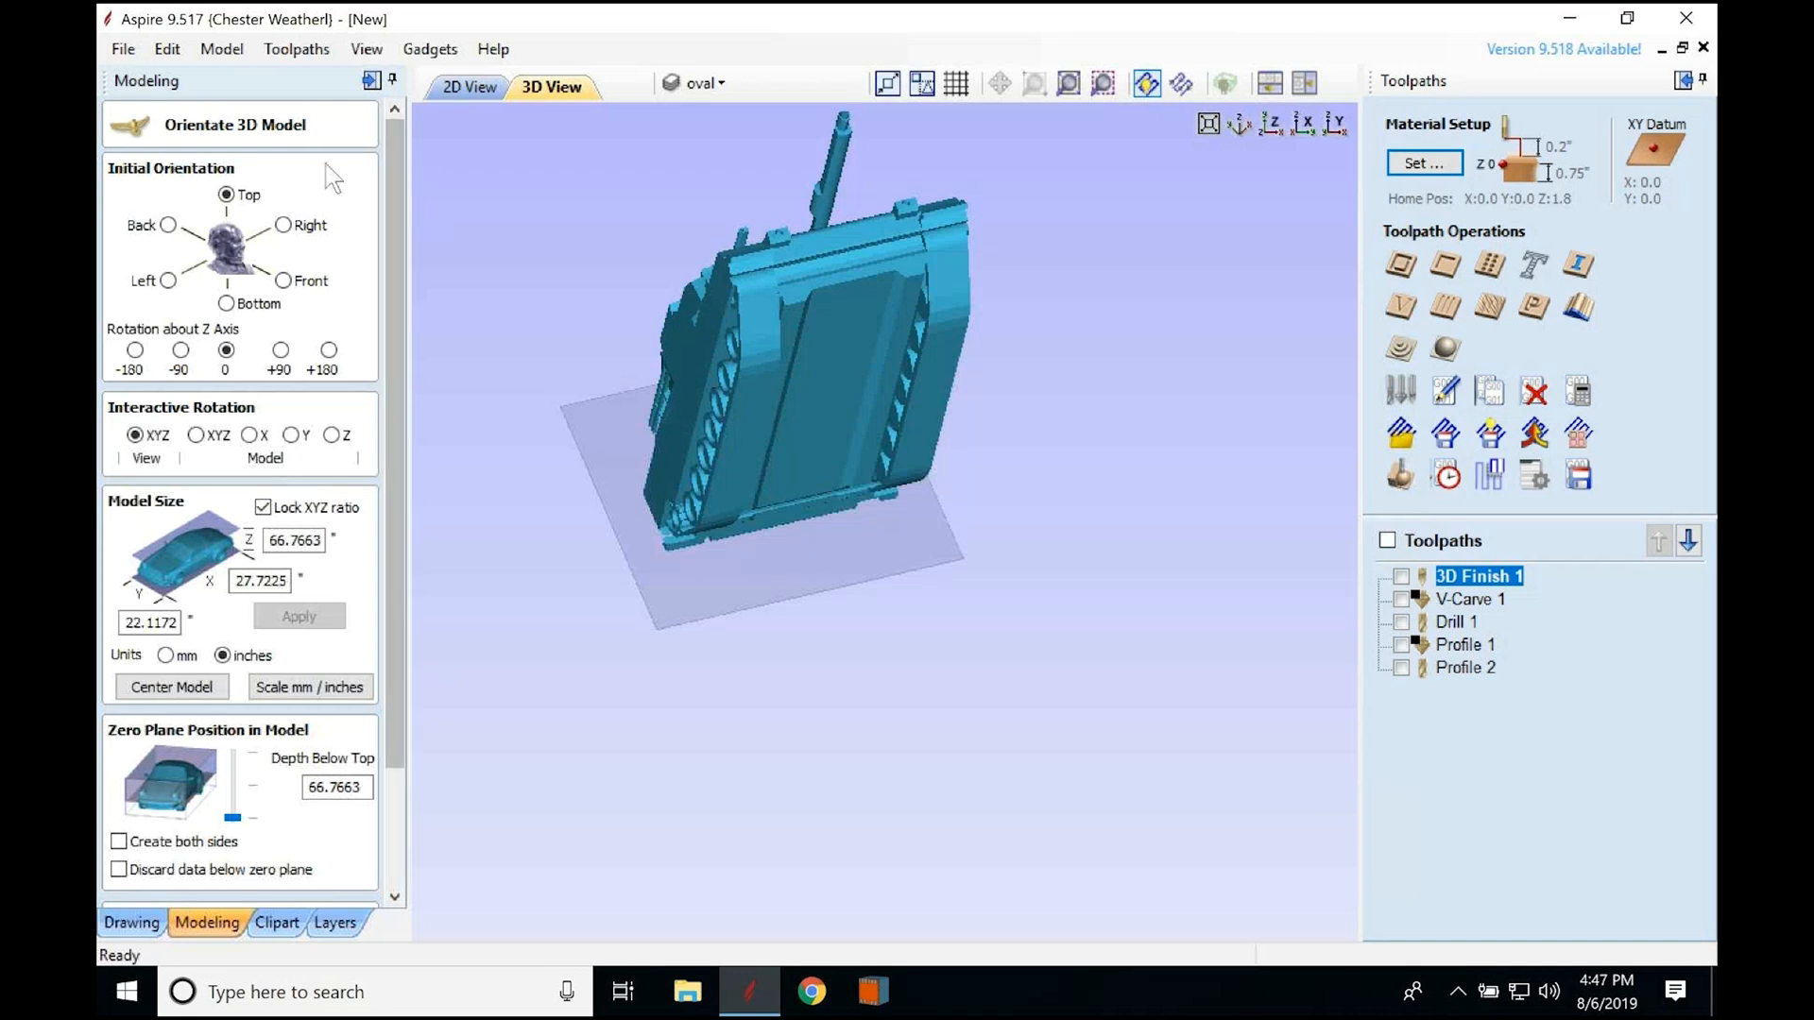
# Step: Set the imported model's initial orientation to Right, center it, and apply the mm/inches scaling
pyautogui.click(282, 224)
pyautogui.click(203, 693)
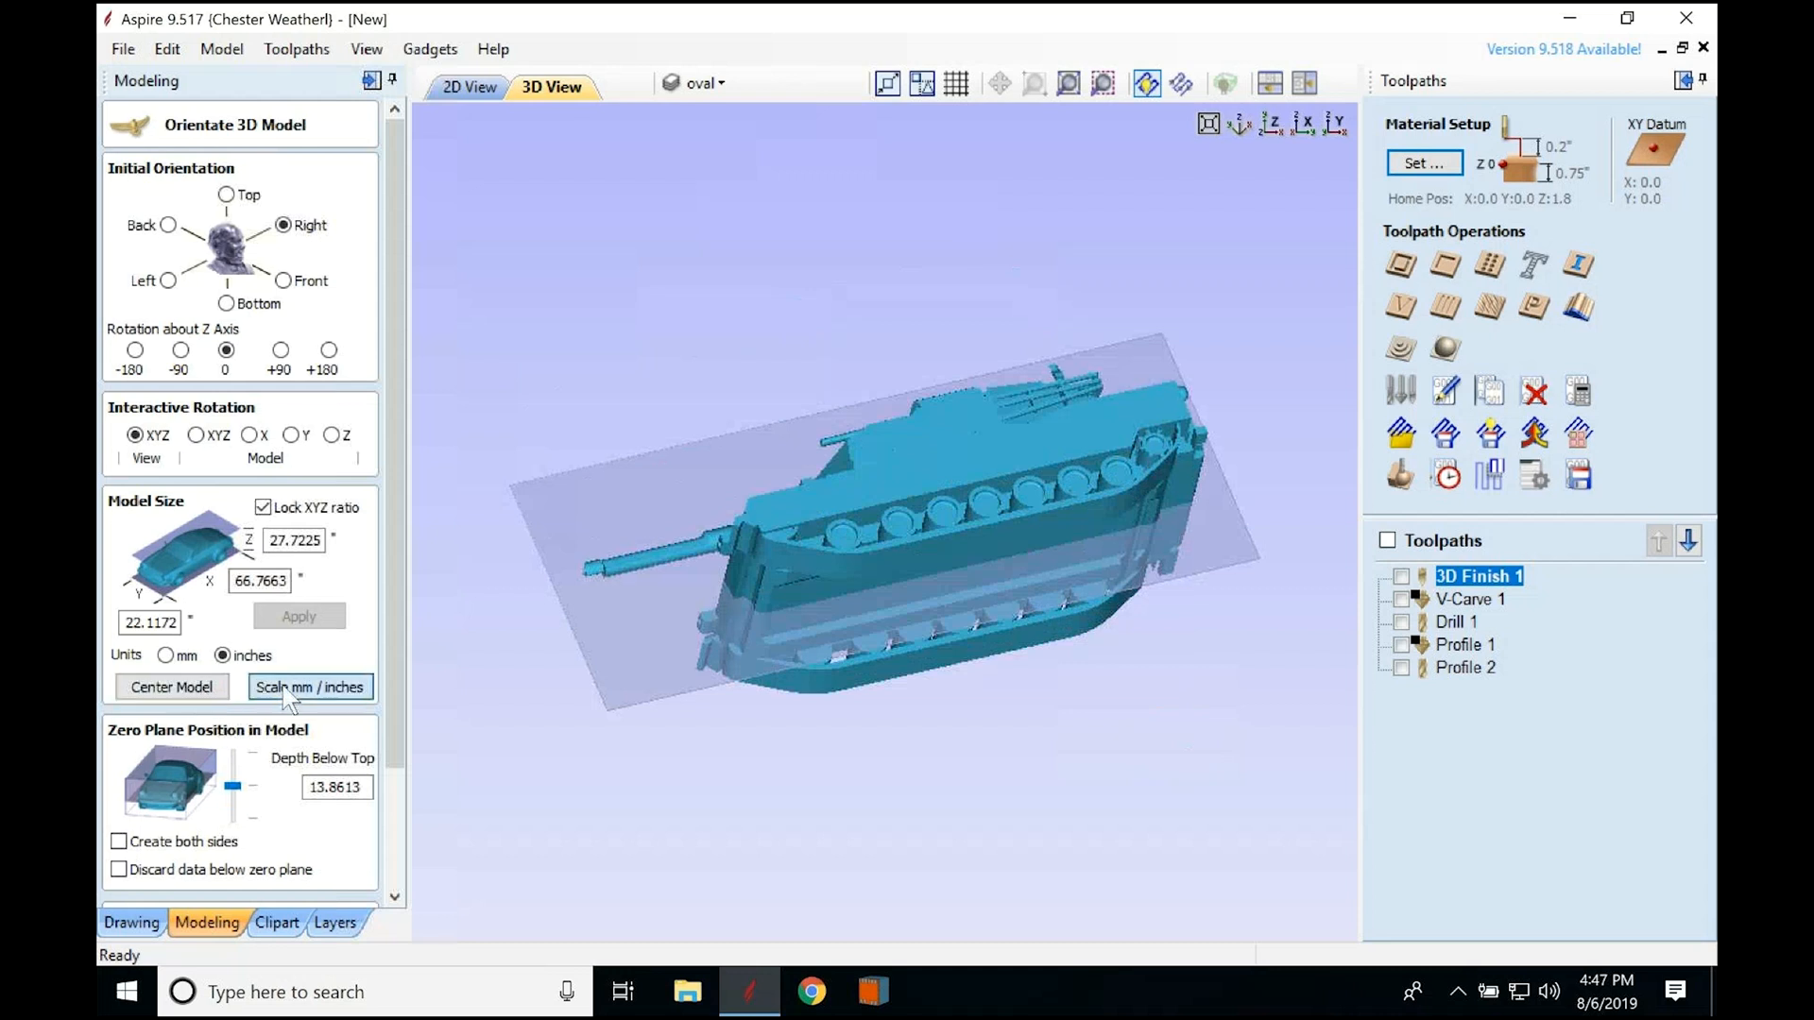
pyautogui.click(286, 690)
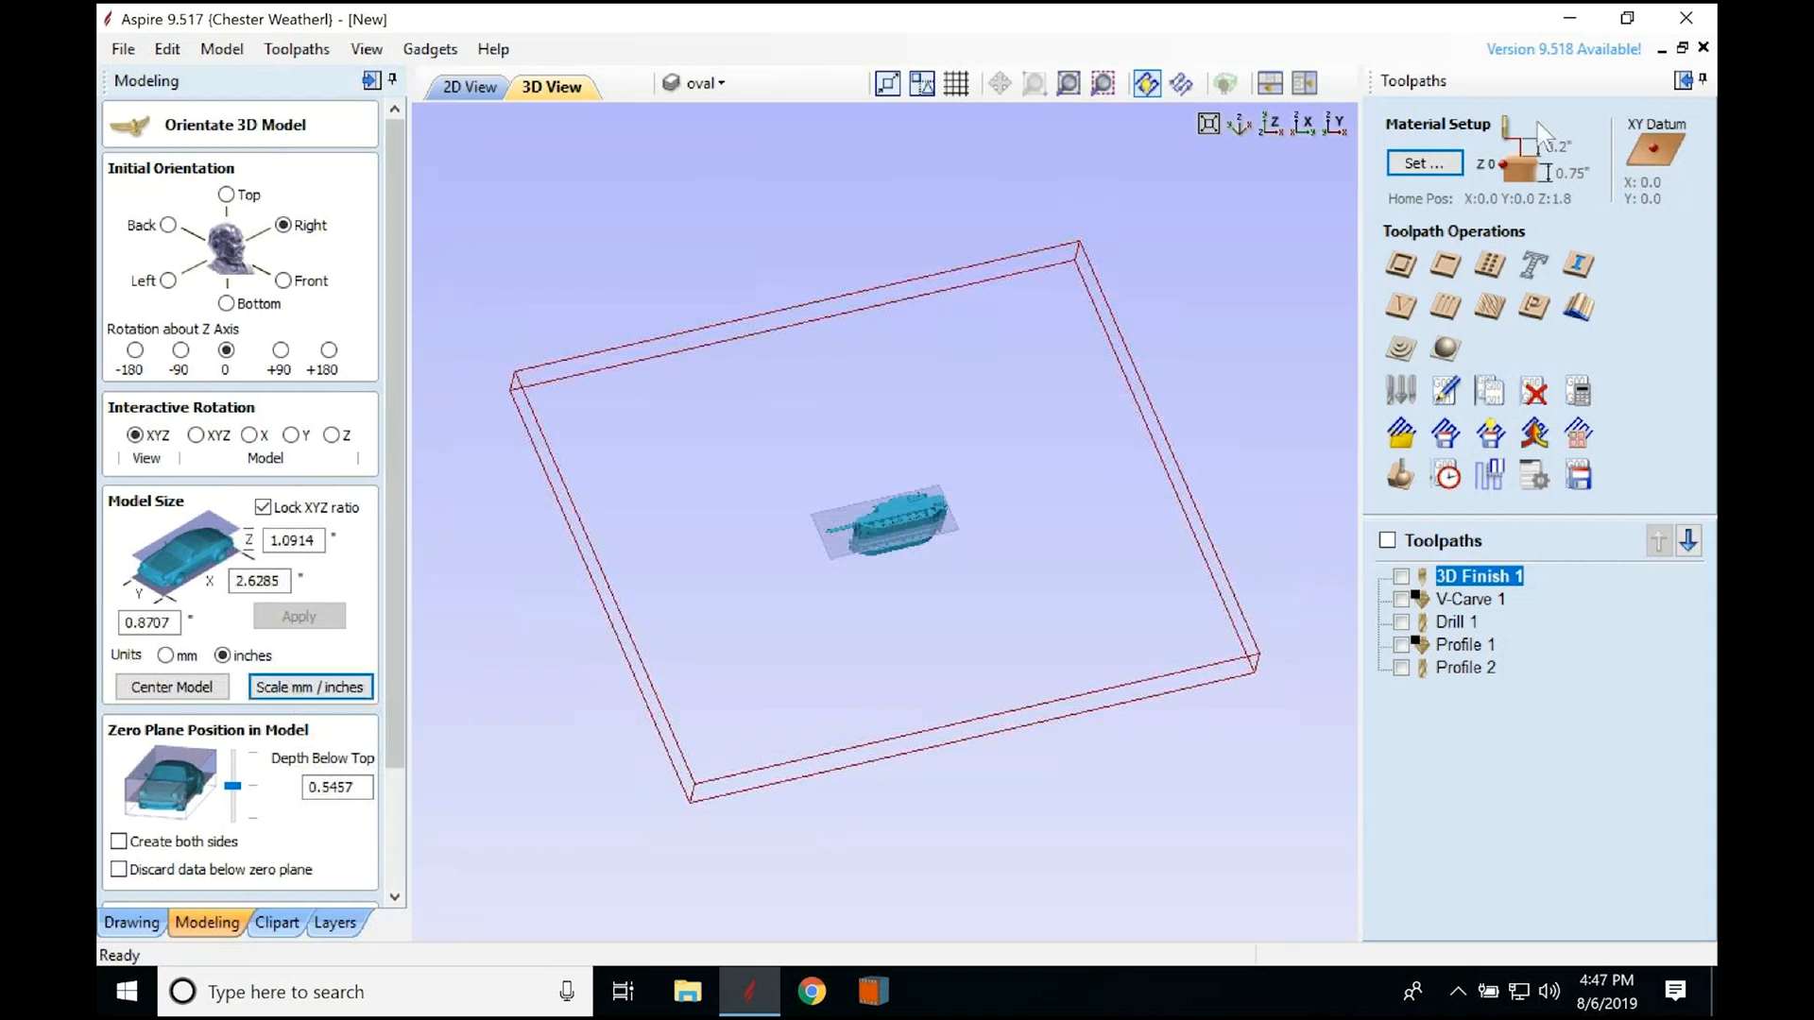
# Step: Hide the toolpath controls and resize the tank model to 8 inches in X with the XYZ ratio locked
pyautogui.click(1702, 80)
pyautogui.scroll(2, 1095, 469)
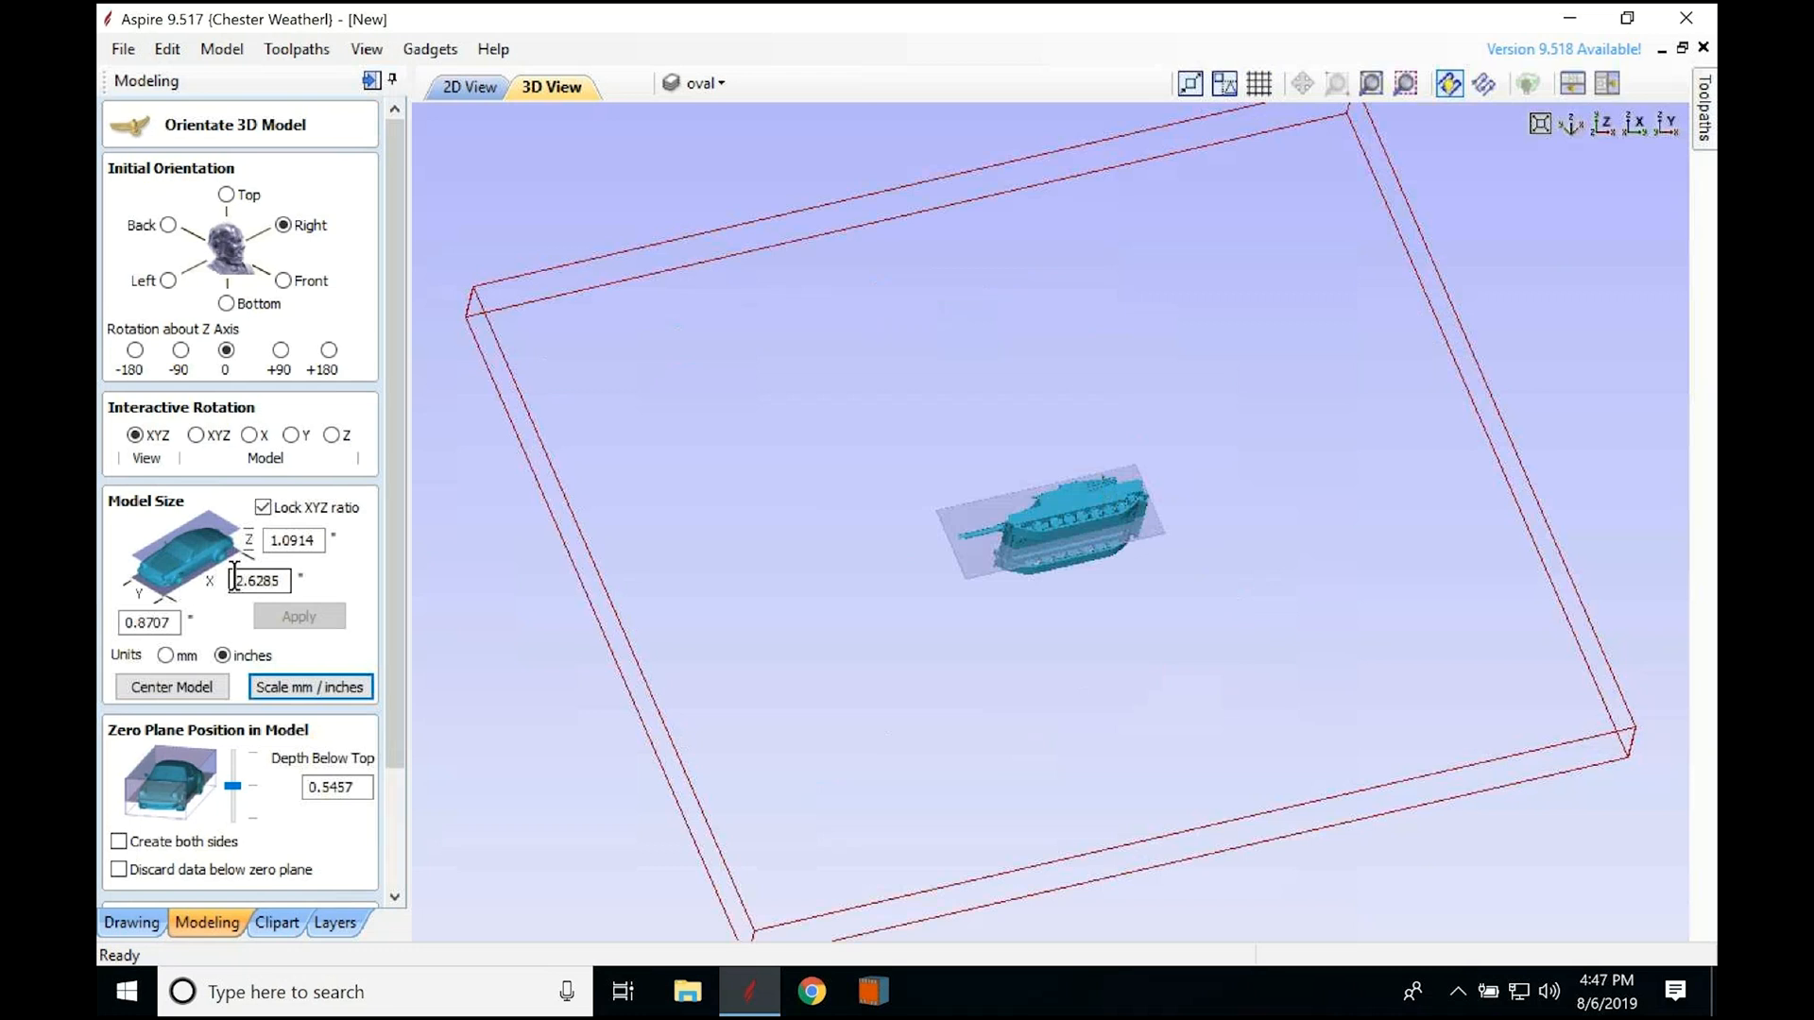
pyautogui.moveTo(233, 579); pyautogui.dragTo(301, 581)
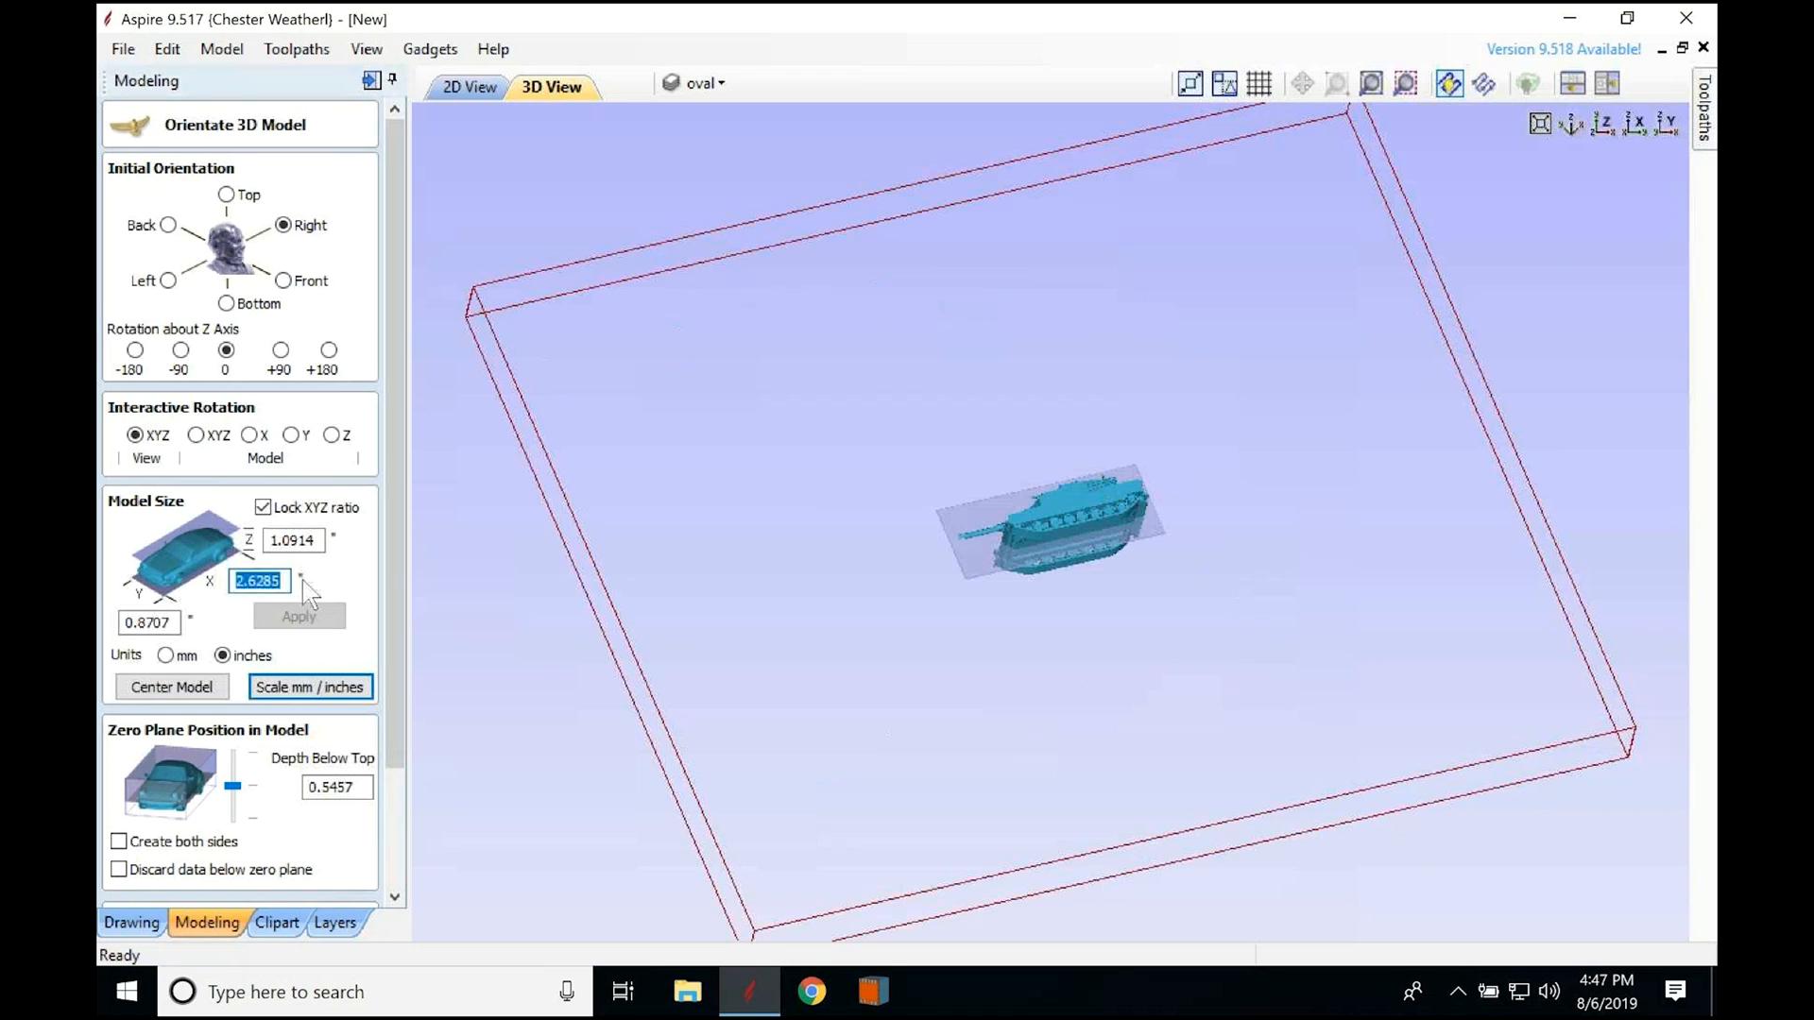
pyautogui.write('8')
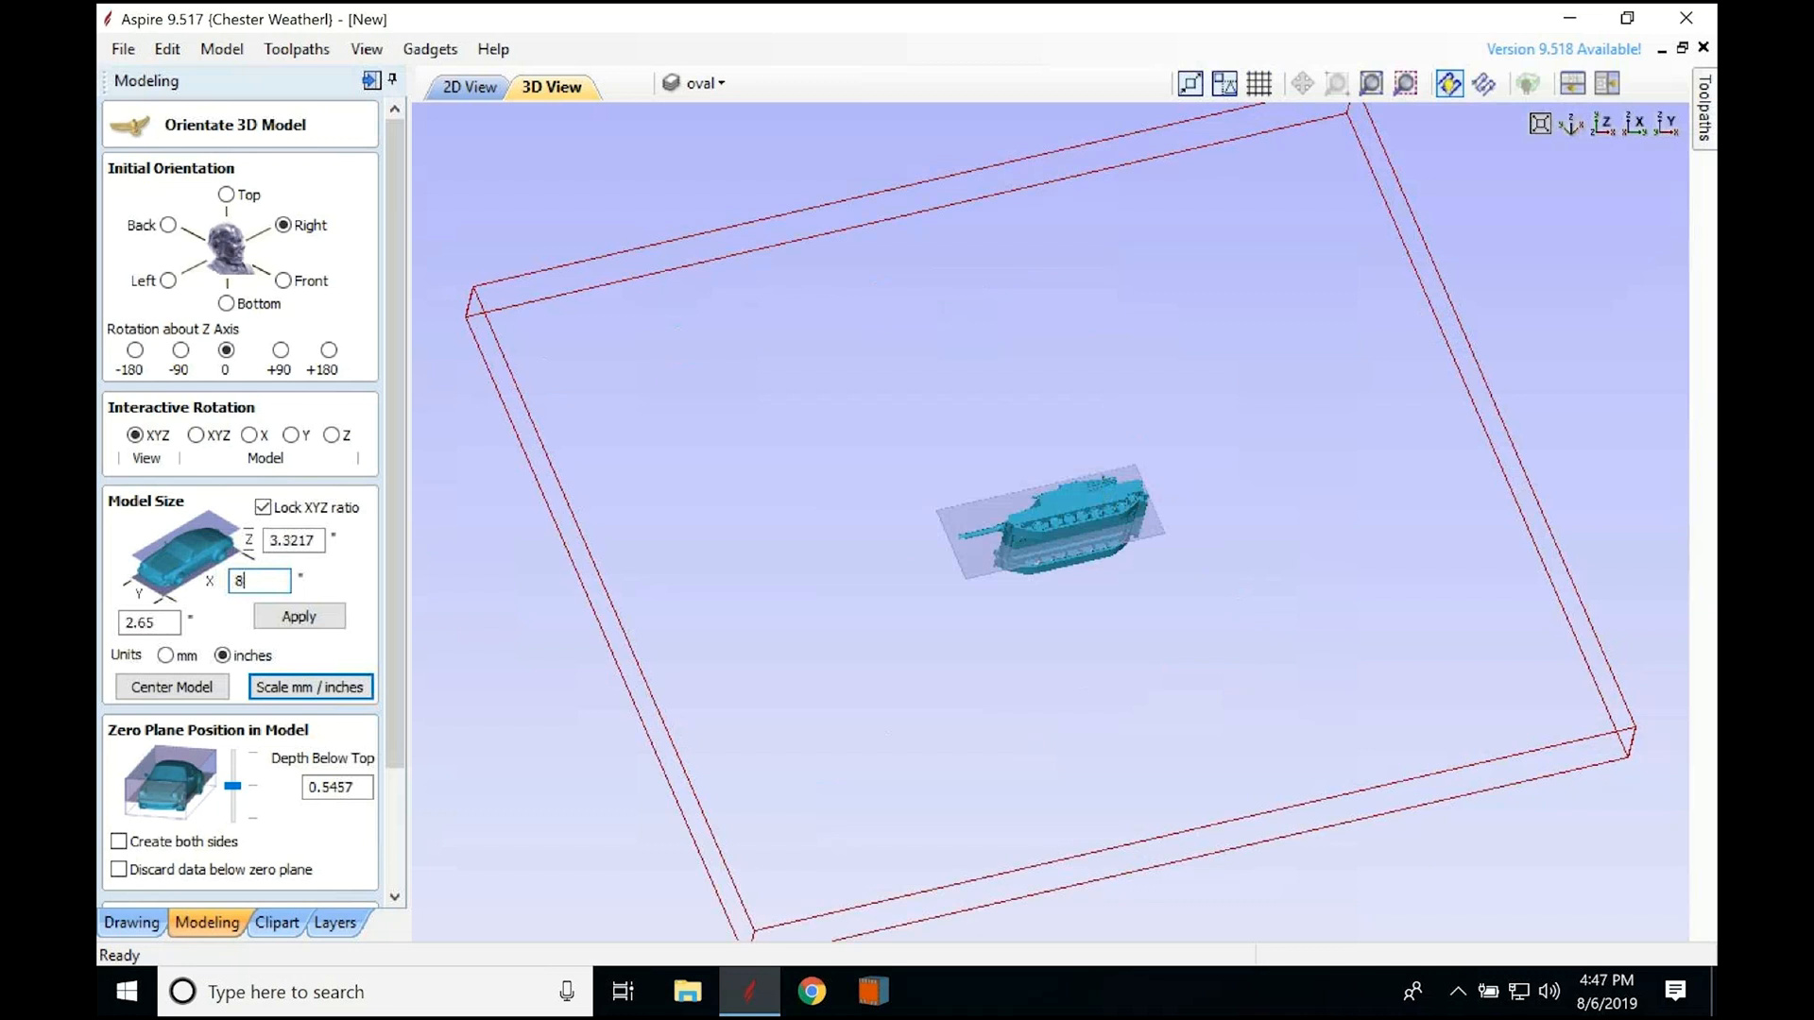
pyautogui.click(312, 621)
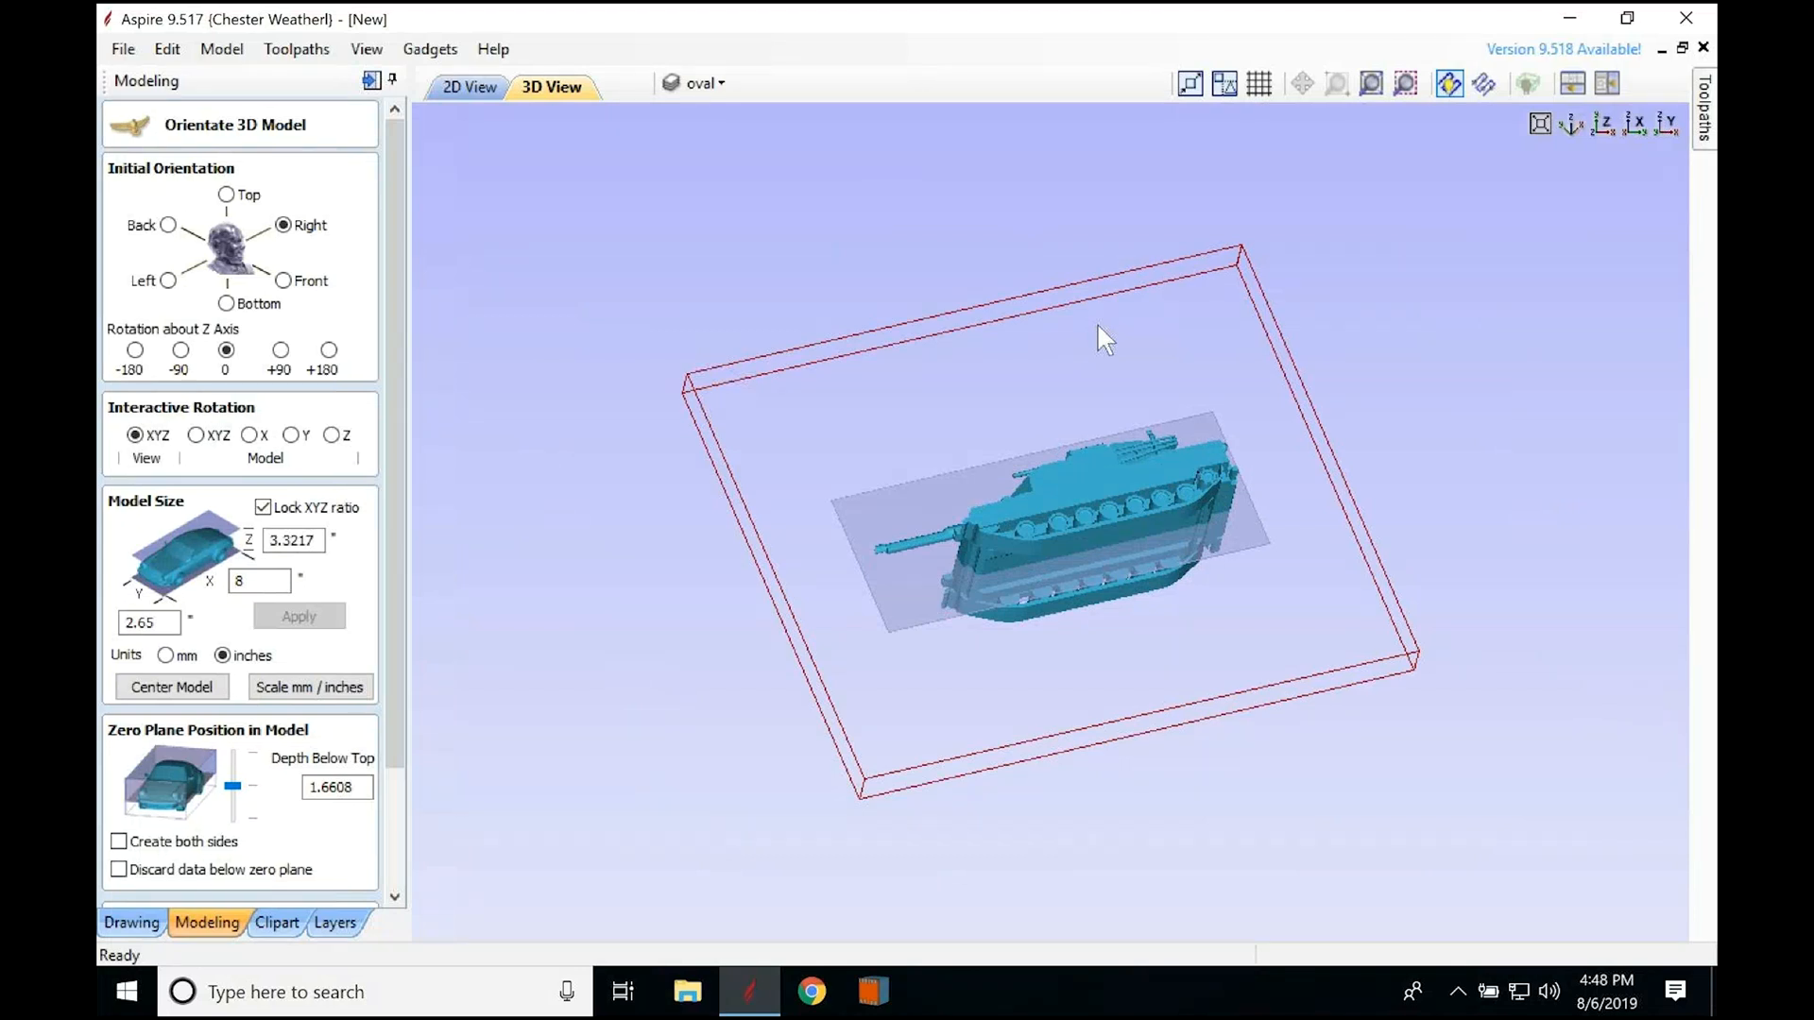
# Step: Rotate the tank model freely in XYZ, starting from the straight top view, so its upper surfaces show and the barrel angles upward
pyautogui.moveTo(1107, 297); pyautogui.dragTo(954, 483)
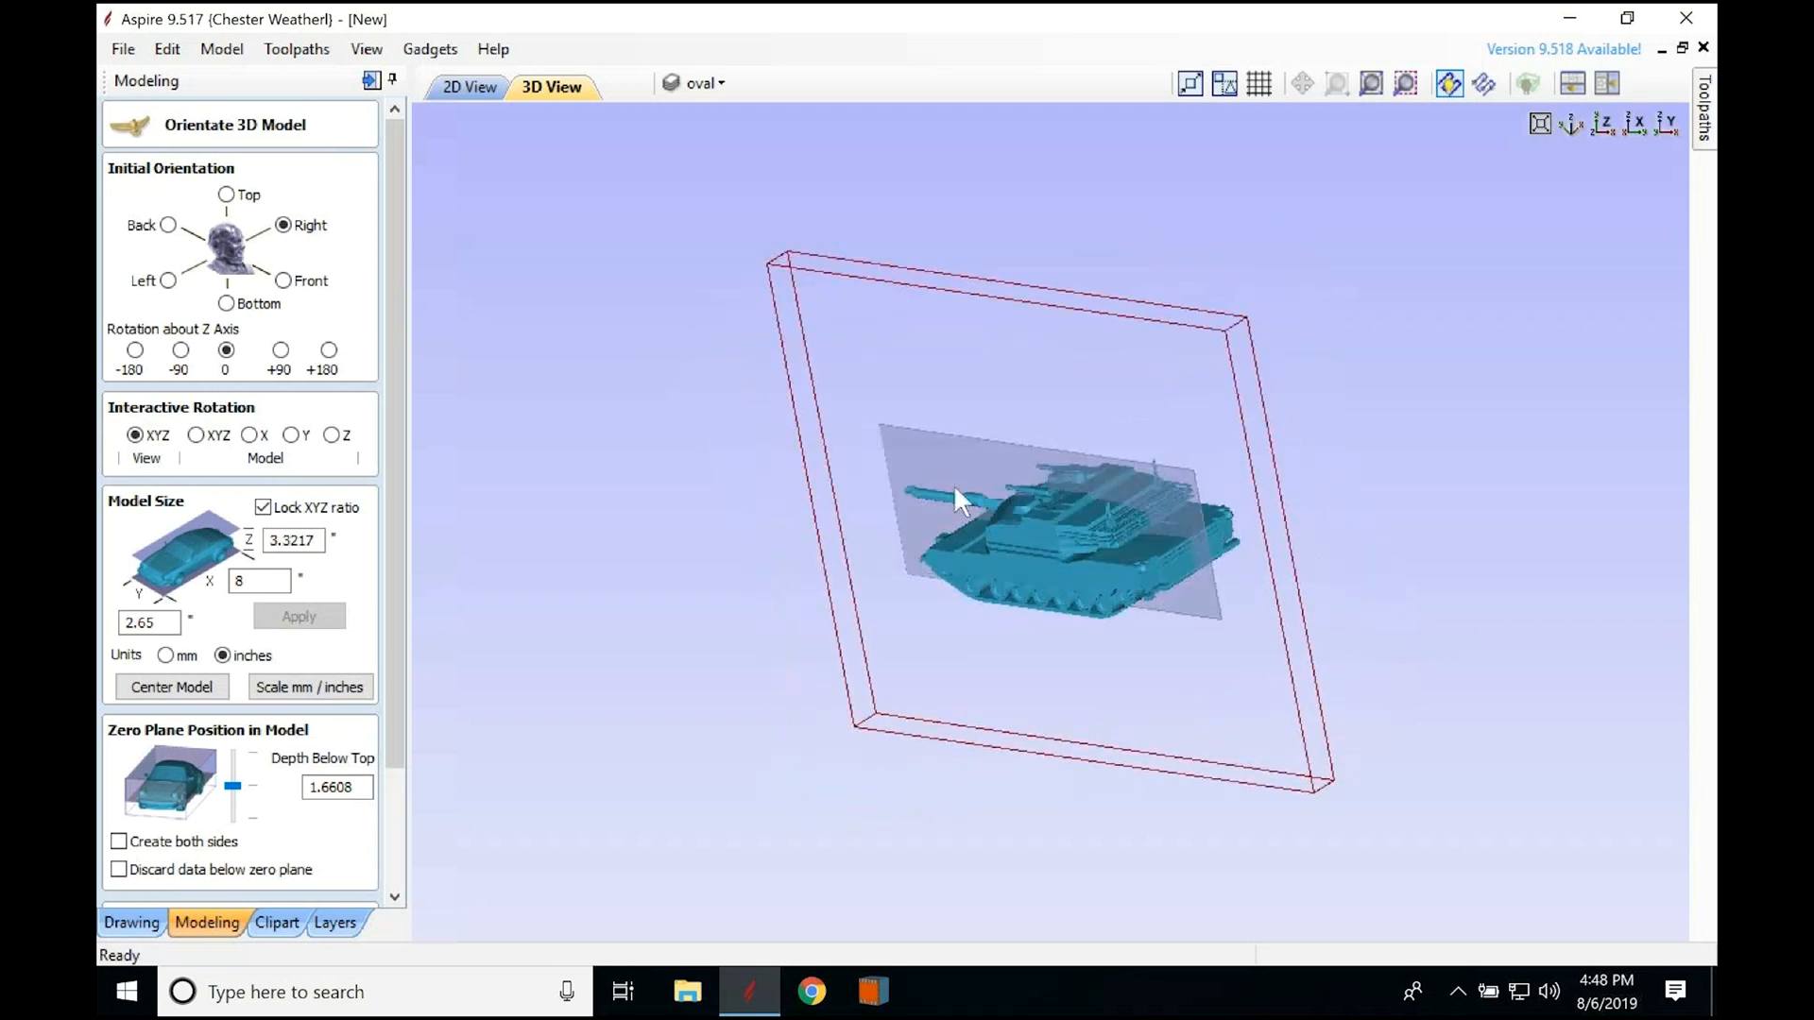
pyautogui.moveTo(954, 484)
pyautogui.mouseDown()
pyautogui.moveTo(922, 410)
pyautogui.moveTo(938, 465)
pyautogui.mouseUp()
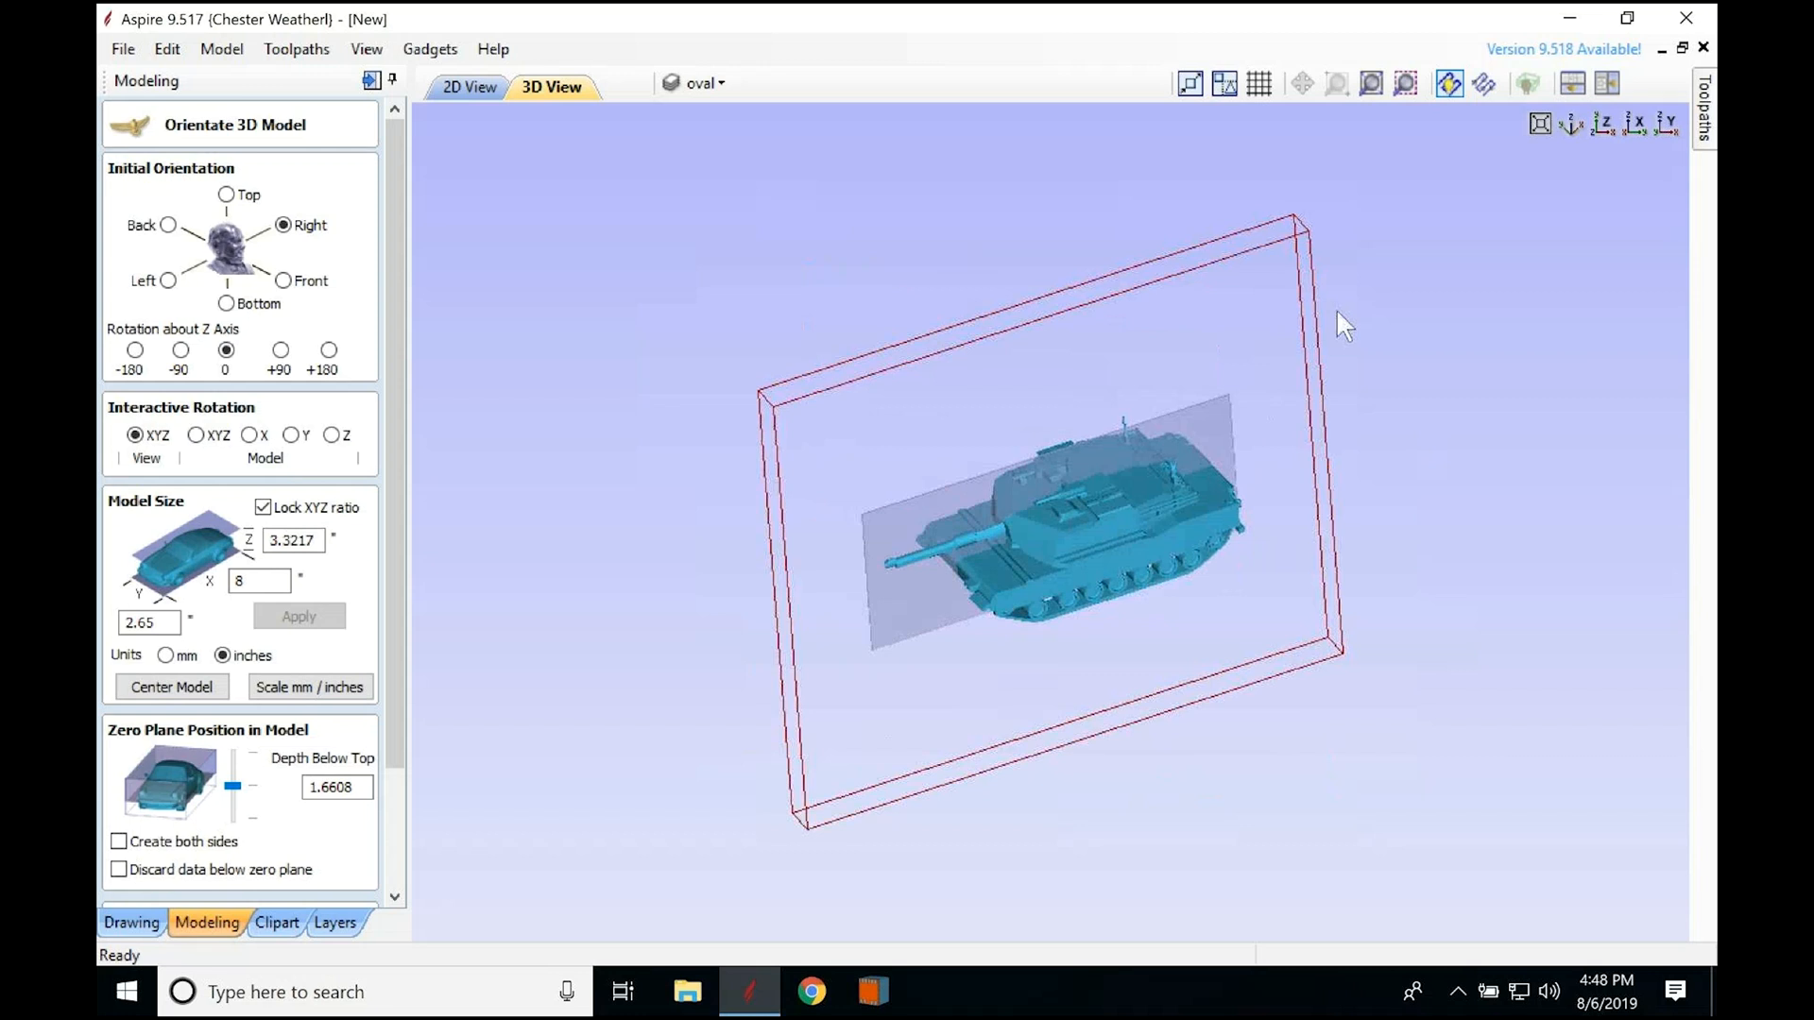
pyautogui.click(1600, 121)
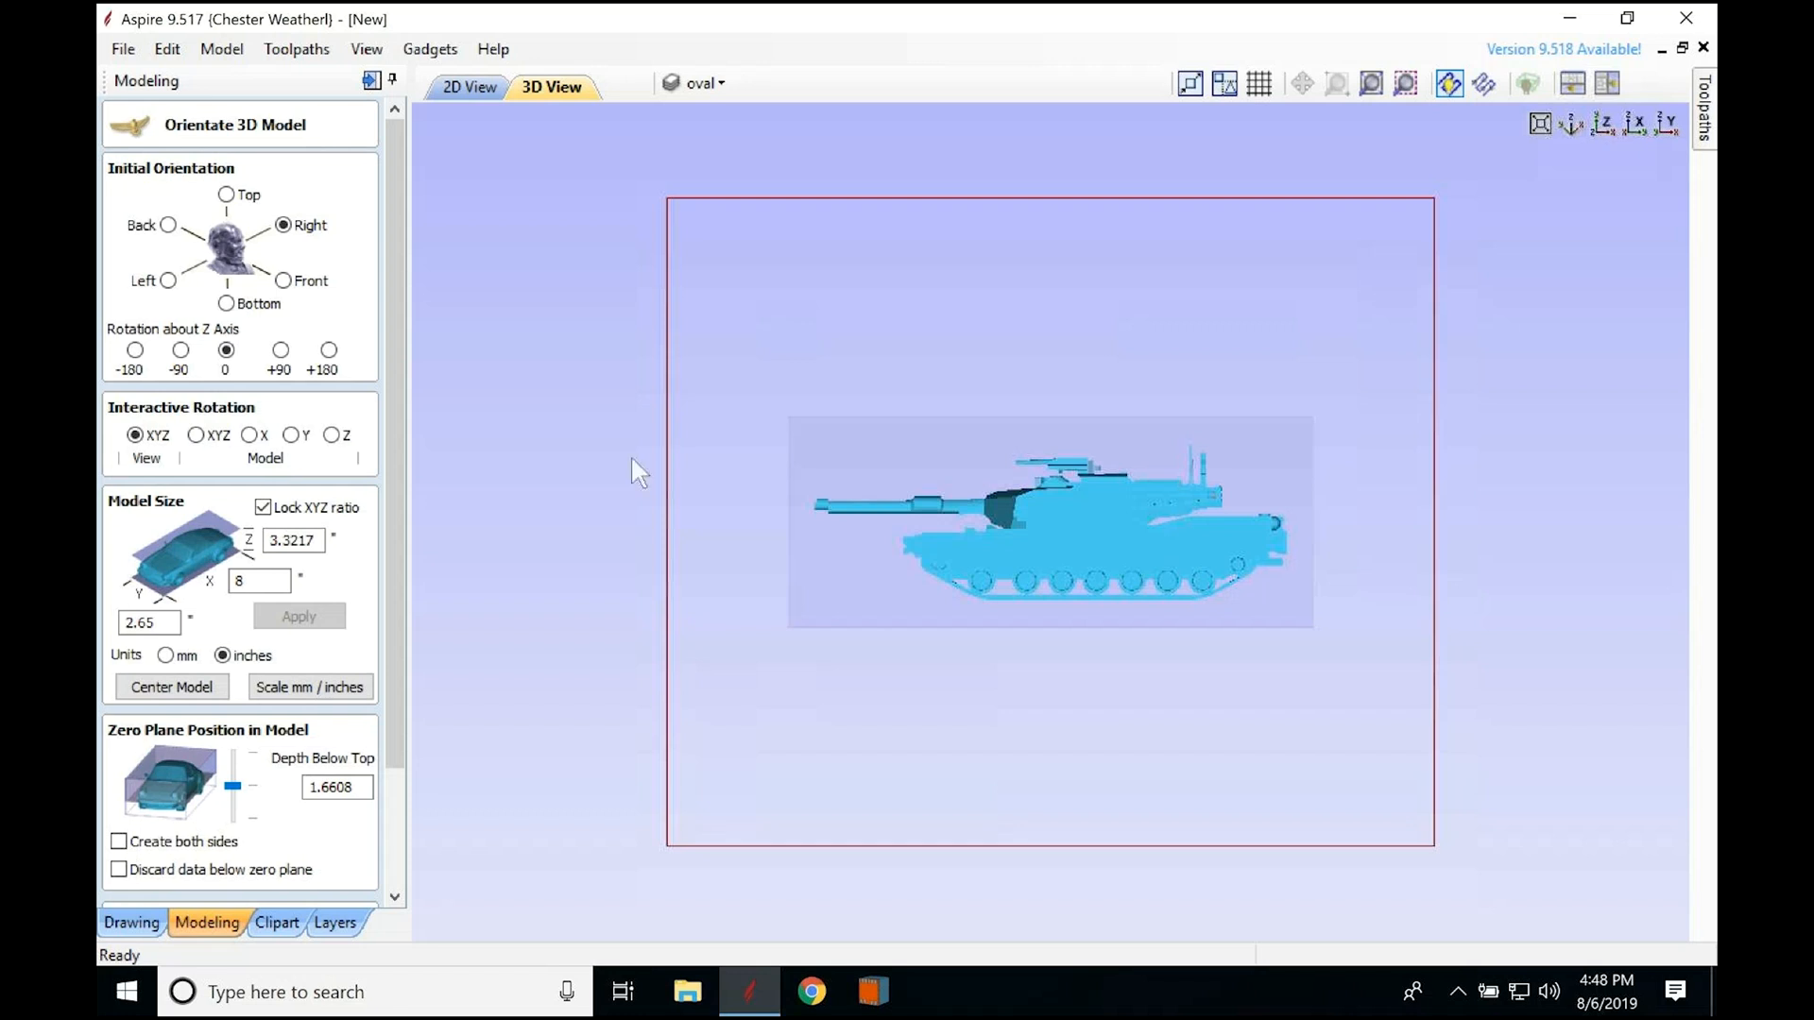
pyautogui.click(195, 435)
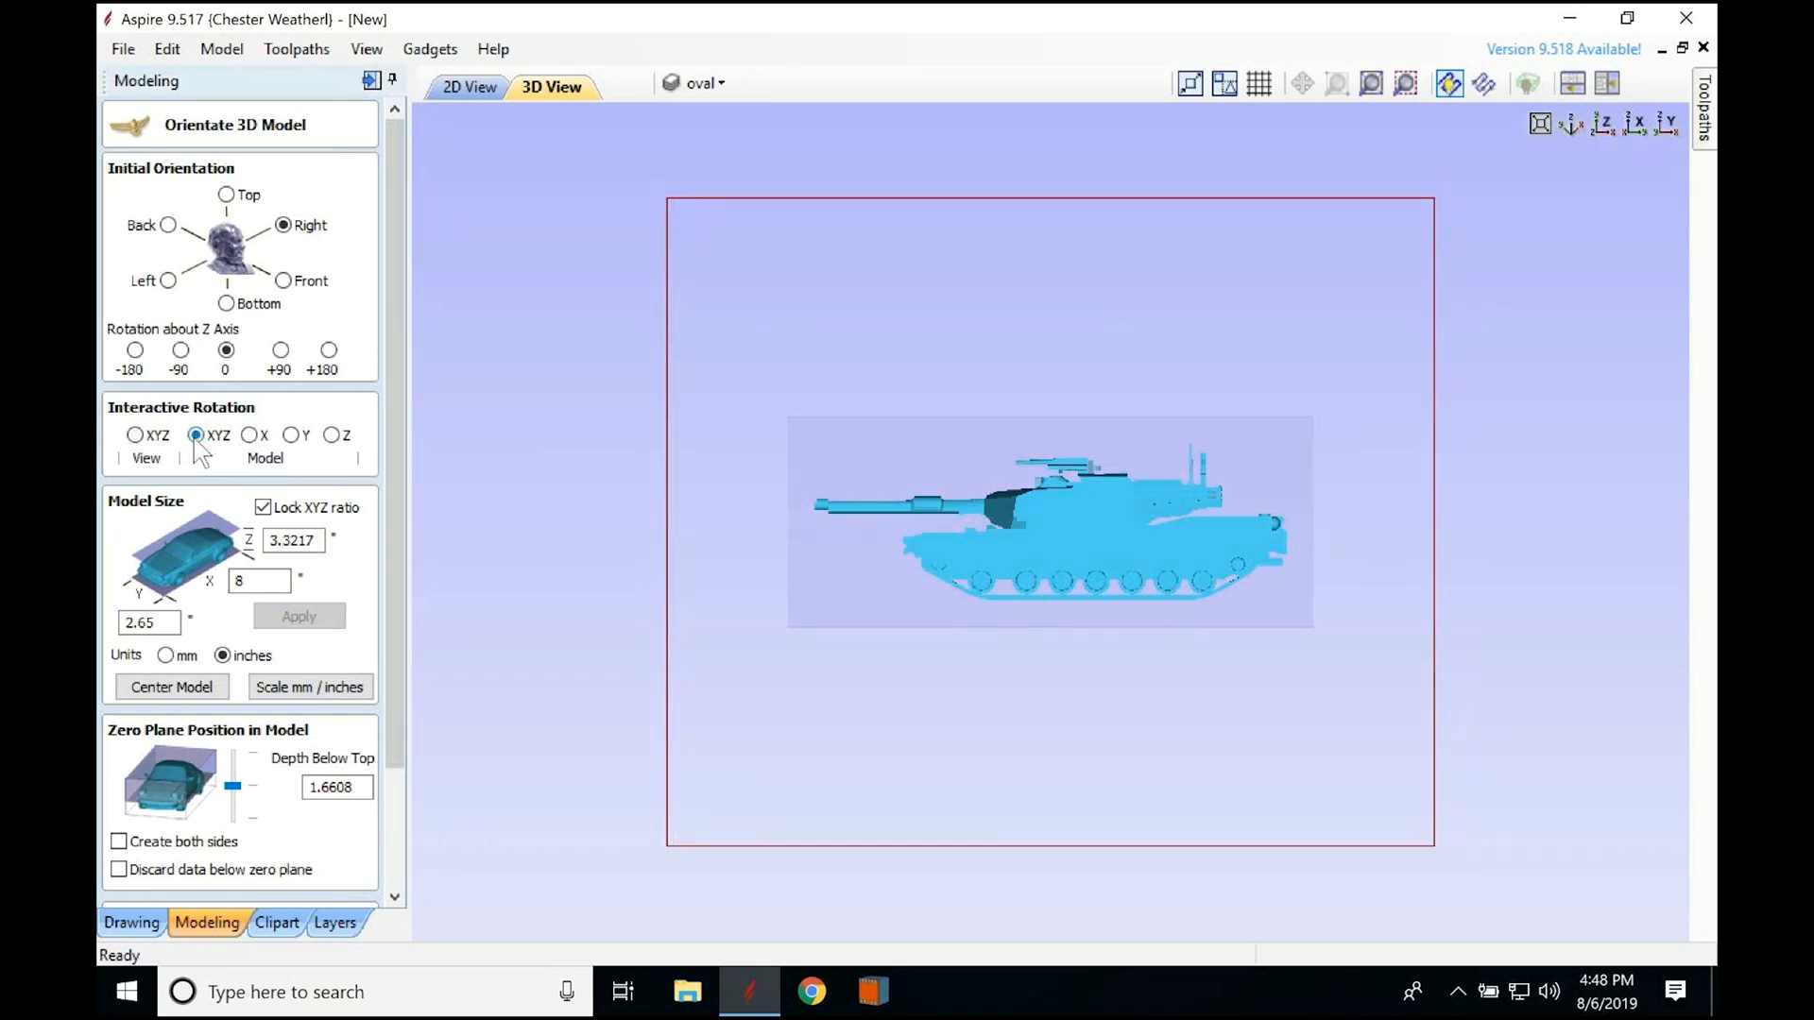
pyautogui.moveTo(1047, 488); pyautogui.dragTo(1107, 587)
pyautogui.scroll(5, 1249, 510)
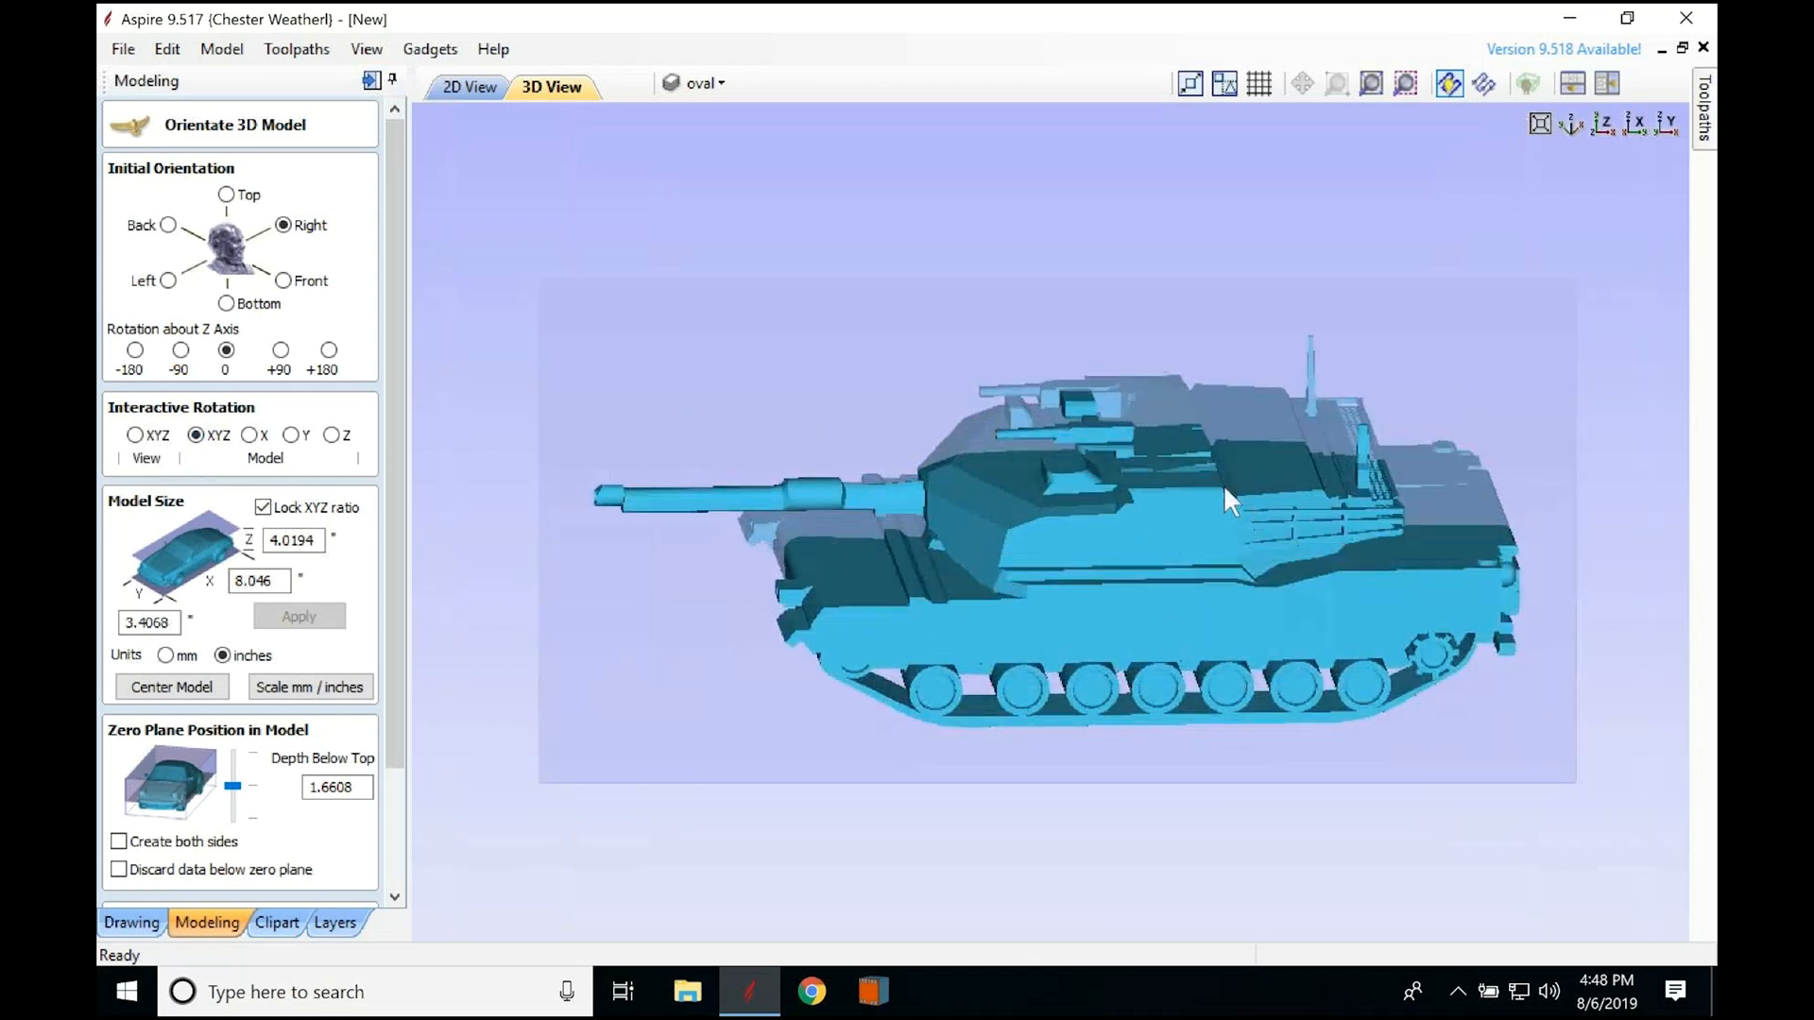
pyautogui.moveTo(1220, 485); pyautogui.dragTo(1277, 530)
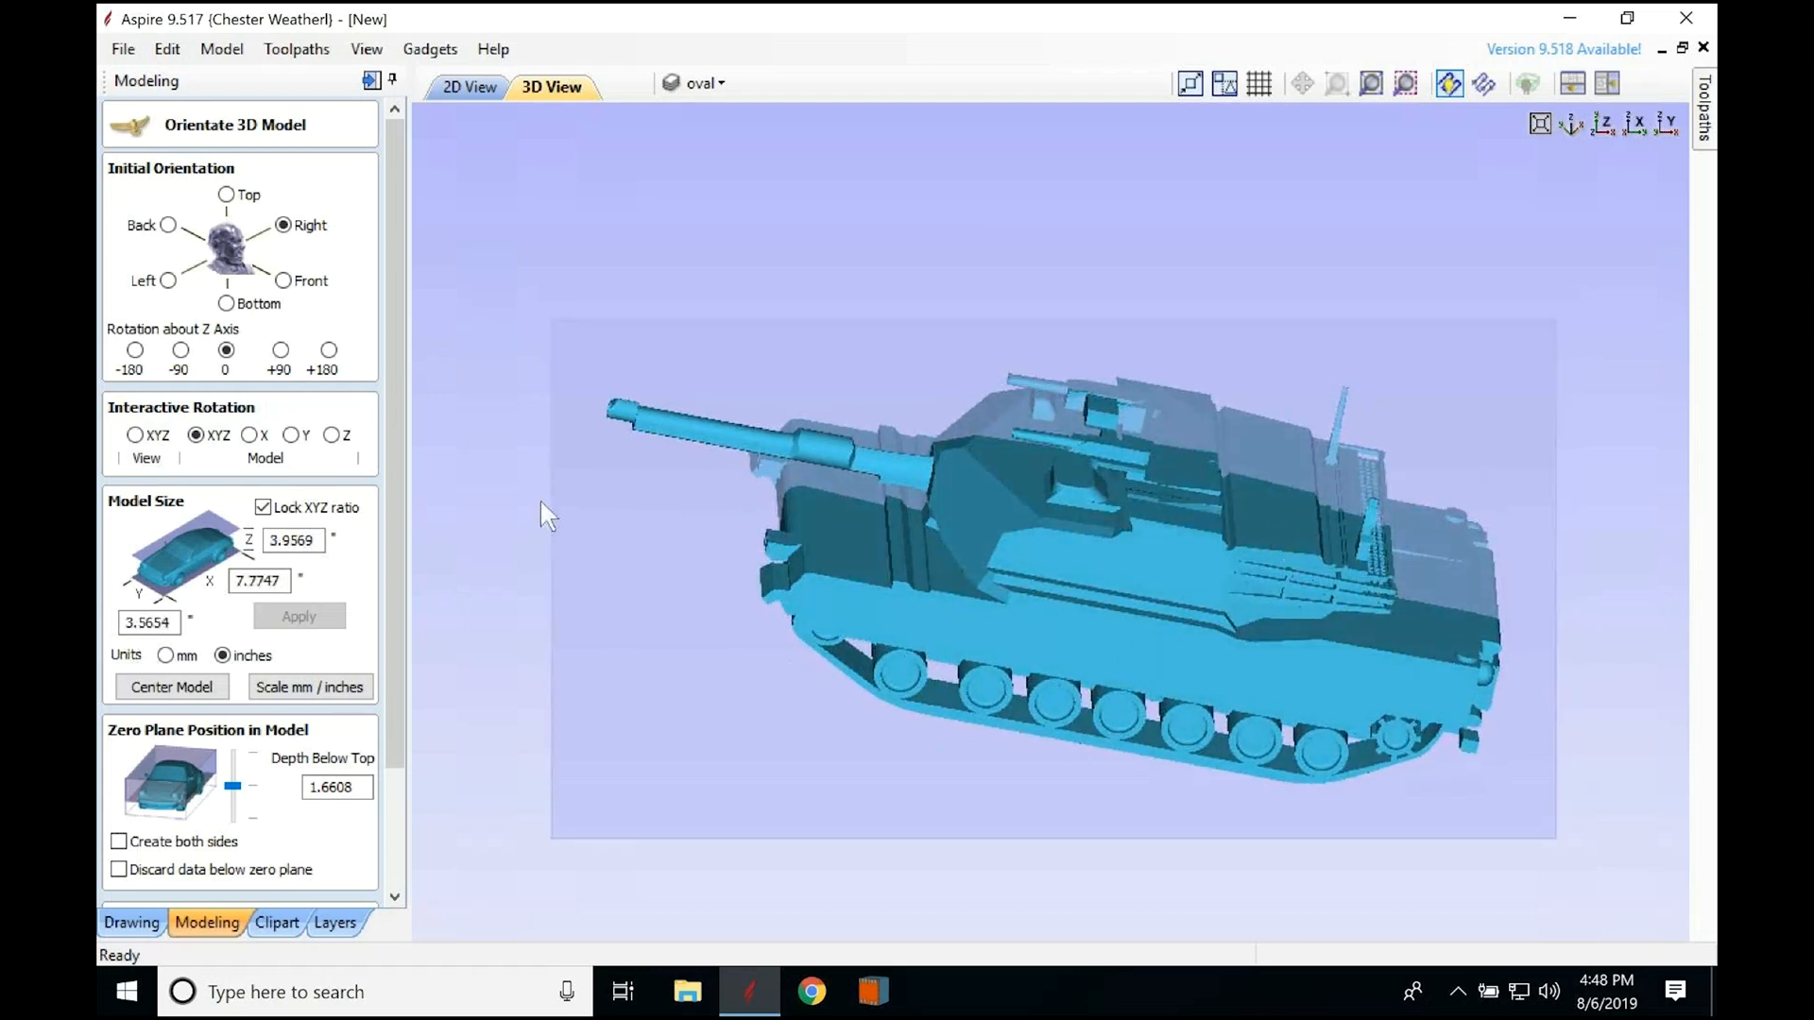
# Step: Fine-tune the tank's orientation by rotating the model about Y and then slightly in free XYZ rotation
pyautogui.click(291, 435)
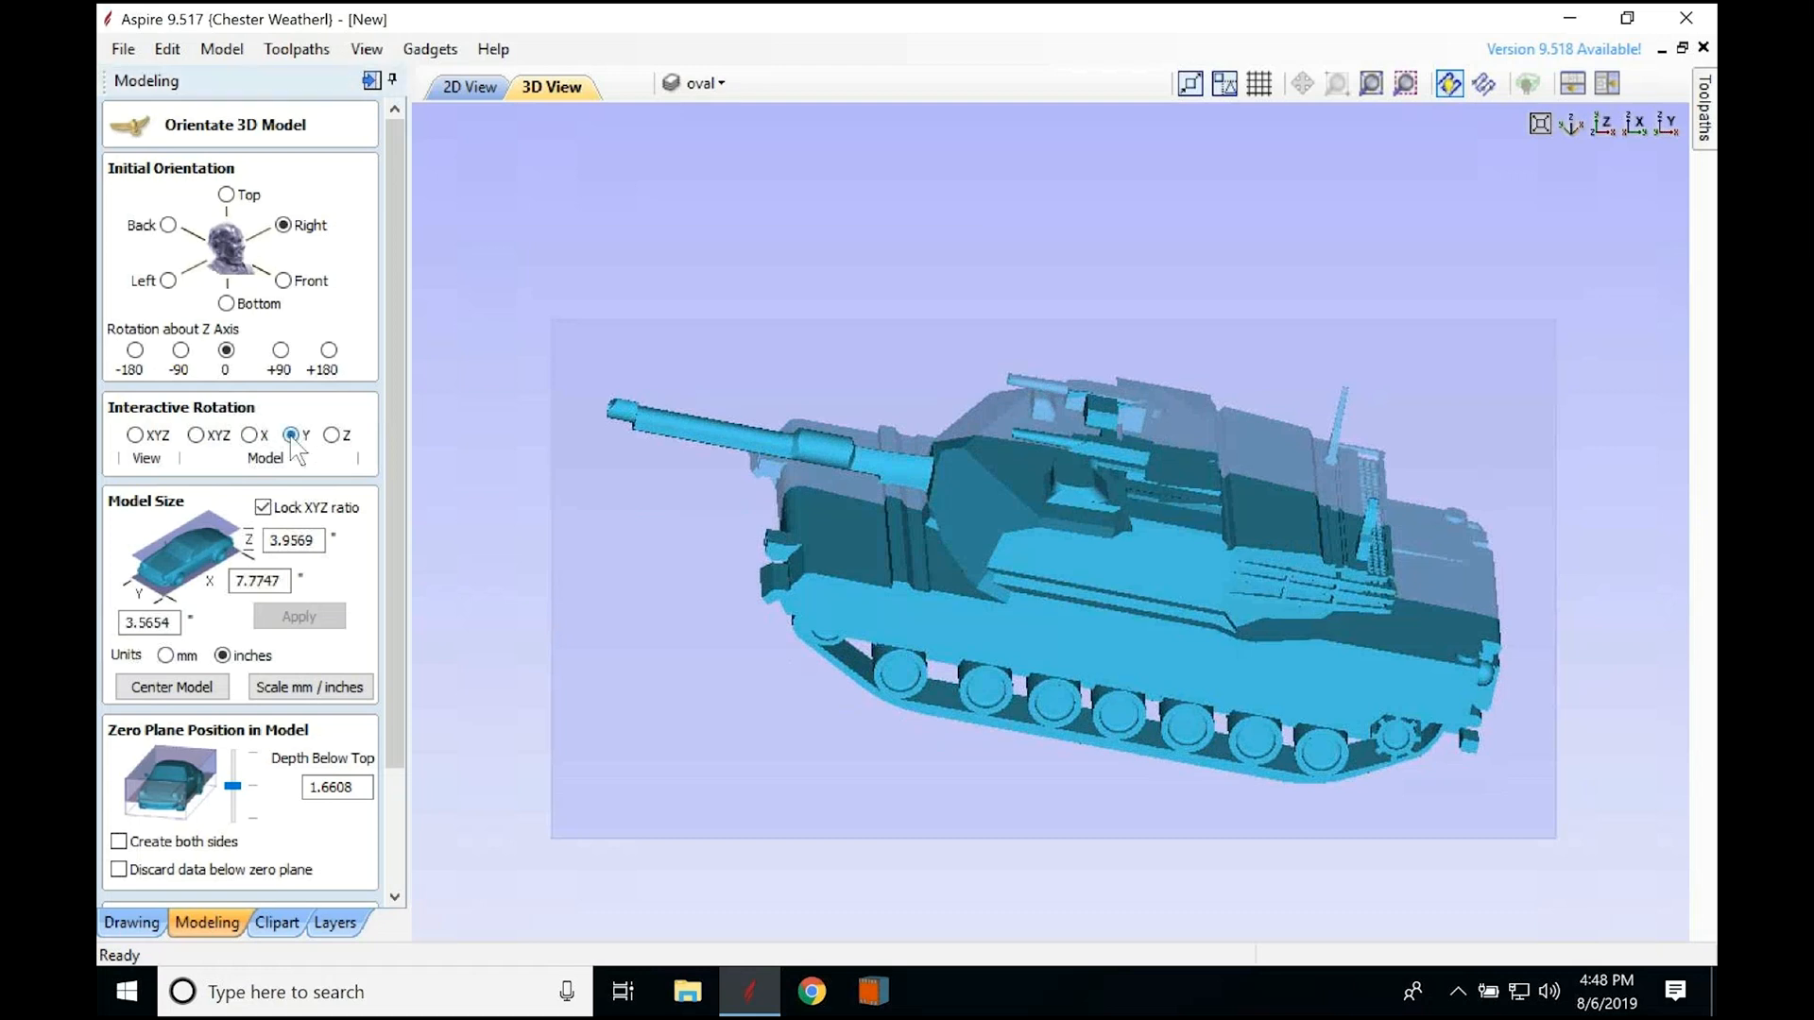
pyautogui.moveTo(967, 457); pyautogui.dragTo(1096, 501)
pyautogui.moveTo(1075, 504); pyautogui.dragTo(967, 504)
pyautogui.click(196, 434)
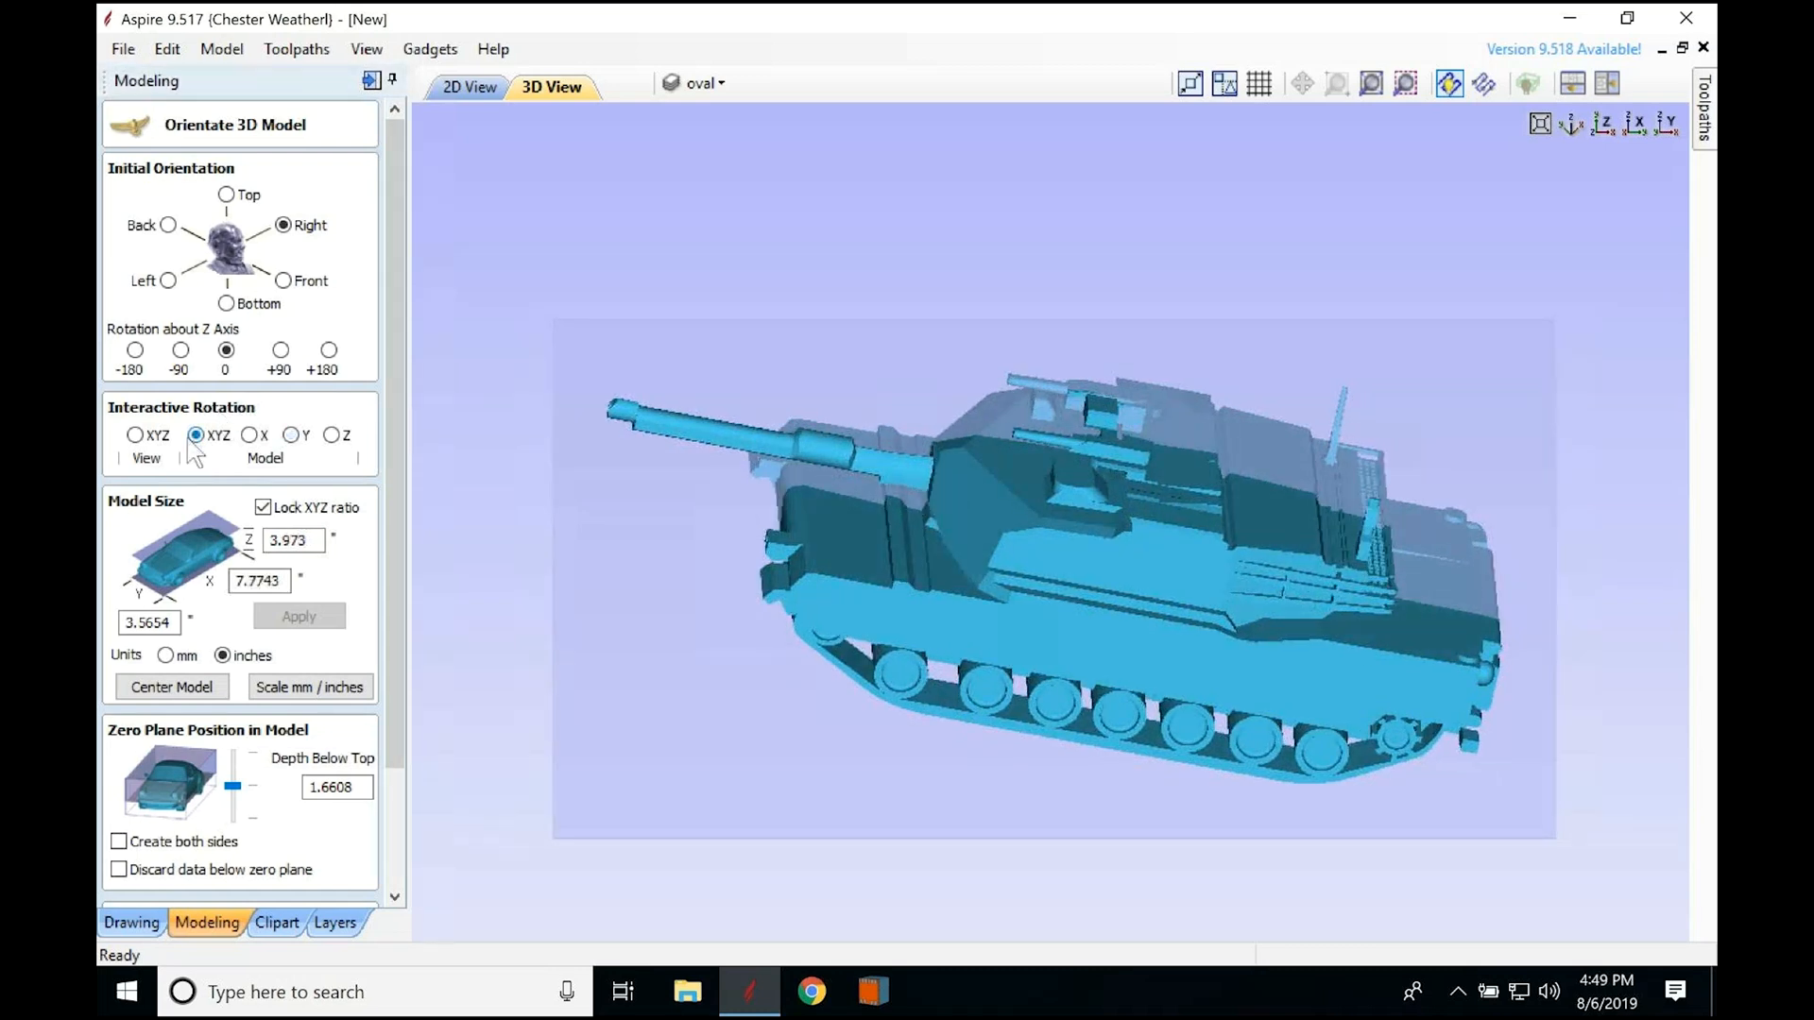
pyautogui.moveTo(1261, 501)
pyautogui.mouseDown()
pyautogui.moveTo(1262, 397)
pyautogui.moveTo(1243, 557)
pyautogui.moveTo(1259, 529)
pyautogui.moveTo(1188, 471)
pyautogui.moveTo(1147, 496)
pyautogui.mouseUp()
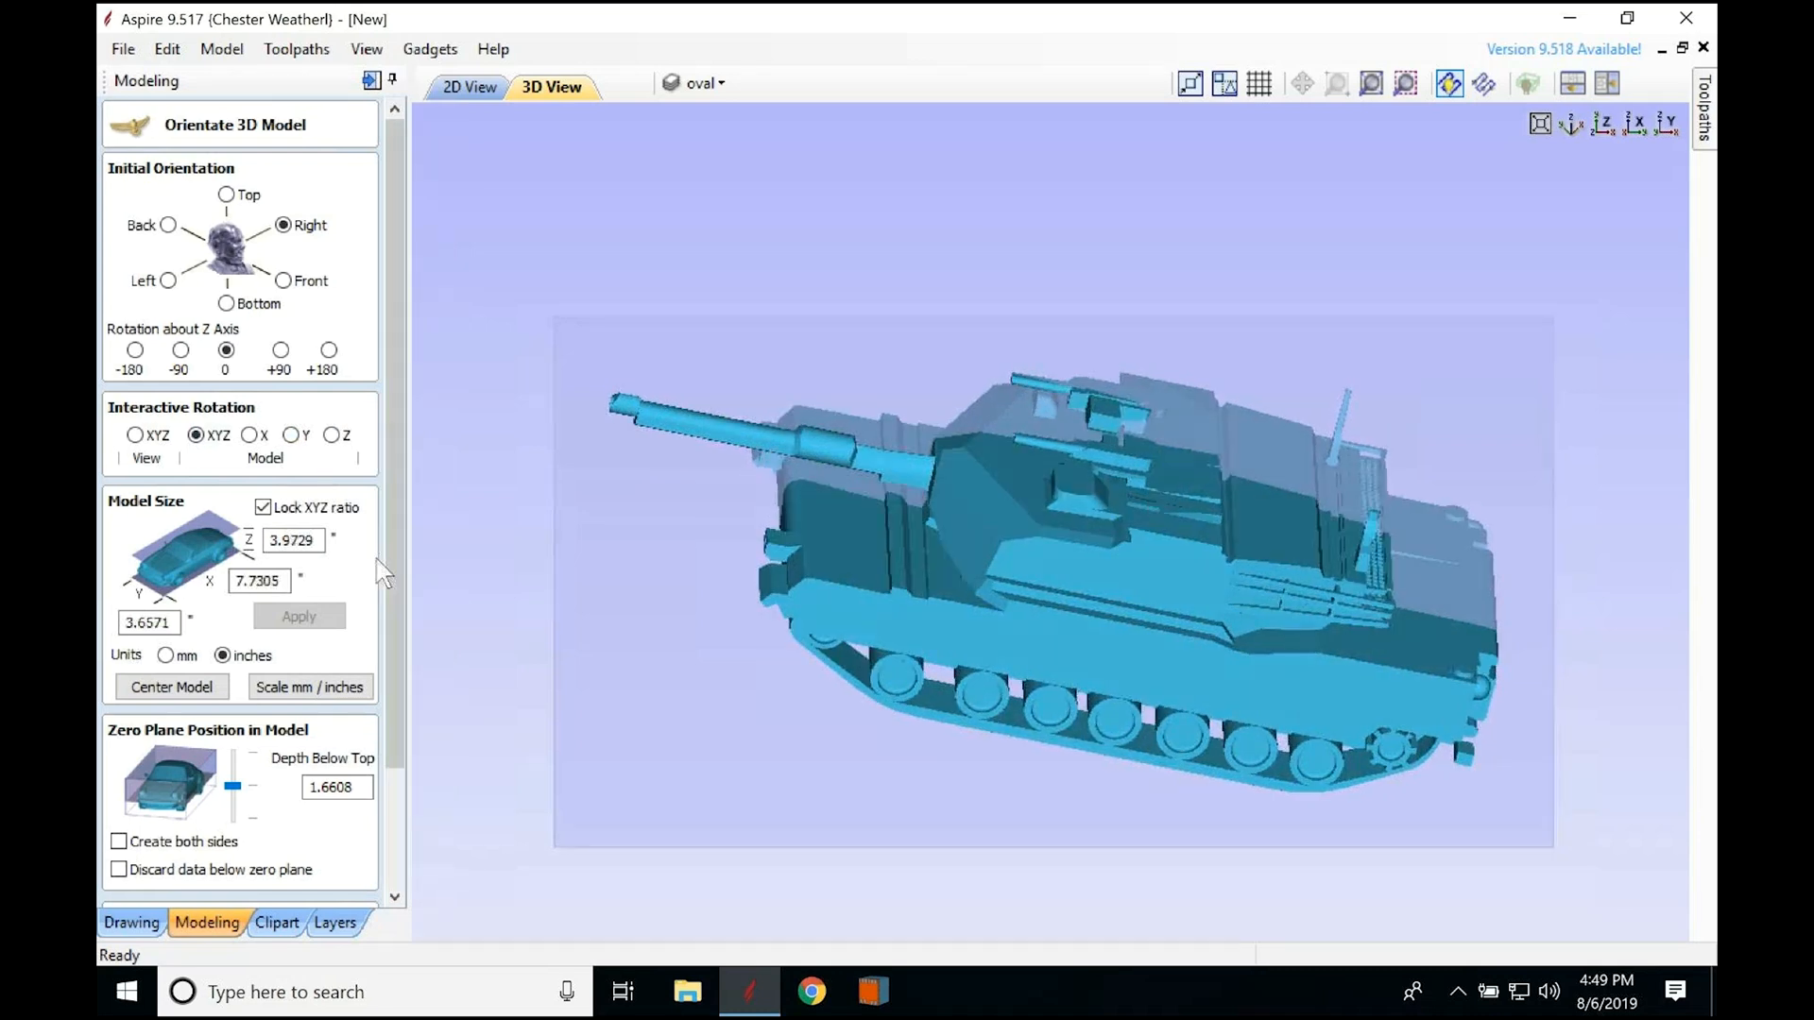
# Step: Try a zero plane depth of 1.0 inch below the top of the tank model, then set it to 2.0 inches
pyautogui.click(398, 820)
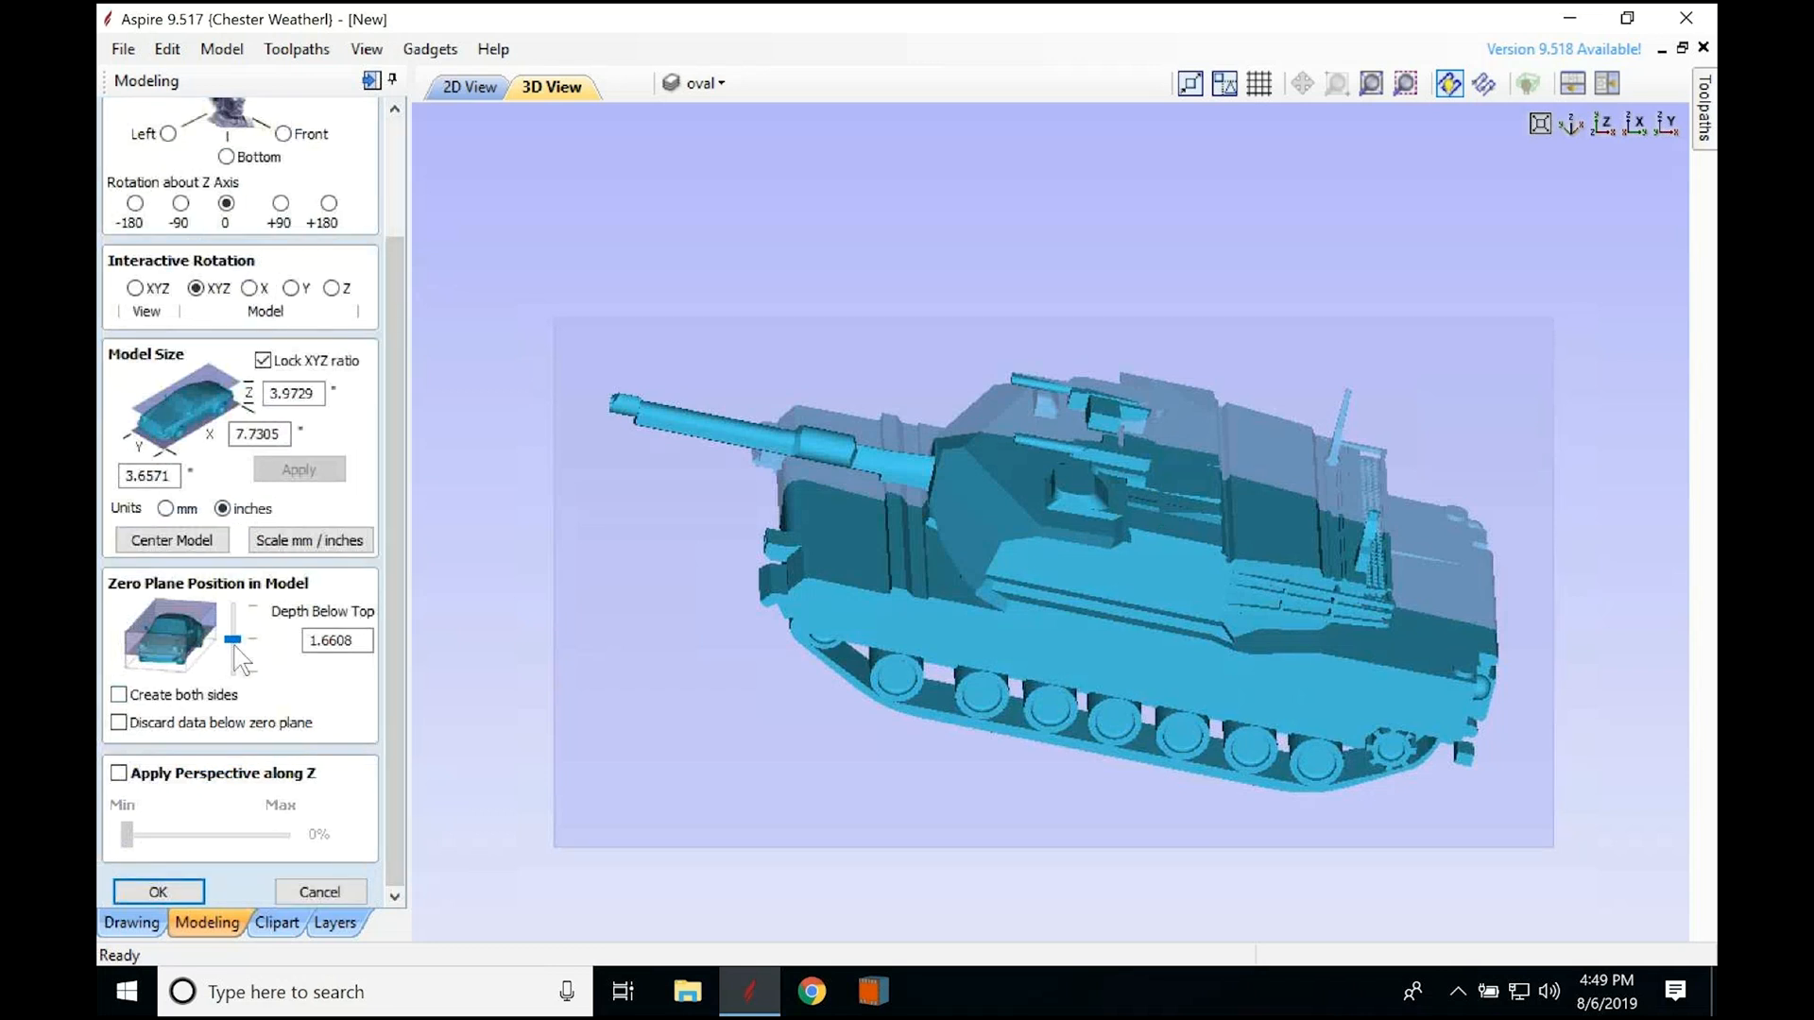
pyautogui.moveTo(324, 642); pyautogui.dragTo(385, 657)
pyautogui.press('Delete')
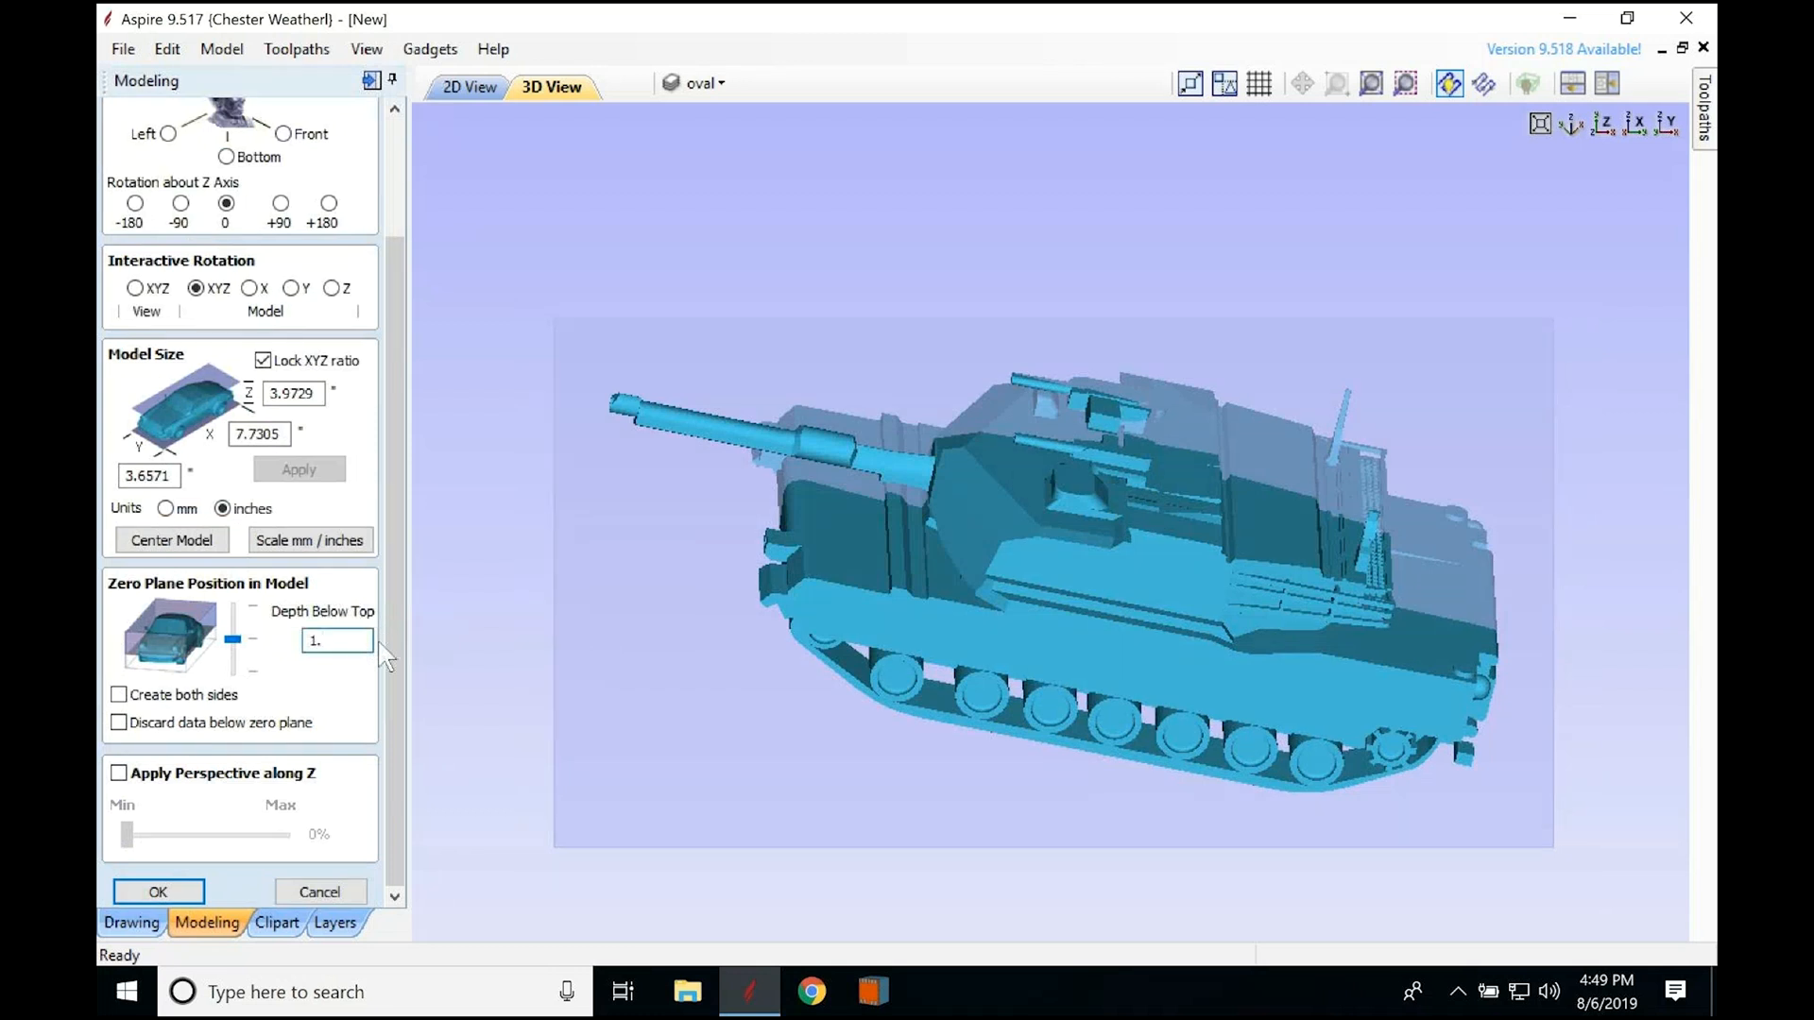
pyautogui.write('0')
pyautogui.press('Return')
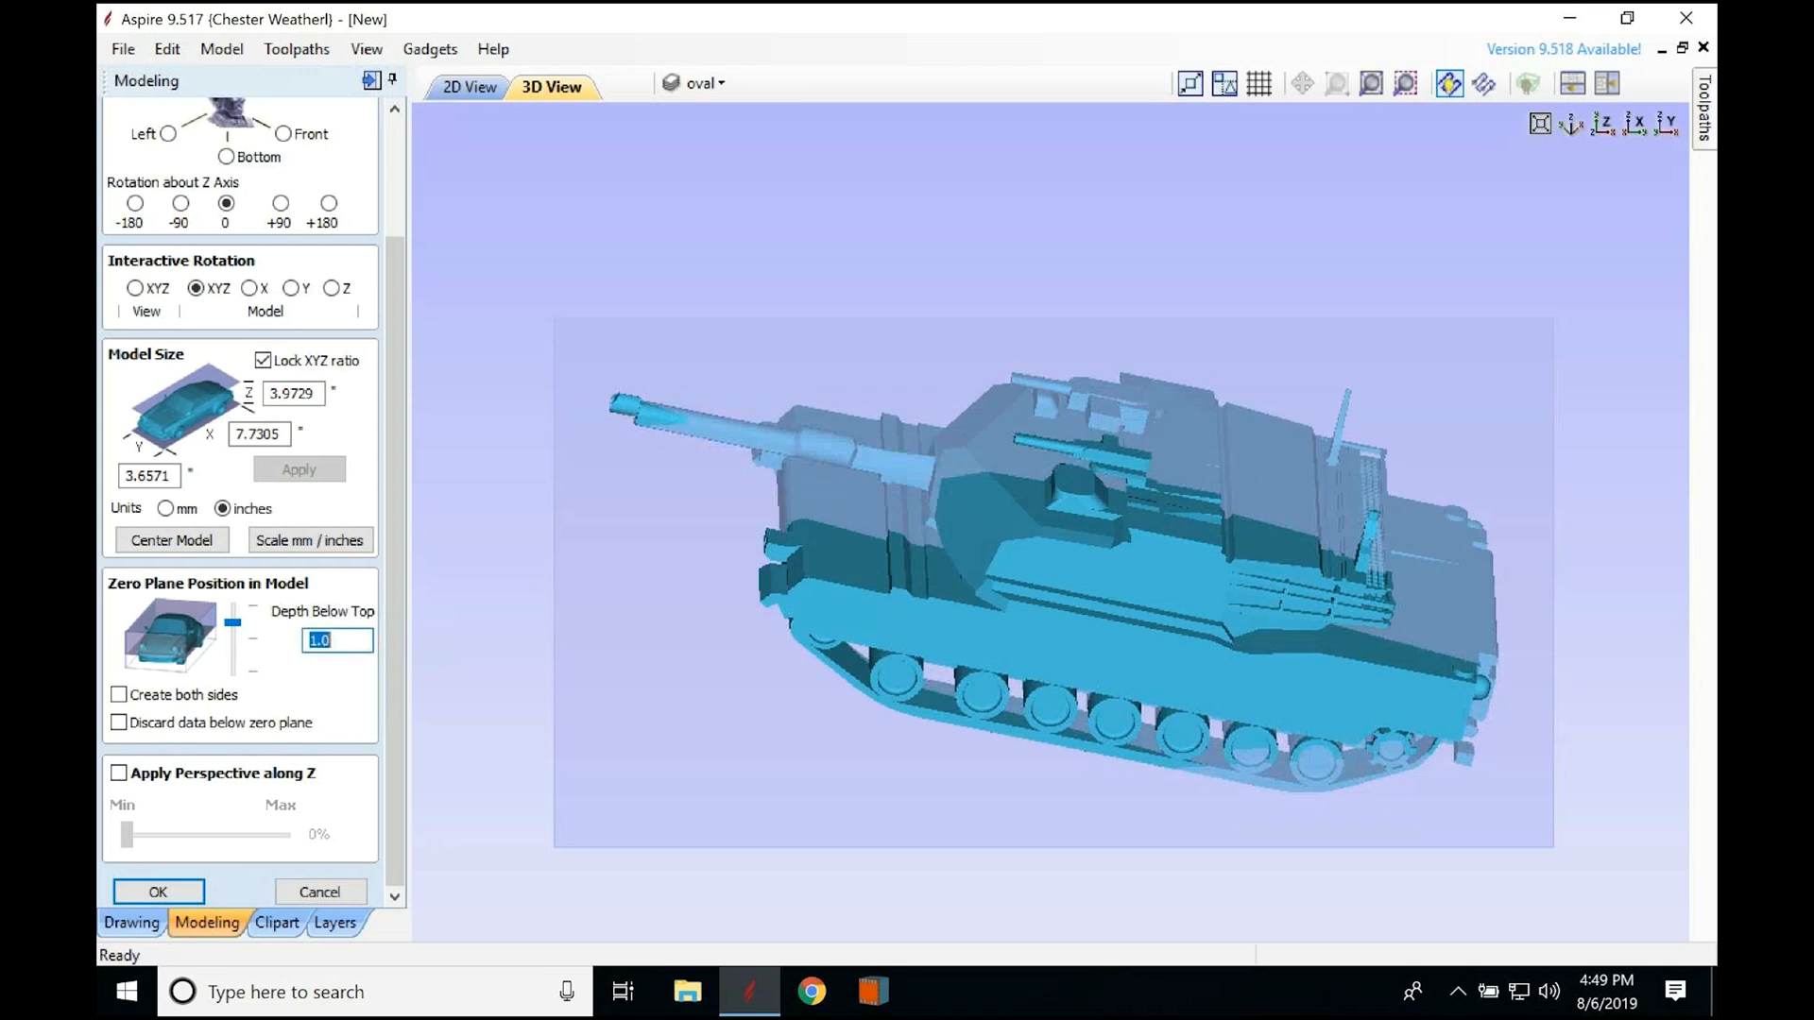
pyautogui.write('2.0')
pyautogui.press('Return')
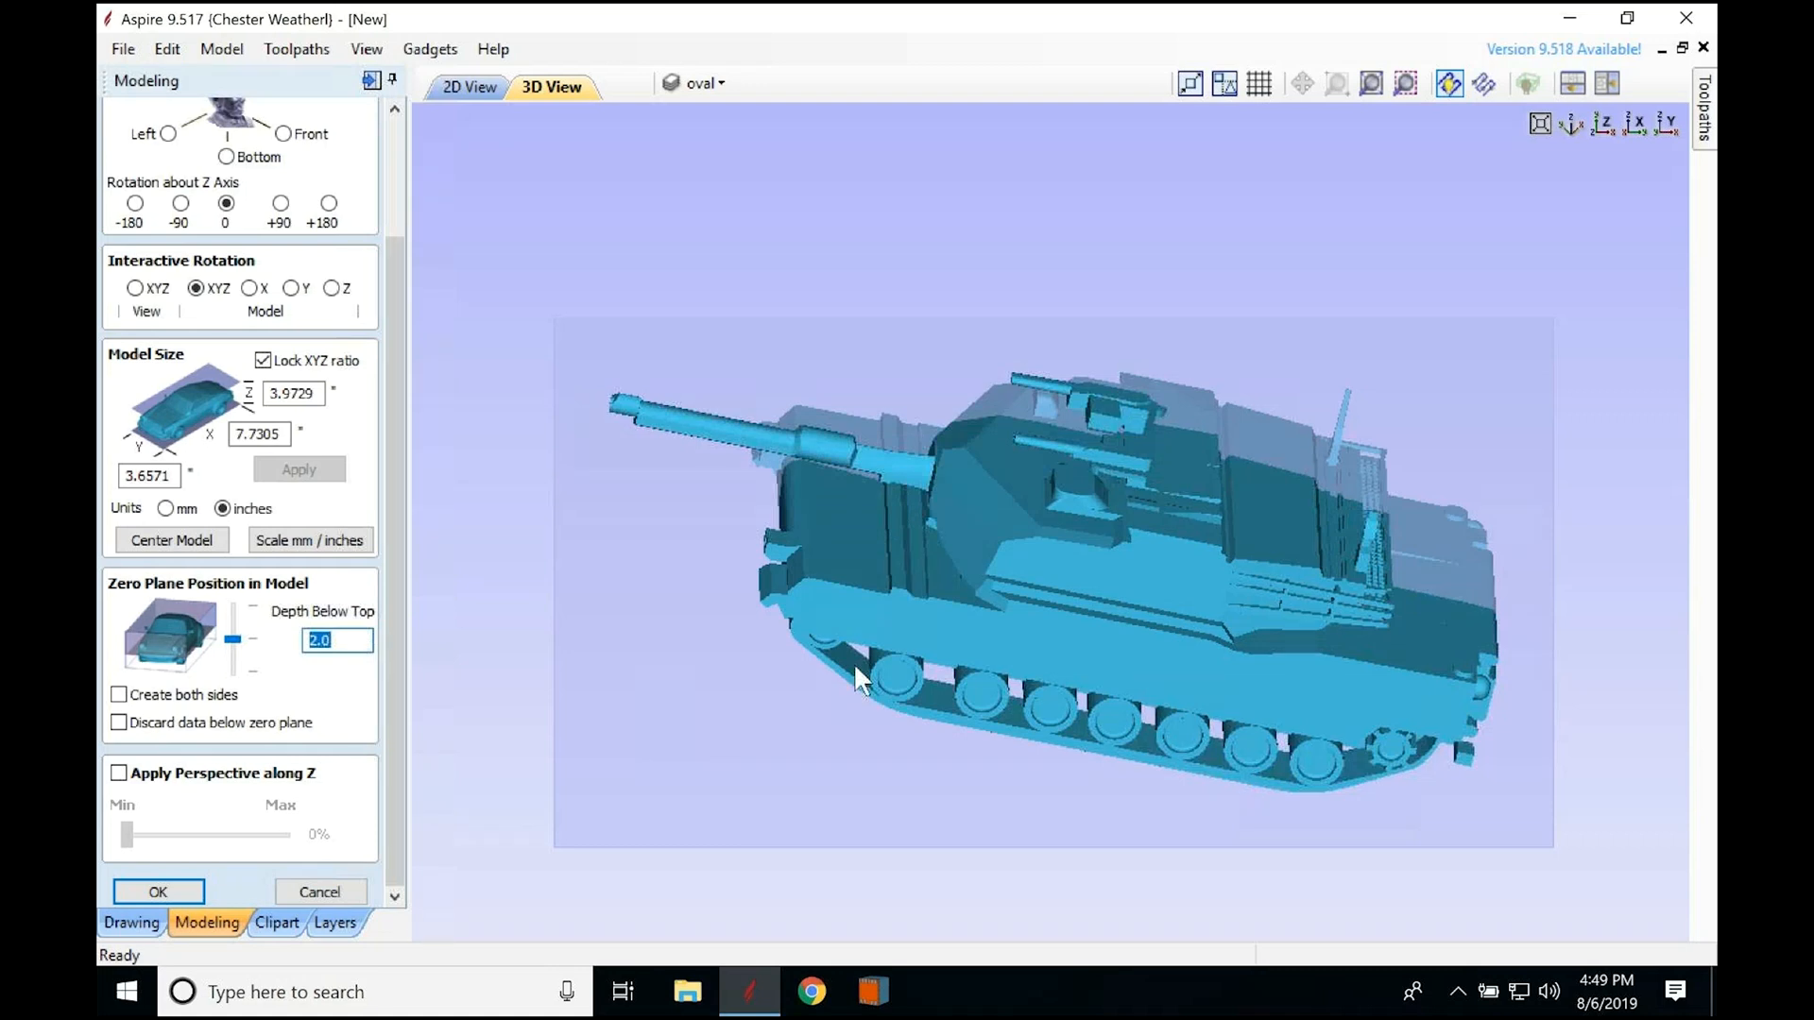
# Step: Complete the tank model import with the zero plane 2.0 inches below the top, leaving data below the plane undiscarded
pyautogui.click(135, 288)
pyautogui.moveTo(1058, 709); pyautogui.dragTo(1080, 546)
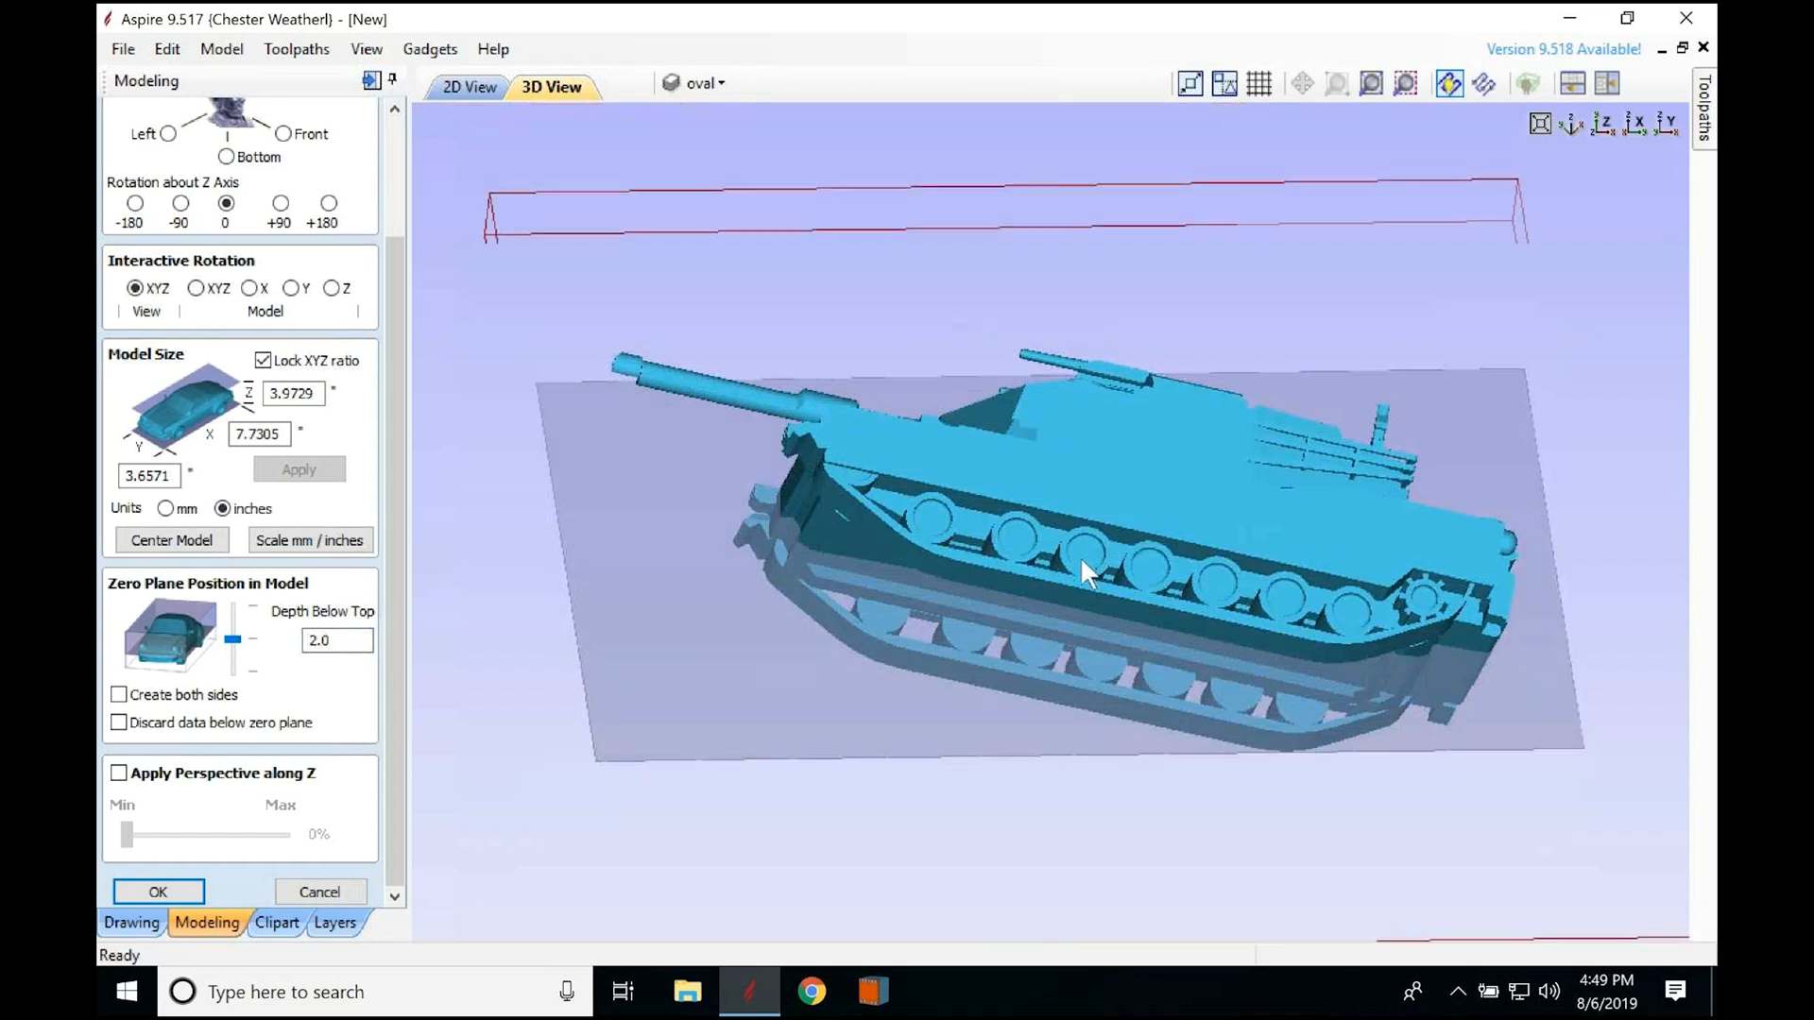
pyautogui.scroll(-3, 1080, 557)
pyautogui.click(1636, 125)
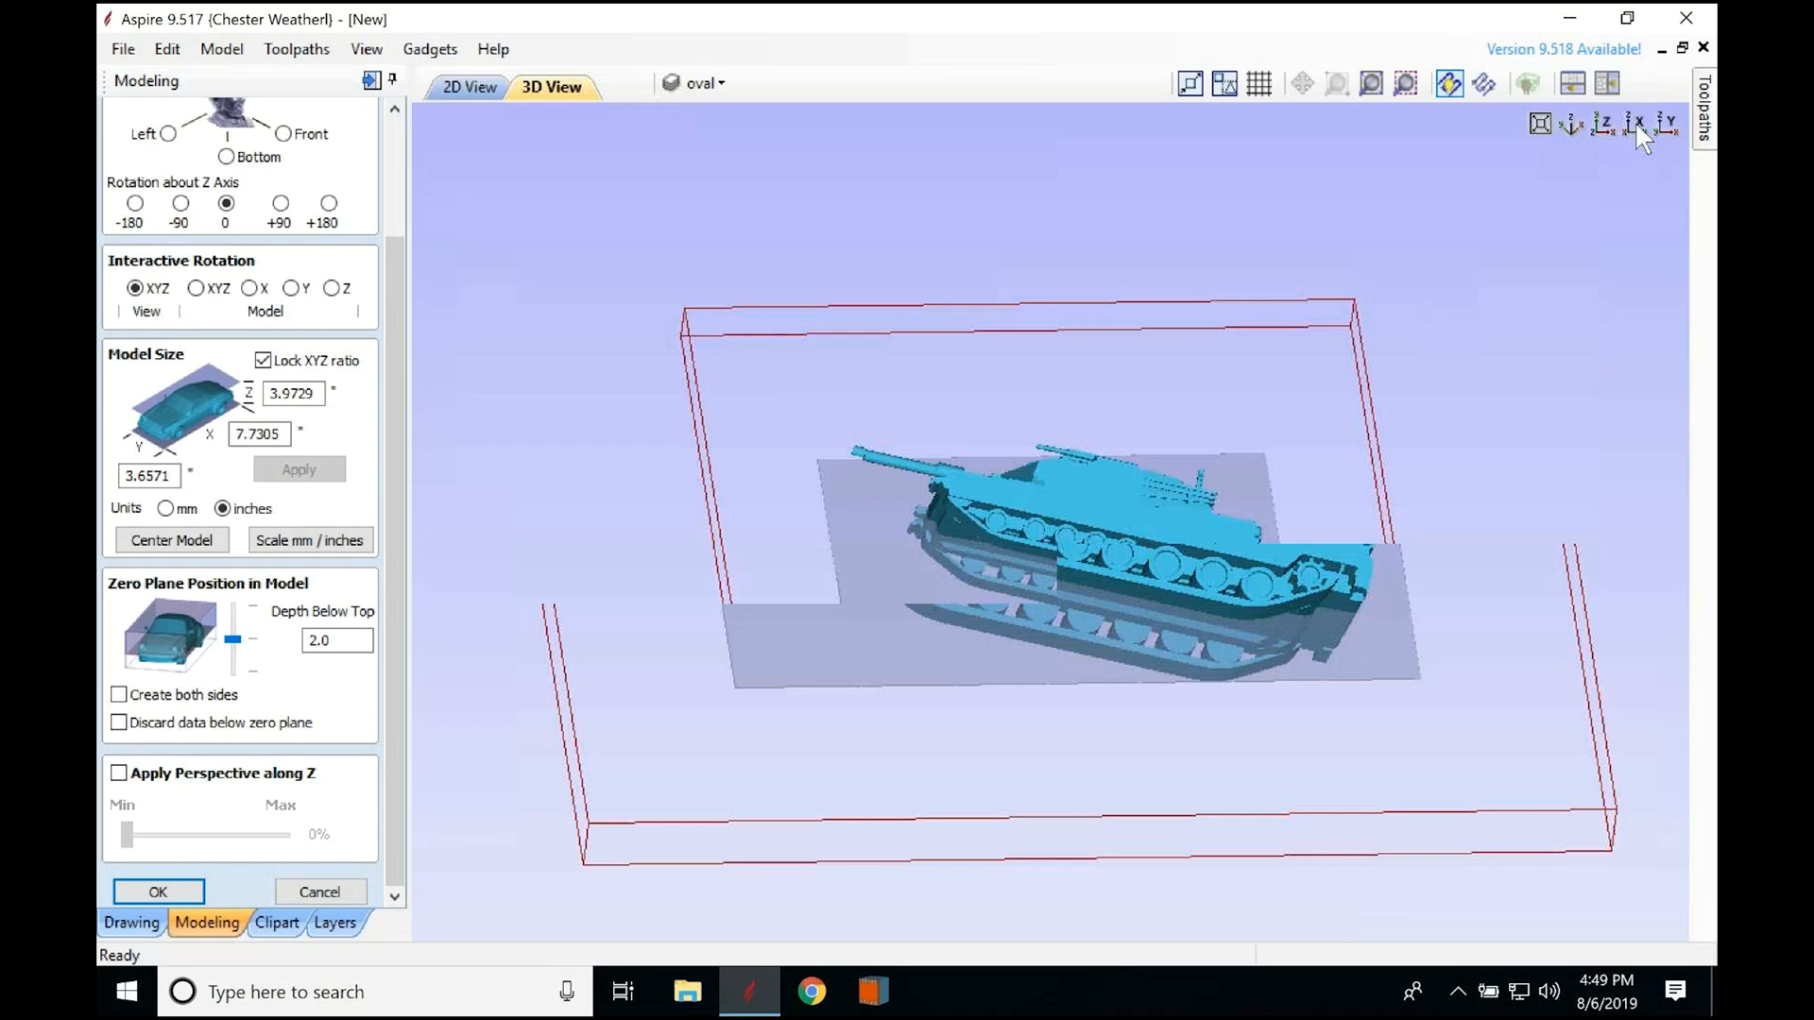
pyautogui.scroll(5, 1072, 446)
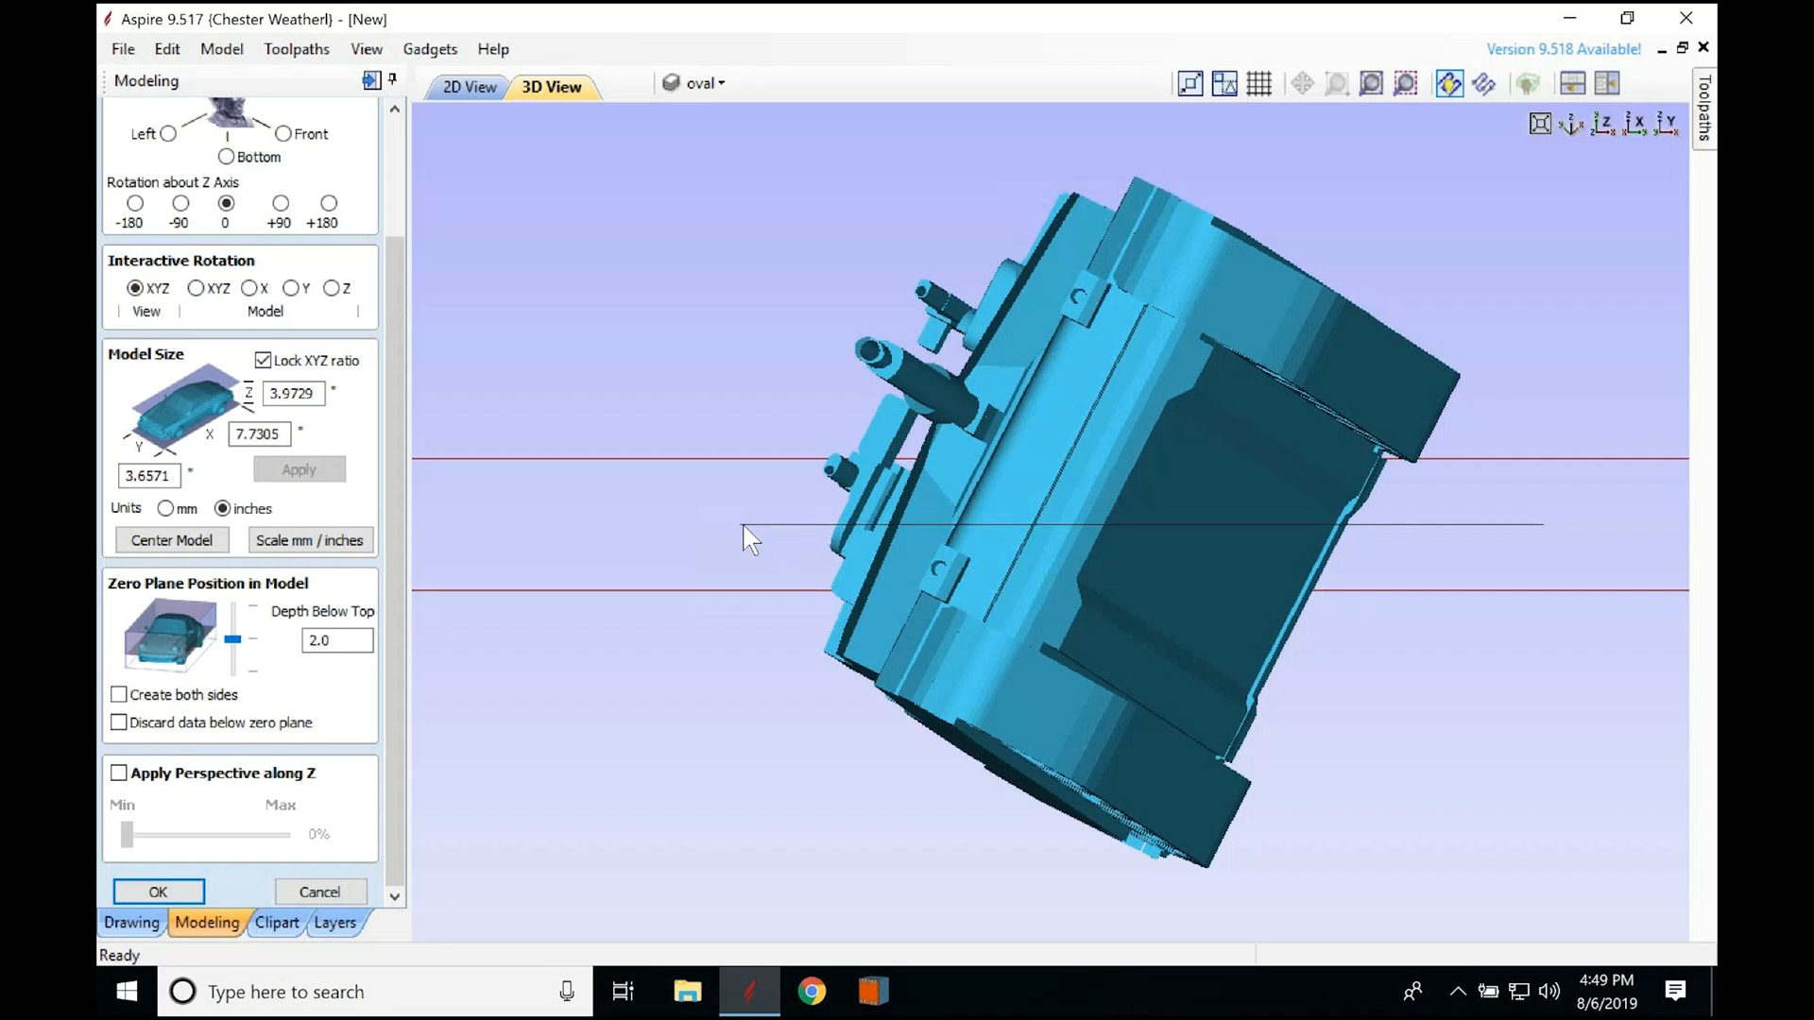
pyautogui.click(1600, 129)
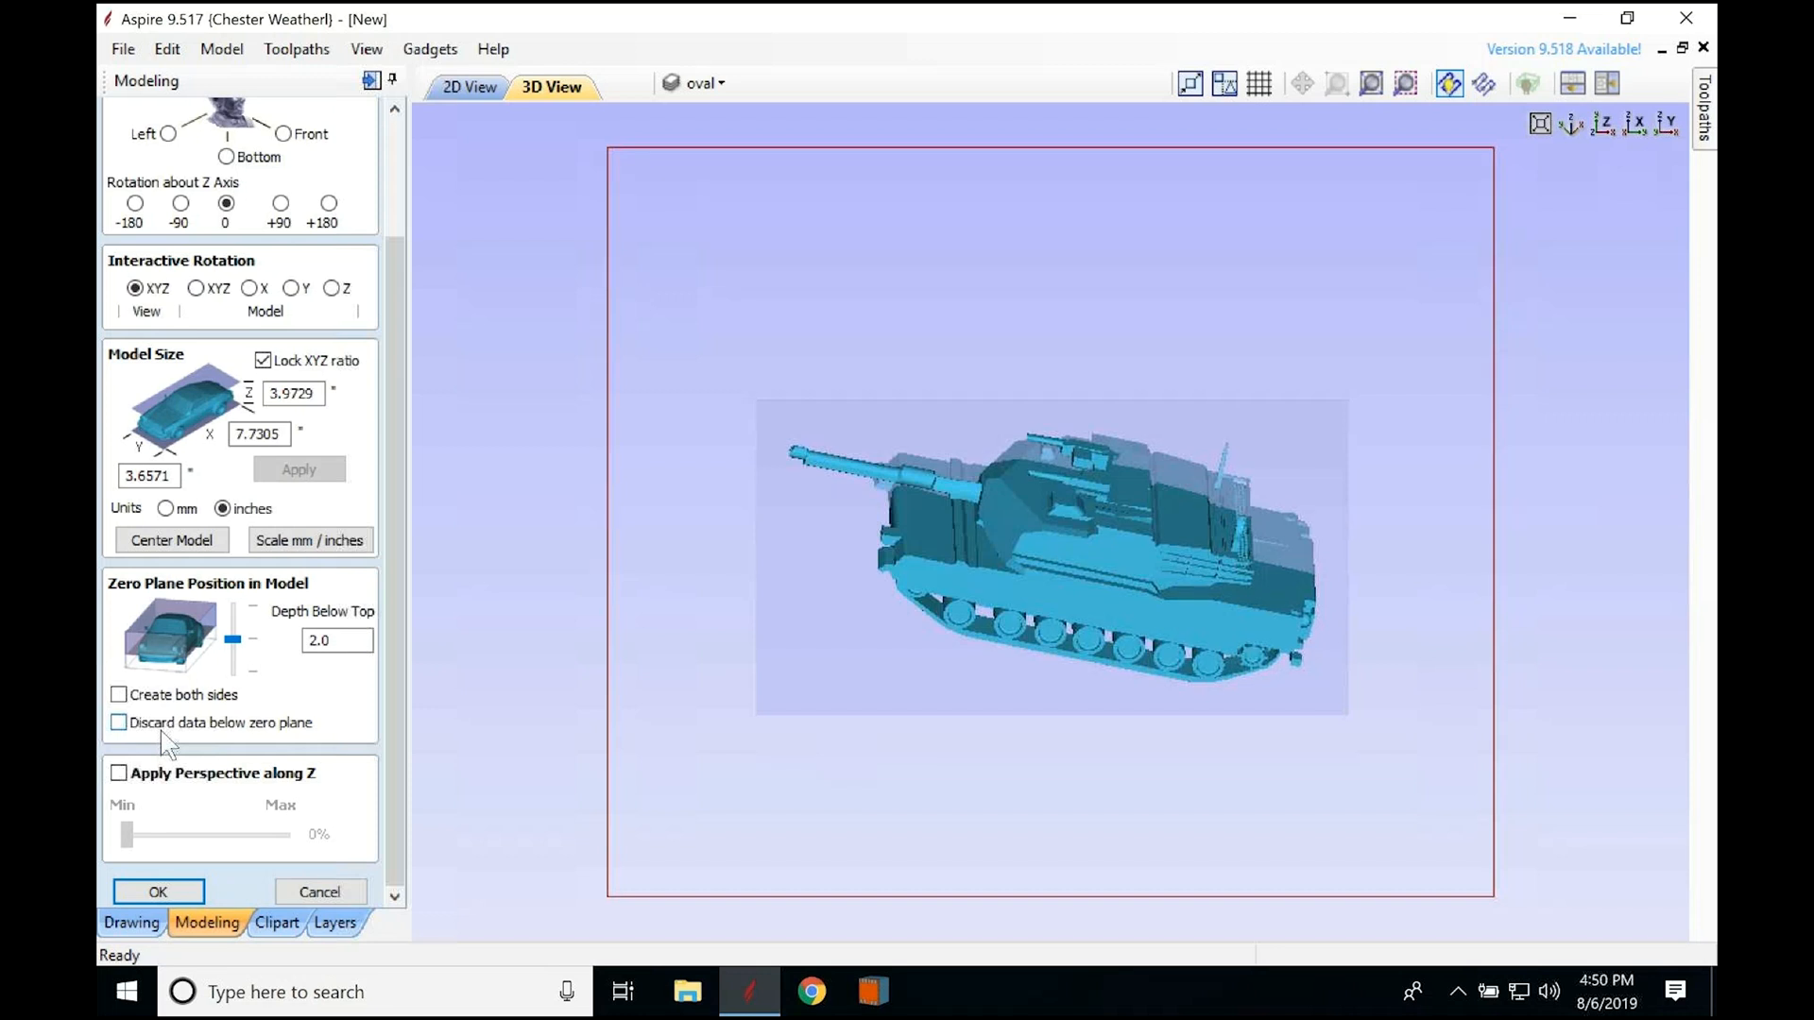
pyautogui.click(157, 893)
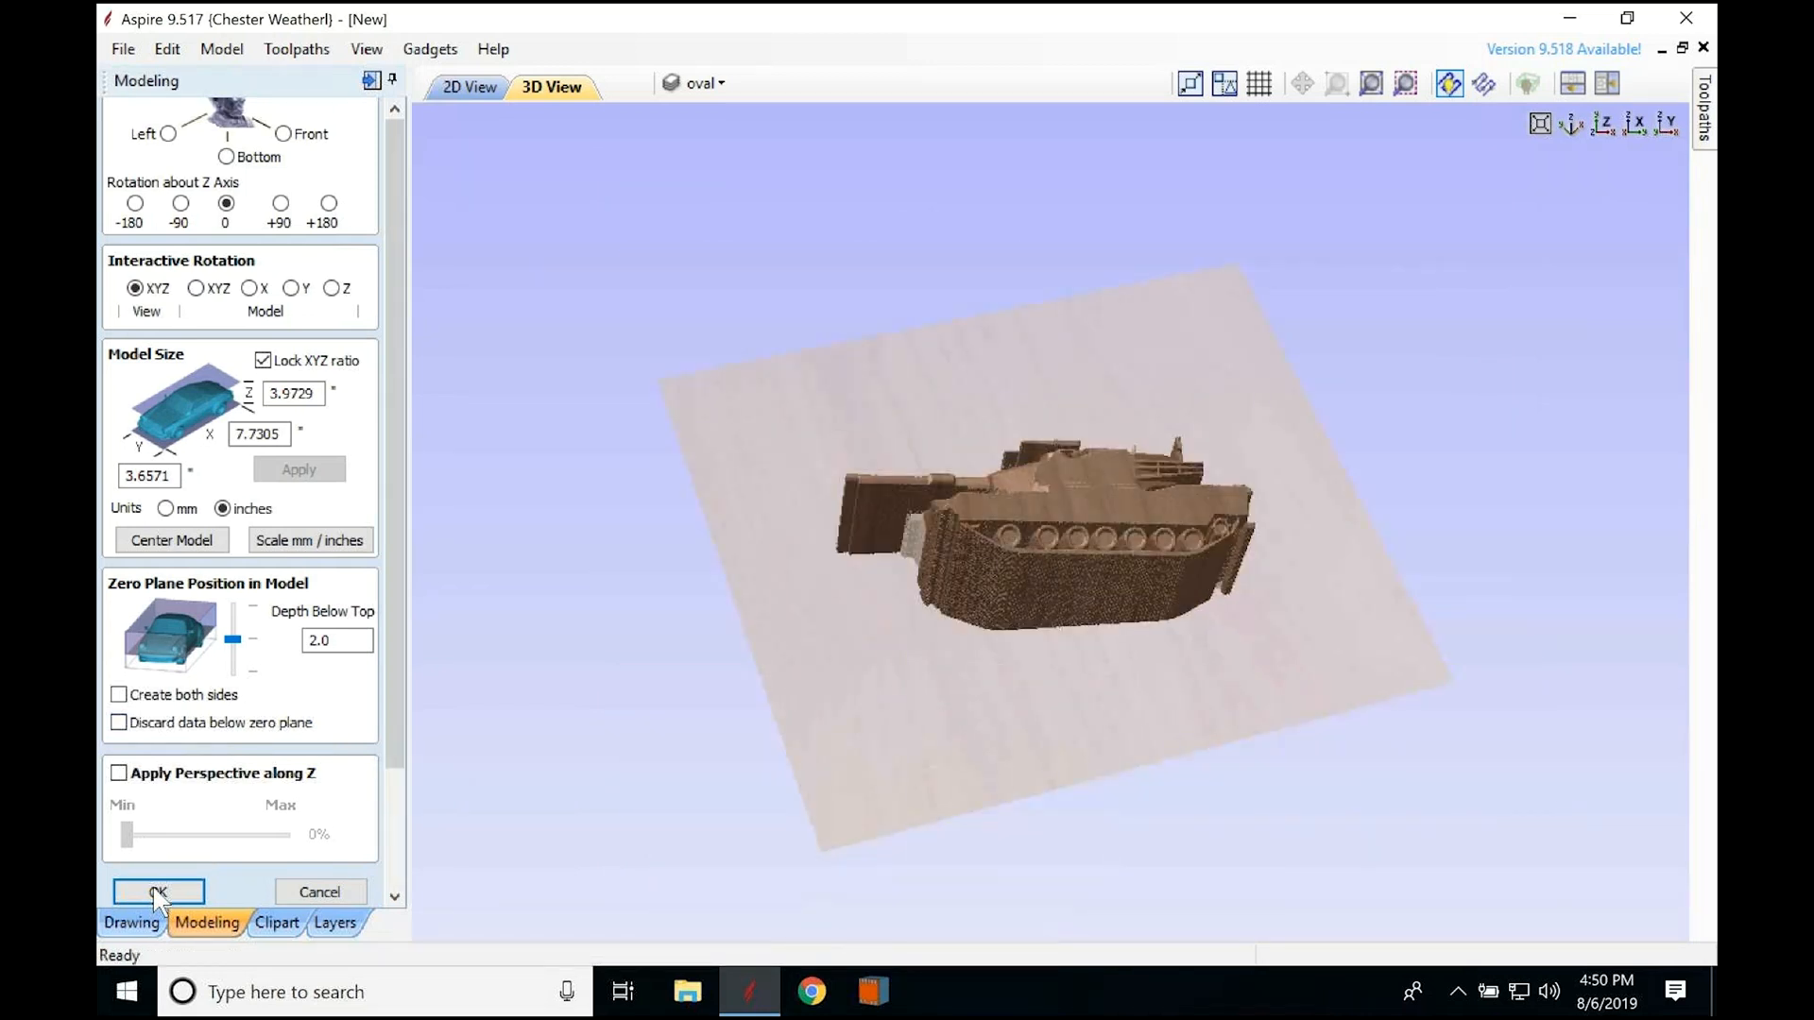
pyautogui.click(156, 892)
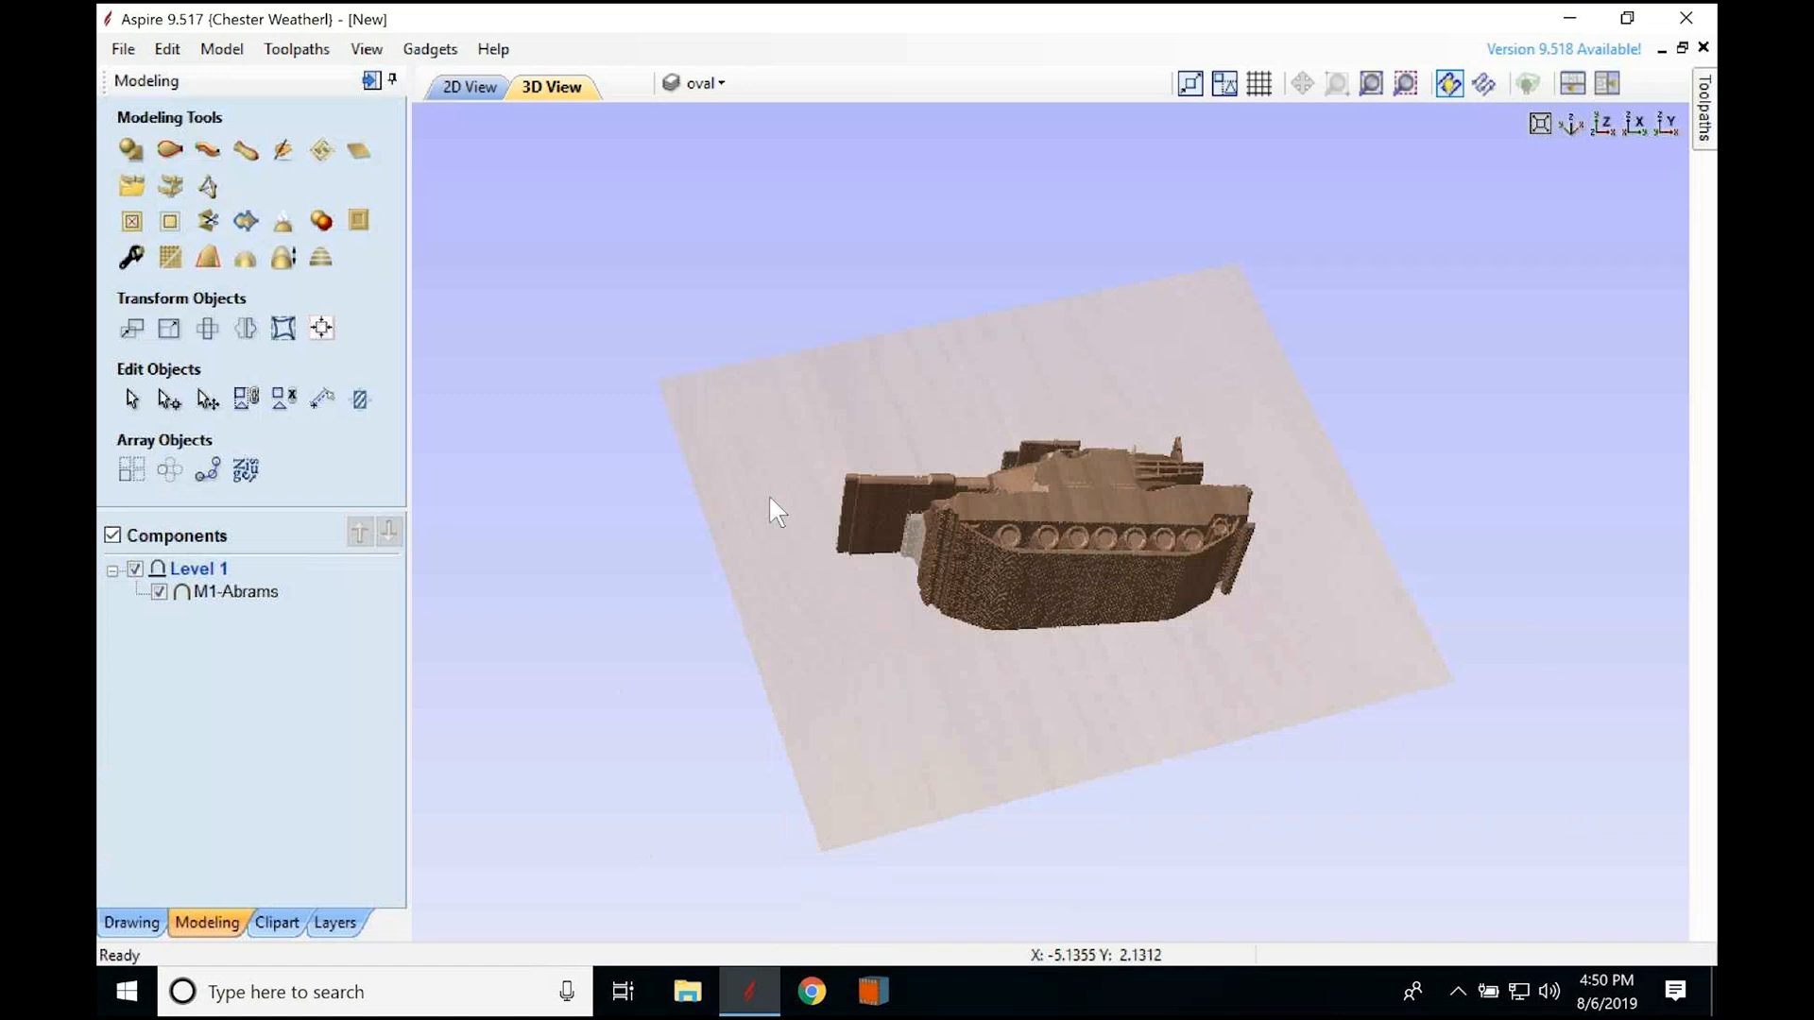
# Step: Set the M1-Abrams component's shape height to .375 inches and finish editing its properties
pyautogui.moveTo(837, 636); pyautogui.dragTo(1243, 445)
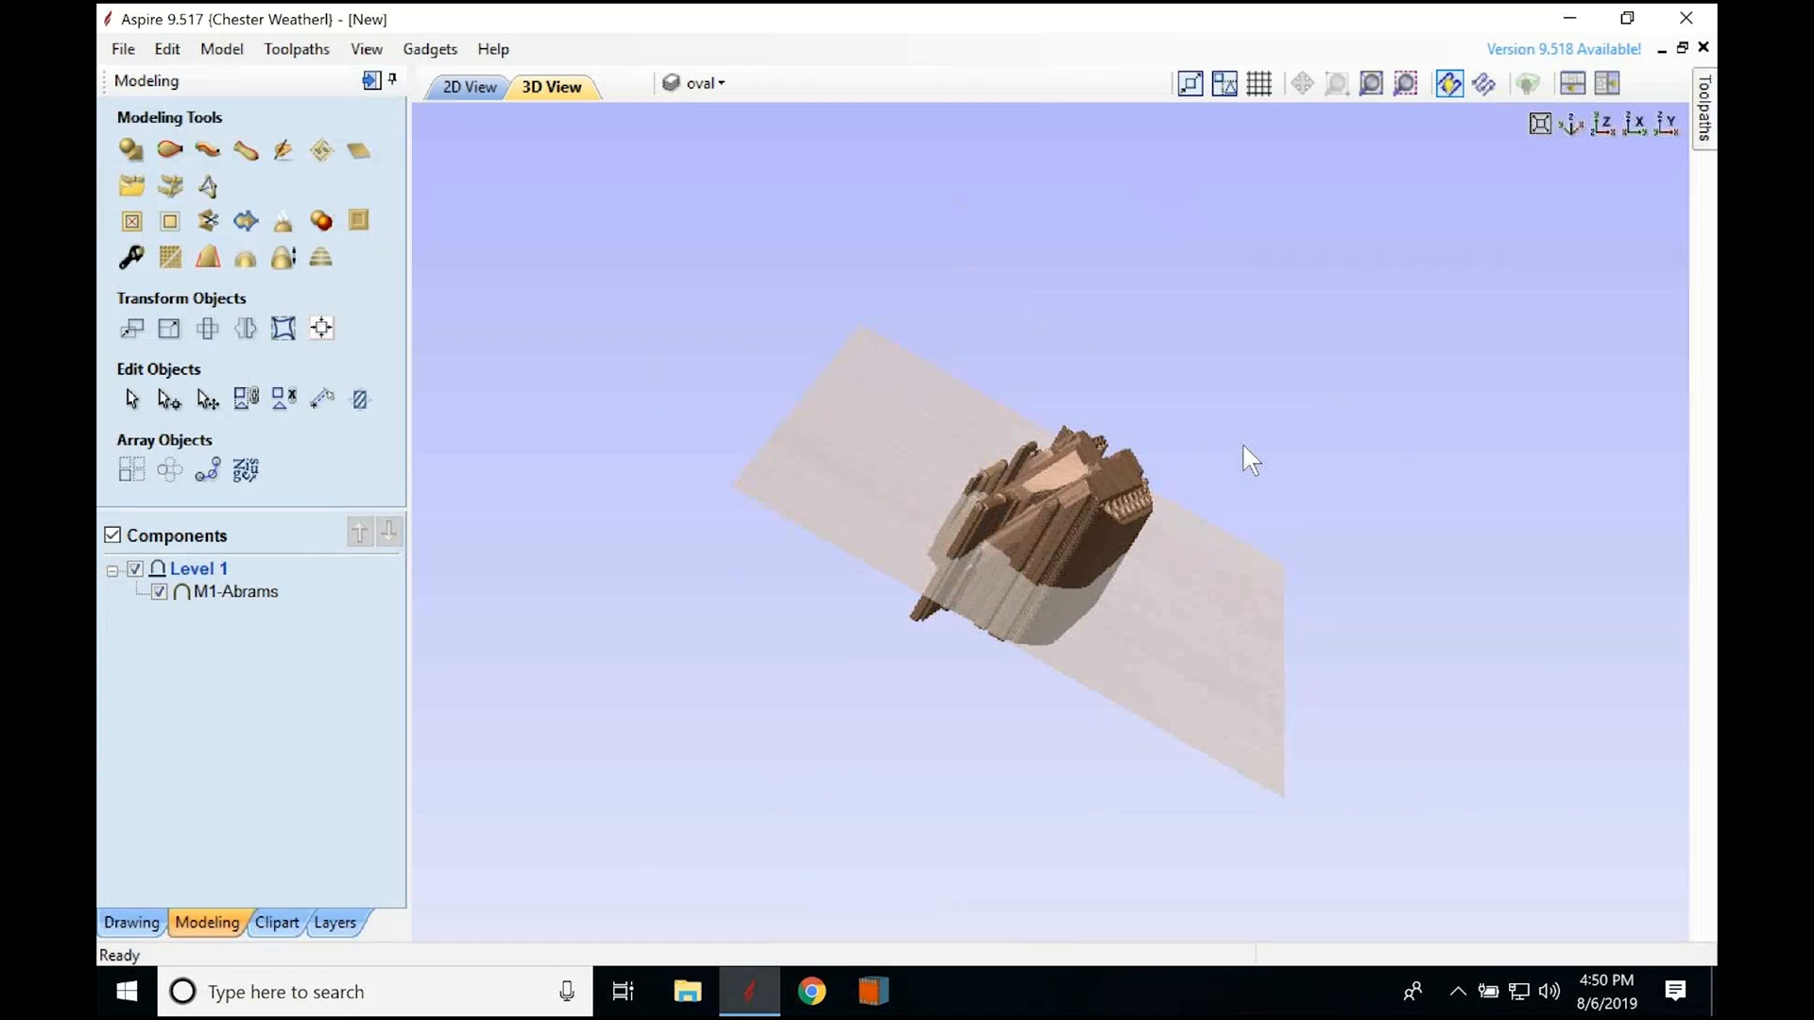
pyautogui.scroll(3, 1243, 446)
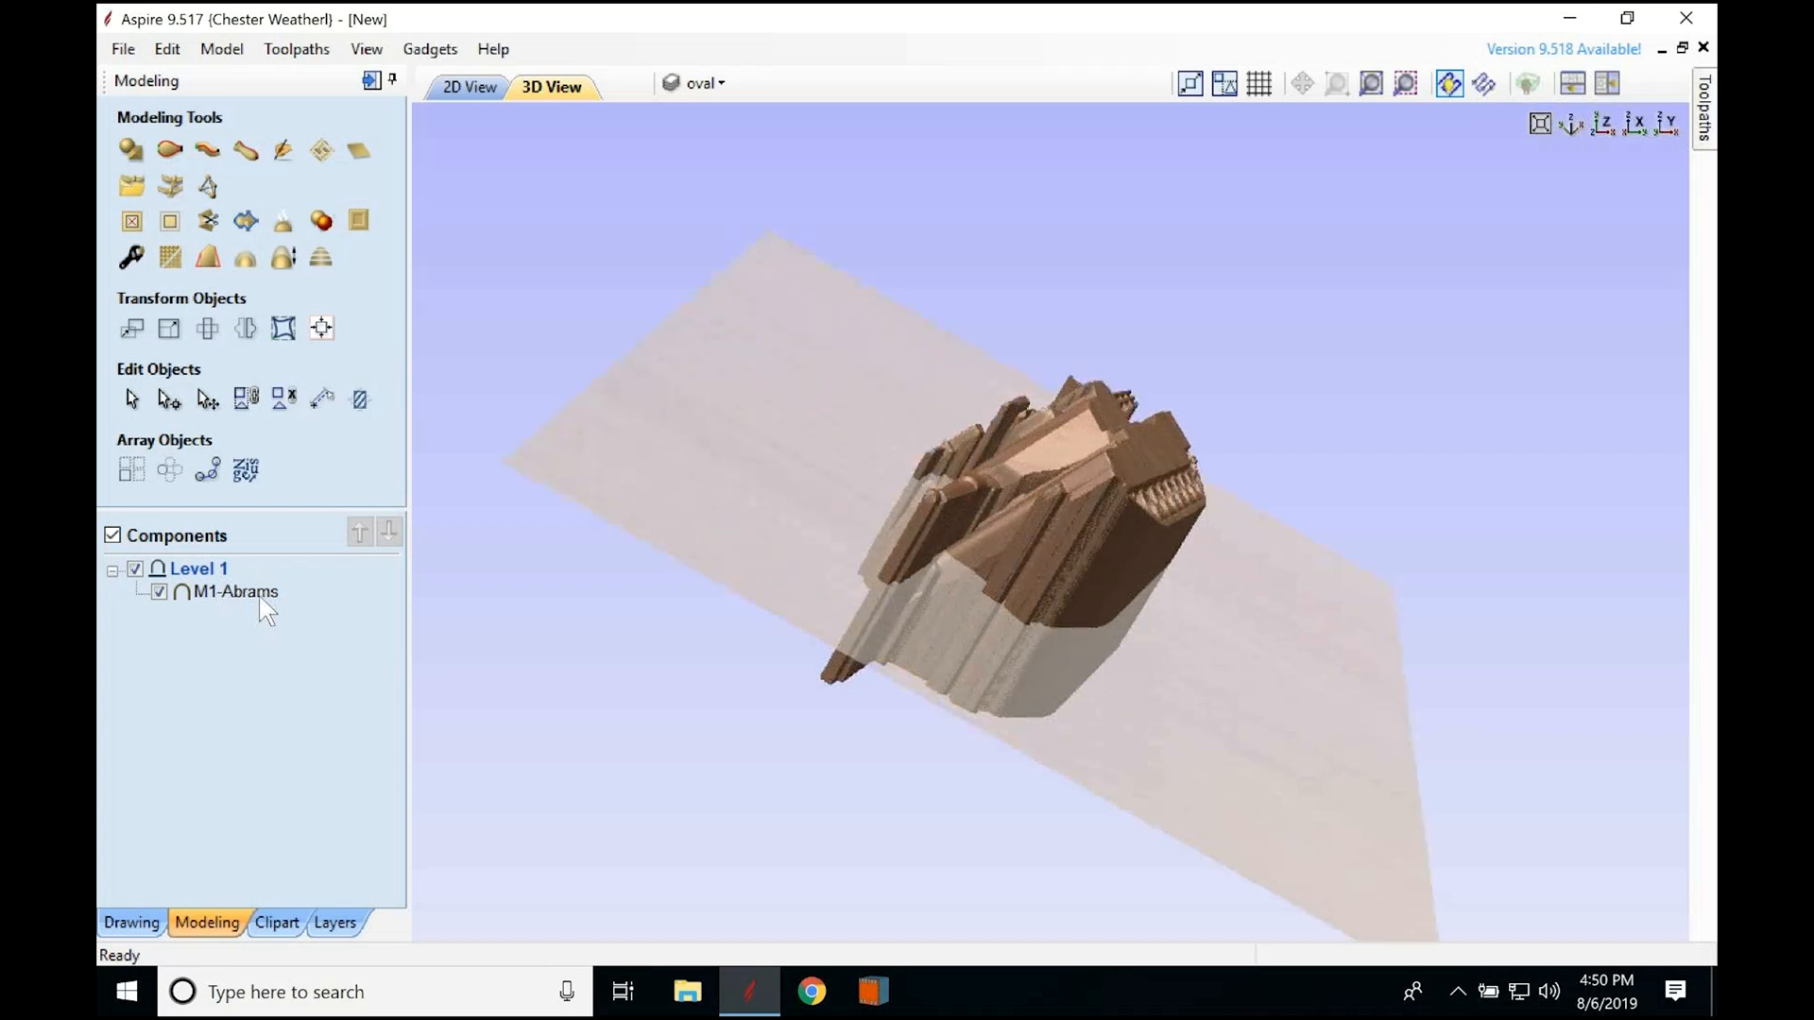
pyautogui.click(132, 258)
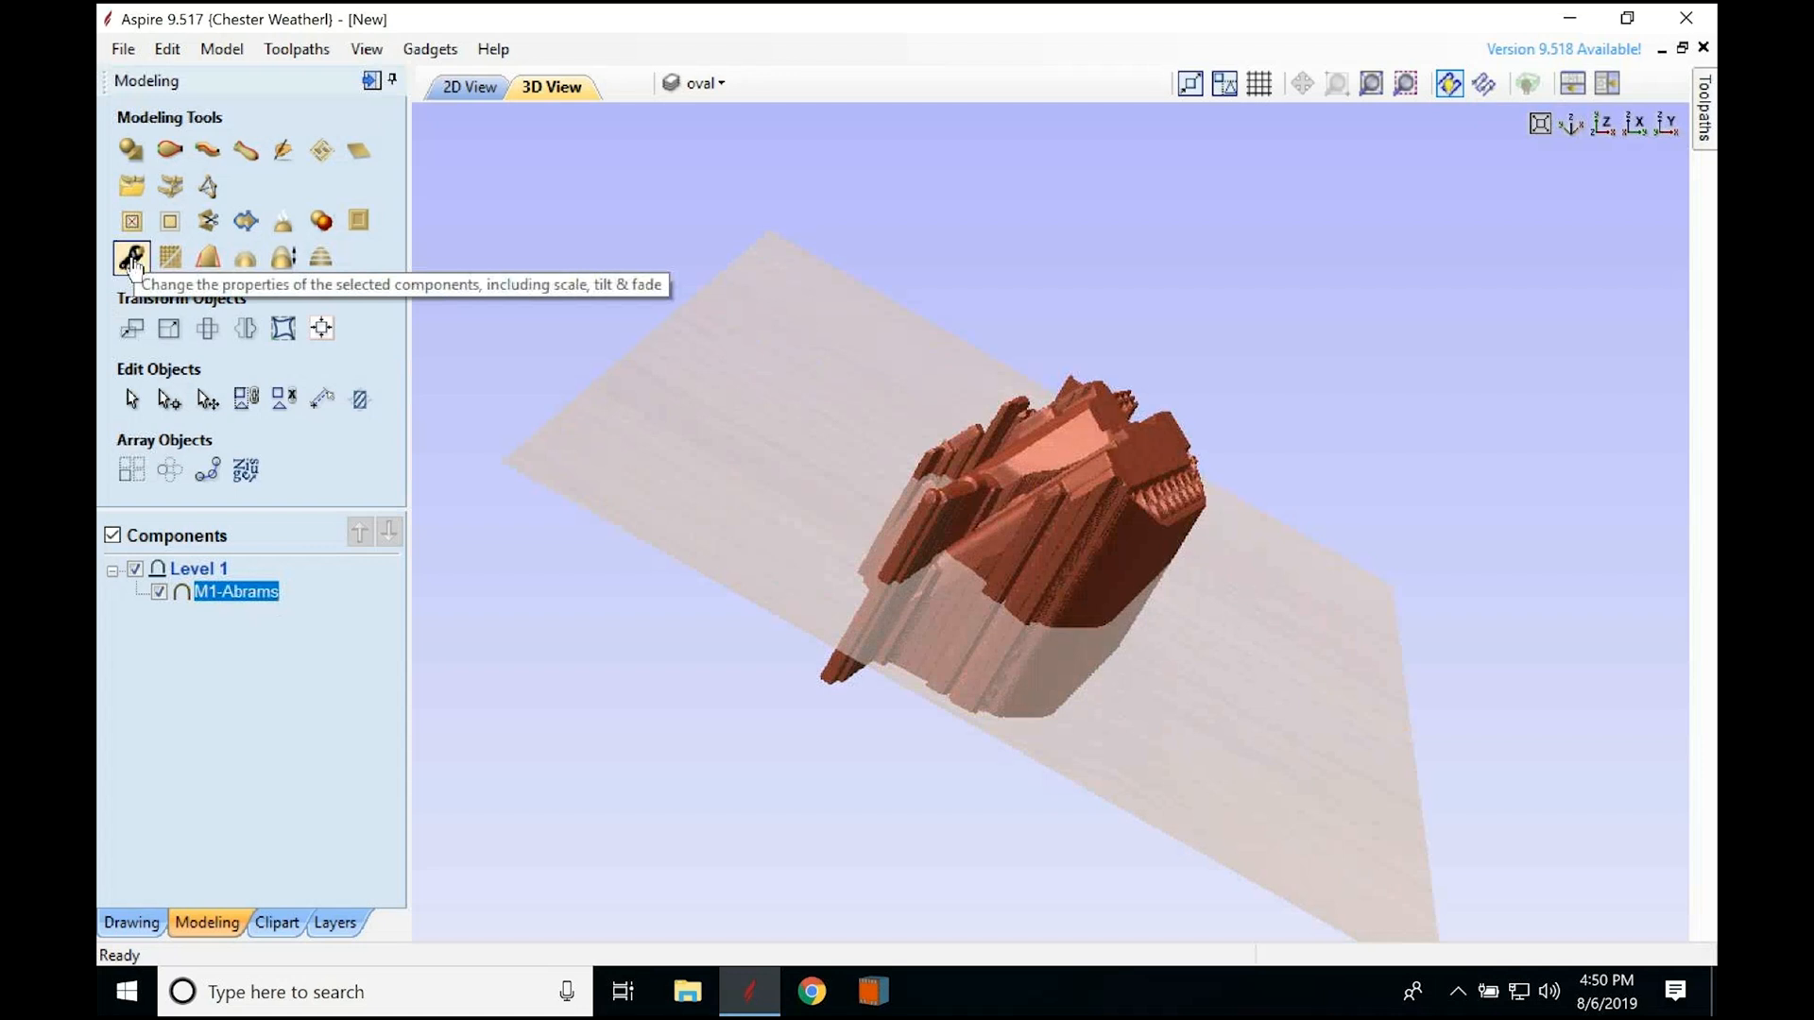
pyautogui.click(133, 258)
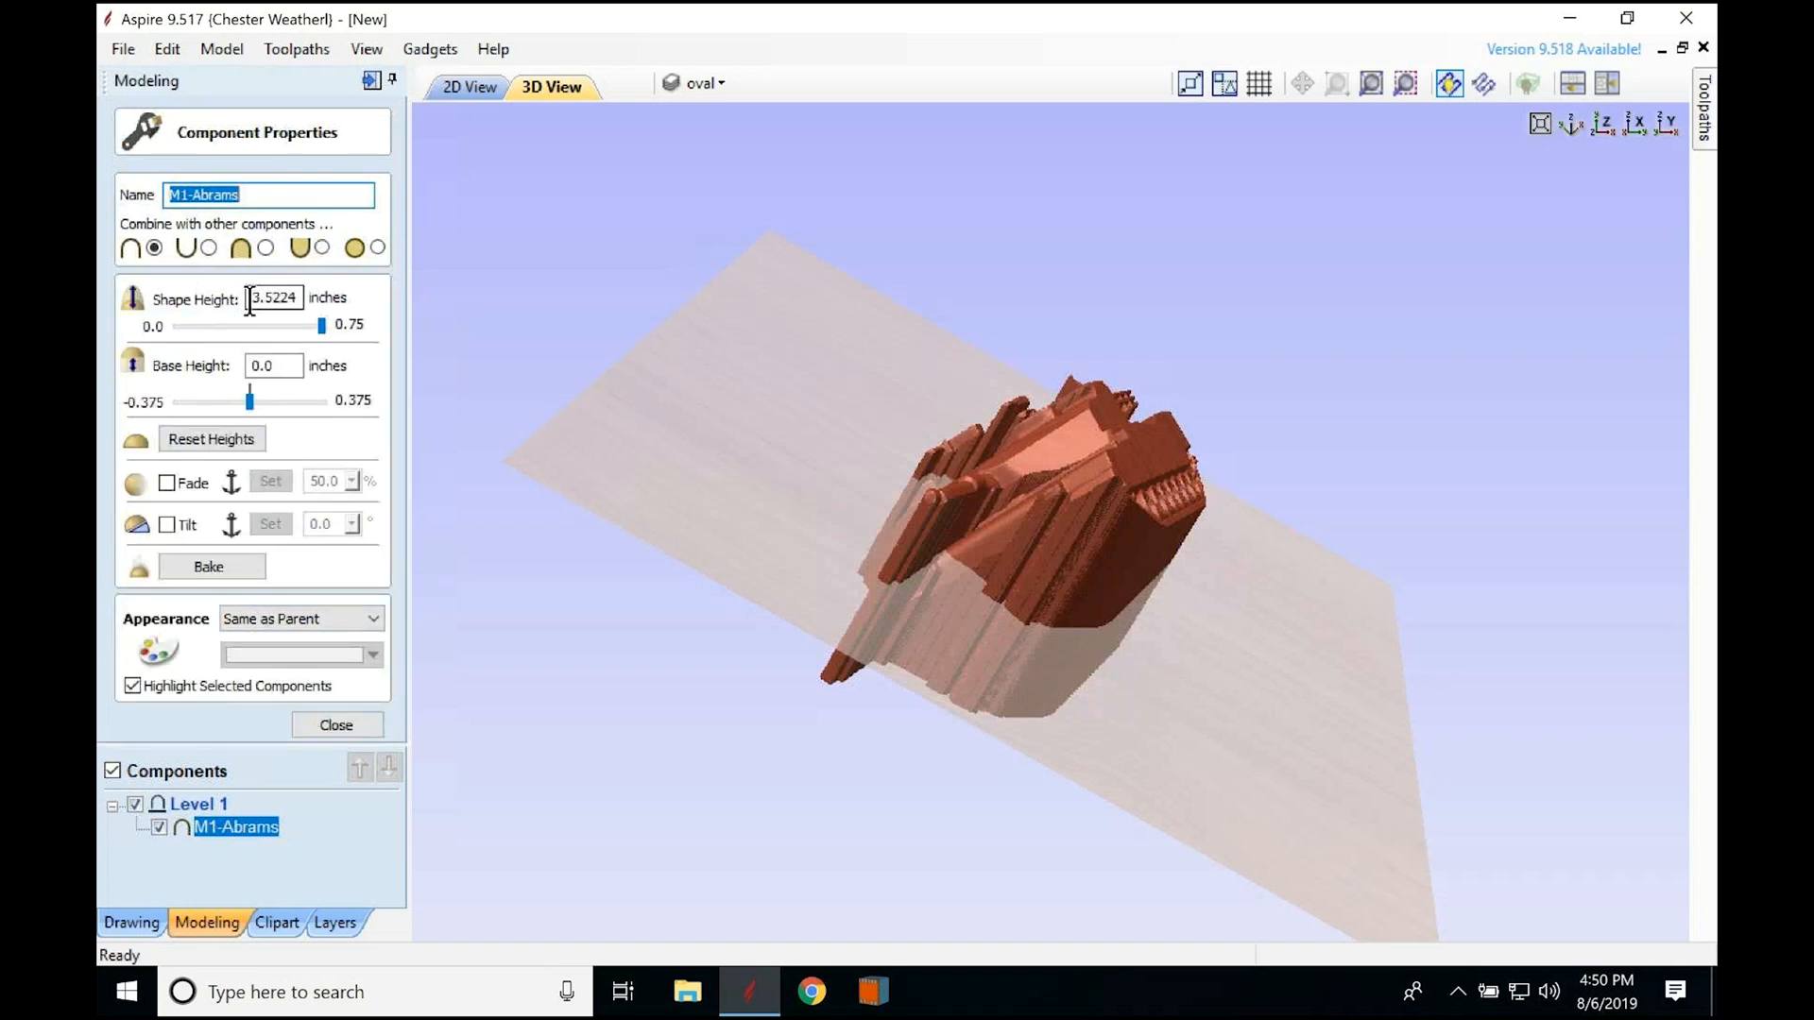
pyautogui.moveTo(249, 300); pyautogui.dragTo(326, 310)
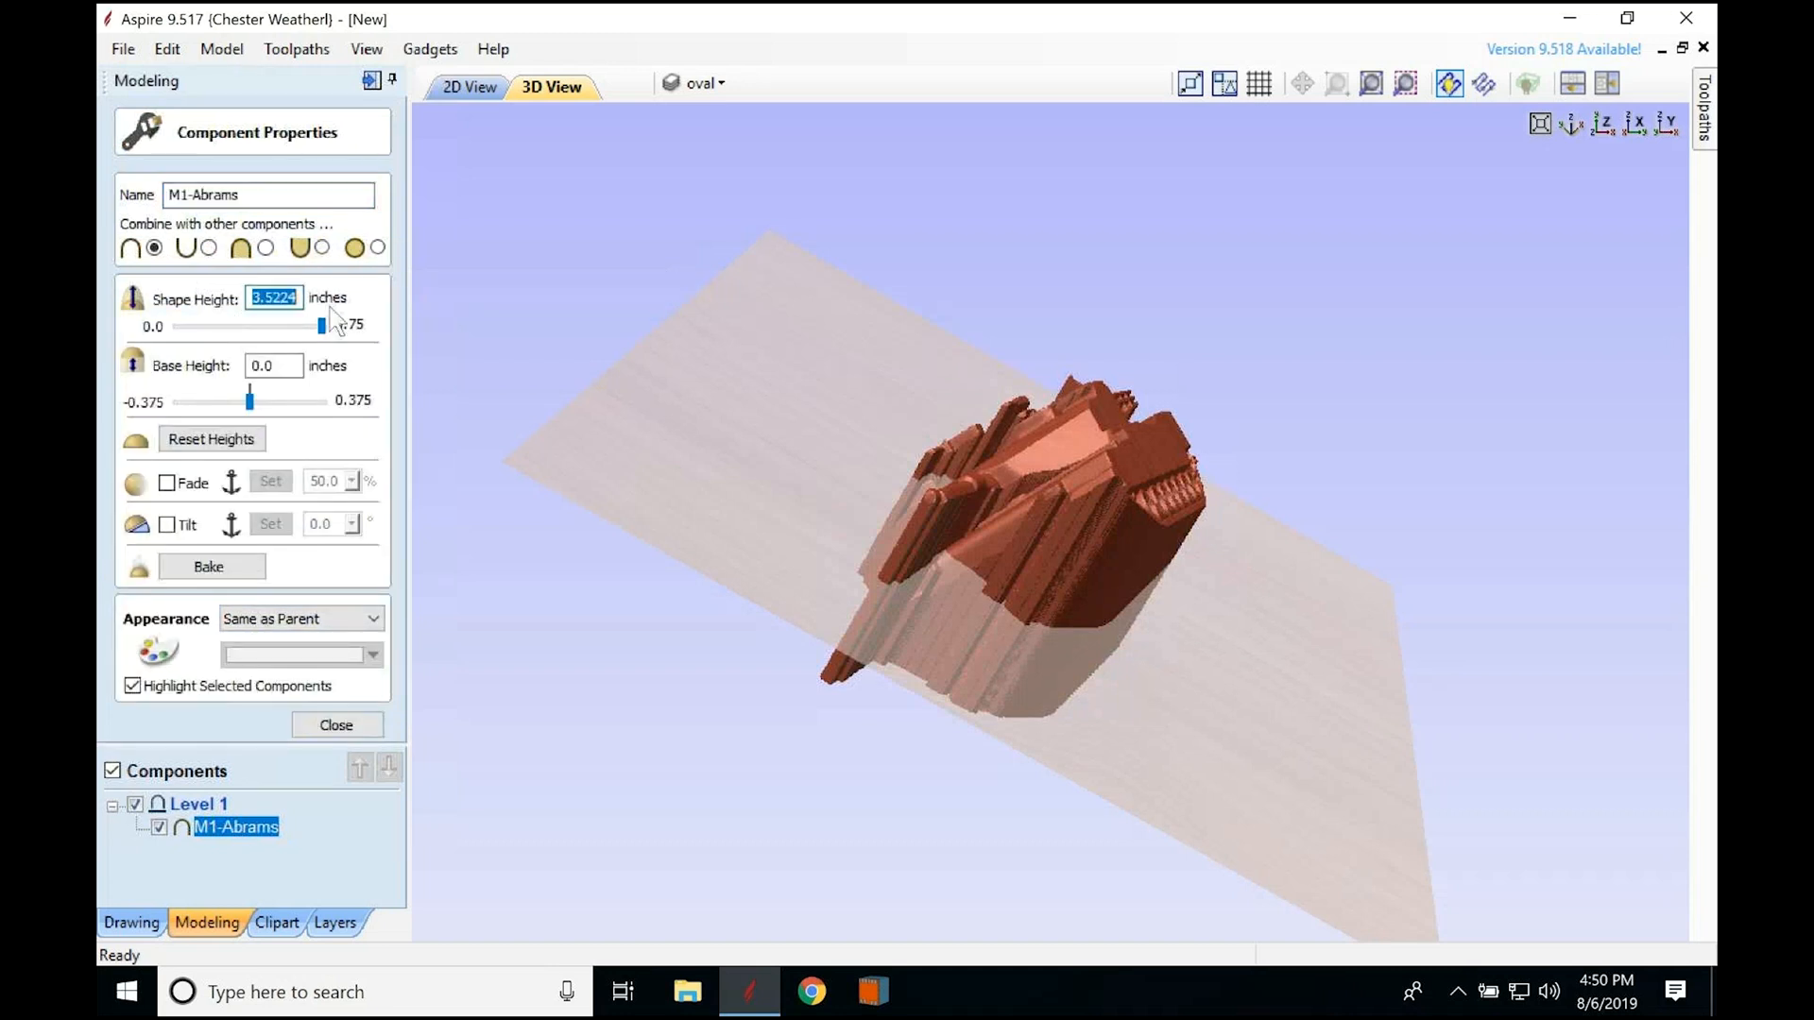
pyautogui.write('.375')
pyautogui.press('Return')
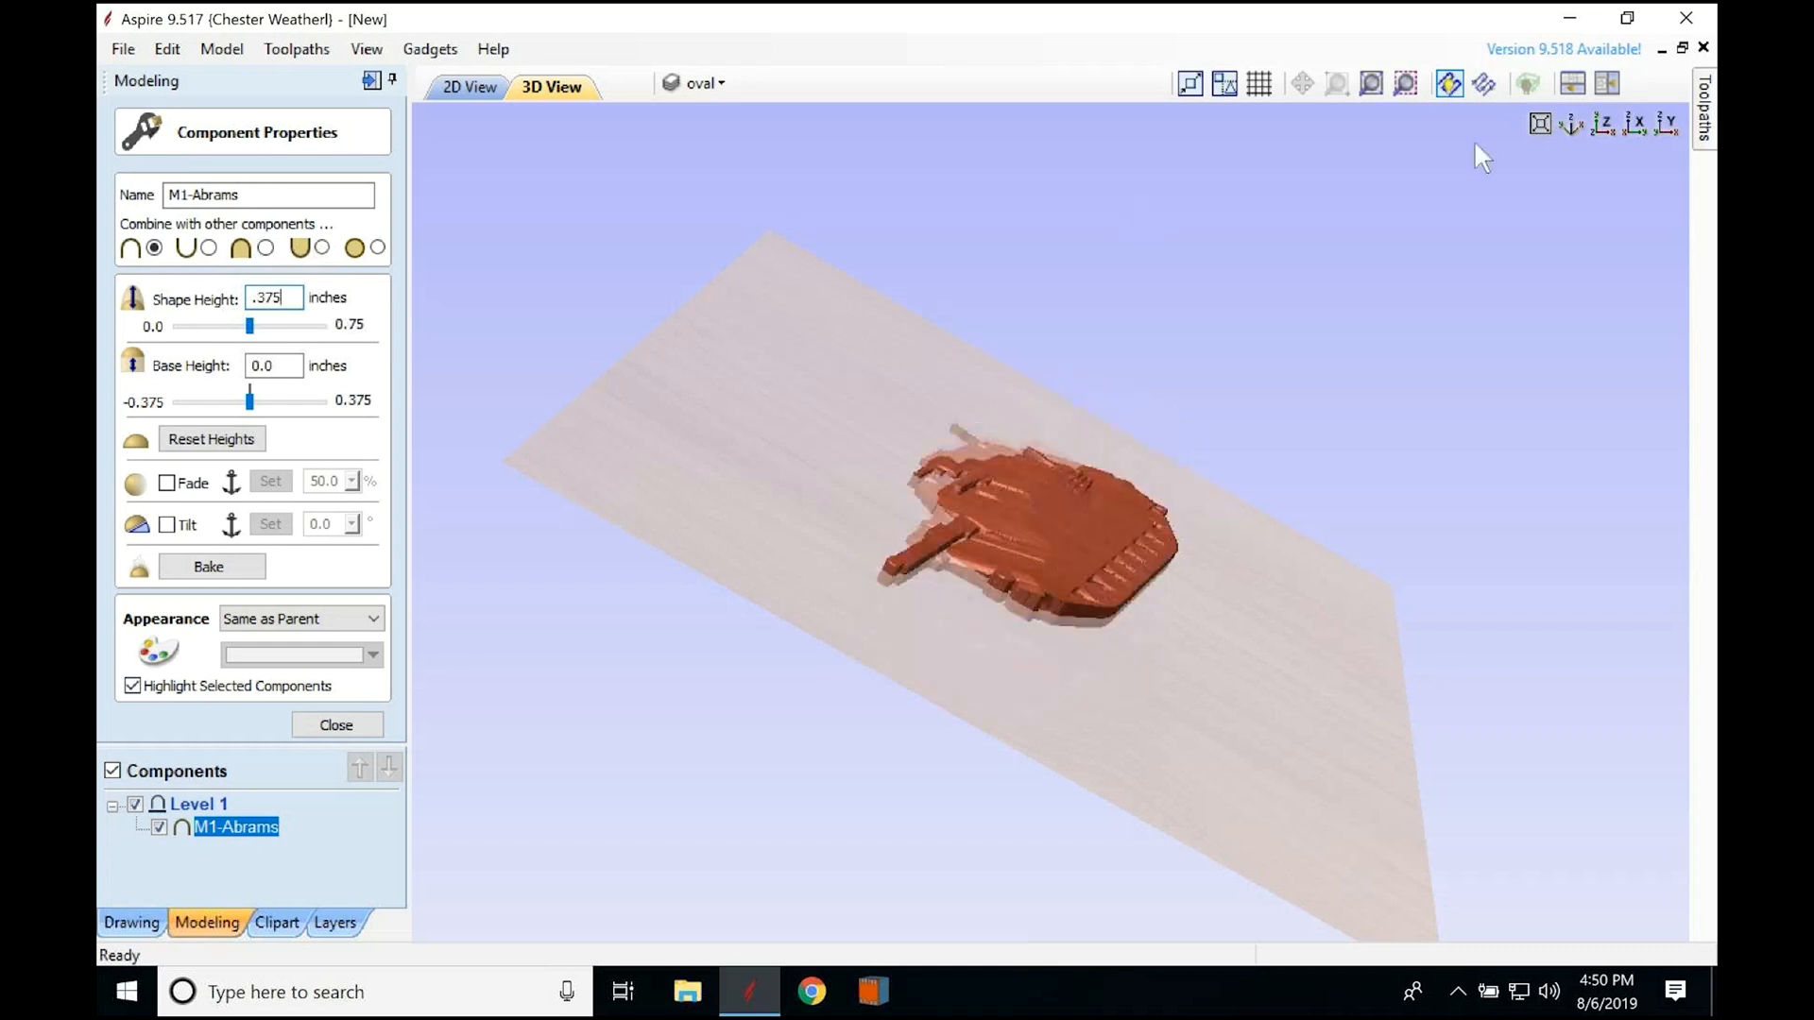
pyautogui.click(1606, 122)
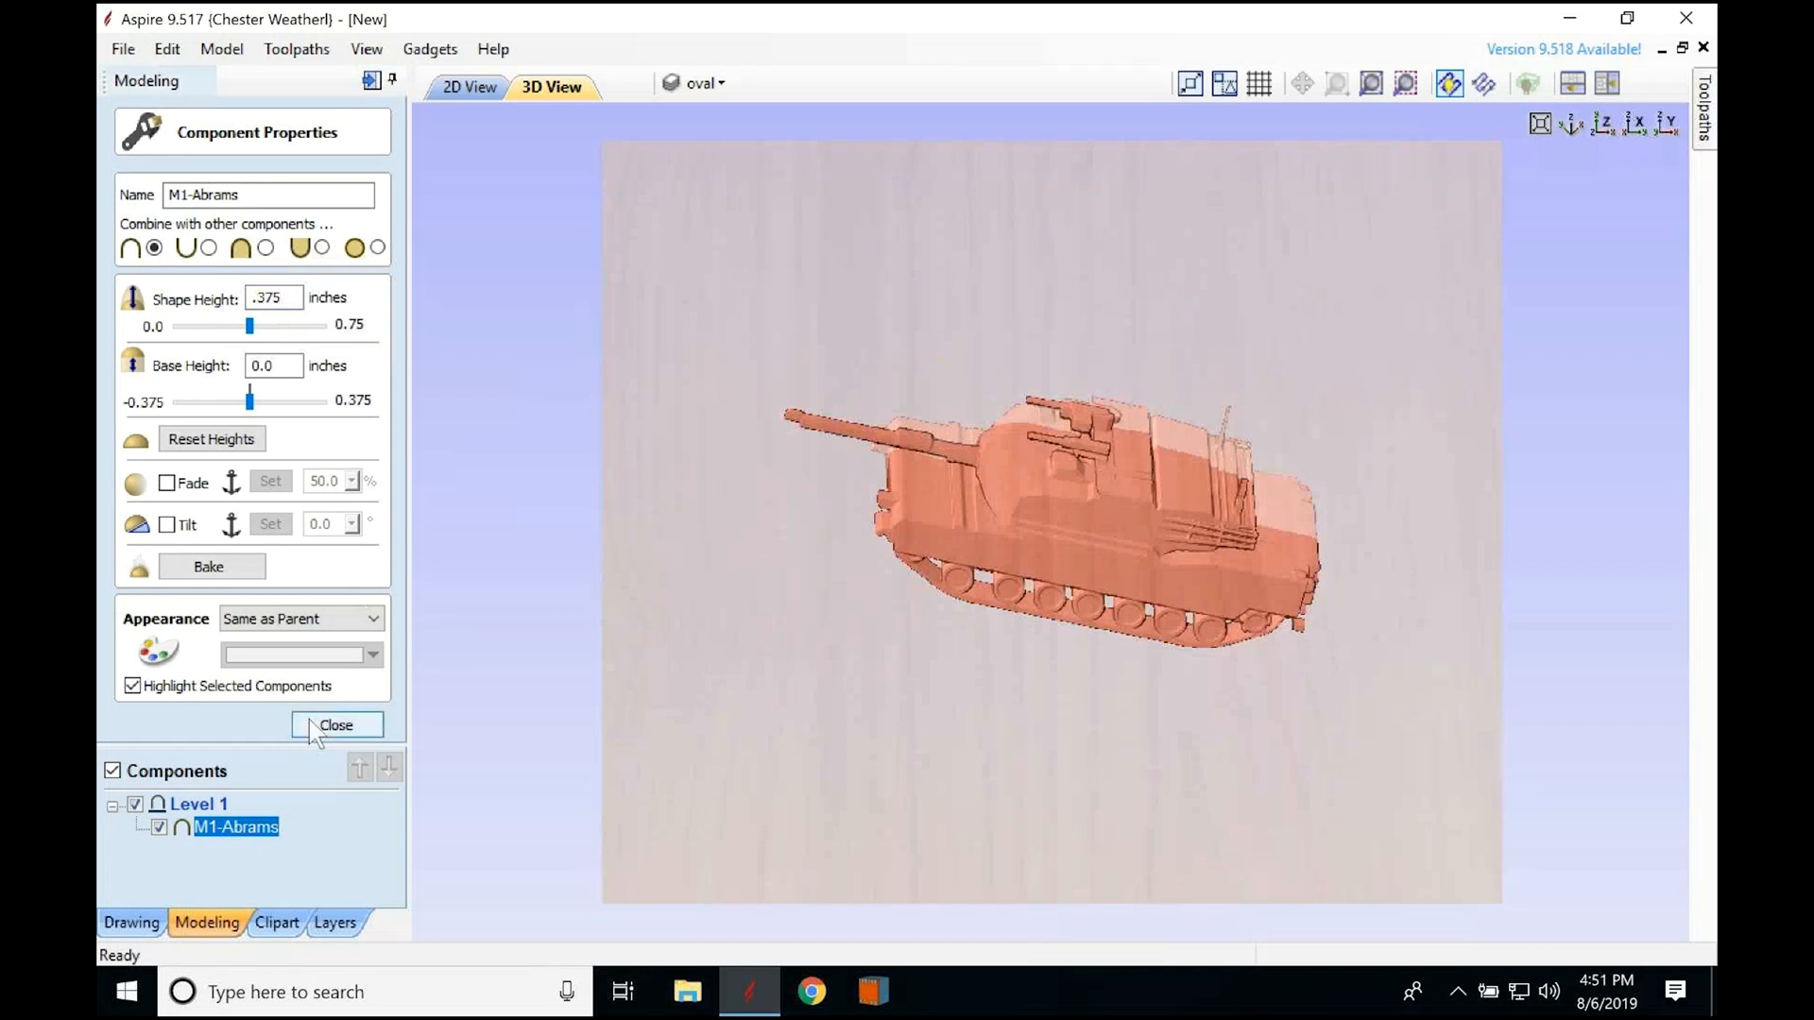
pyautogui.click(336, 724)
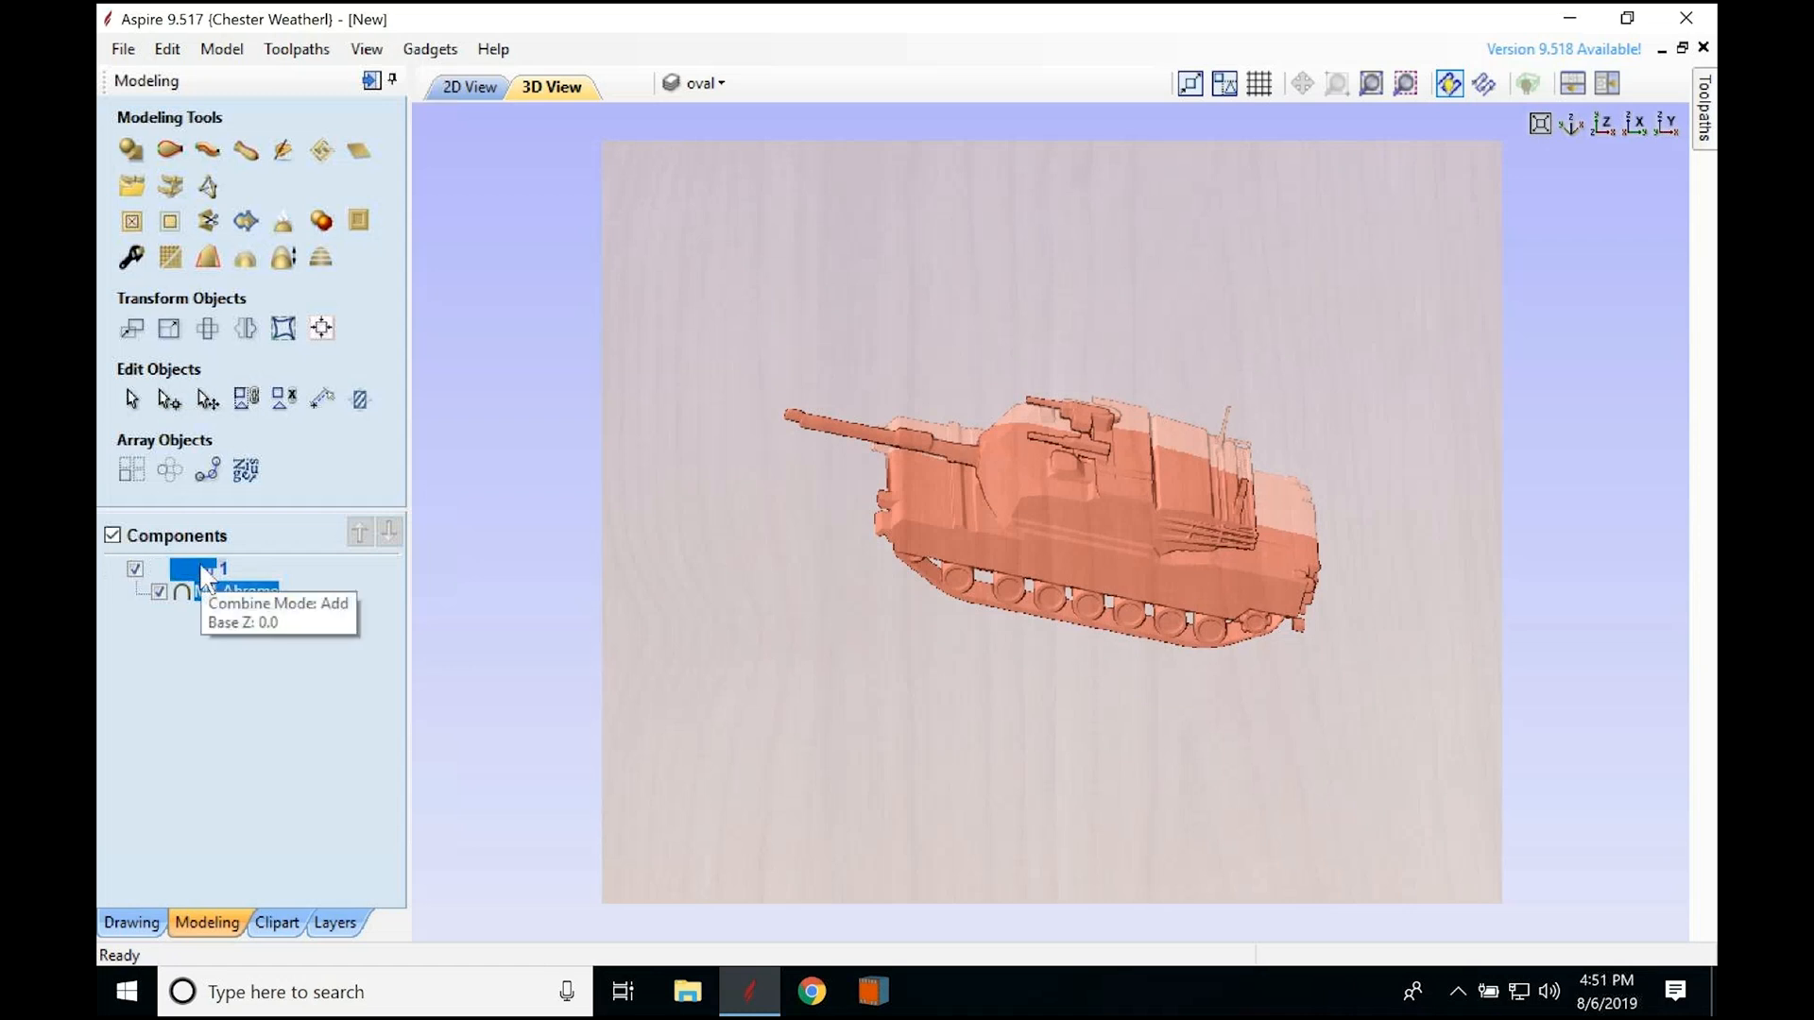
# Step: Insert two new component levels above Level 1 and add a zero plane component to Level 3
pyautogui.rightClick(204, 570)
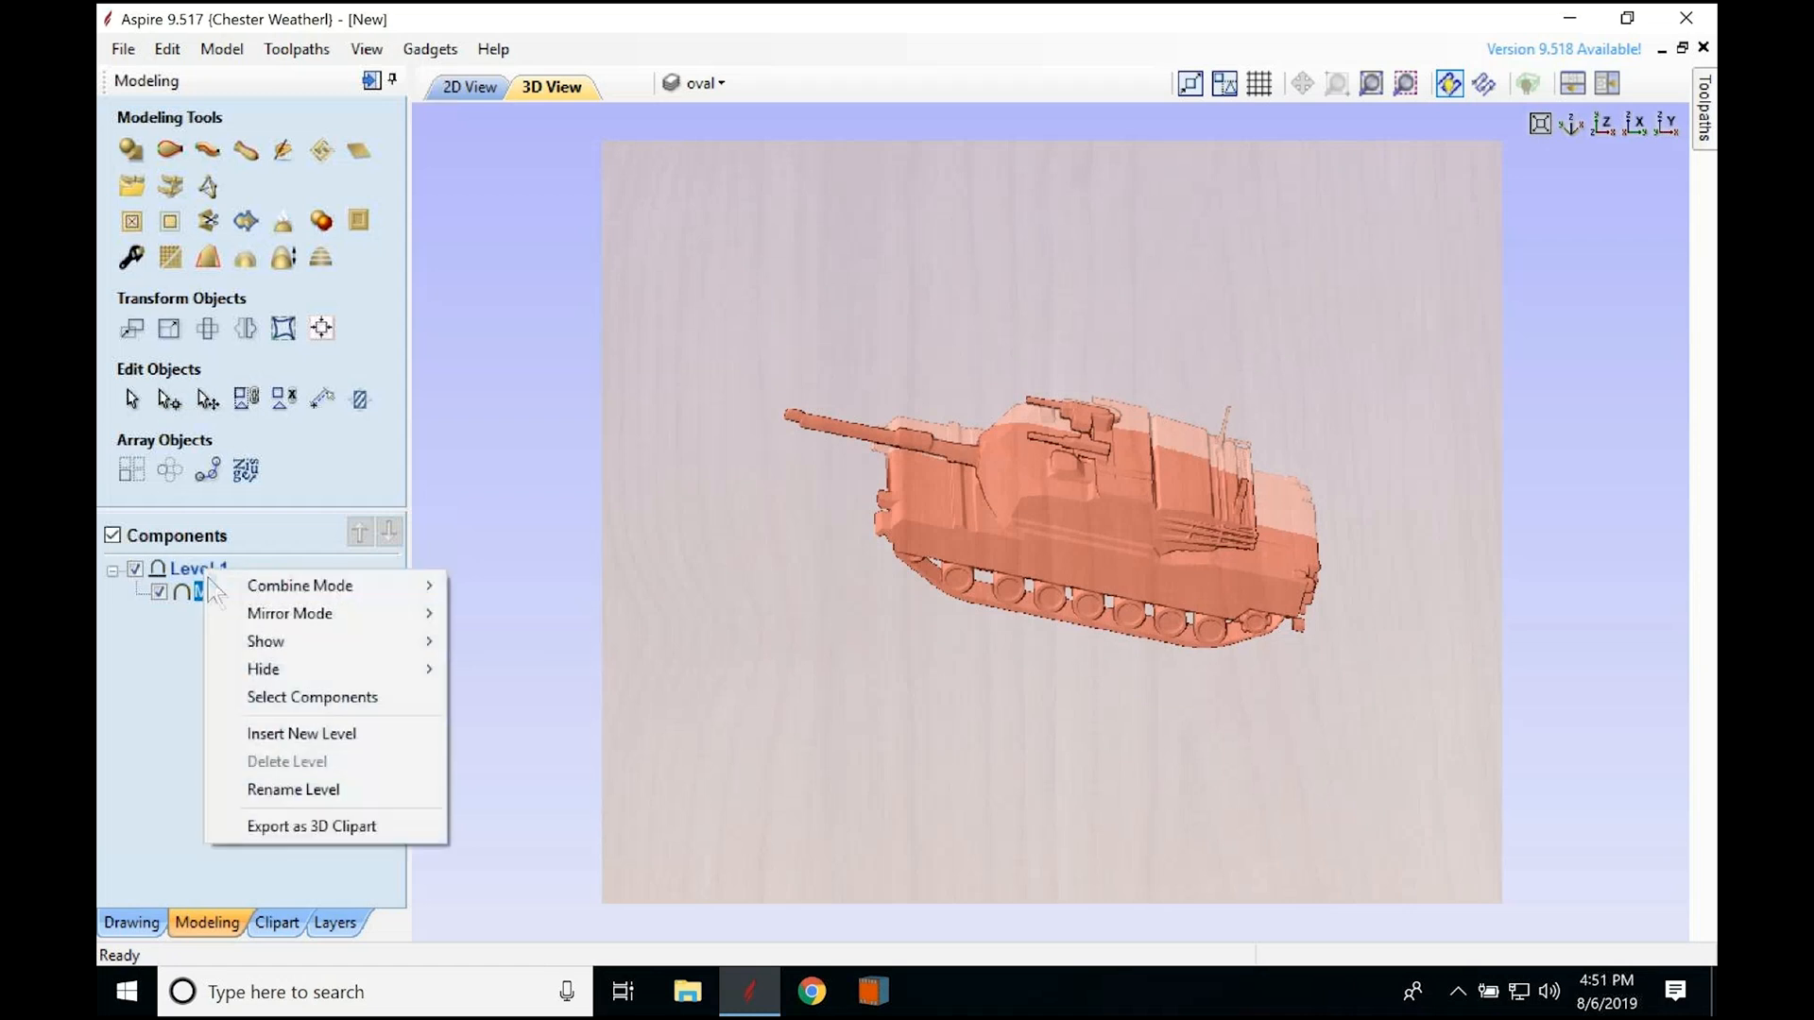
pyautogui.click(244, 739)
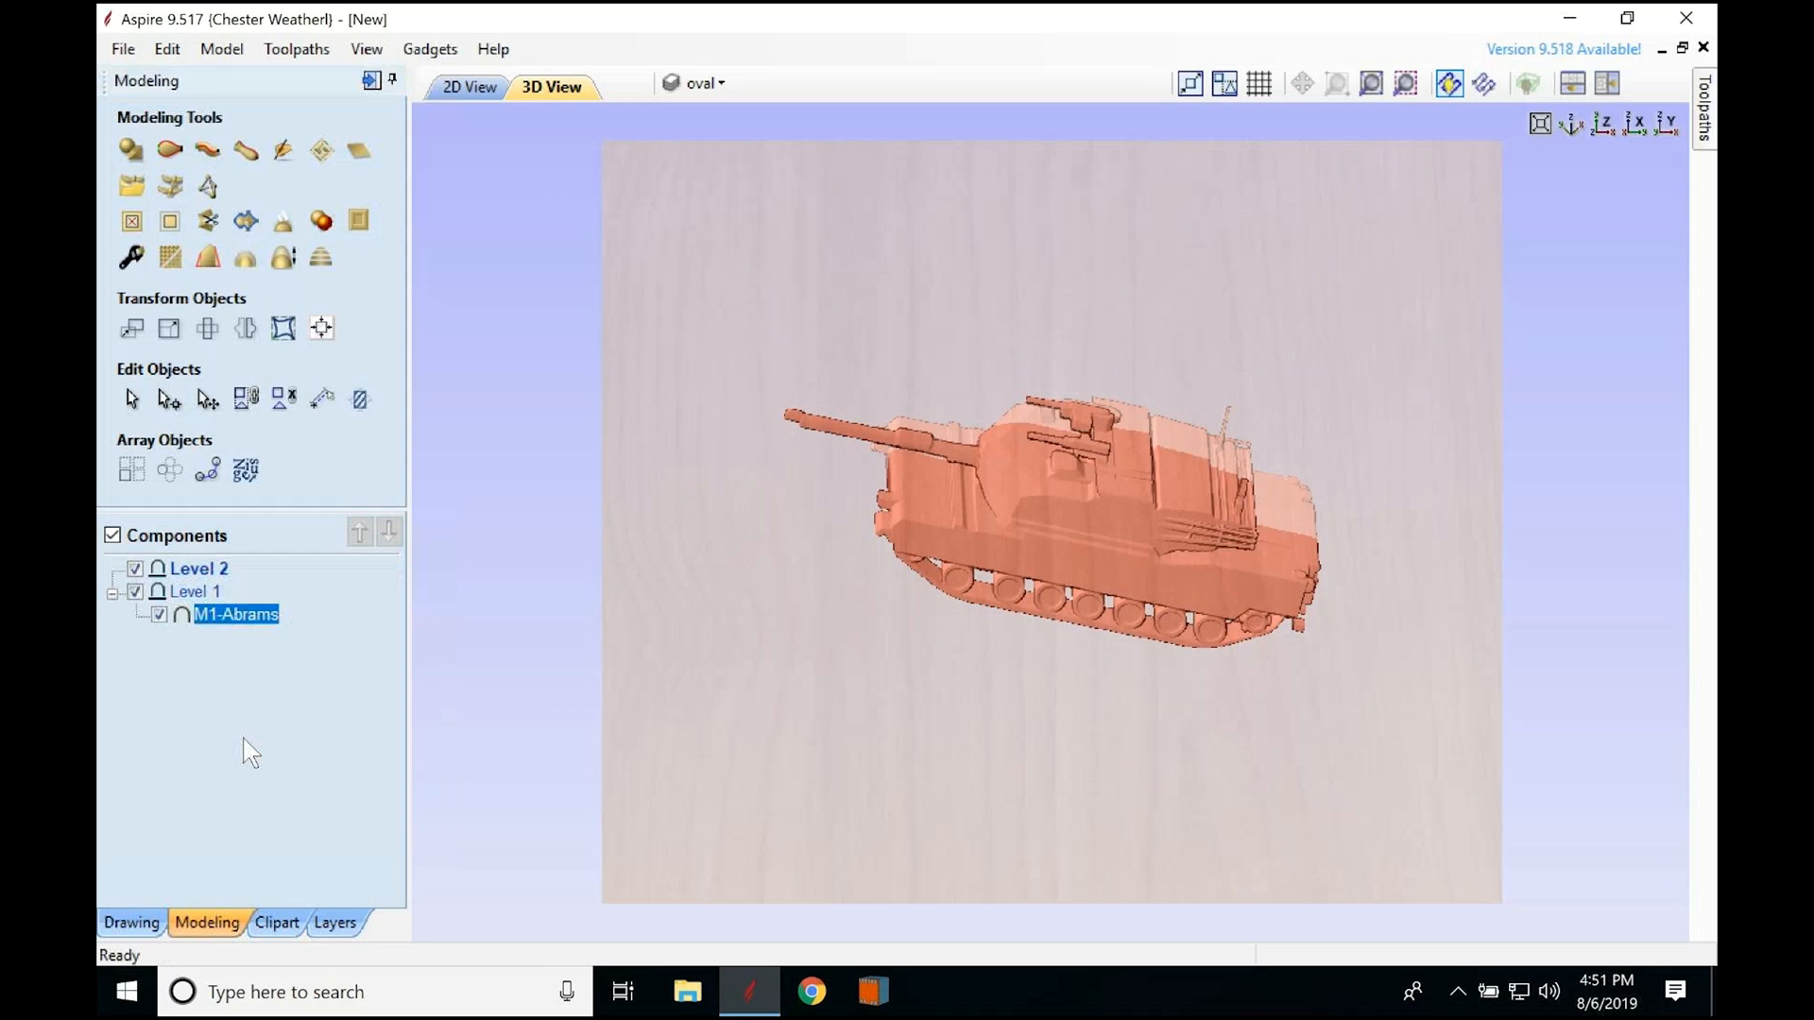
pyautogui.rightClick(209, 568)
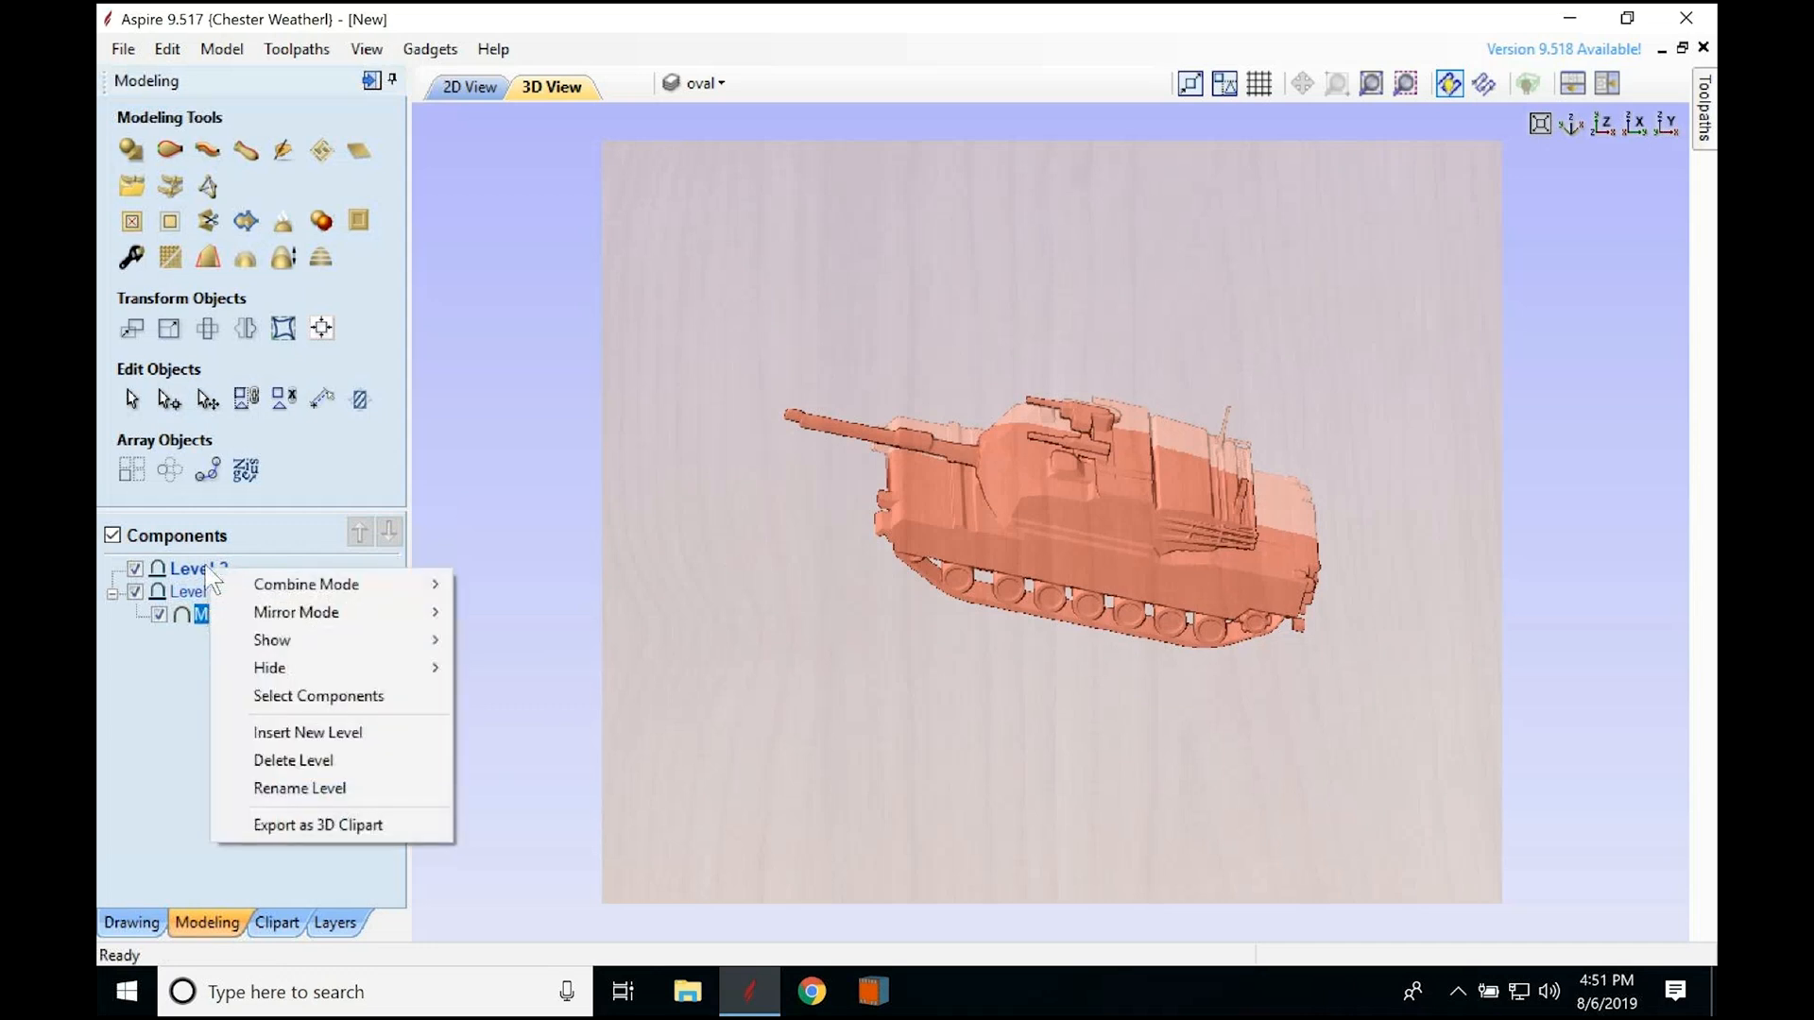
pyautogui.click(244, 736)
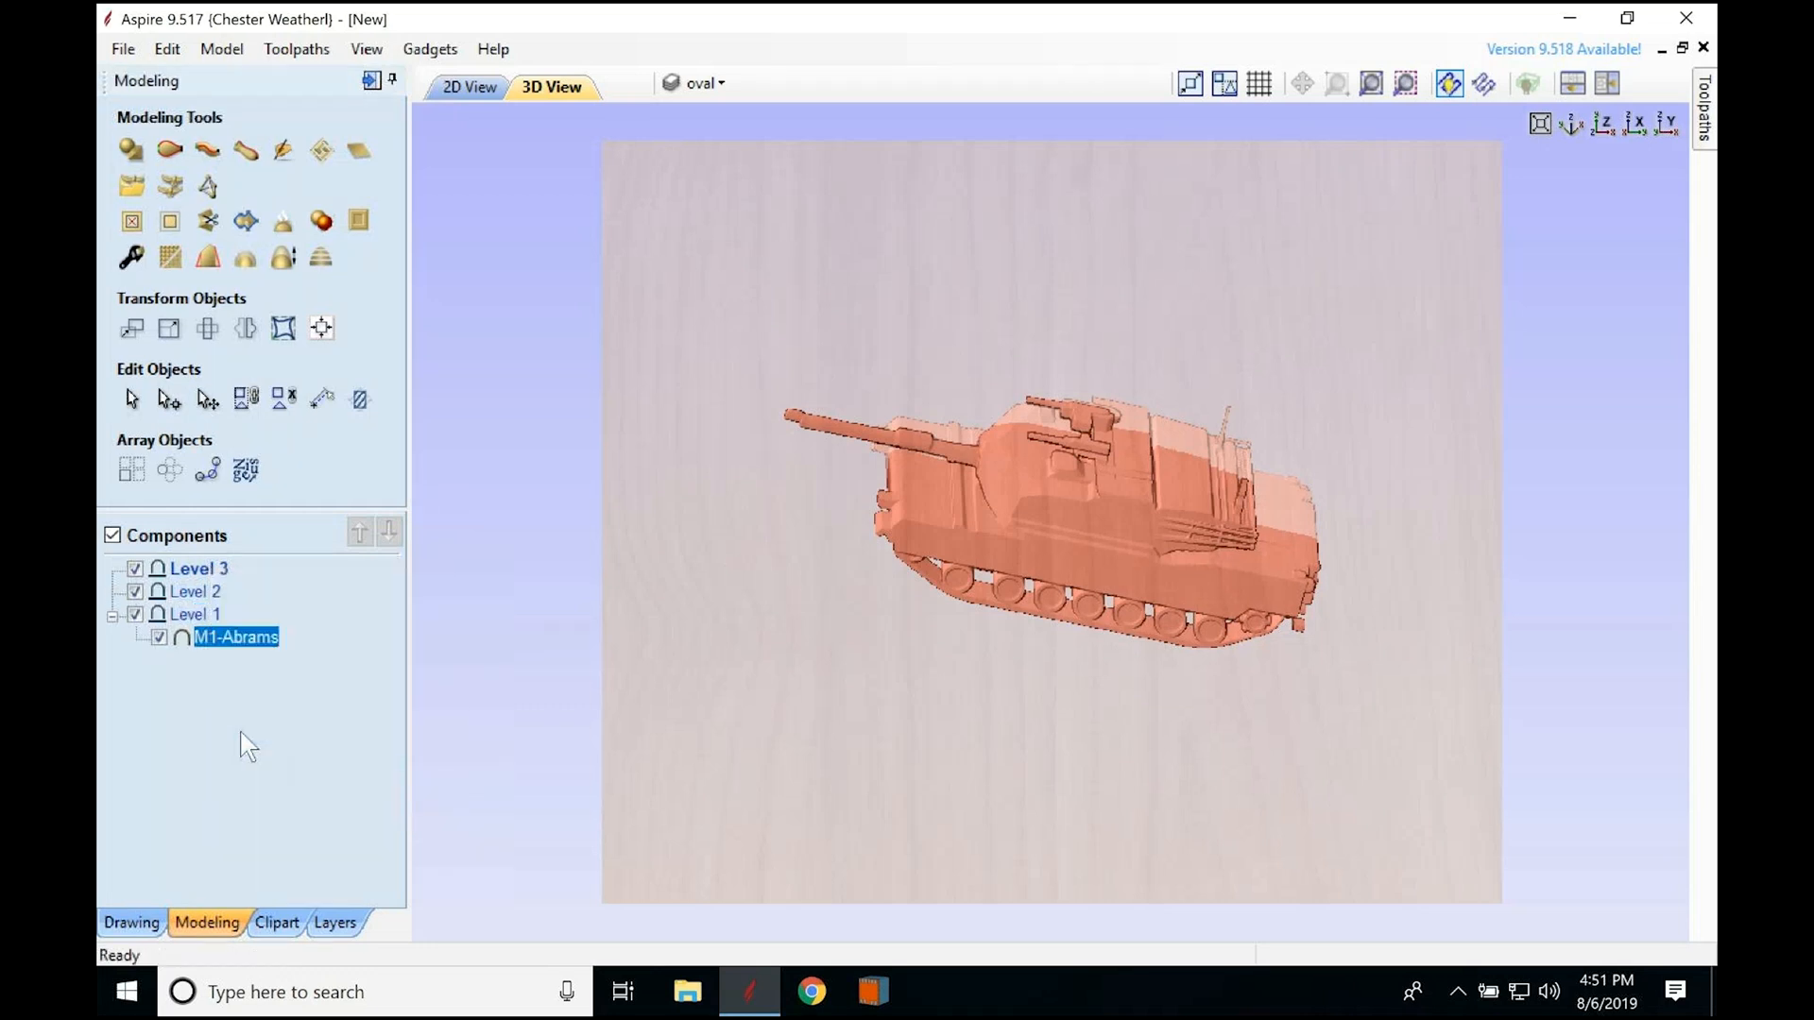
pyautogui.click(225, 570)
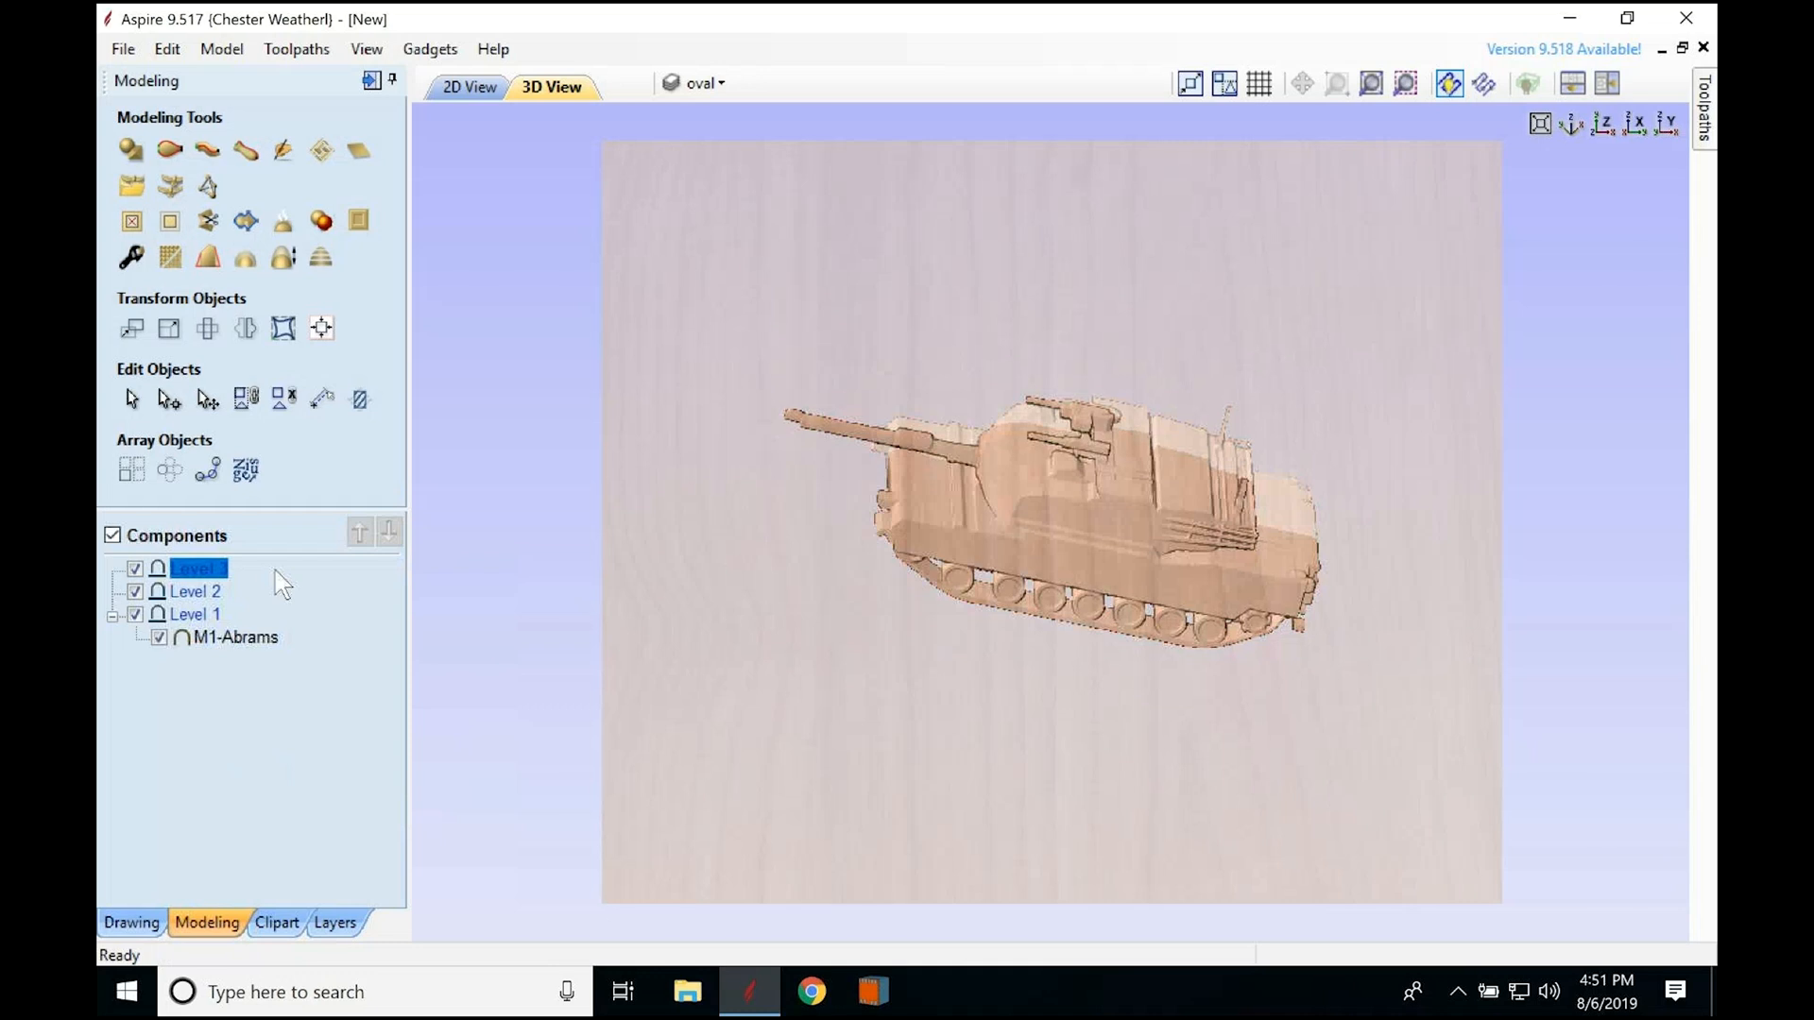
pyautogui.click(367, 154)
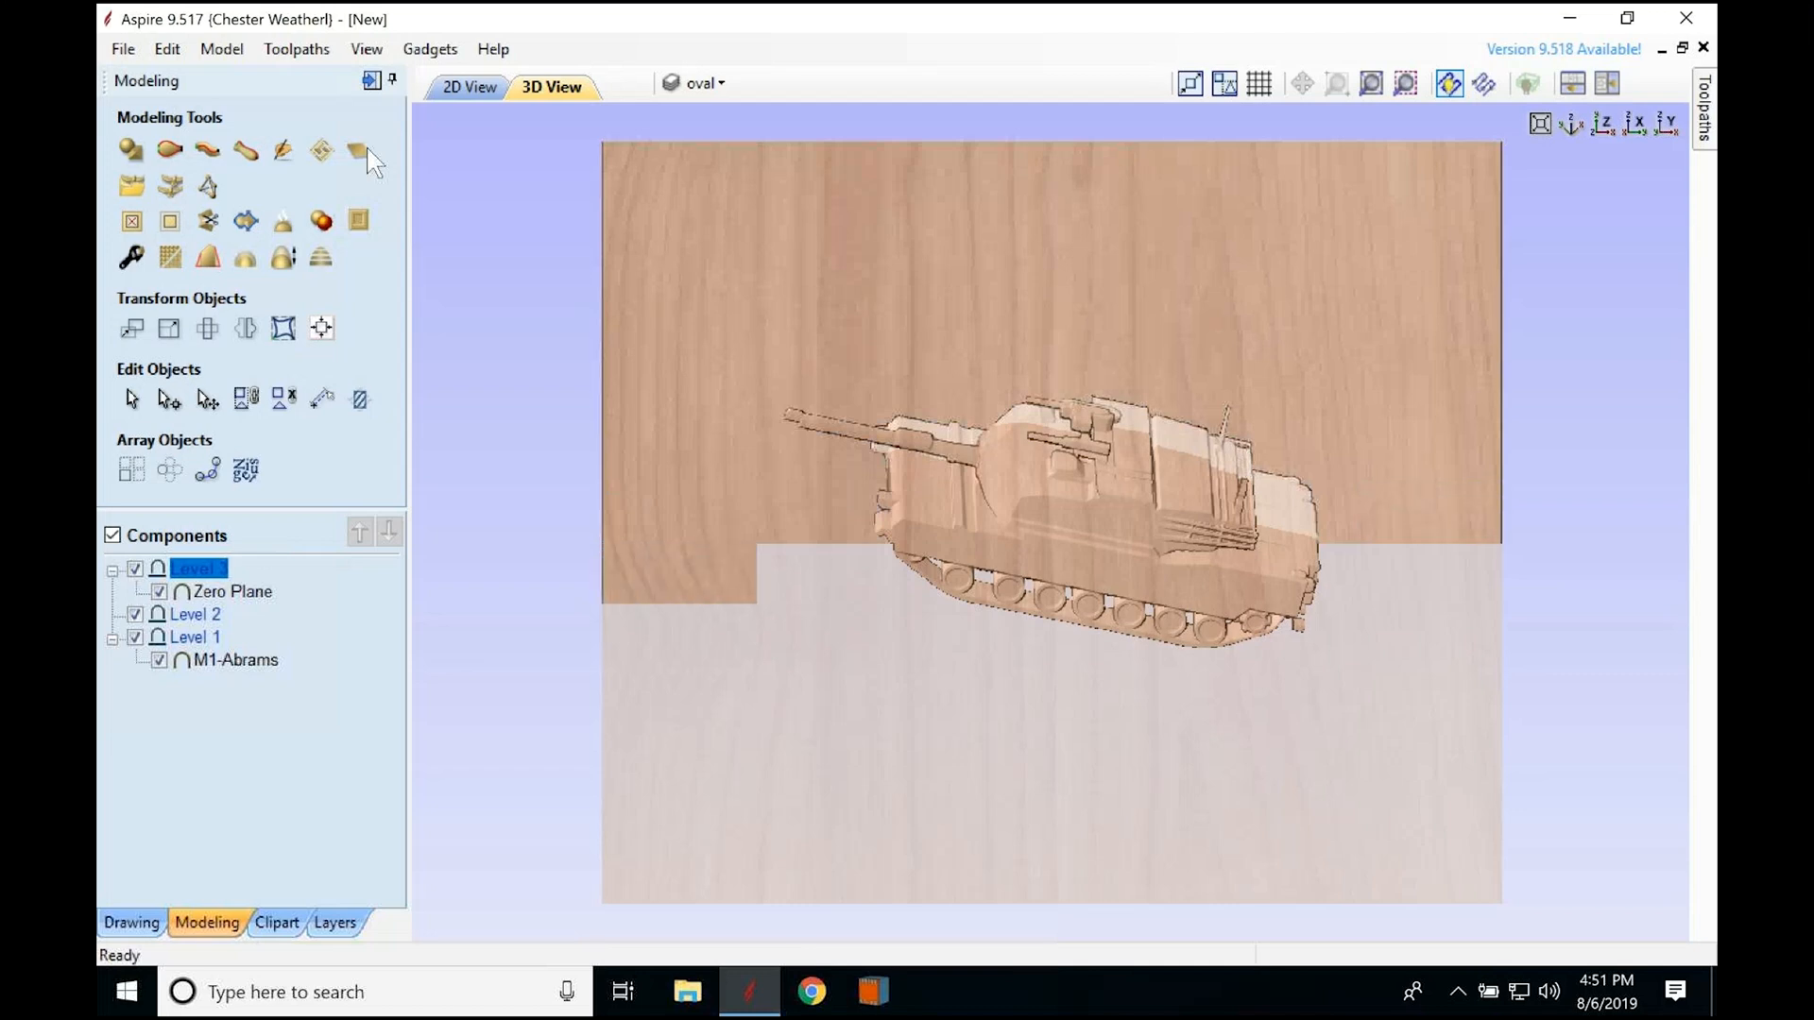
# Step: Delete the old tank outline vectors from inside the board's ovals in the 2D drawing
pyautogui.click(473, 88)
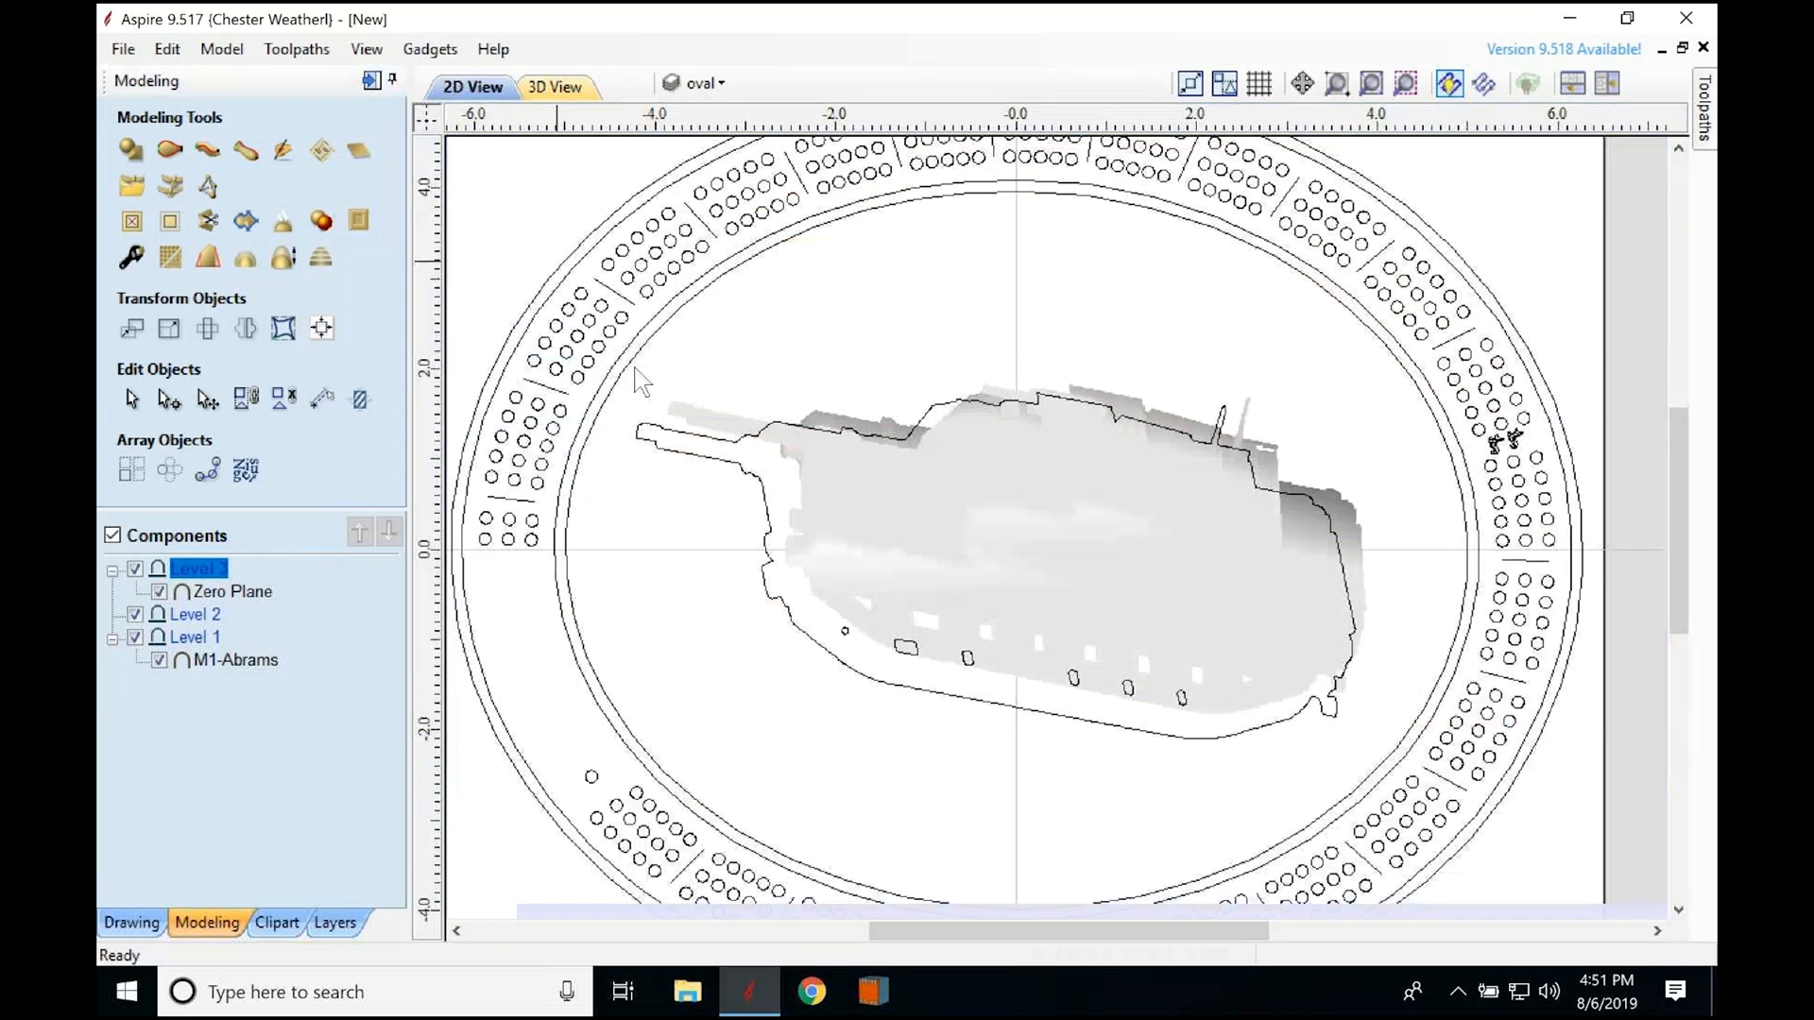
pyautogui.moveTo(1303, 743); pyautogui.dragTo(699, 381)
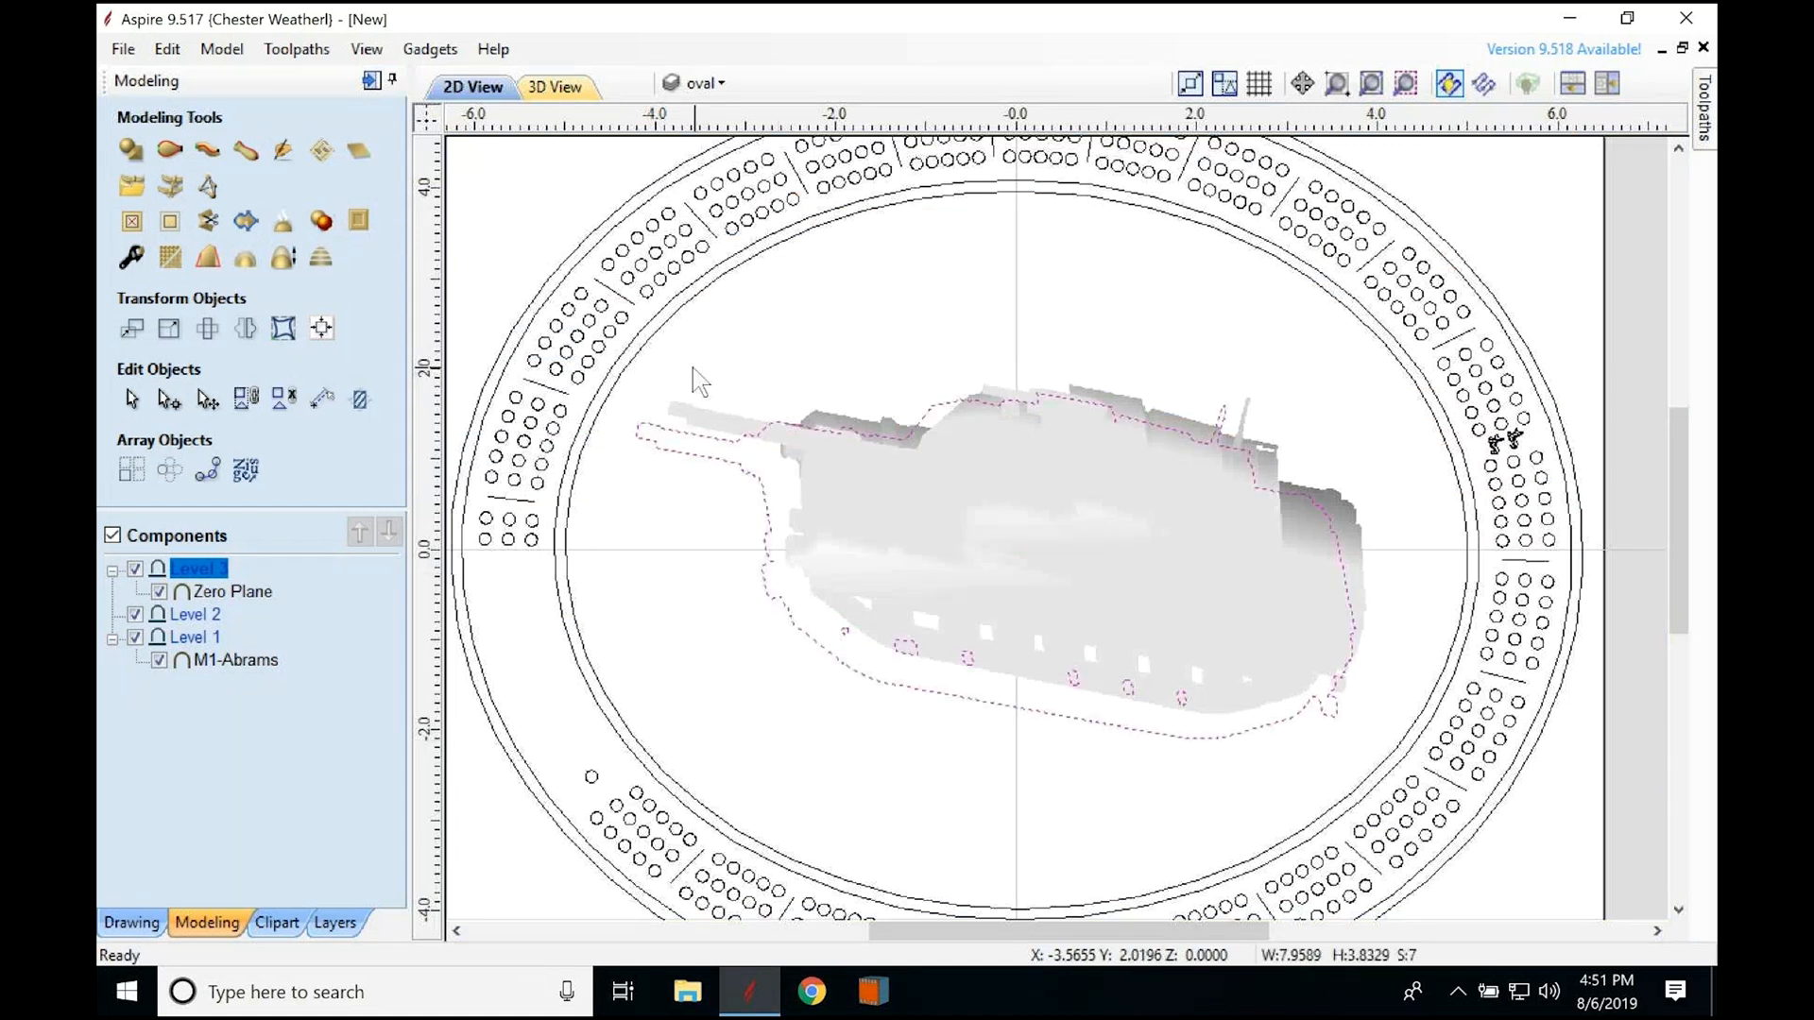
pyautogui.click(699, 381)
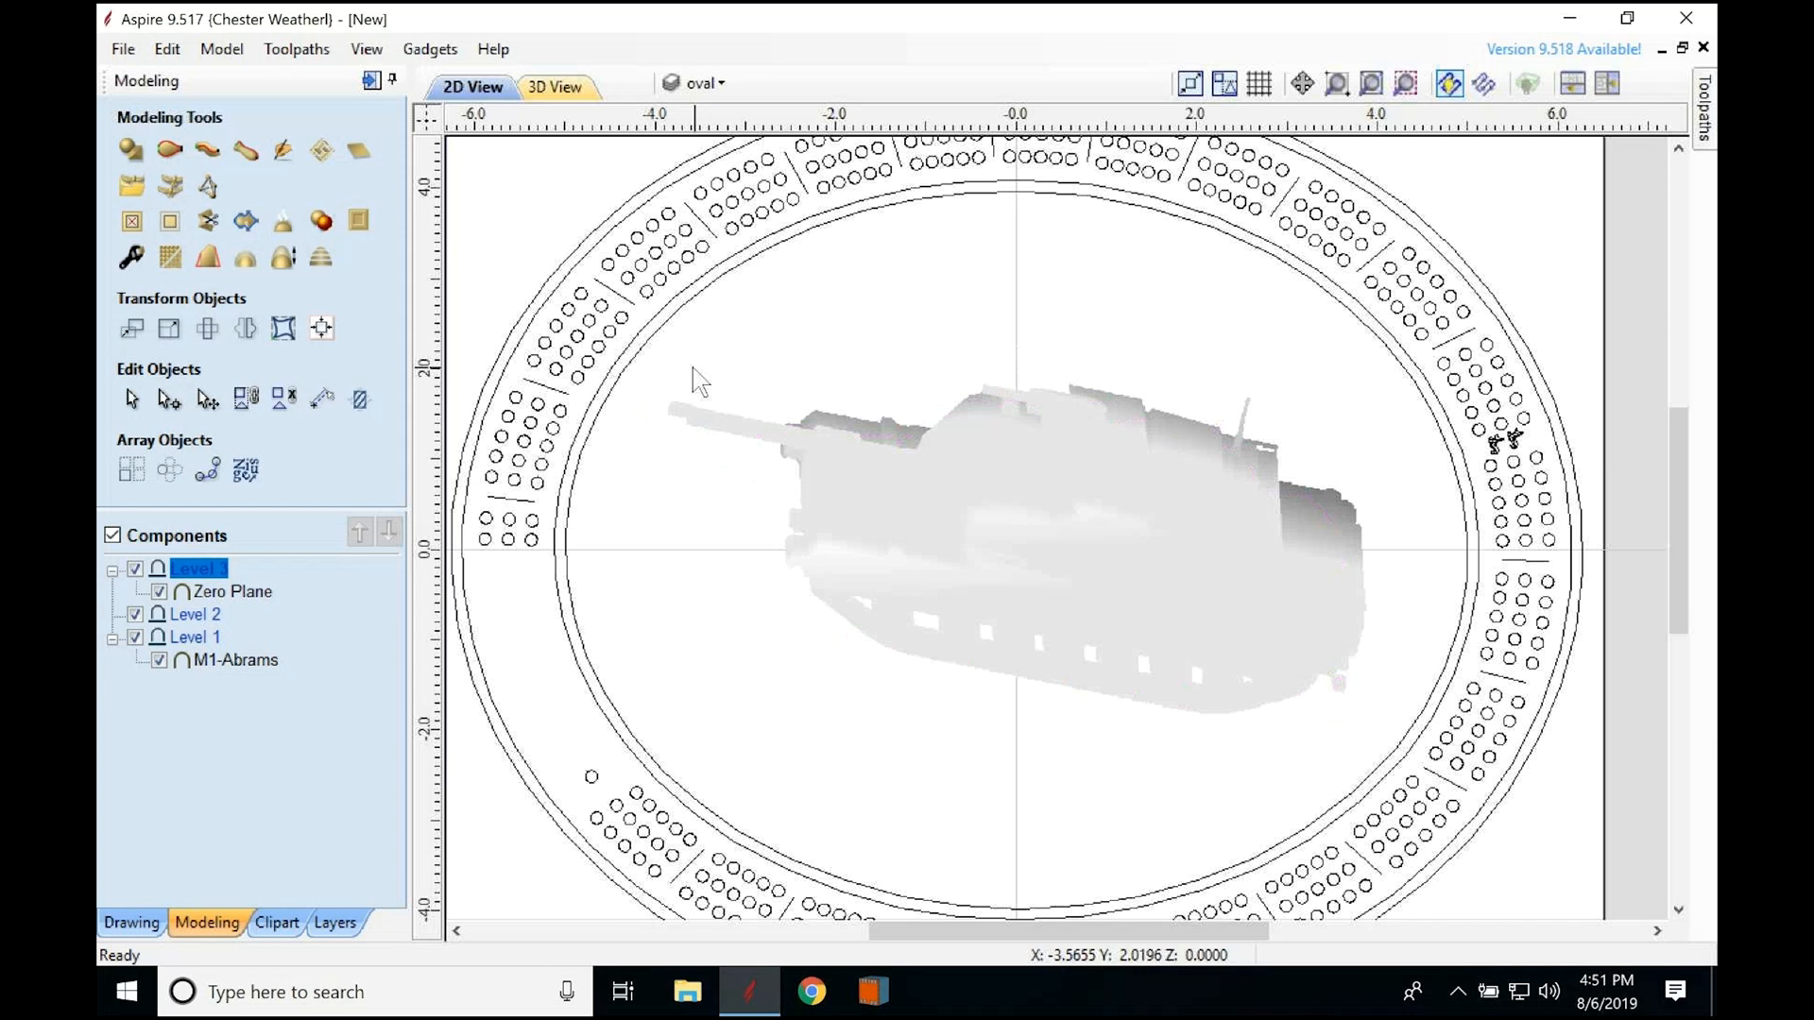
# Step: Create a subtractive component named Dish from the innermost oval, using a 45-degree rounded profile with no height limit
pyautogui.click(667, 322)
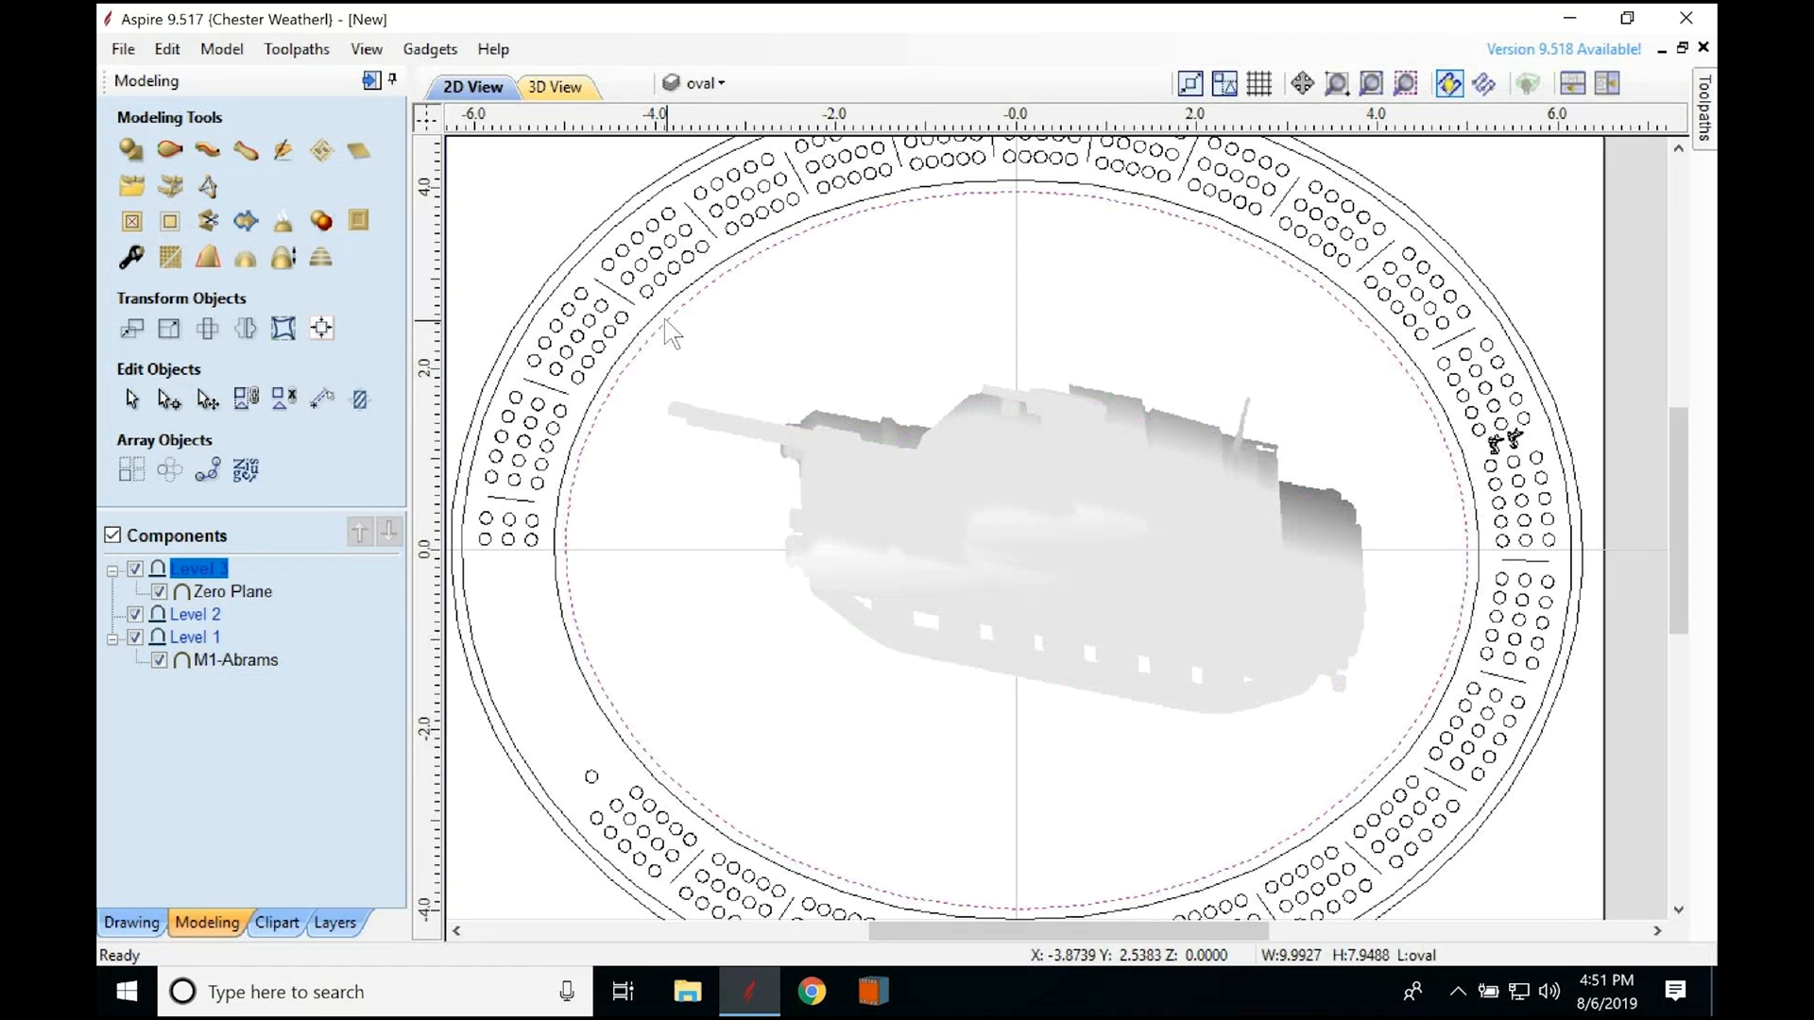
pyautogui.click(130, 153)
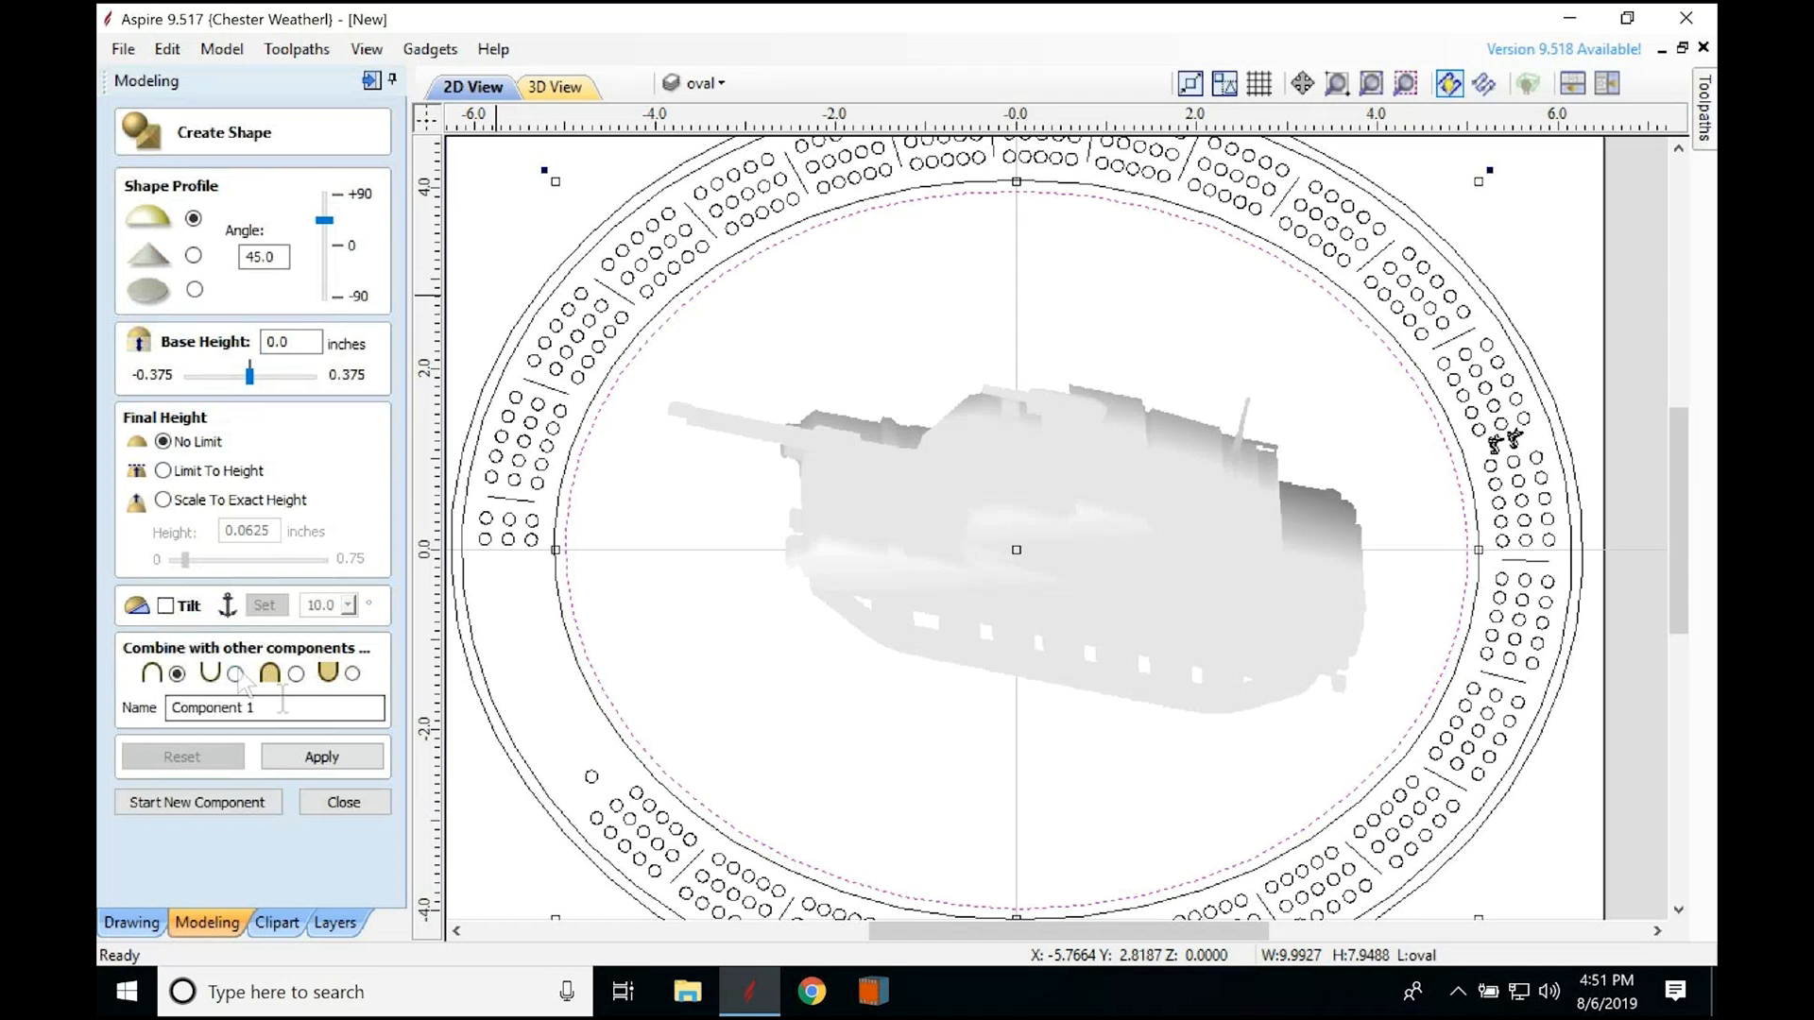
pyautogui.click(236, 673)
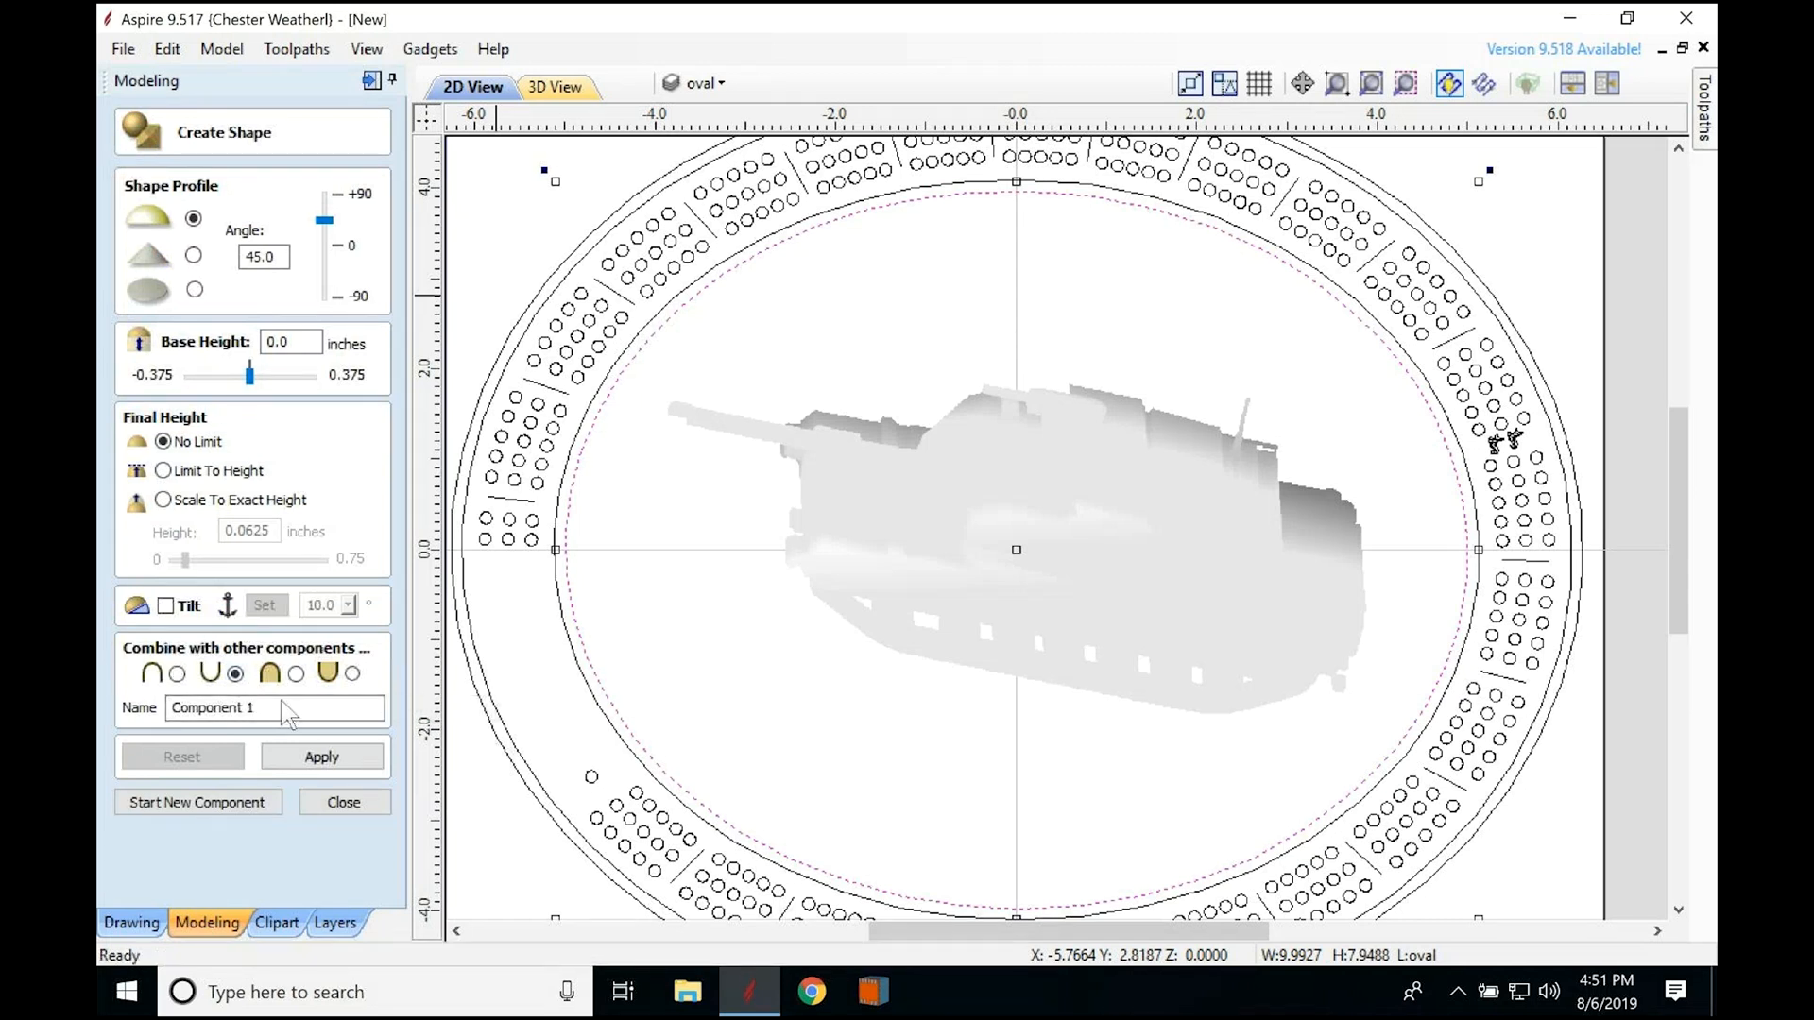
pyautogui.moveTo(286, 715); pyautogui.dragTo(162, 715)
pyautogui.write('Dish')
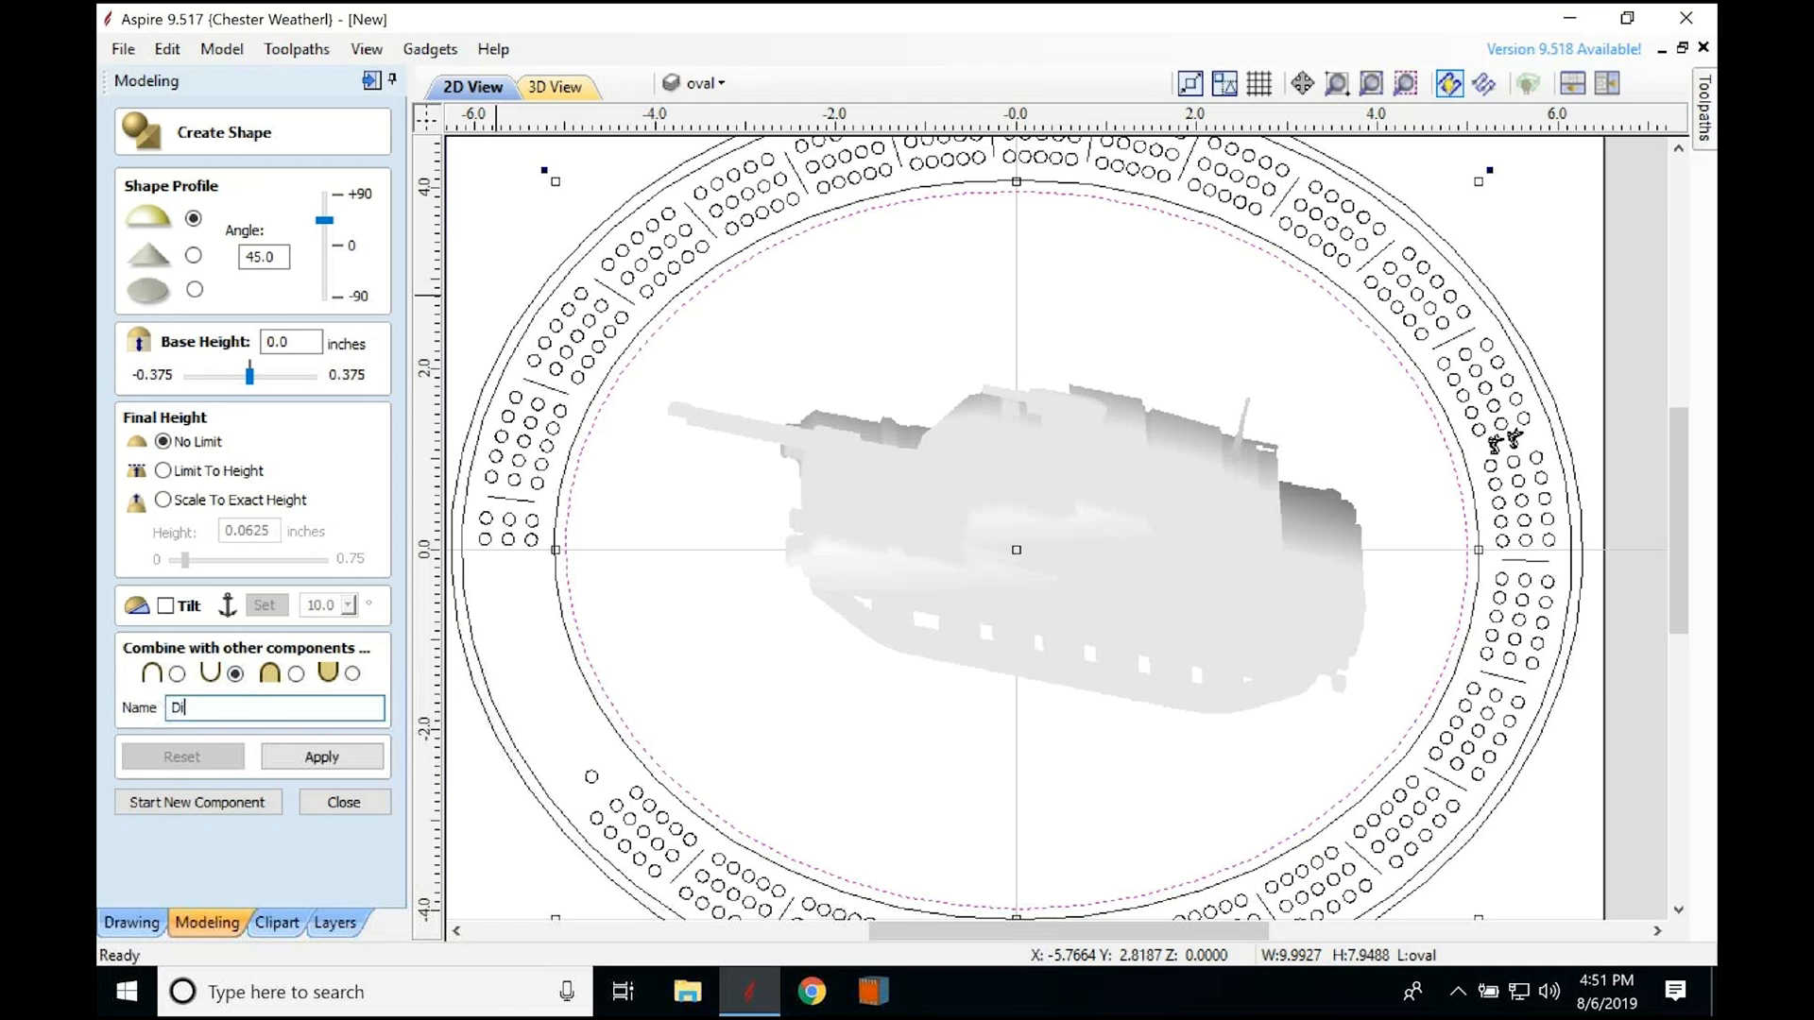
pyautogui.click(302, 756)
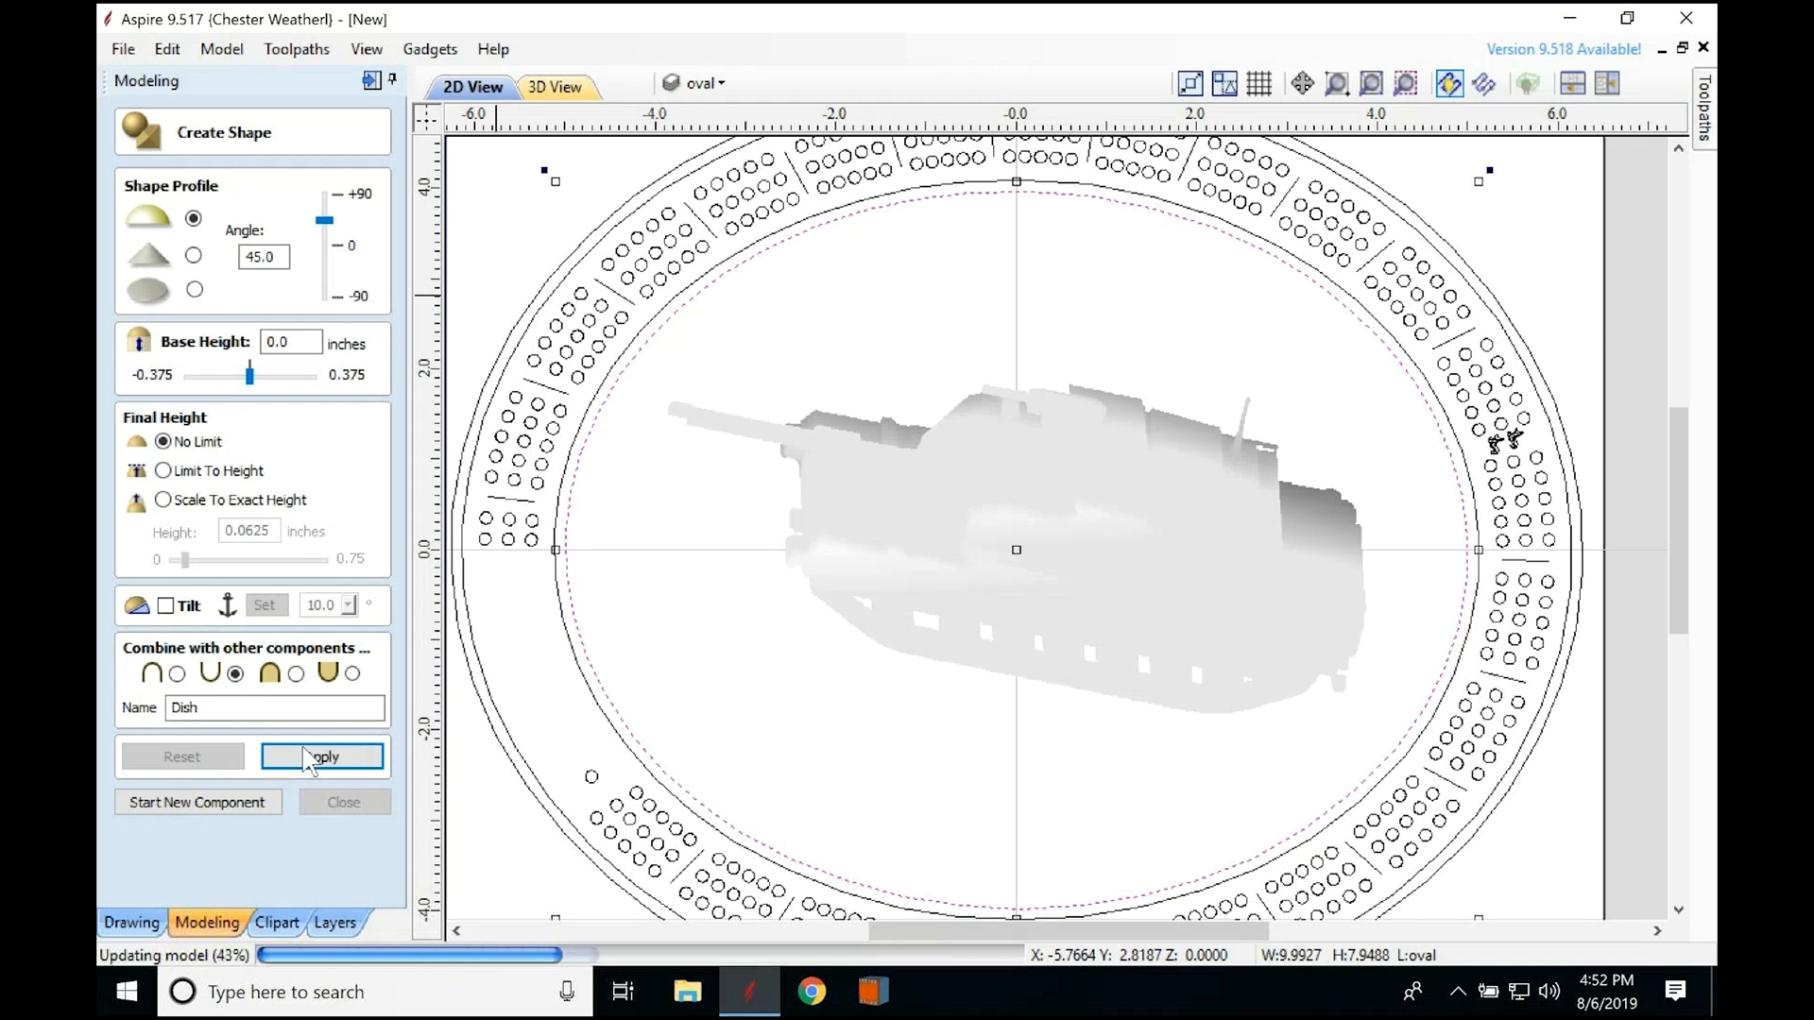
pyautogui.click(309, 757)
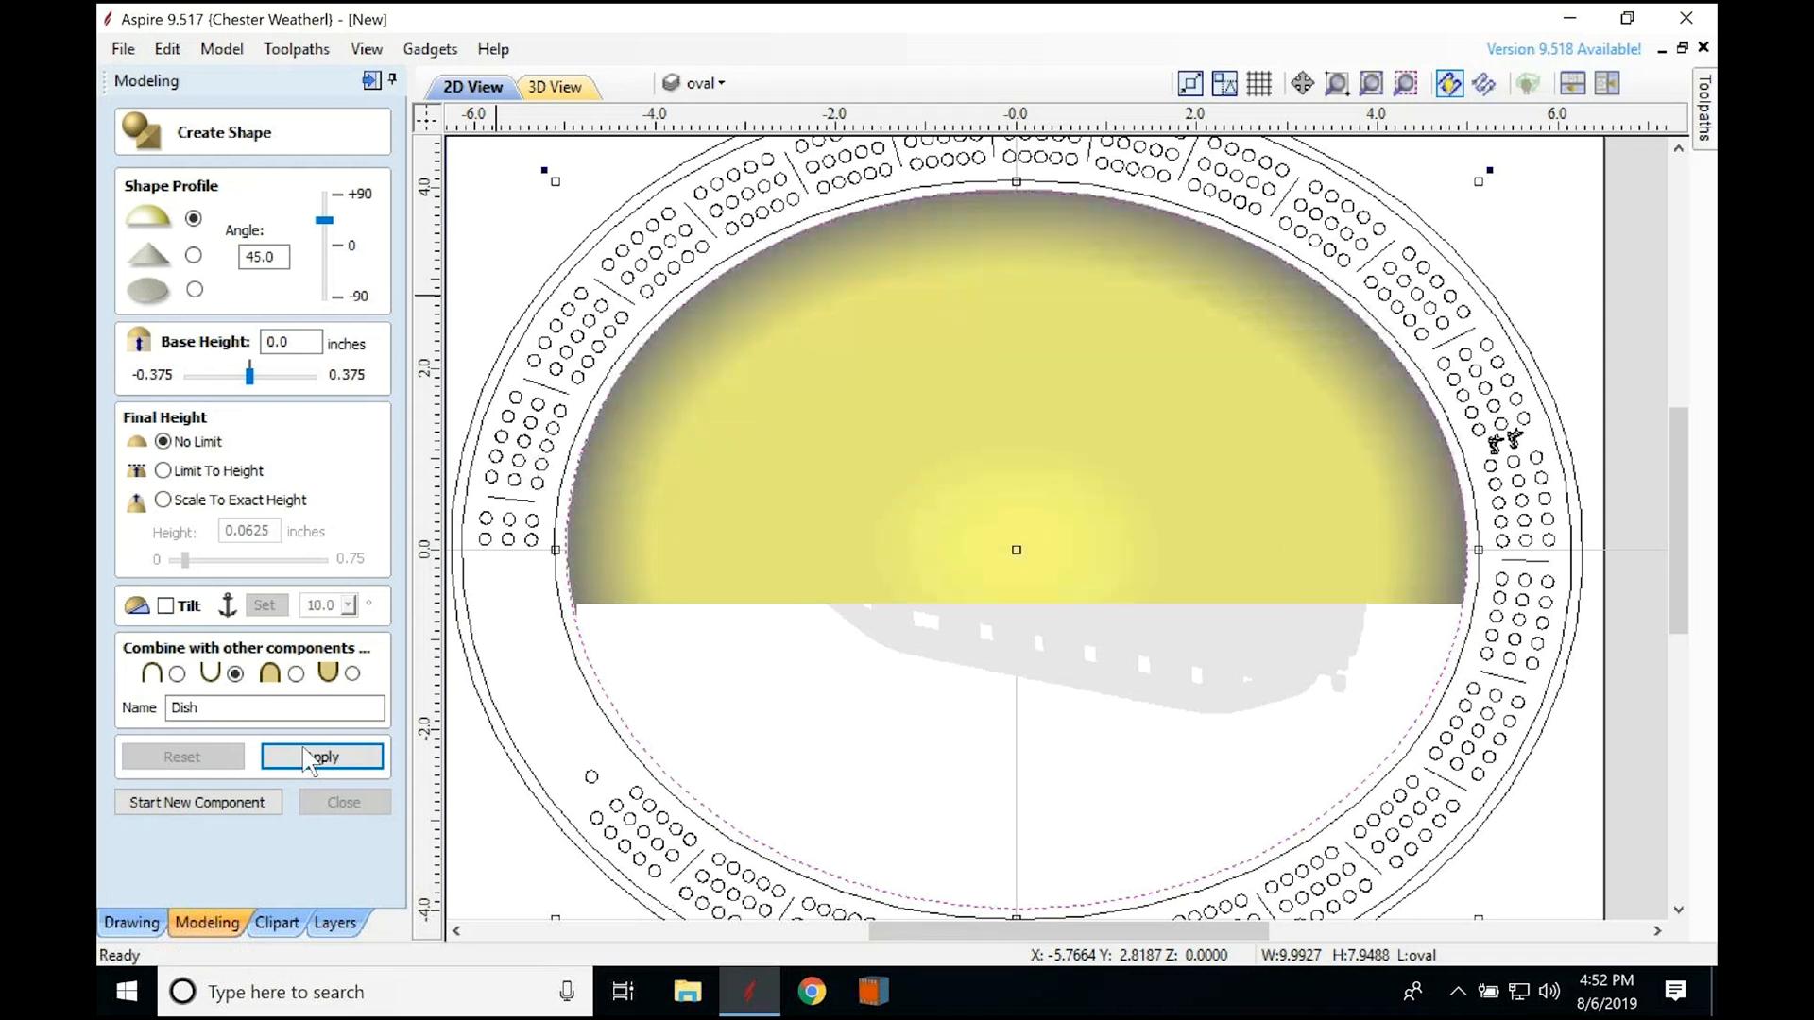
pyautogui.click(329, 805)
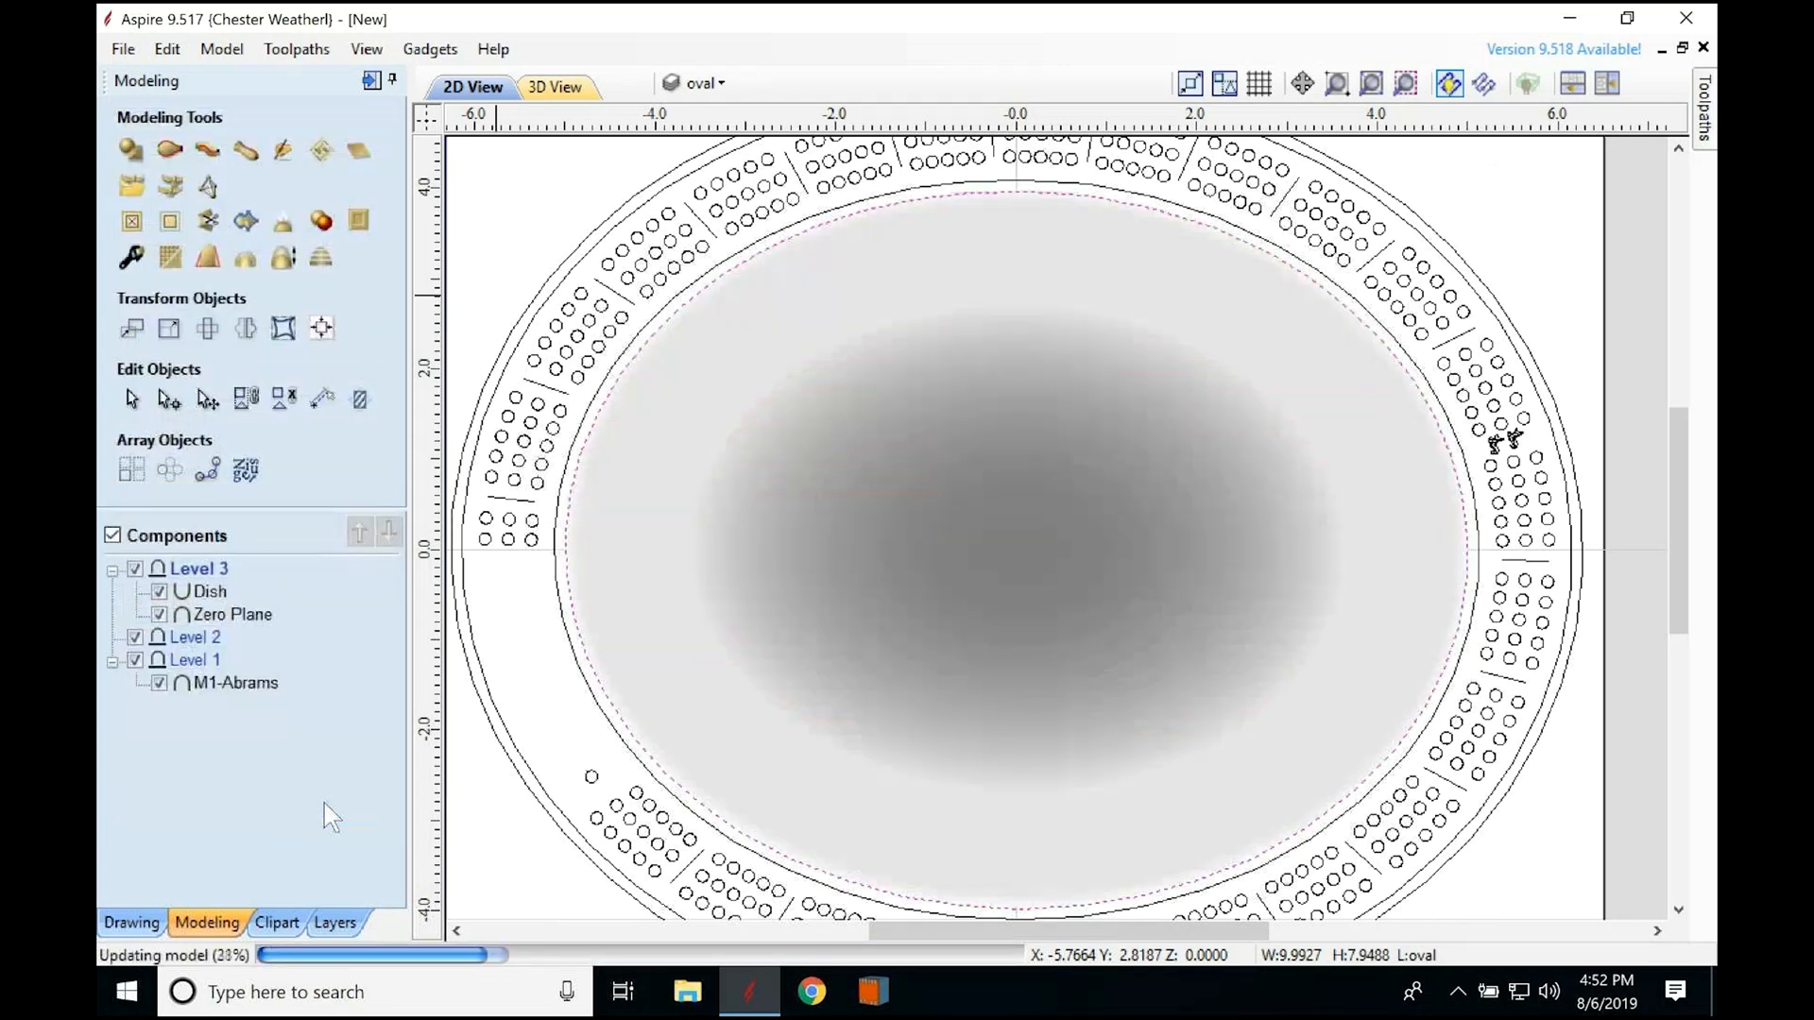
# Step: Move the zero plane above the dish within Level 3 and duplicate both components
pyautogui.click(261, 618)
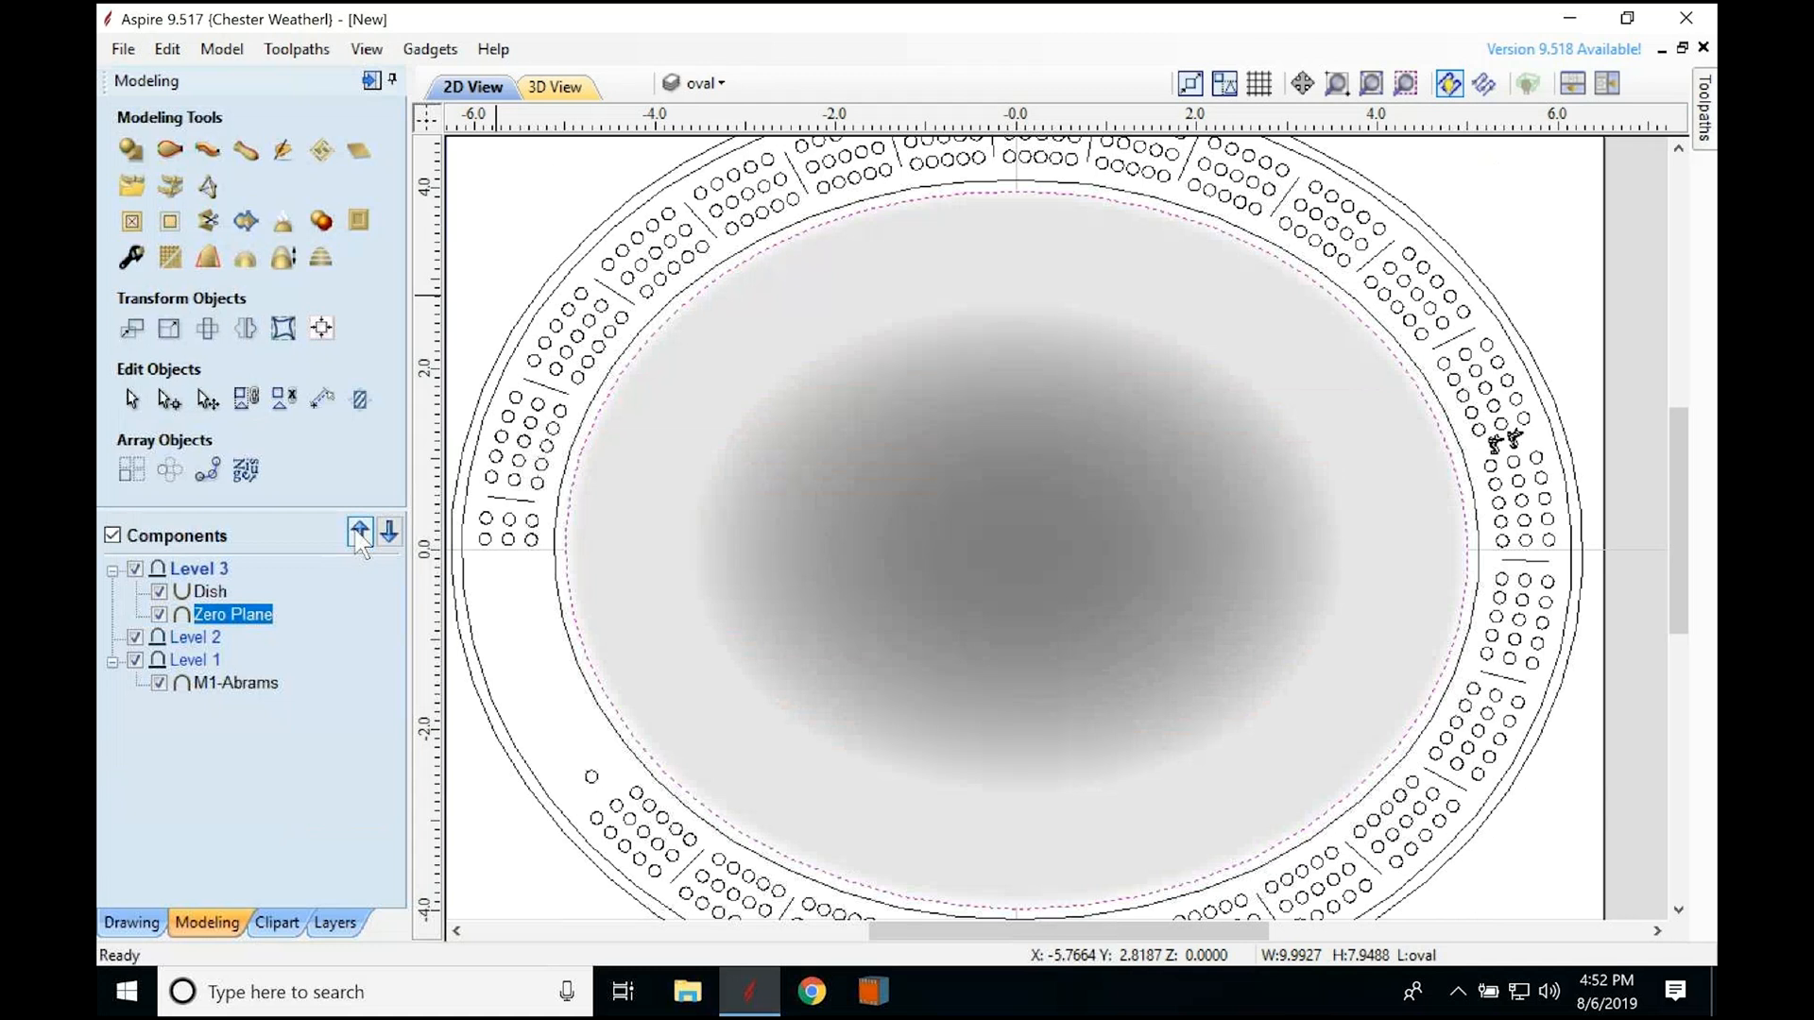
pyautogui.click(358, 539)
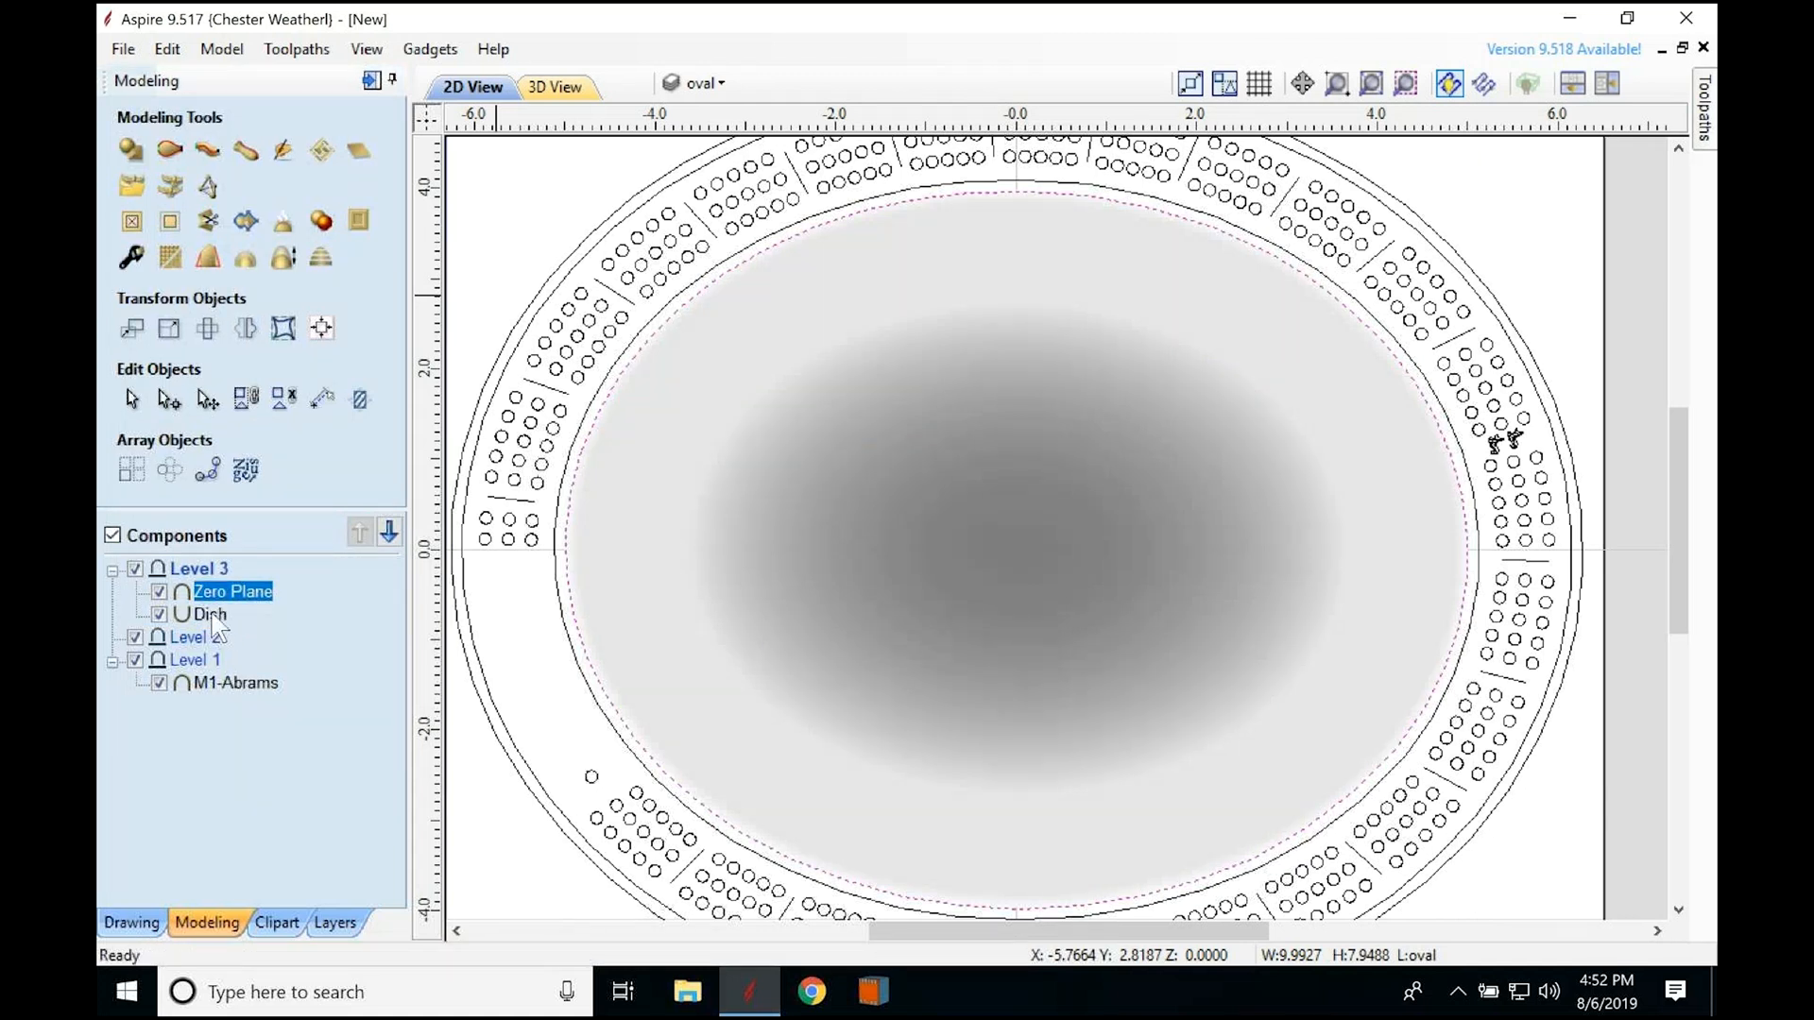
pyautogui.keyDown('ctrl'); pyautogui.click(214, 616); pyautogui.keyUp('ctrl')
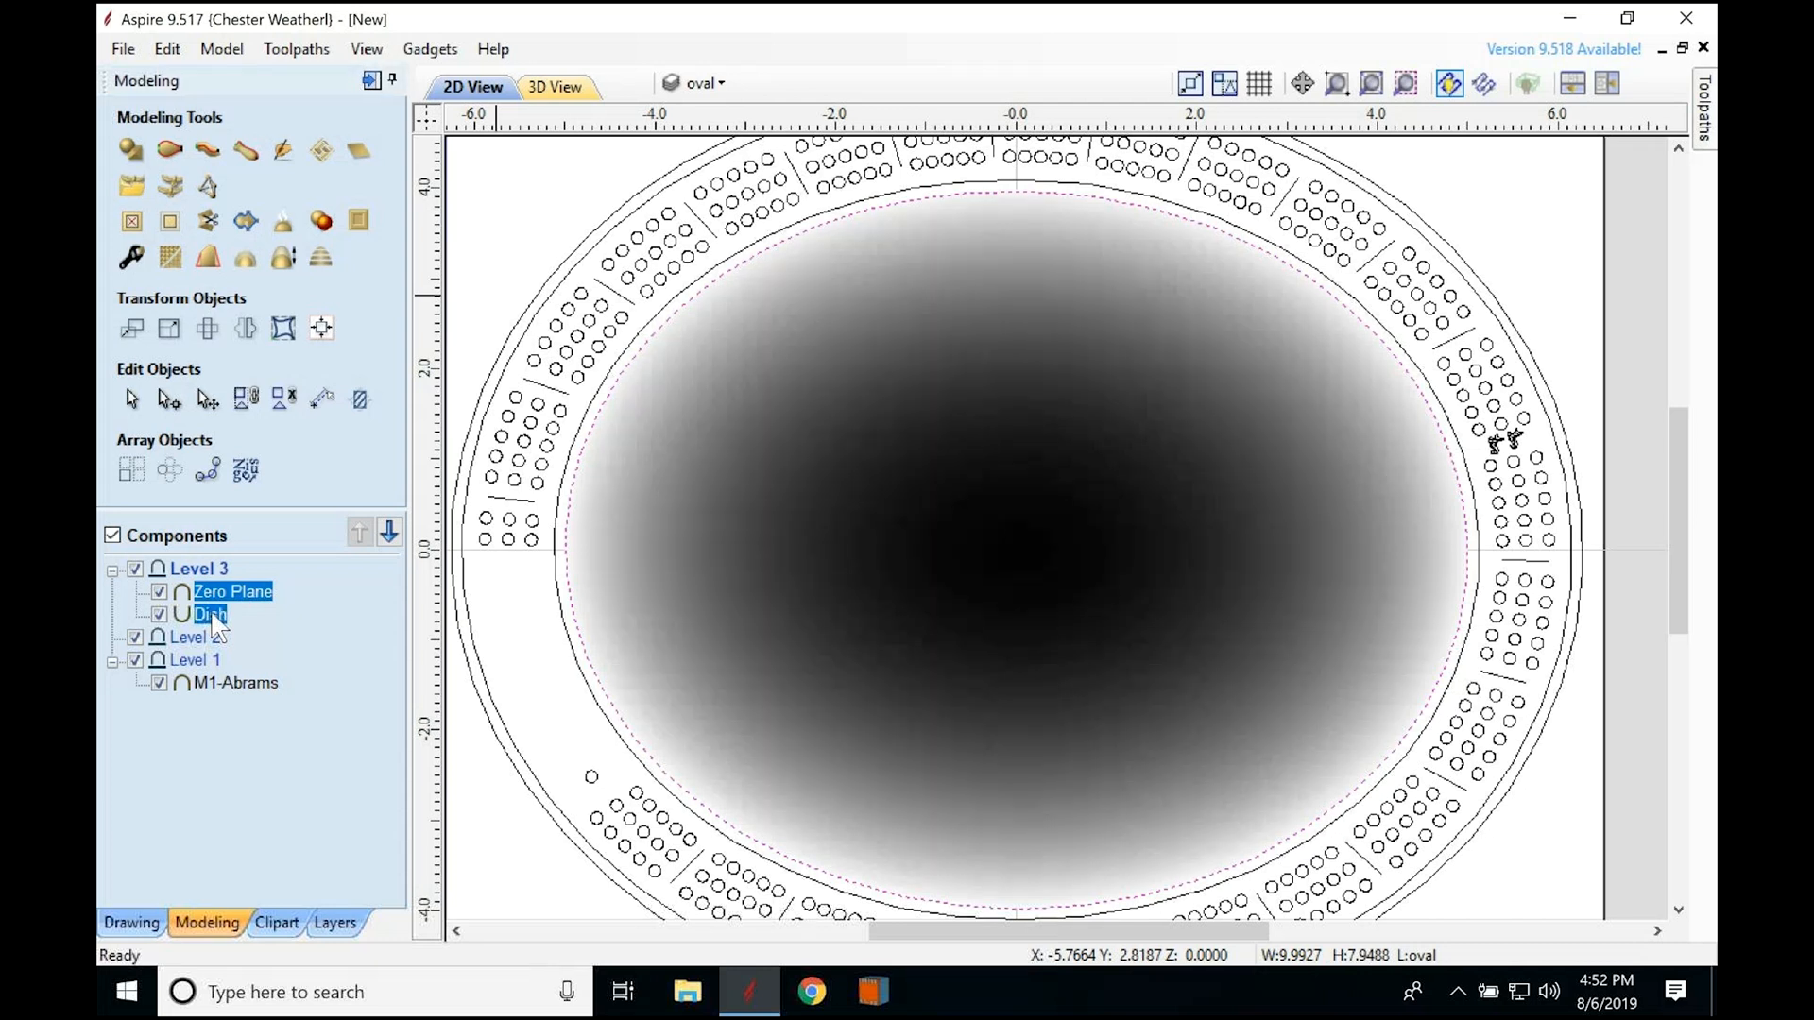
pyautogui.rightClick(217, 625)
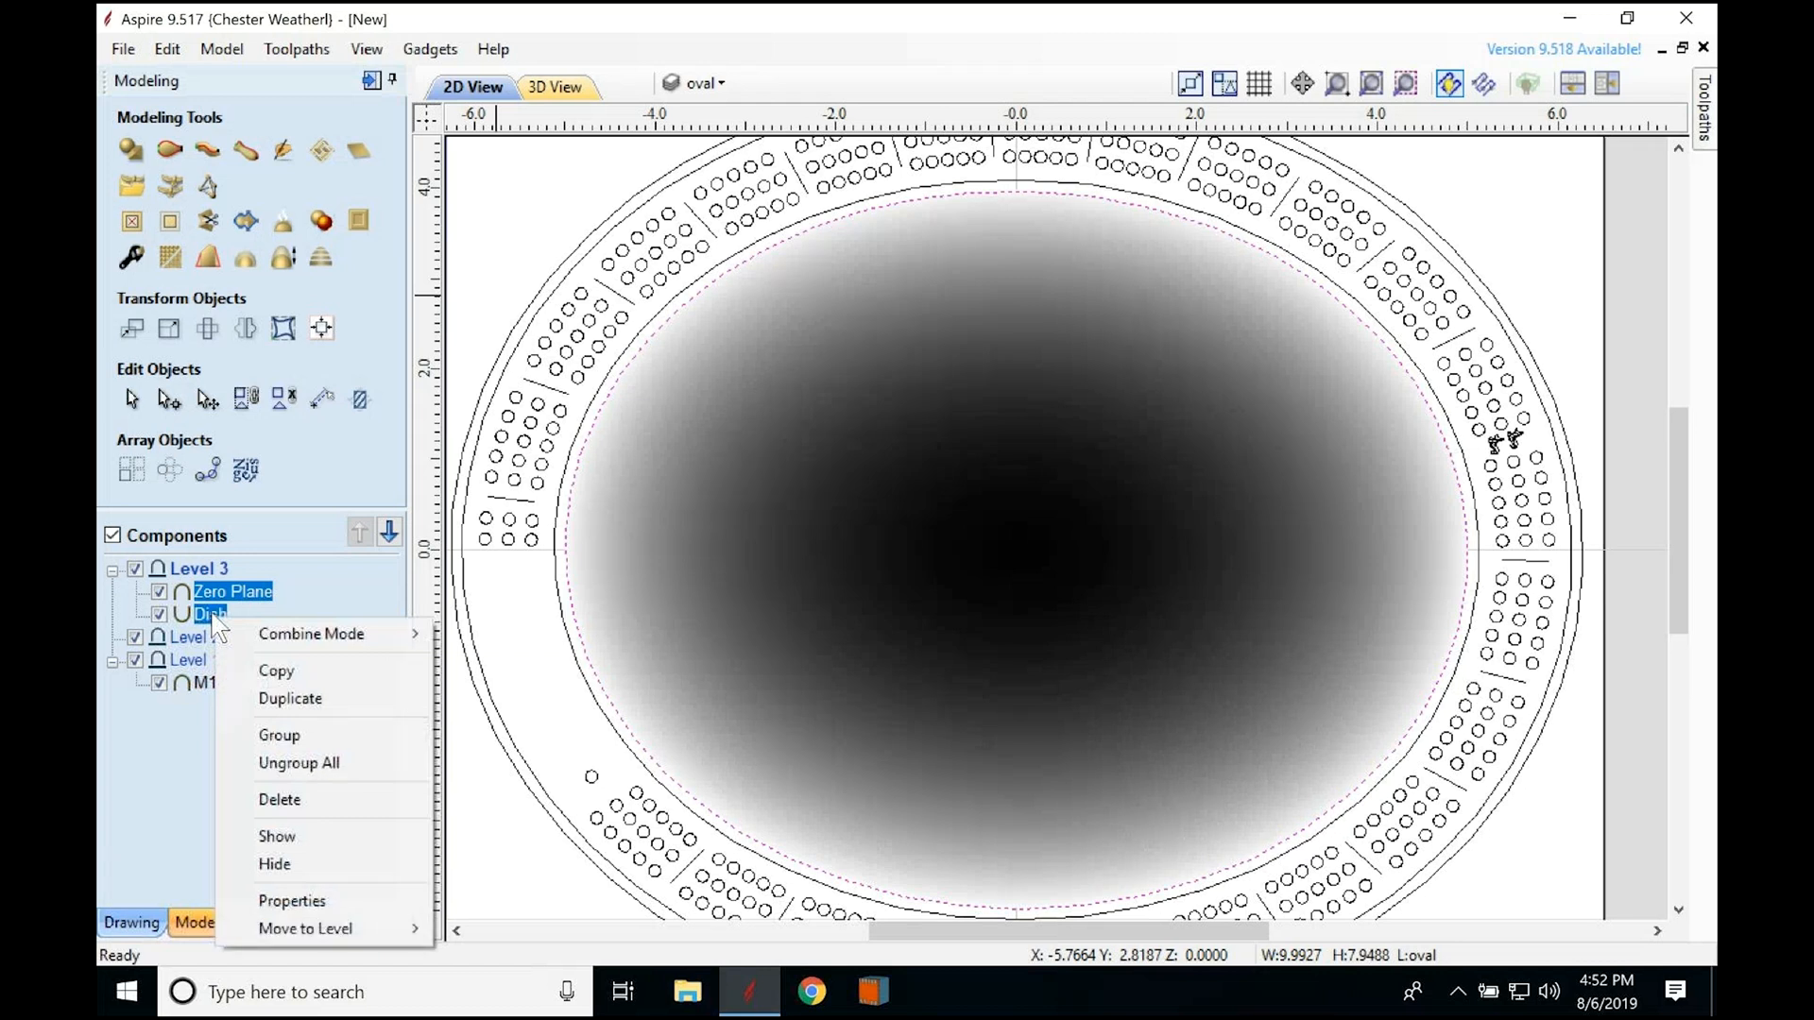
pyautogui.click(266, 699)
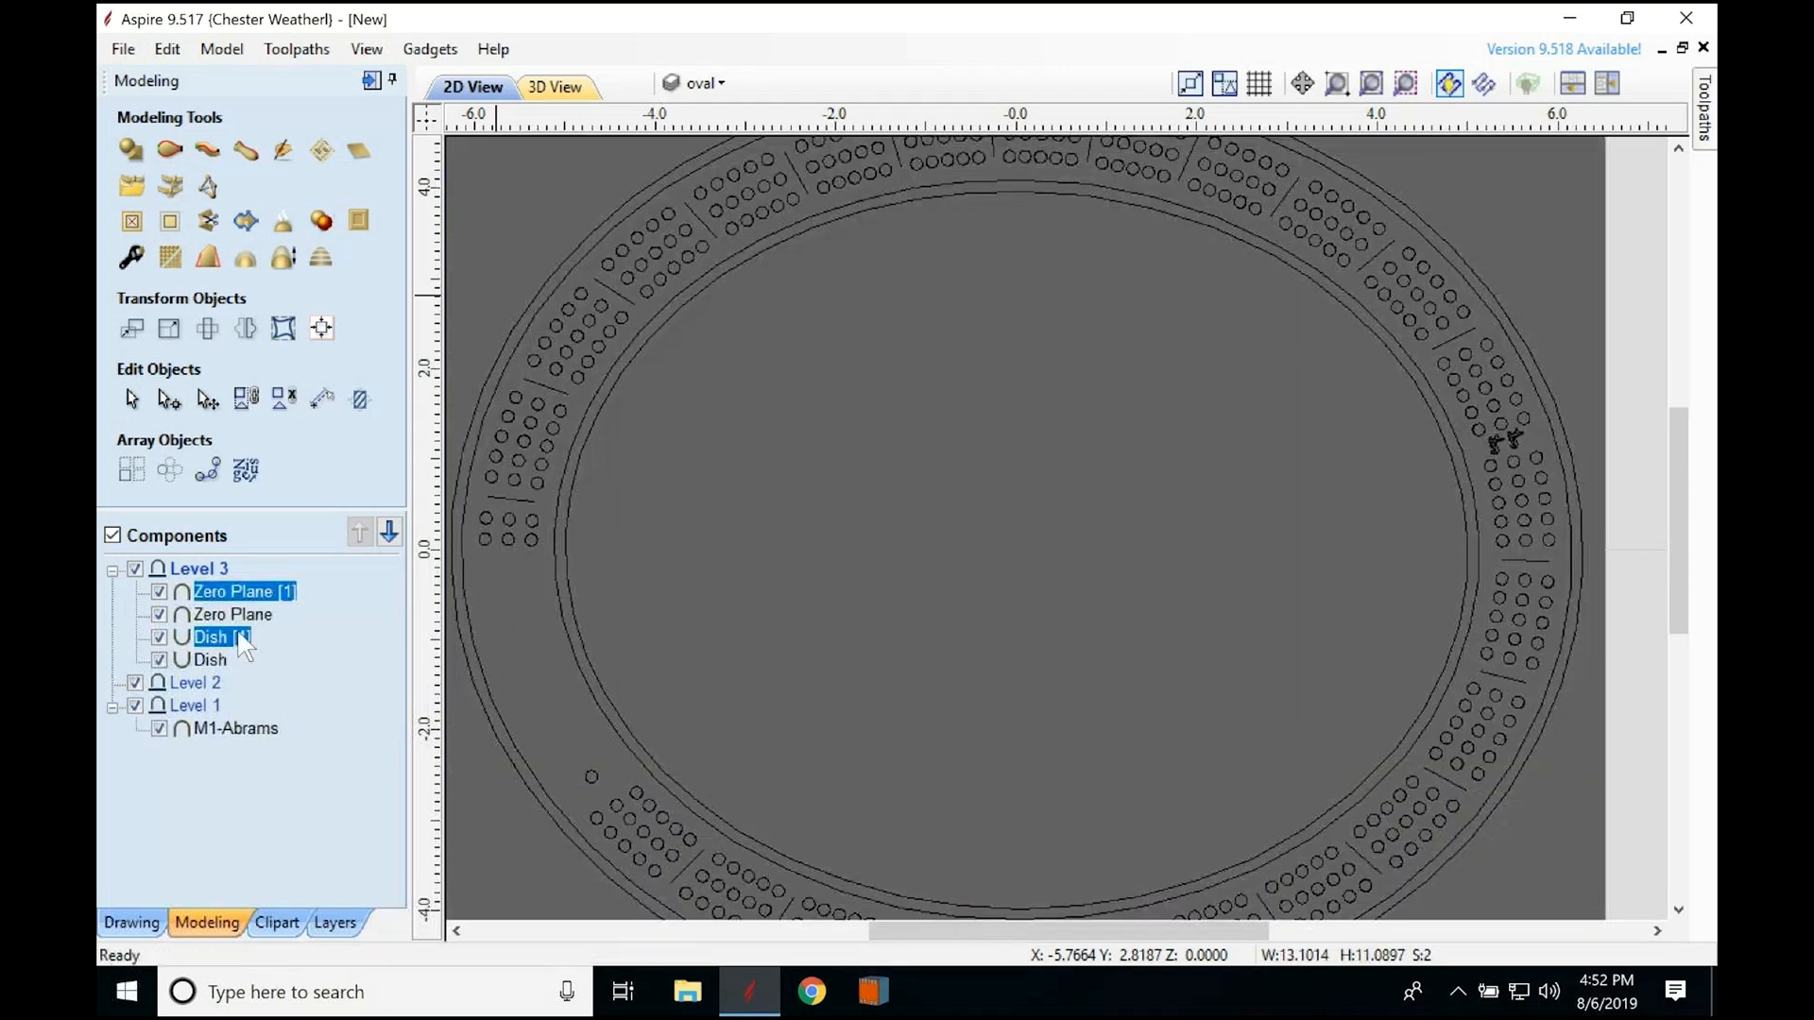
# Step: Move the duplicated zero plane and dish components from Level 3 into Level 2 and make Level 2 active
pyautogui.moveTo(244, 646); pyautogui.dragTo(238, 700)
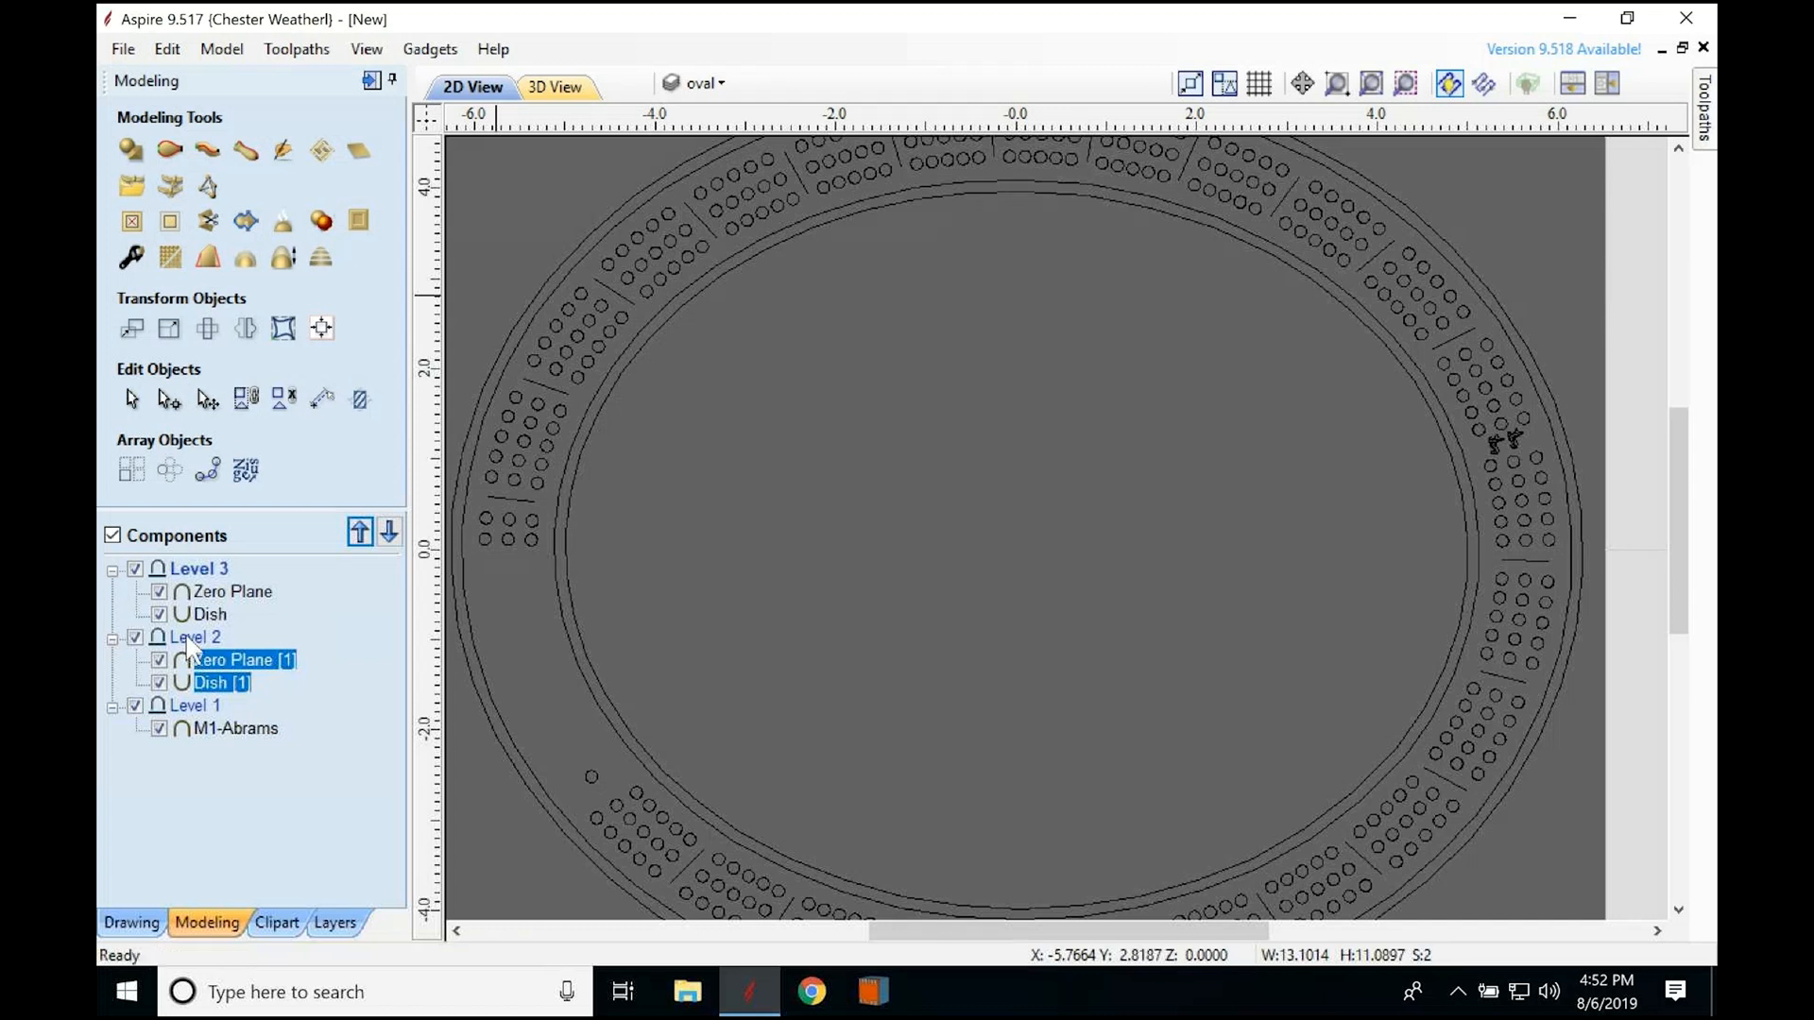
pyautogui.click(190, 639)
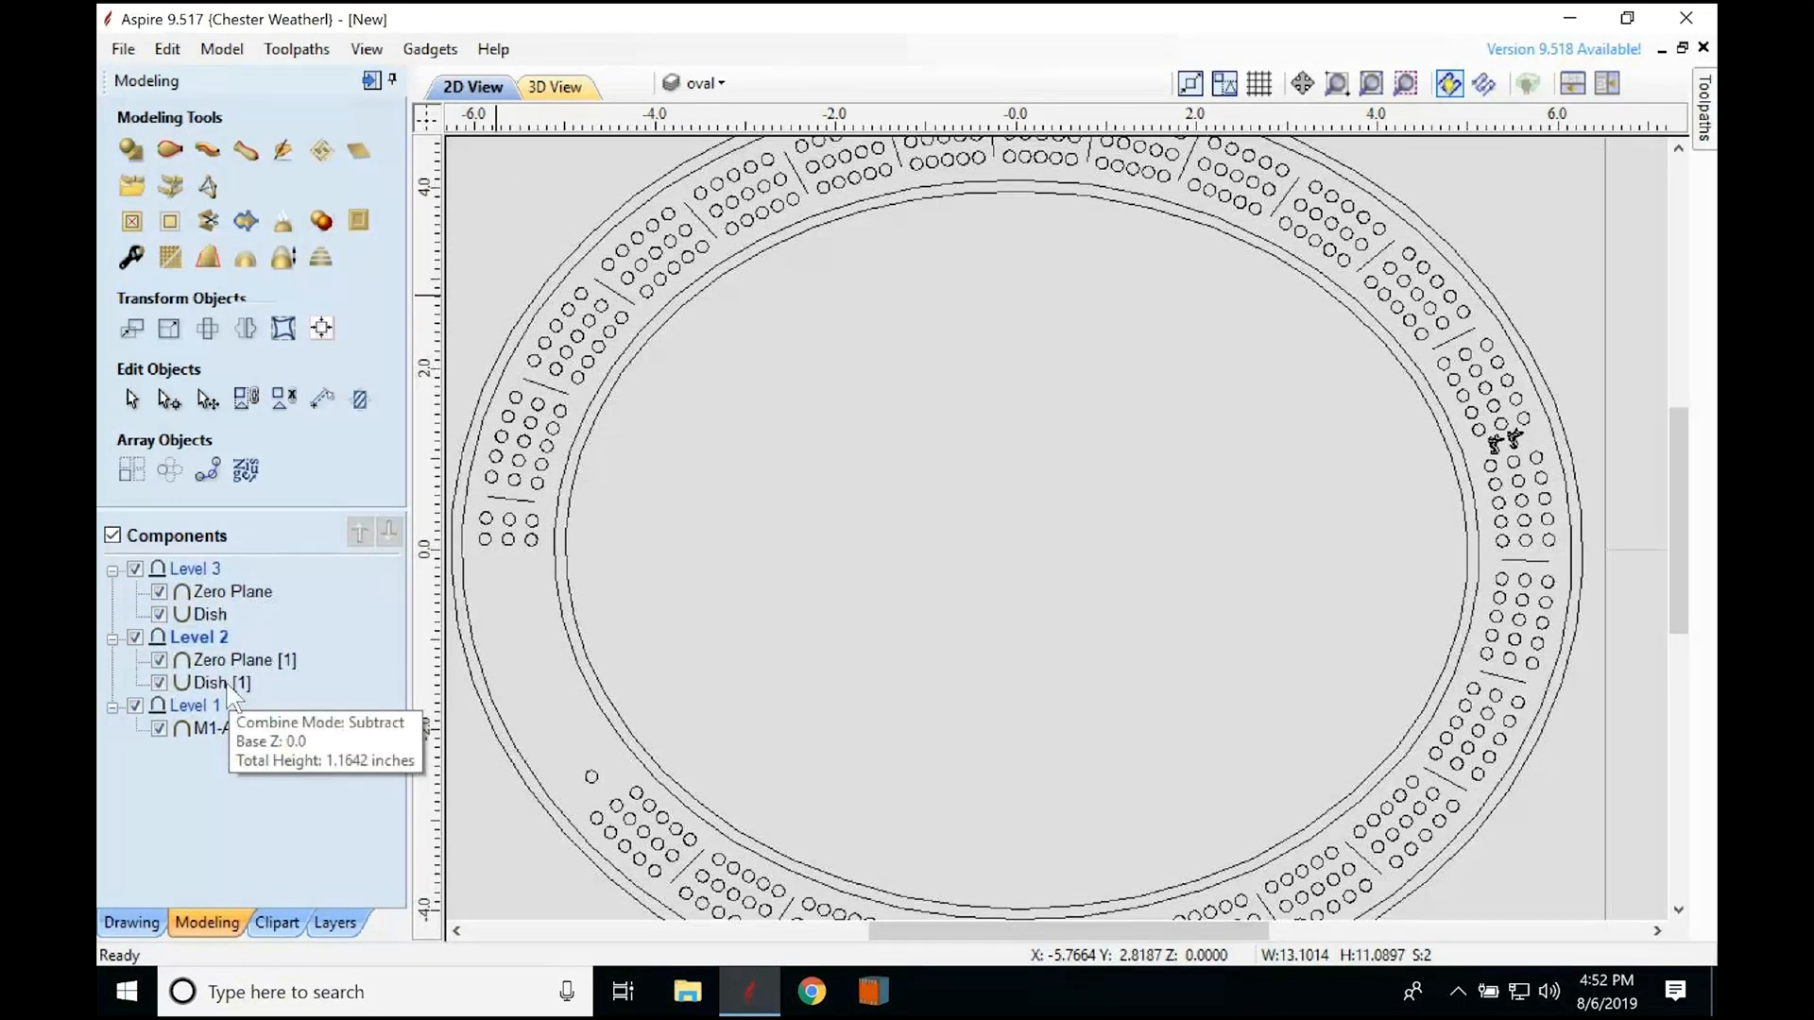
# Step: Rename Level 2's dish copy Dome, with a shape height of 1.0 inches and the Multiply combine mode
pyautogui.rightClick(229, 688)
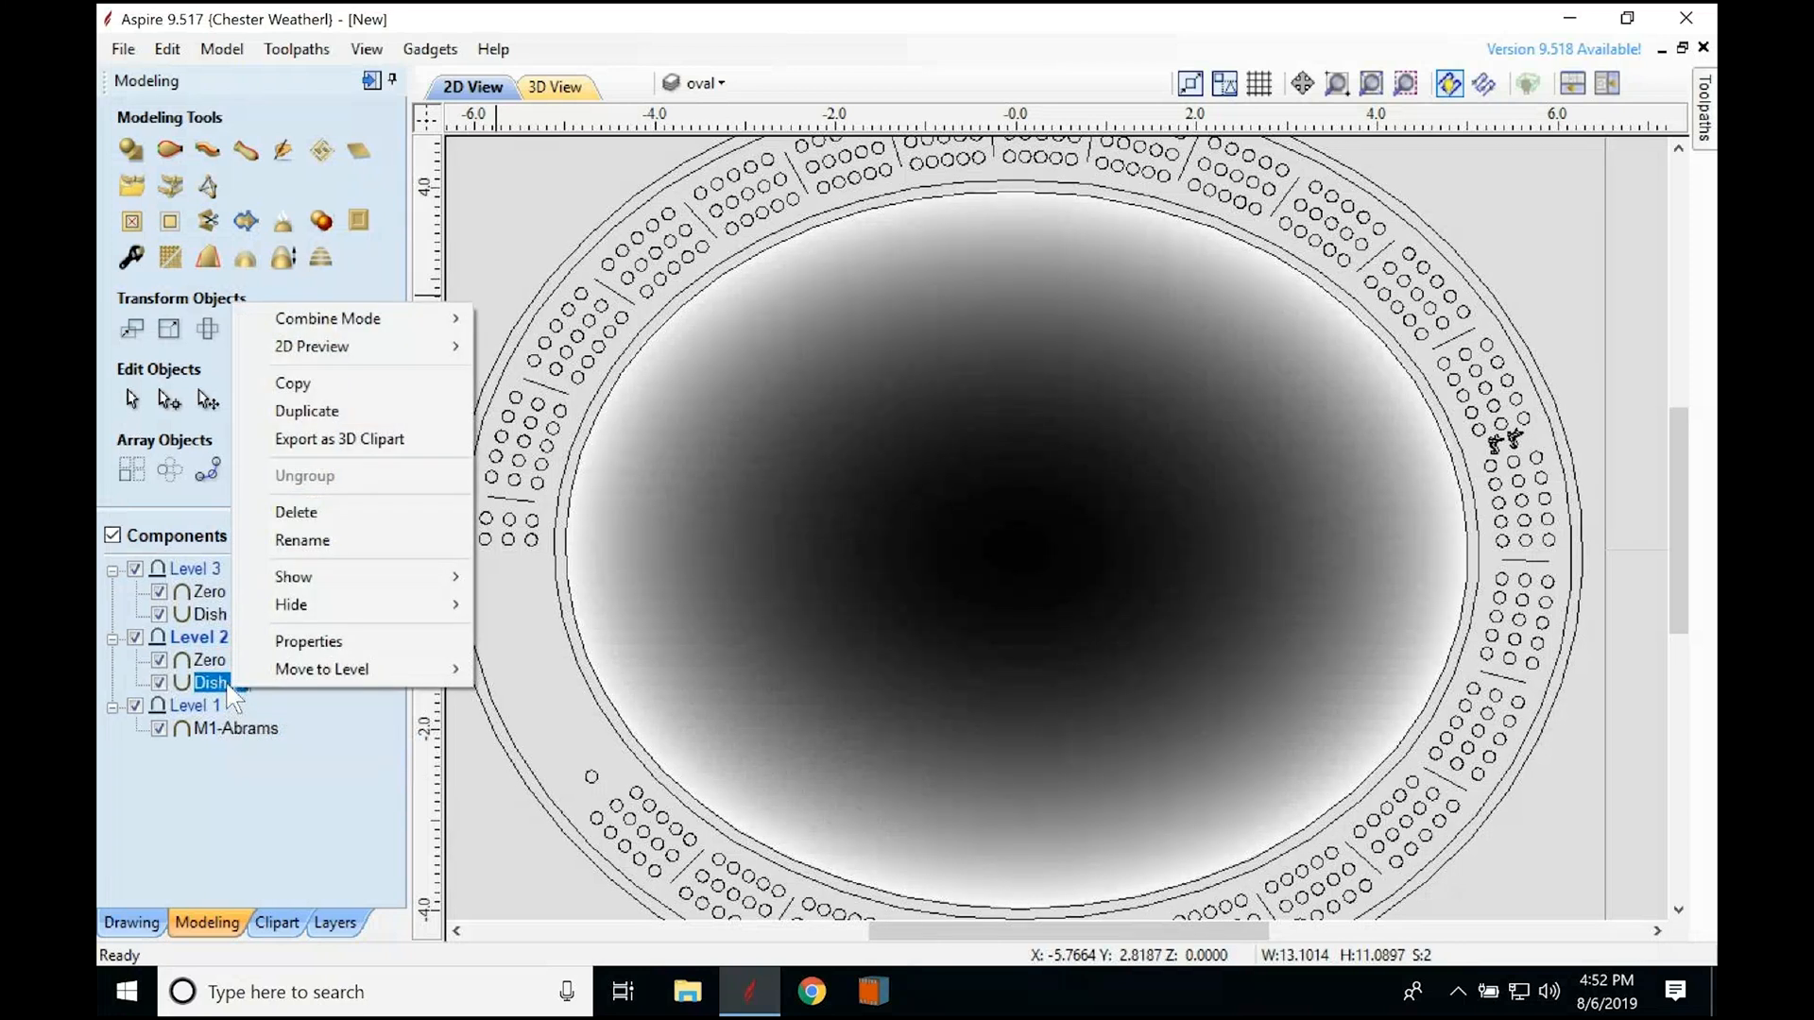
pyautogui.press('Escape')
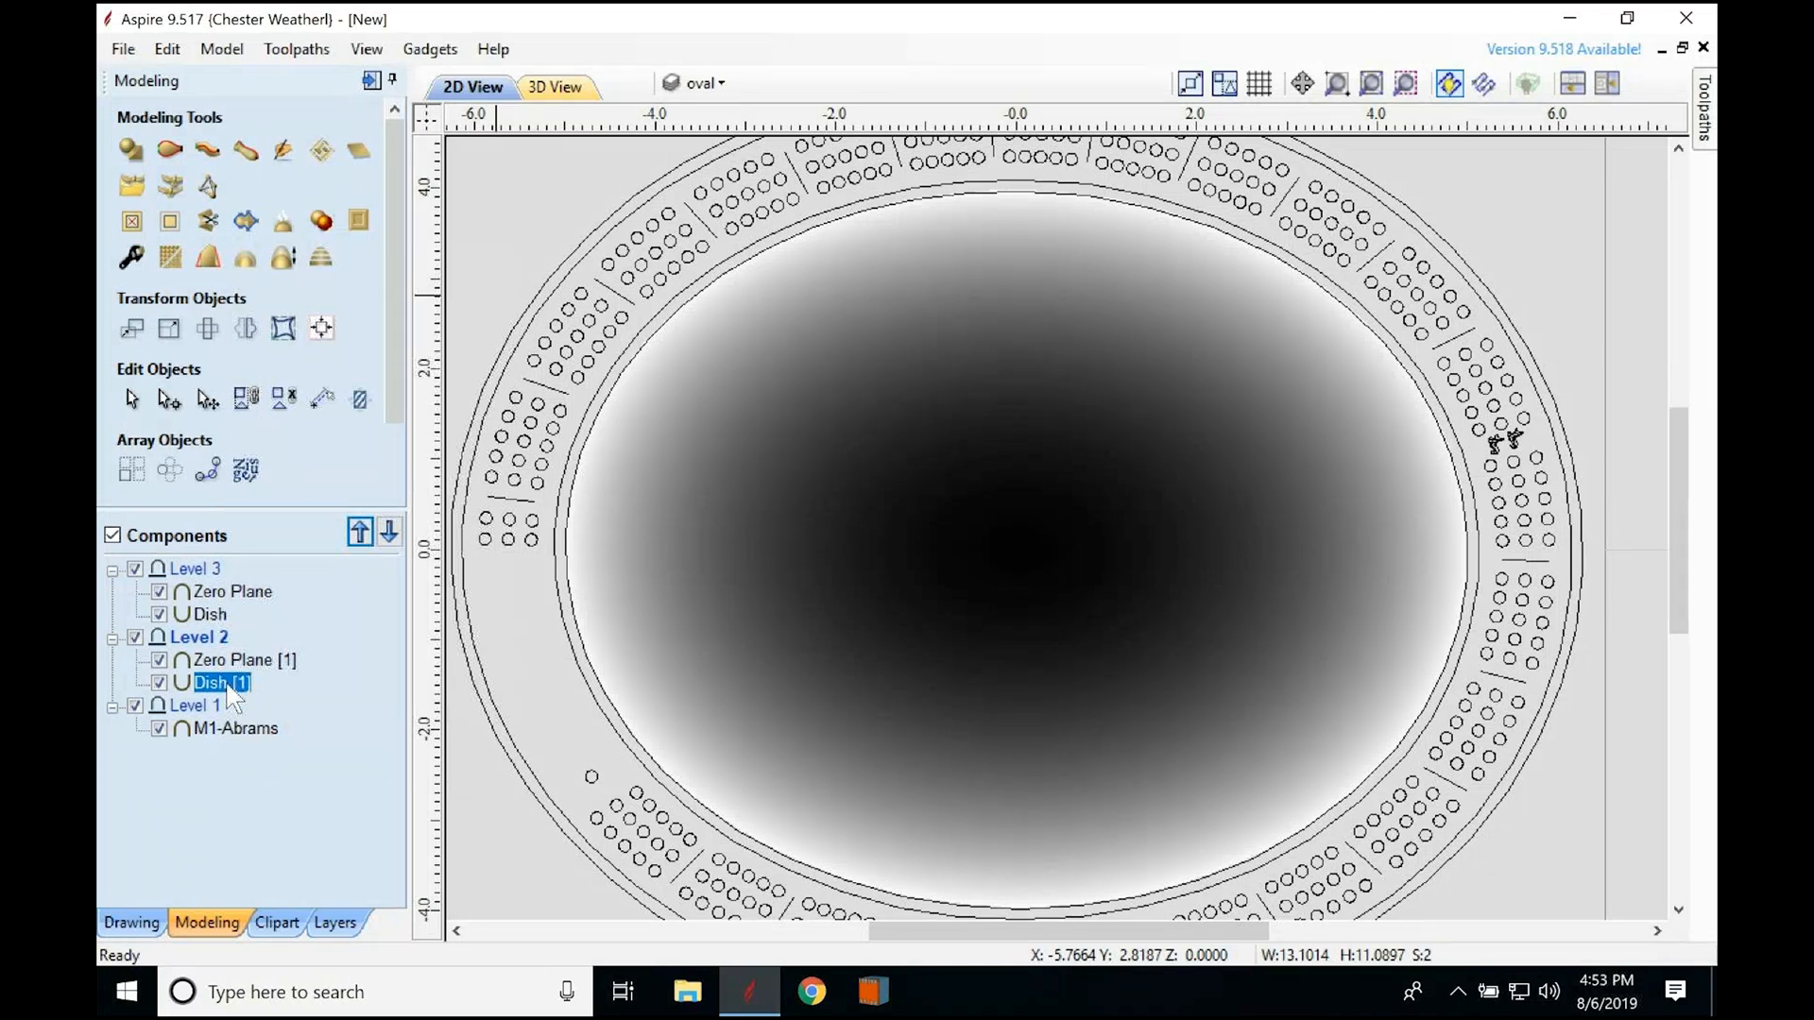
pyautogui.doubleClick(229, 687)
pyautogui.click(177, 194)
pyautogui.write('Dom')
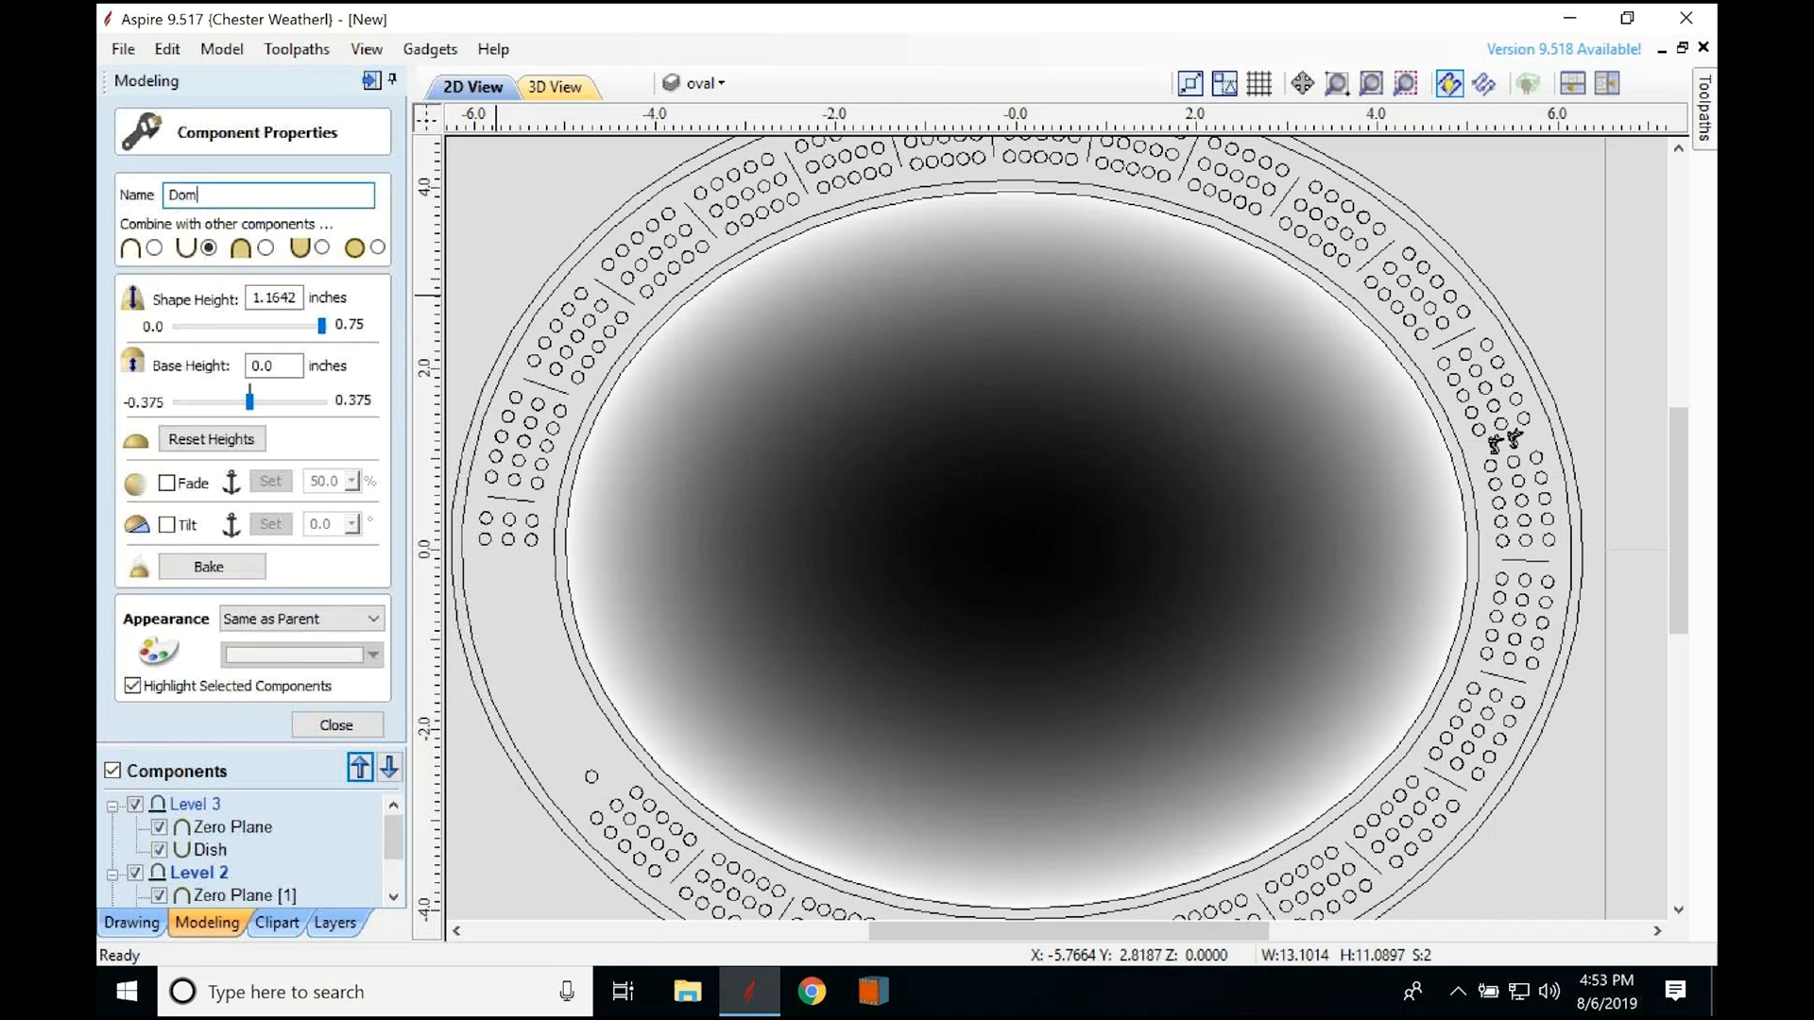
pyautogui.write('e')
pyautogui.doubleClick(282, 297)
pyautogui.press('BackSpace')
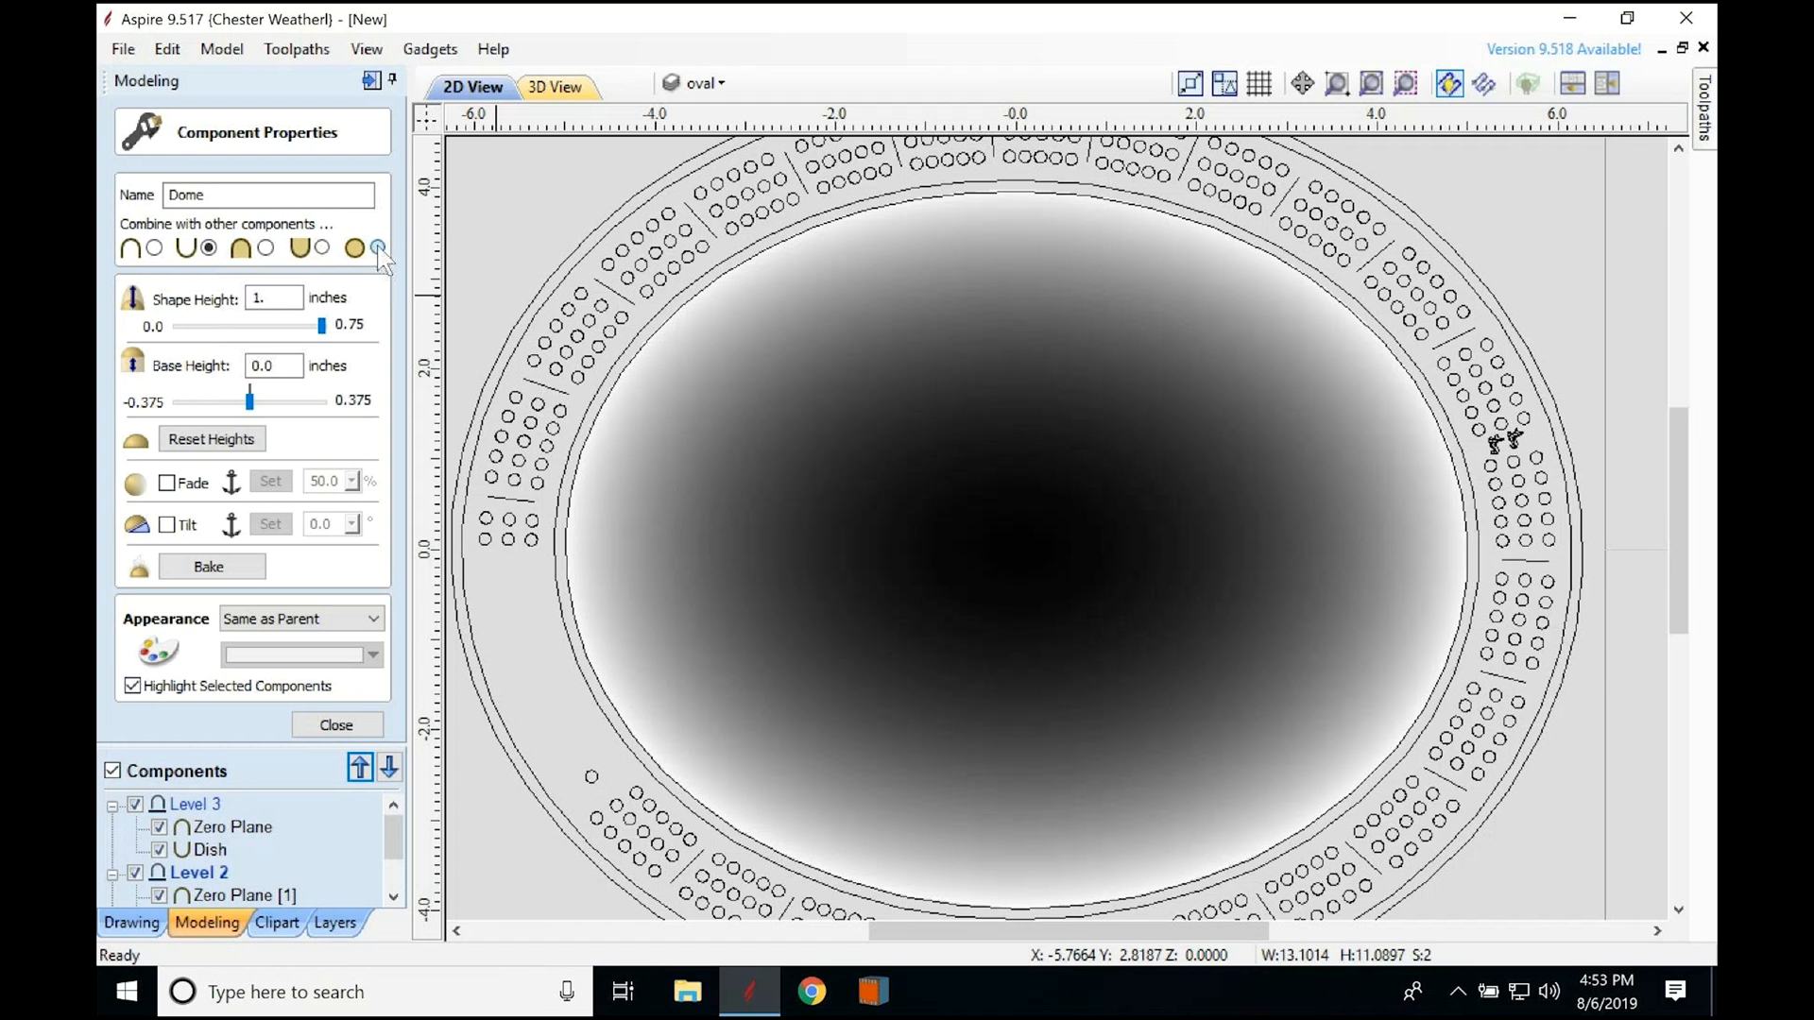
pyautogui.click(378, 248)
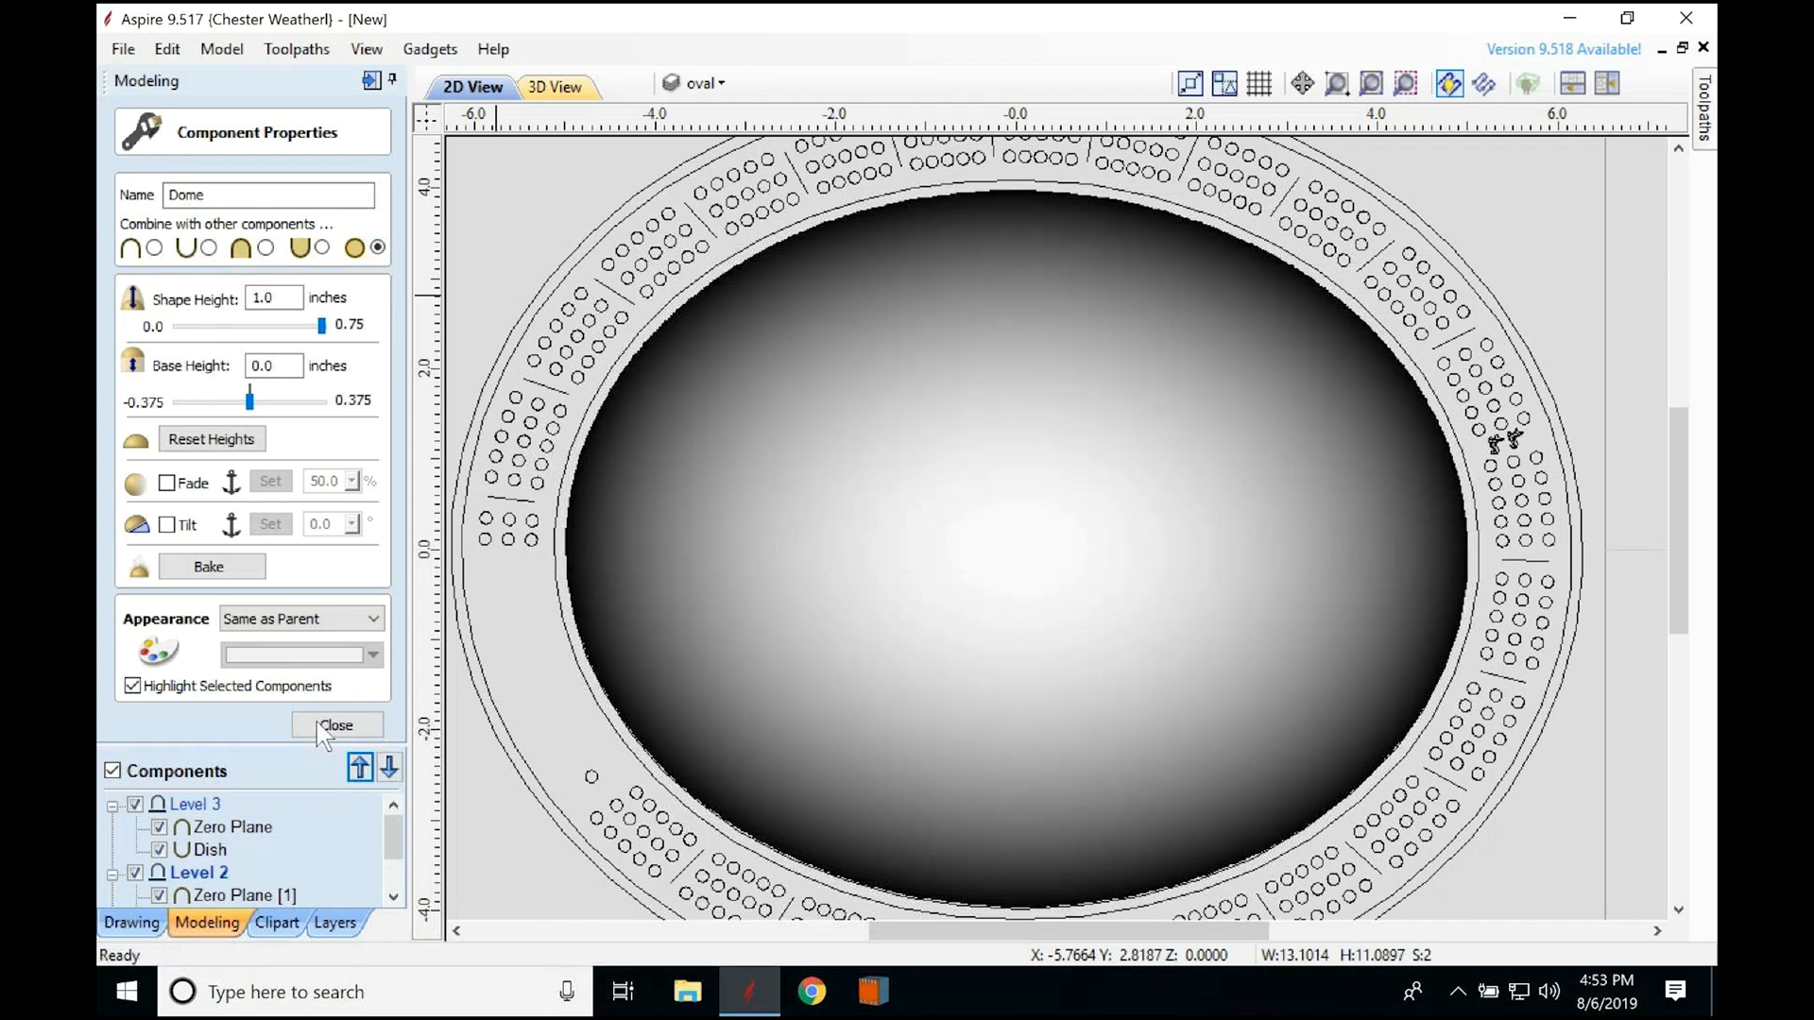
pyautogui.click(320, 724)
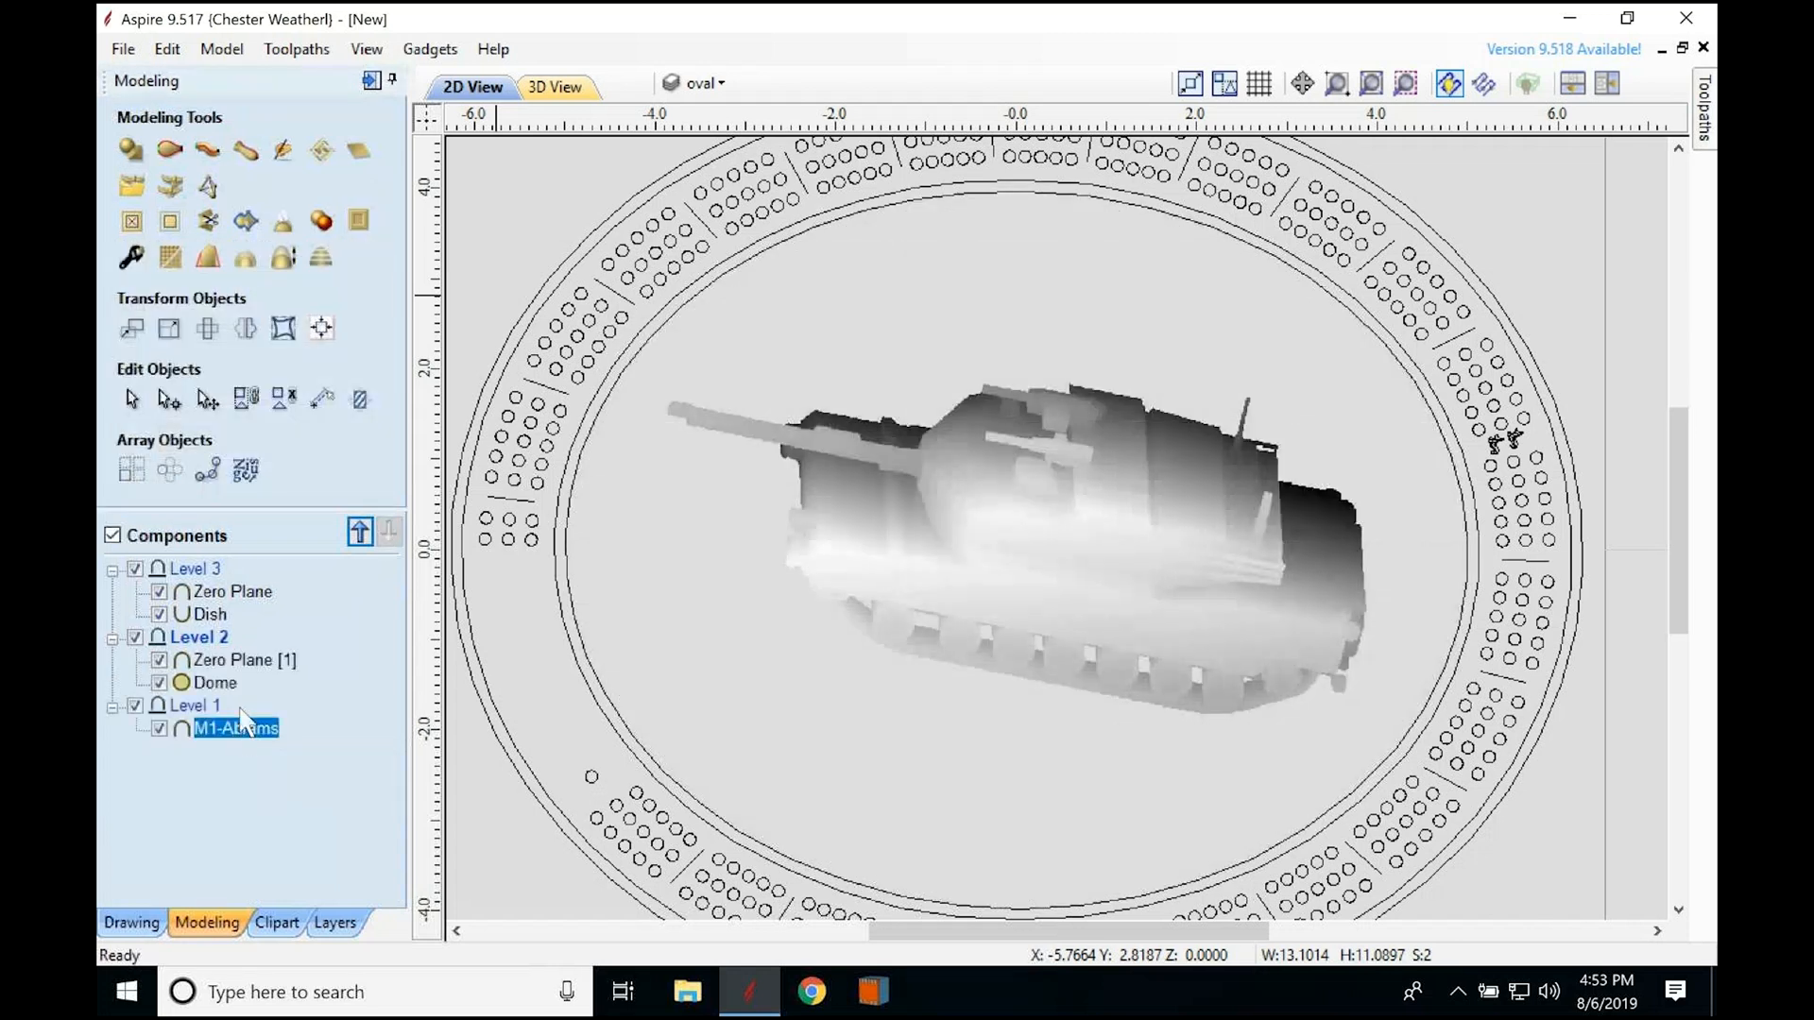
# Step: Set the combine mode of Level 2 to Multiply while showing the model in 3D
pyautogui.click(557, 87)
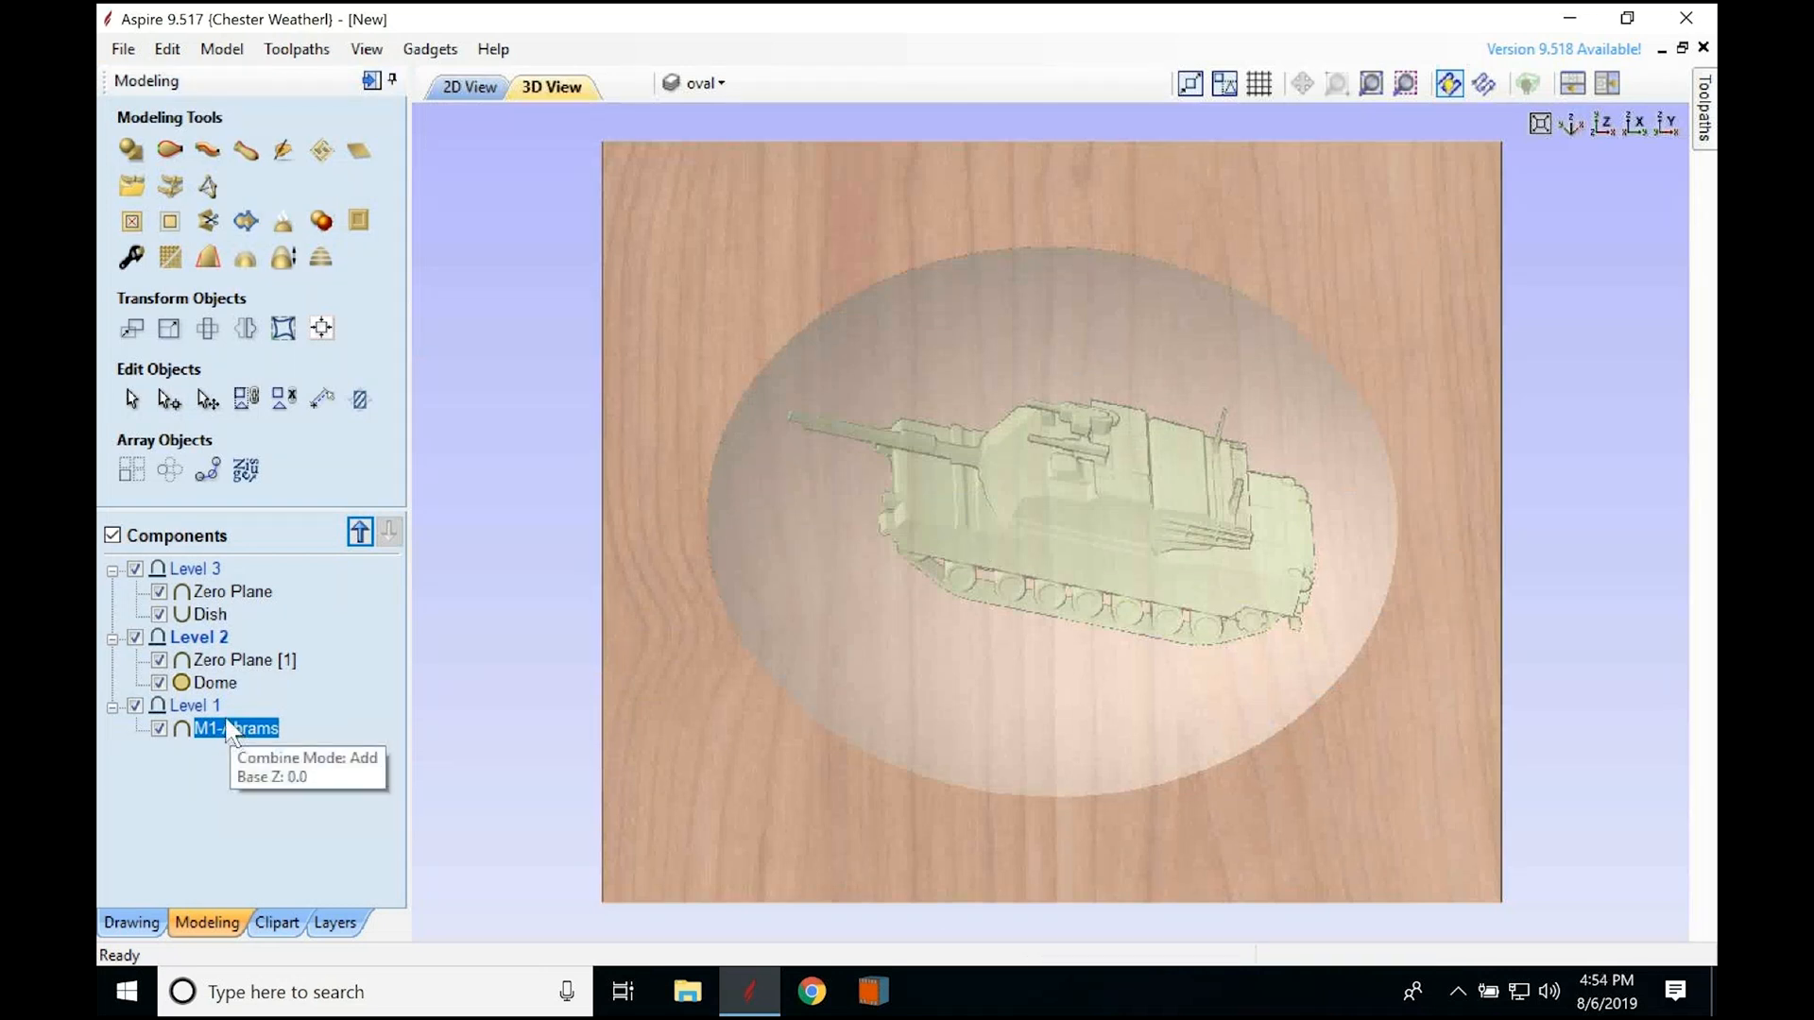
pyautogui.rightClick(194, 641)
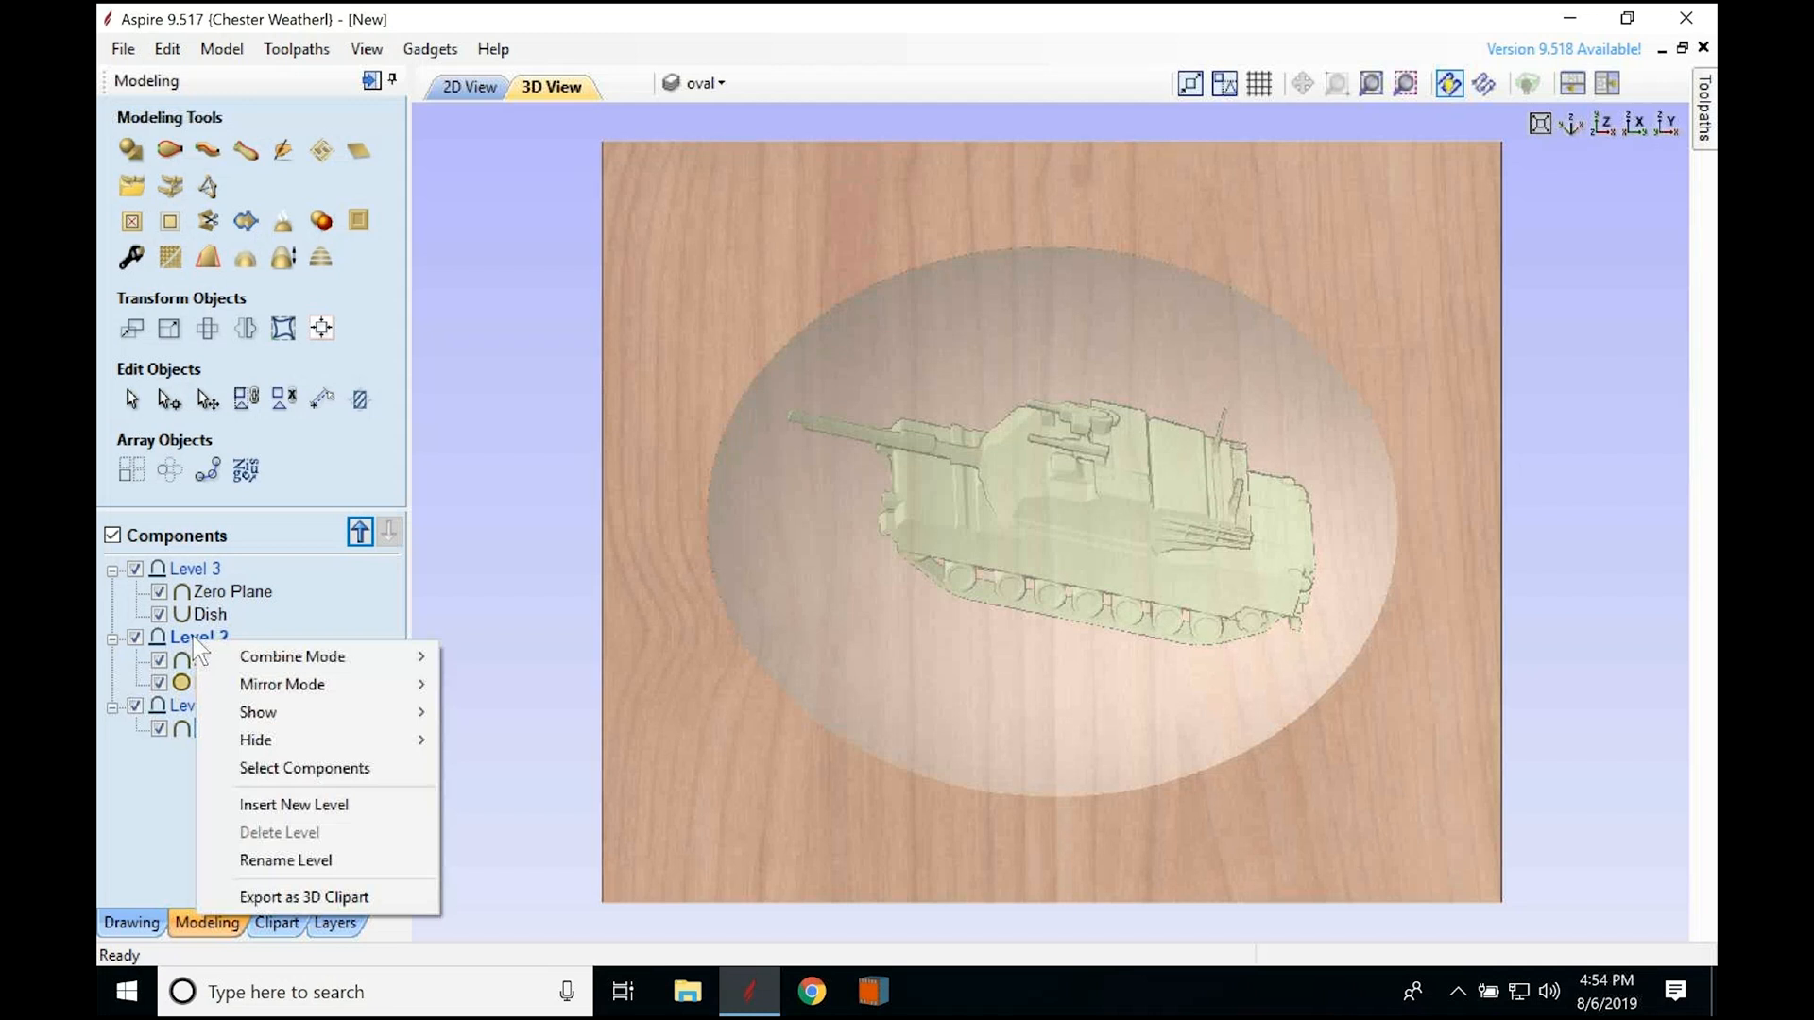
pyautogui.moveTo(238, 667)
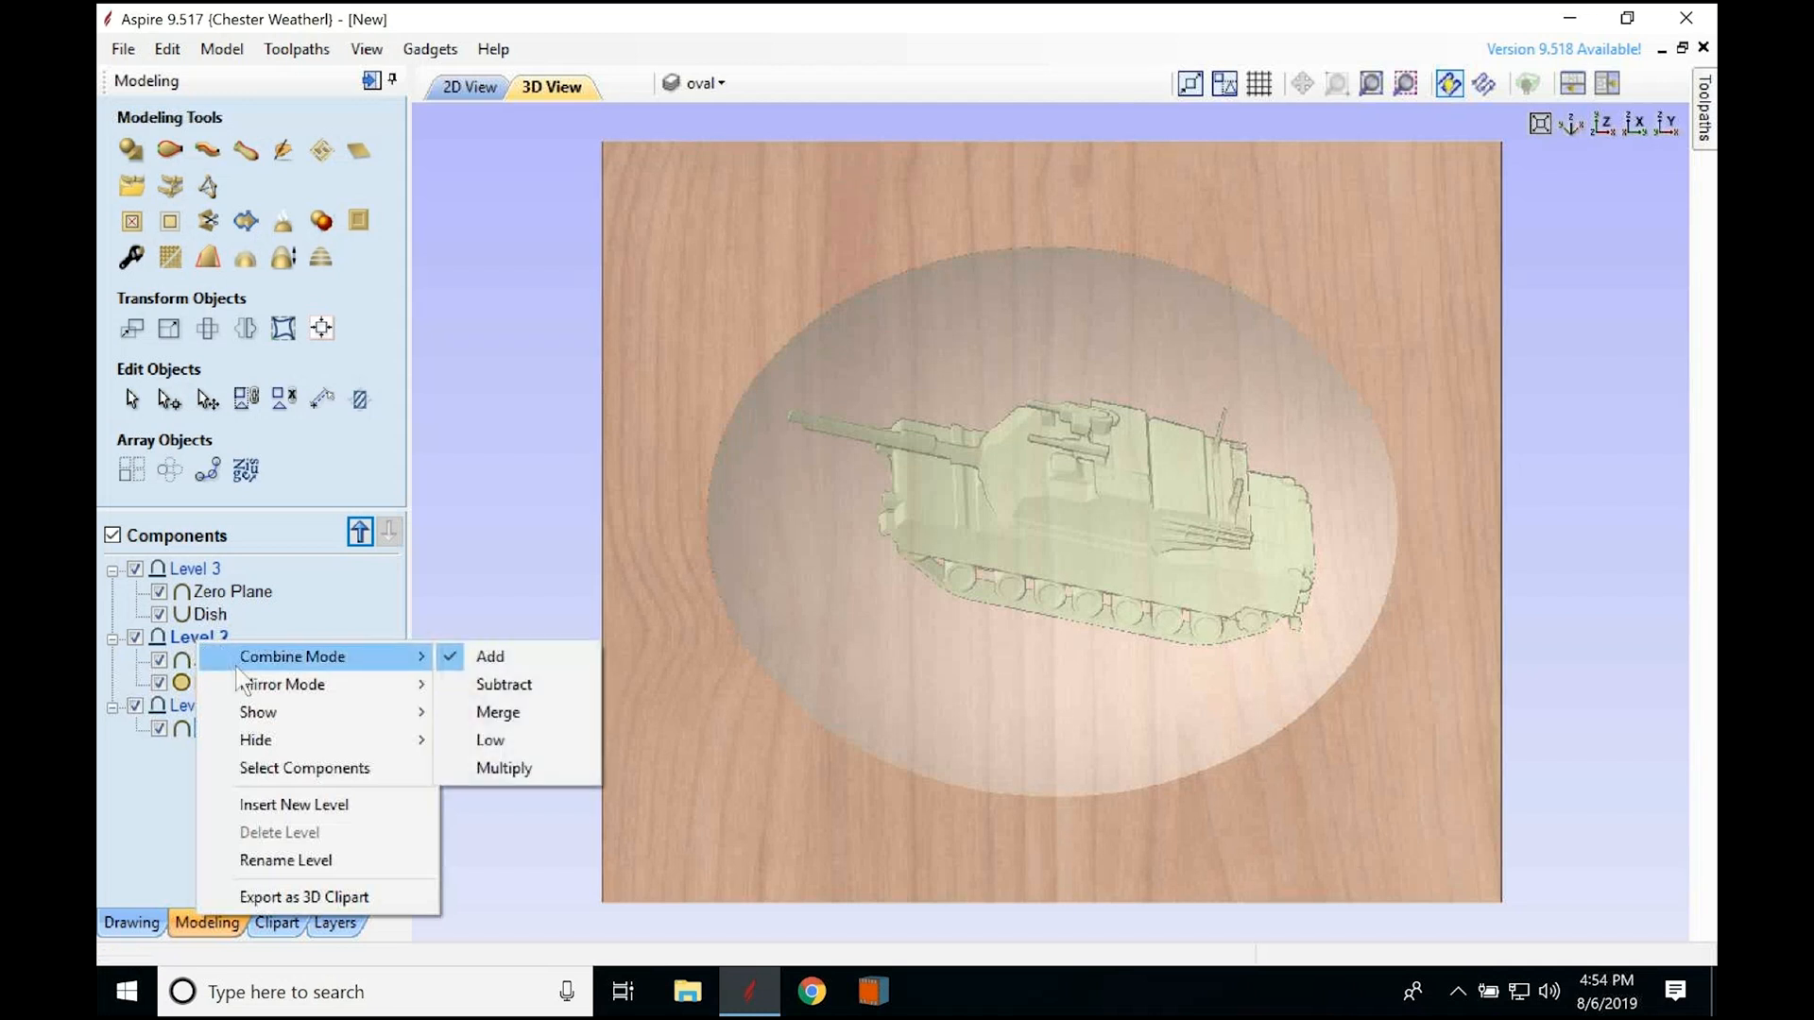
pyautogui.click(176, 642)
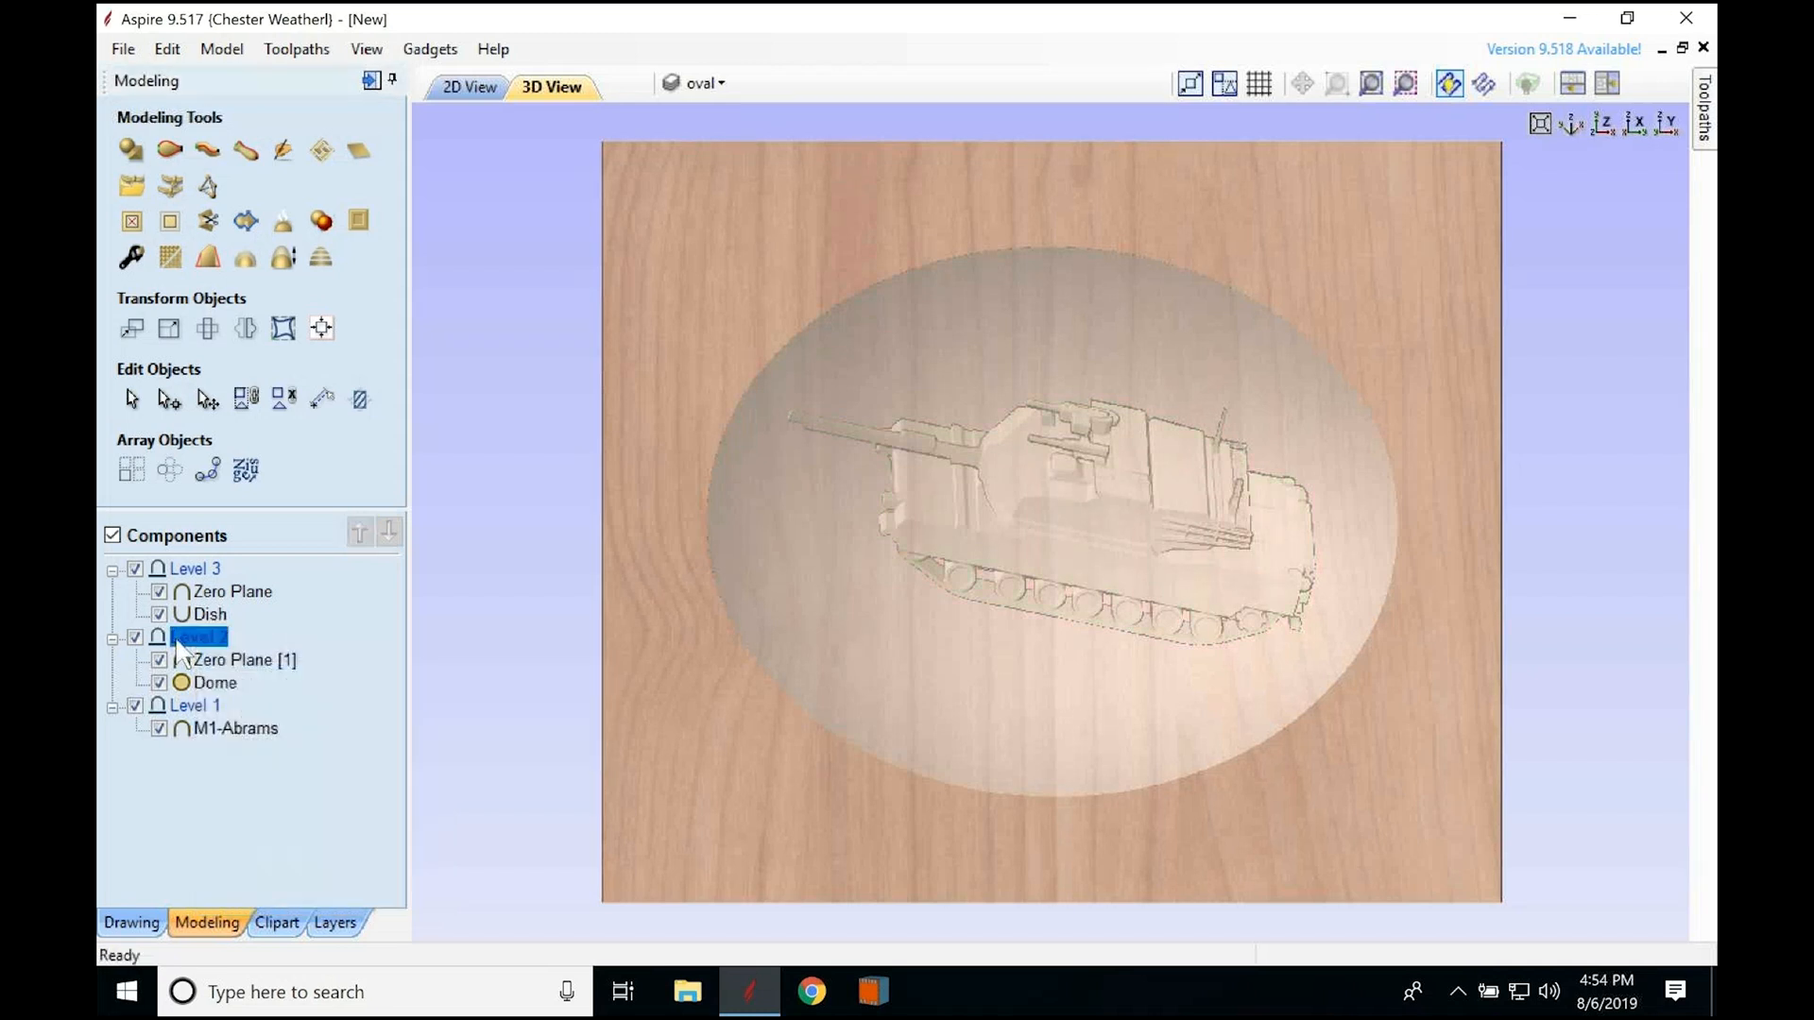
pyautogui.rightClick(178, 644)
pyautogui.moveTo(304, 688)
pyautogui.moveTo(392, 660)
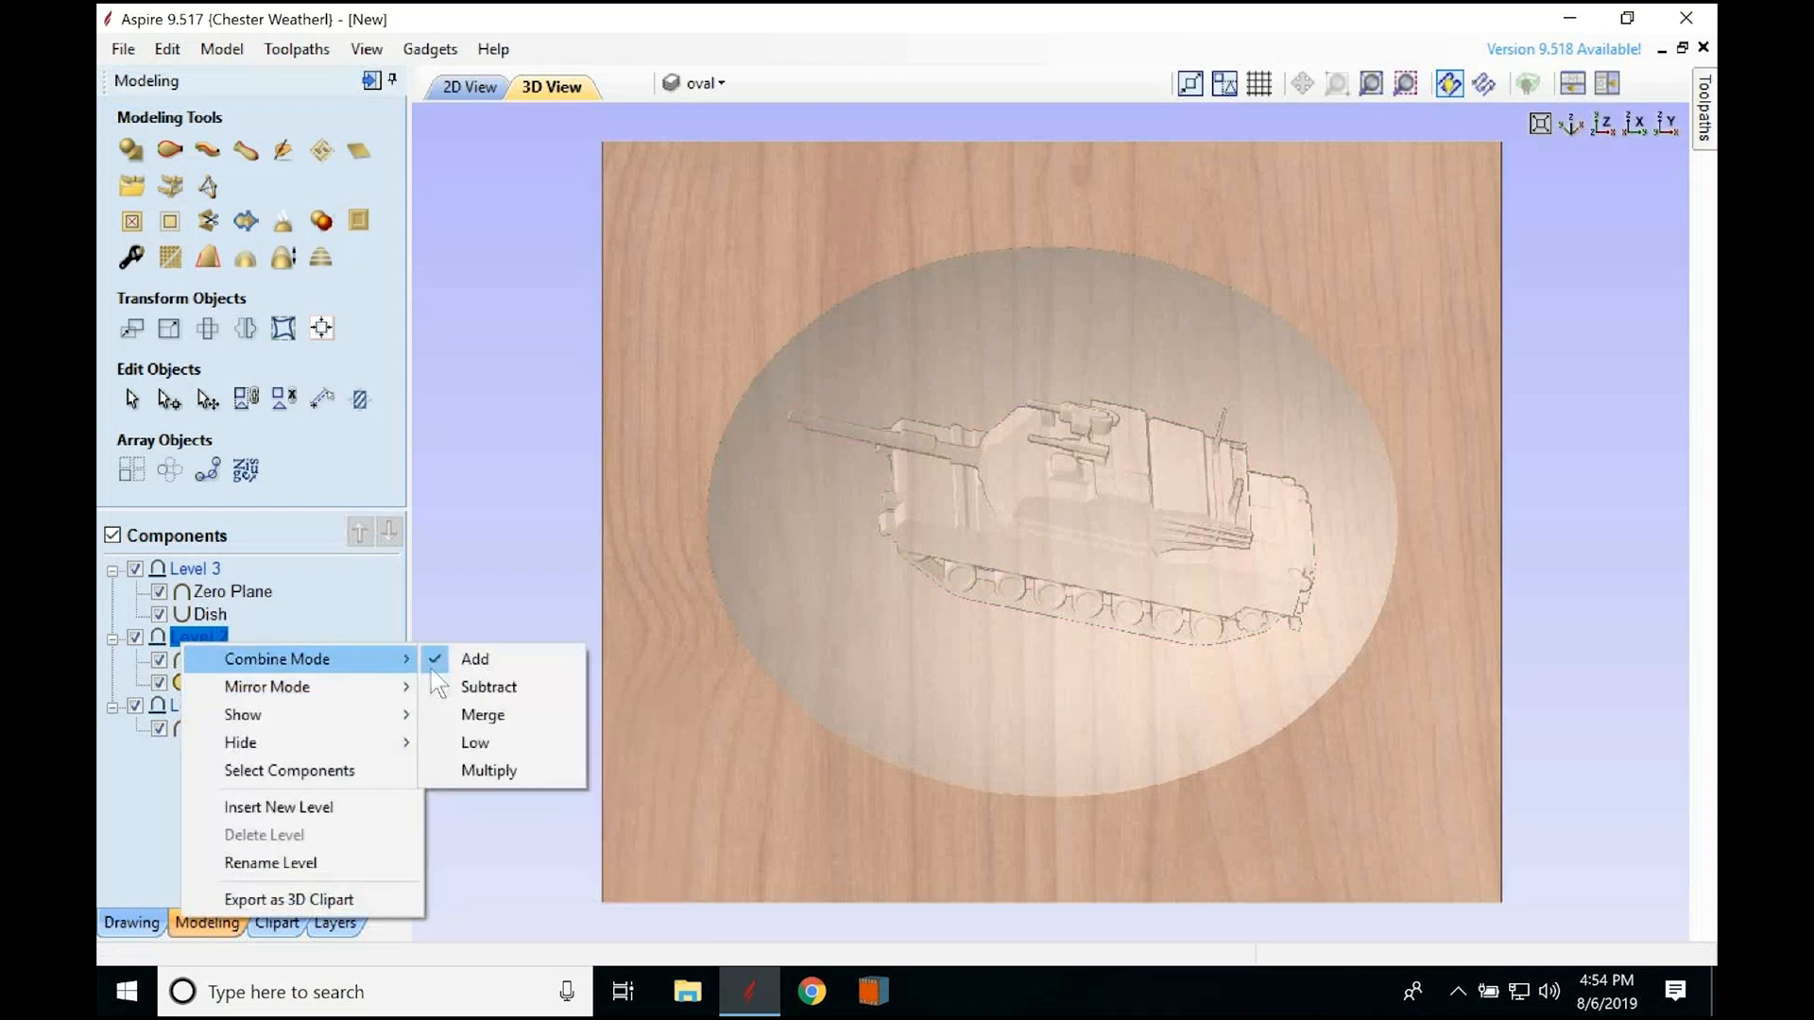
pyautogui.click(510, 769)
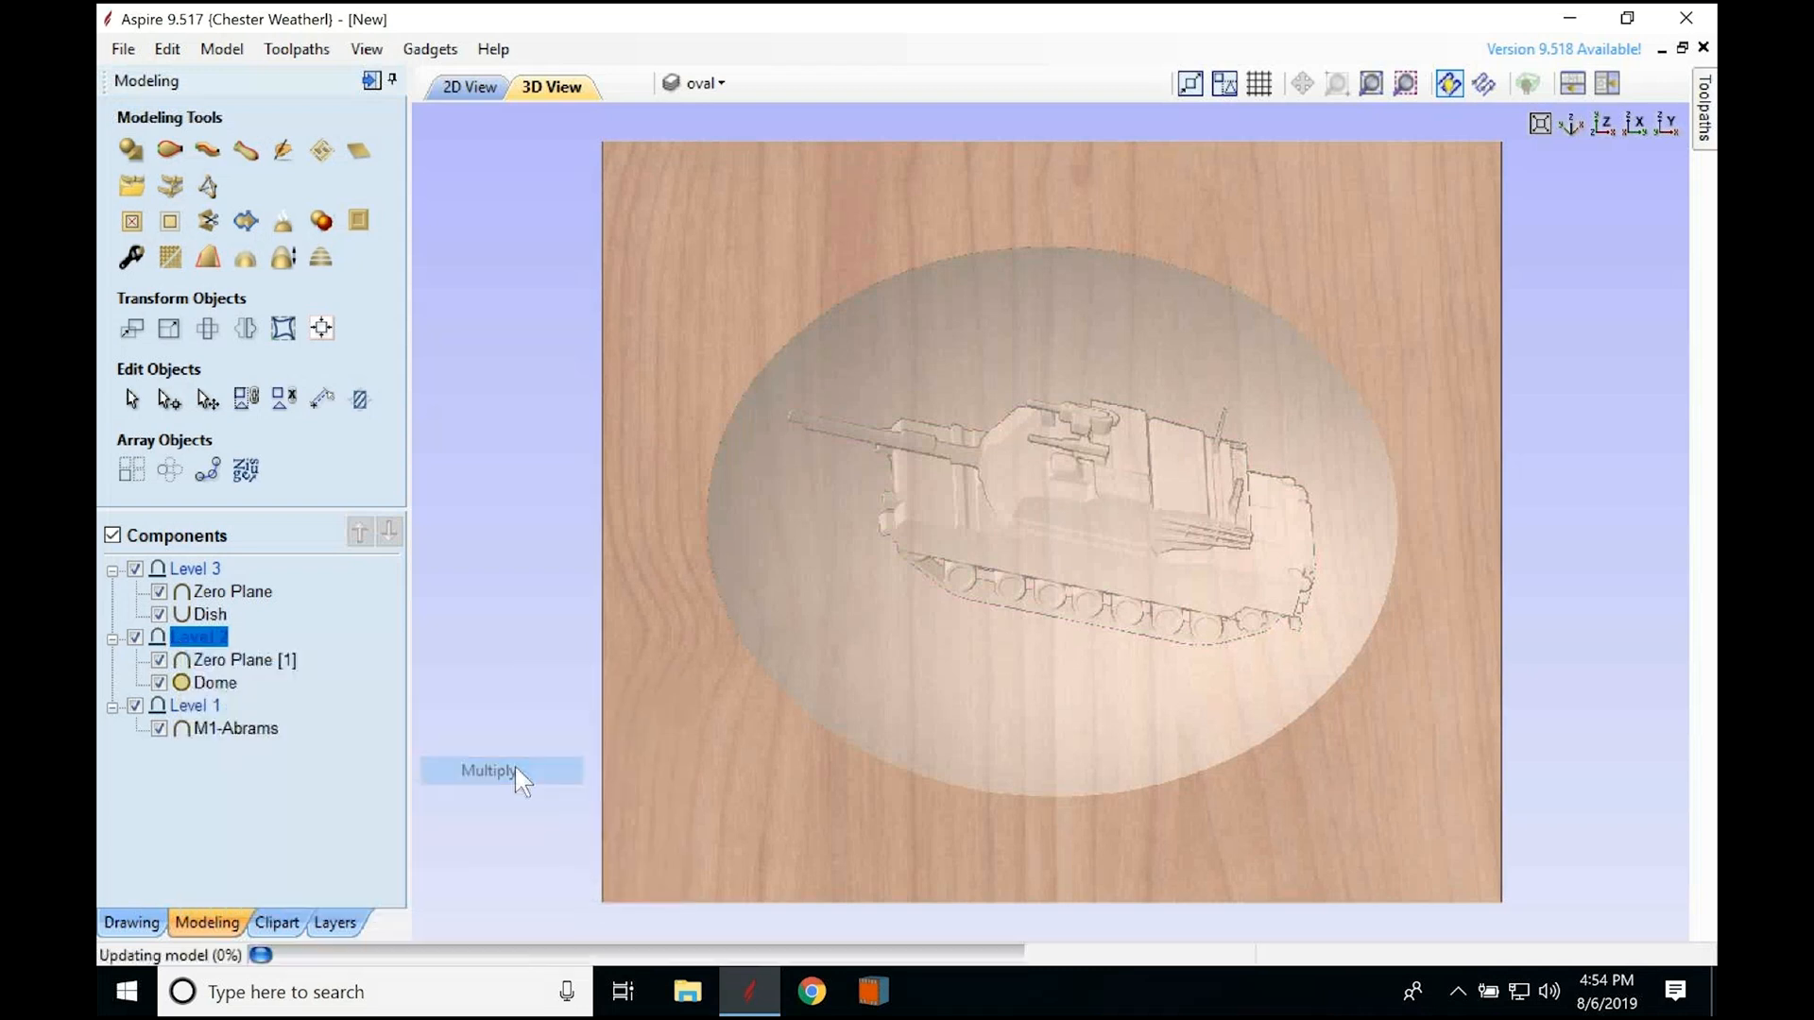
# Step: Change the Dome component's combine mode to Add
pyautogui.rightClick(212, 683)
pyautogui.moveTo(393, 315)
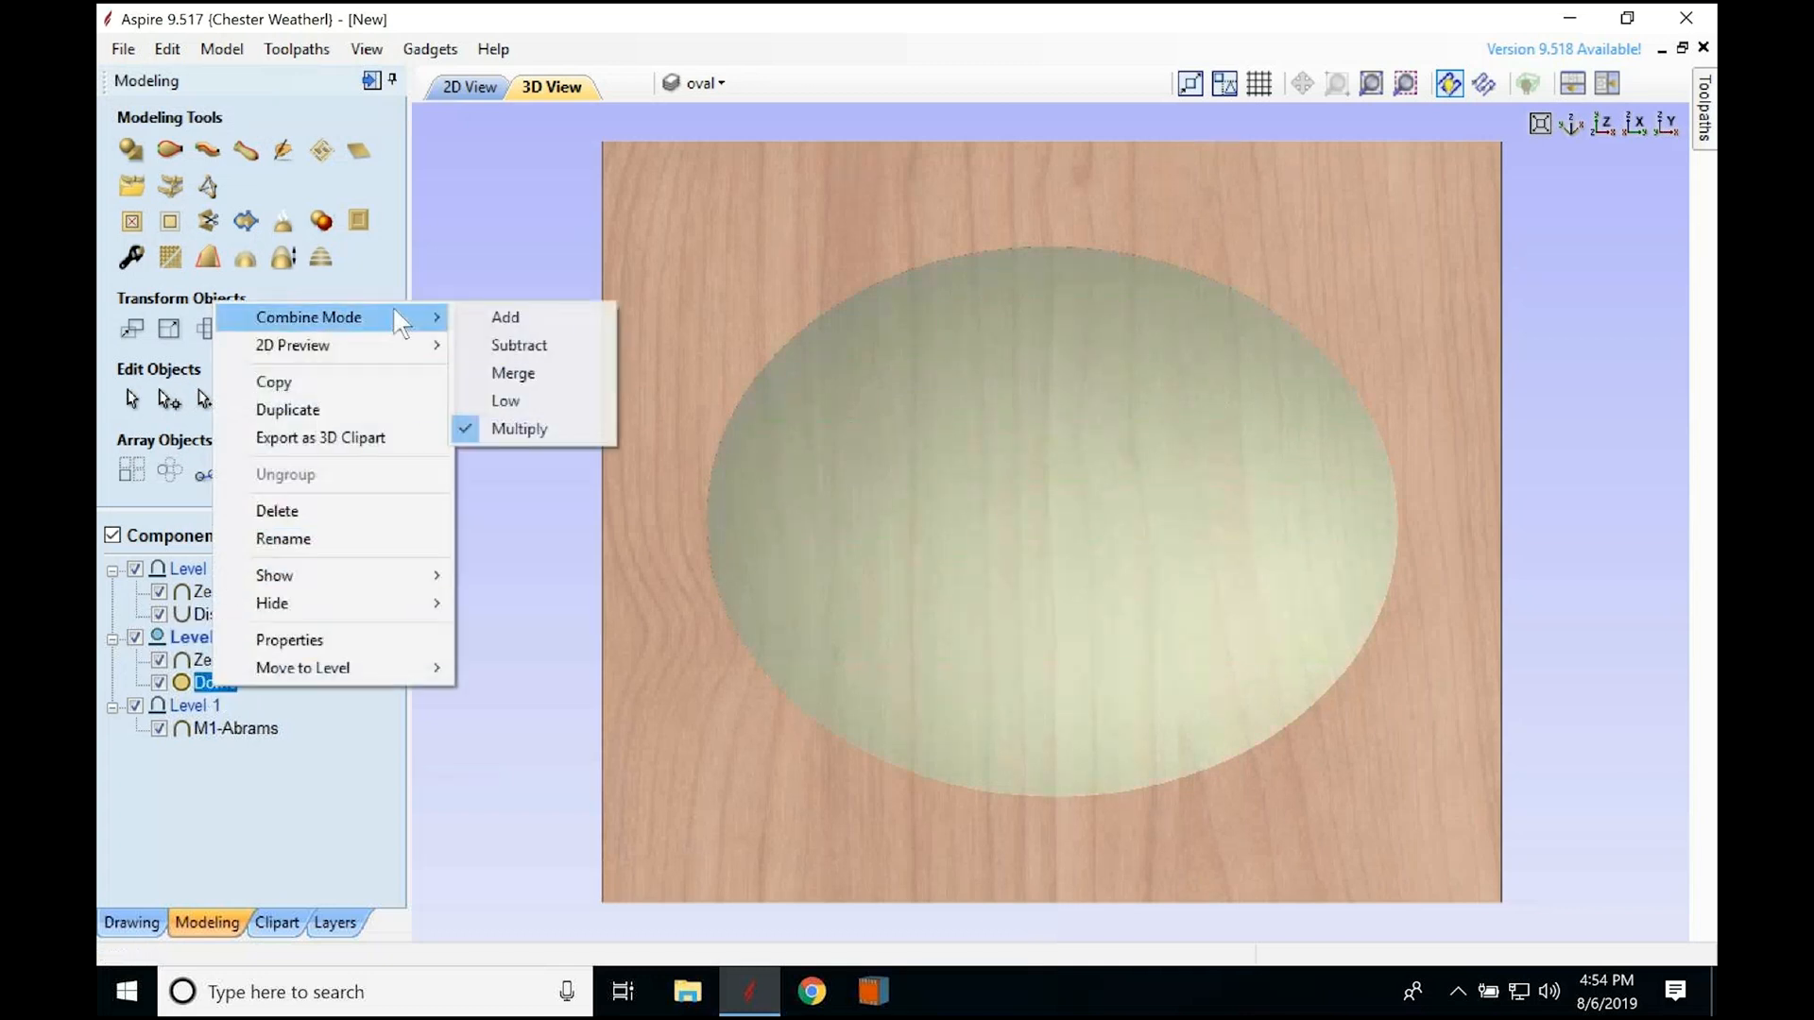
pyautogui.click(517, 315)
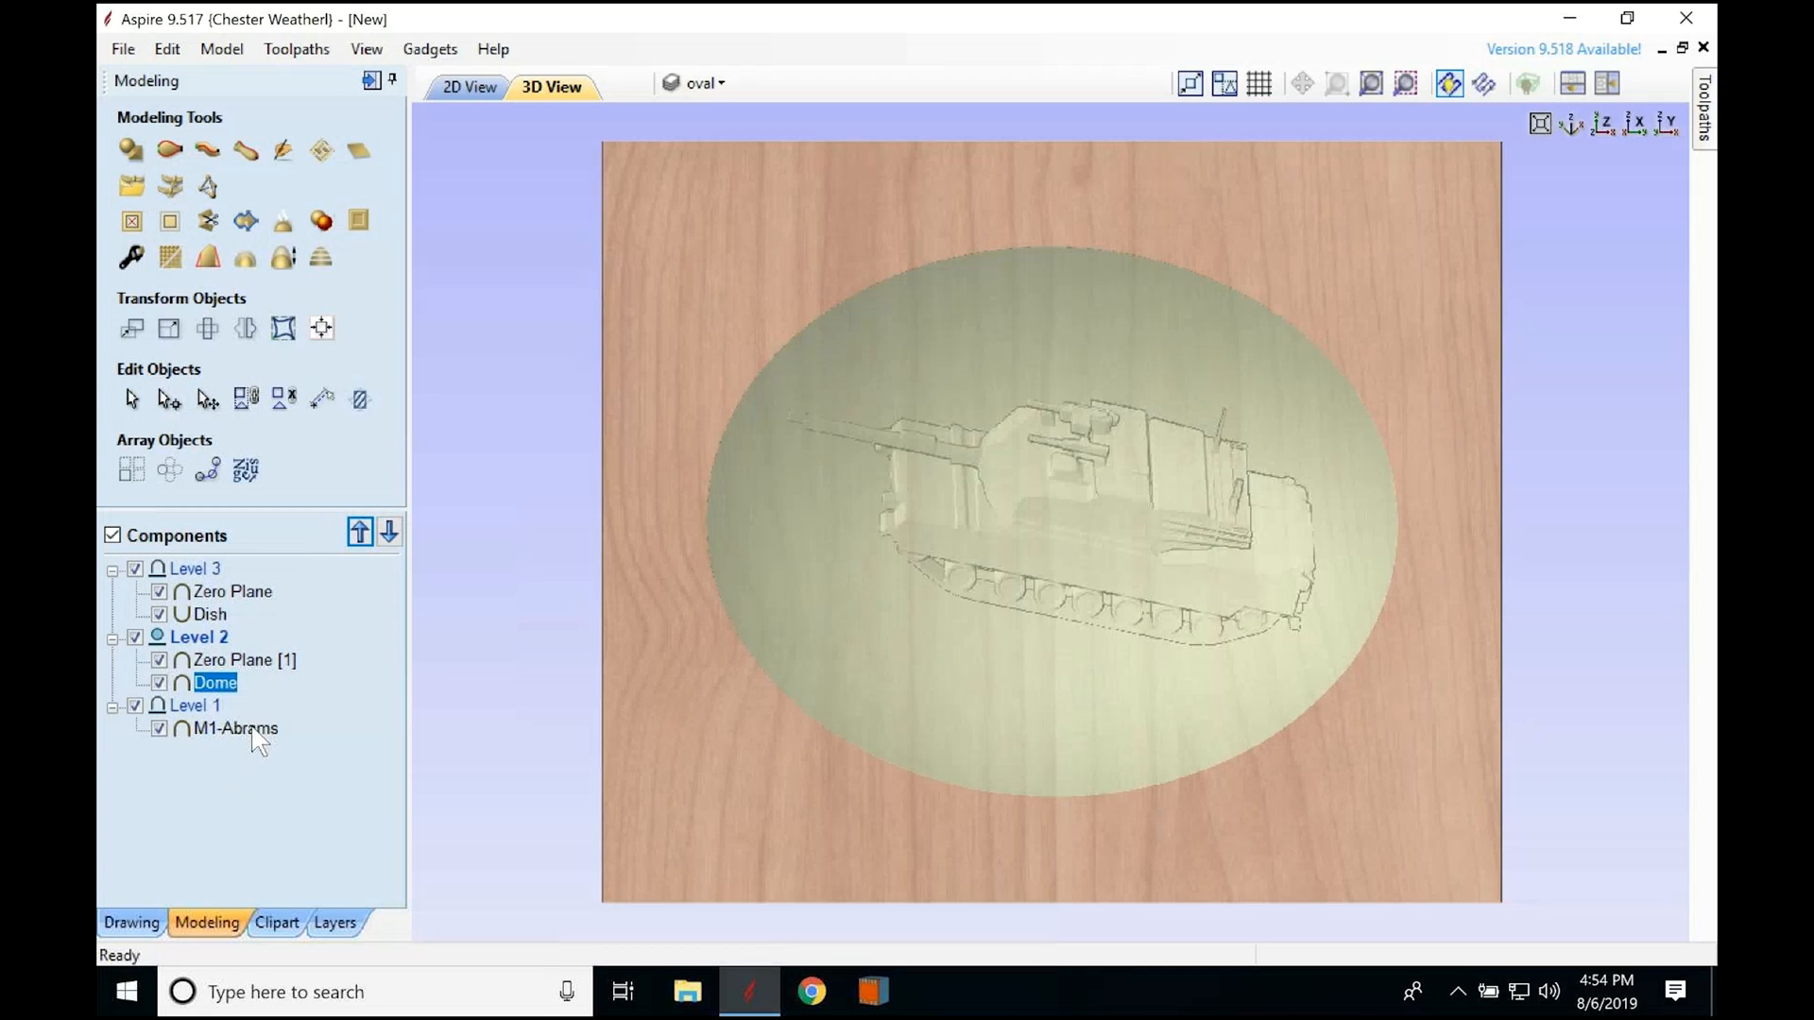
# Step: Examine how the M1-Abrams tank sits in the dish from an angled 3D view and check the components' combine modes
pyautogui.moveTo(227, 631)
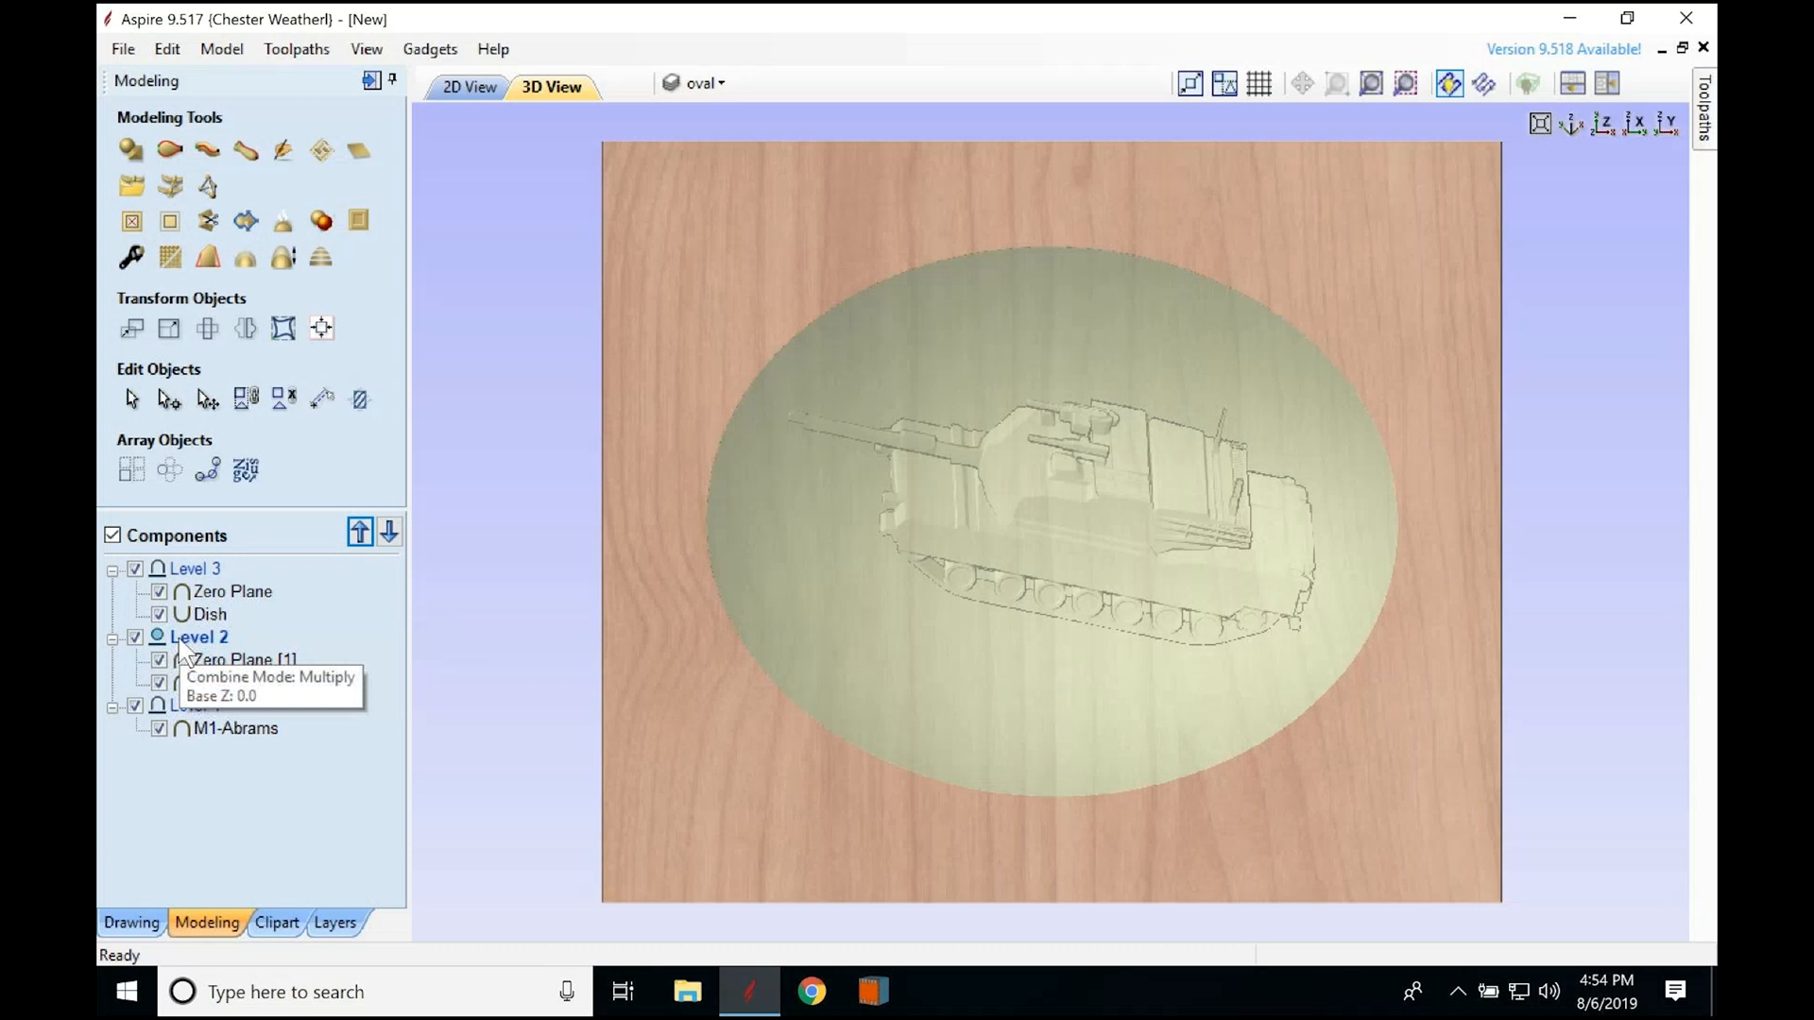
pyautogui.click(792, 593)
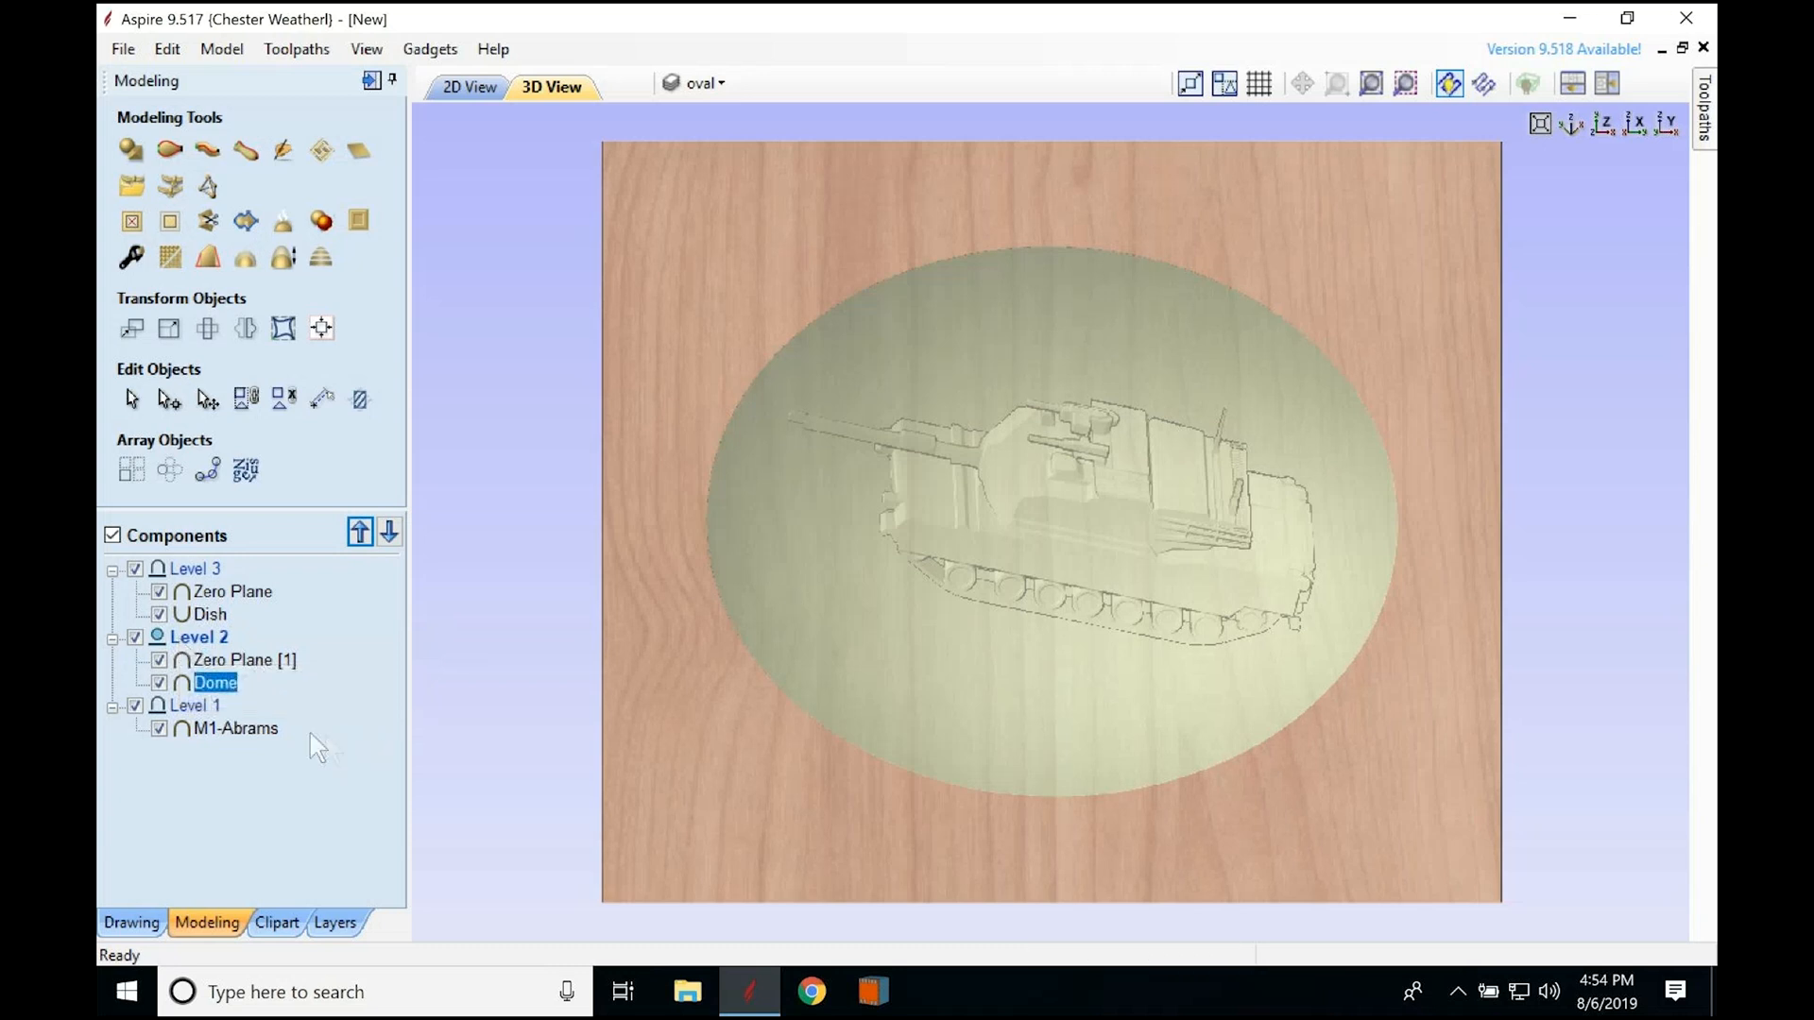
pyautogui.click(249, 729)
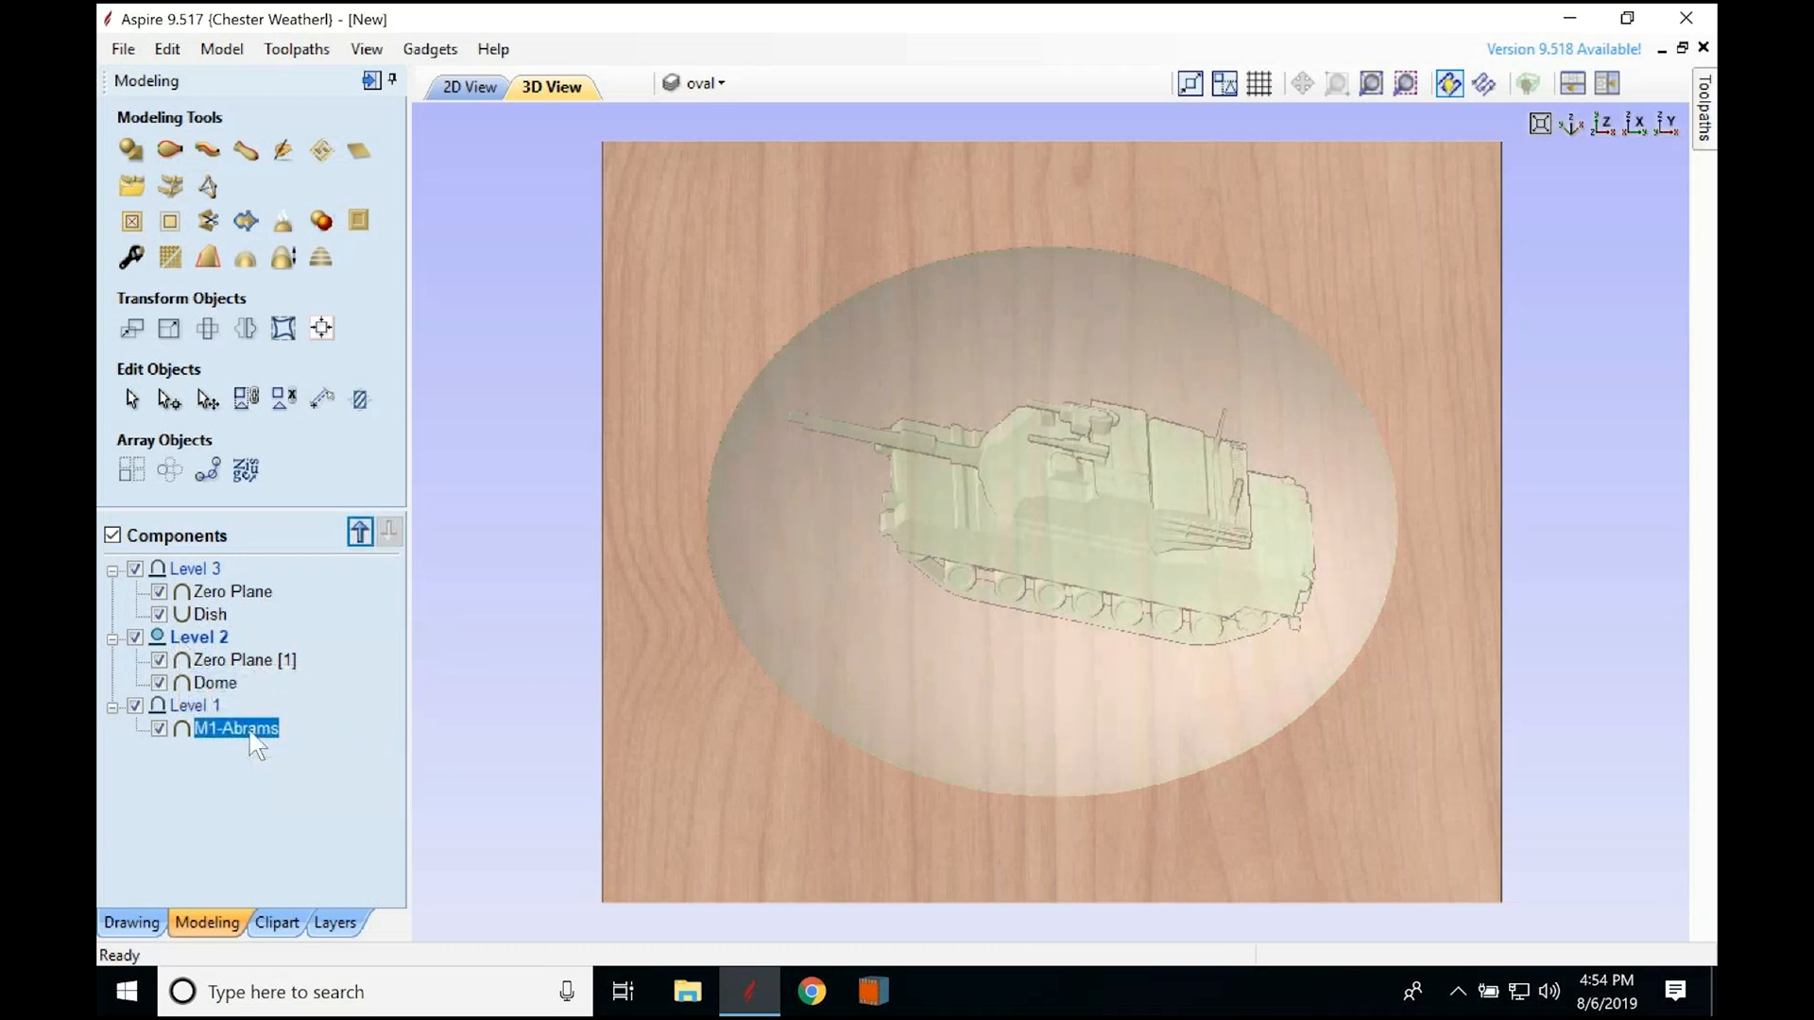
pyautogui.moveTo(1254, 745); pyautogui.dragTo(1332, 516)
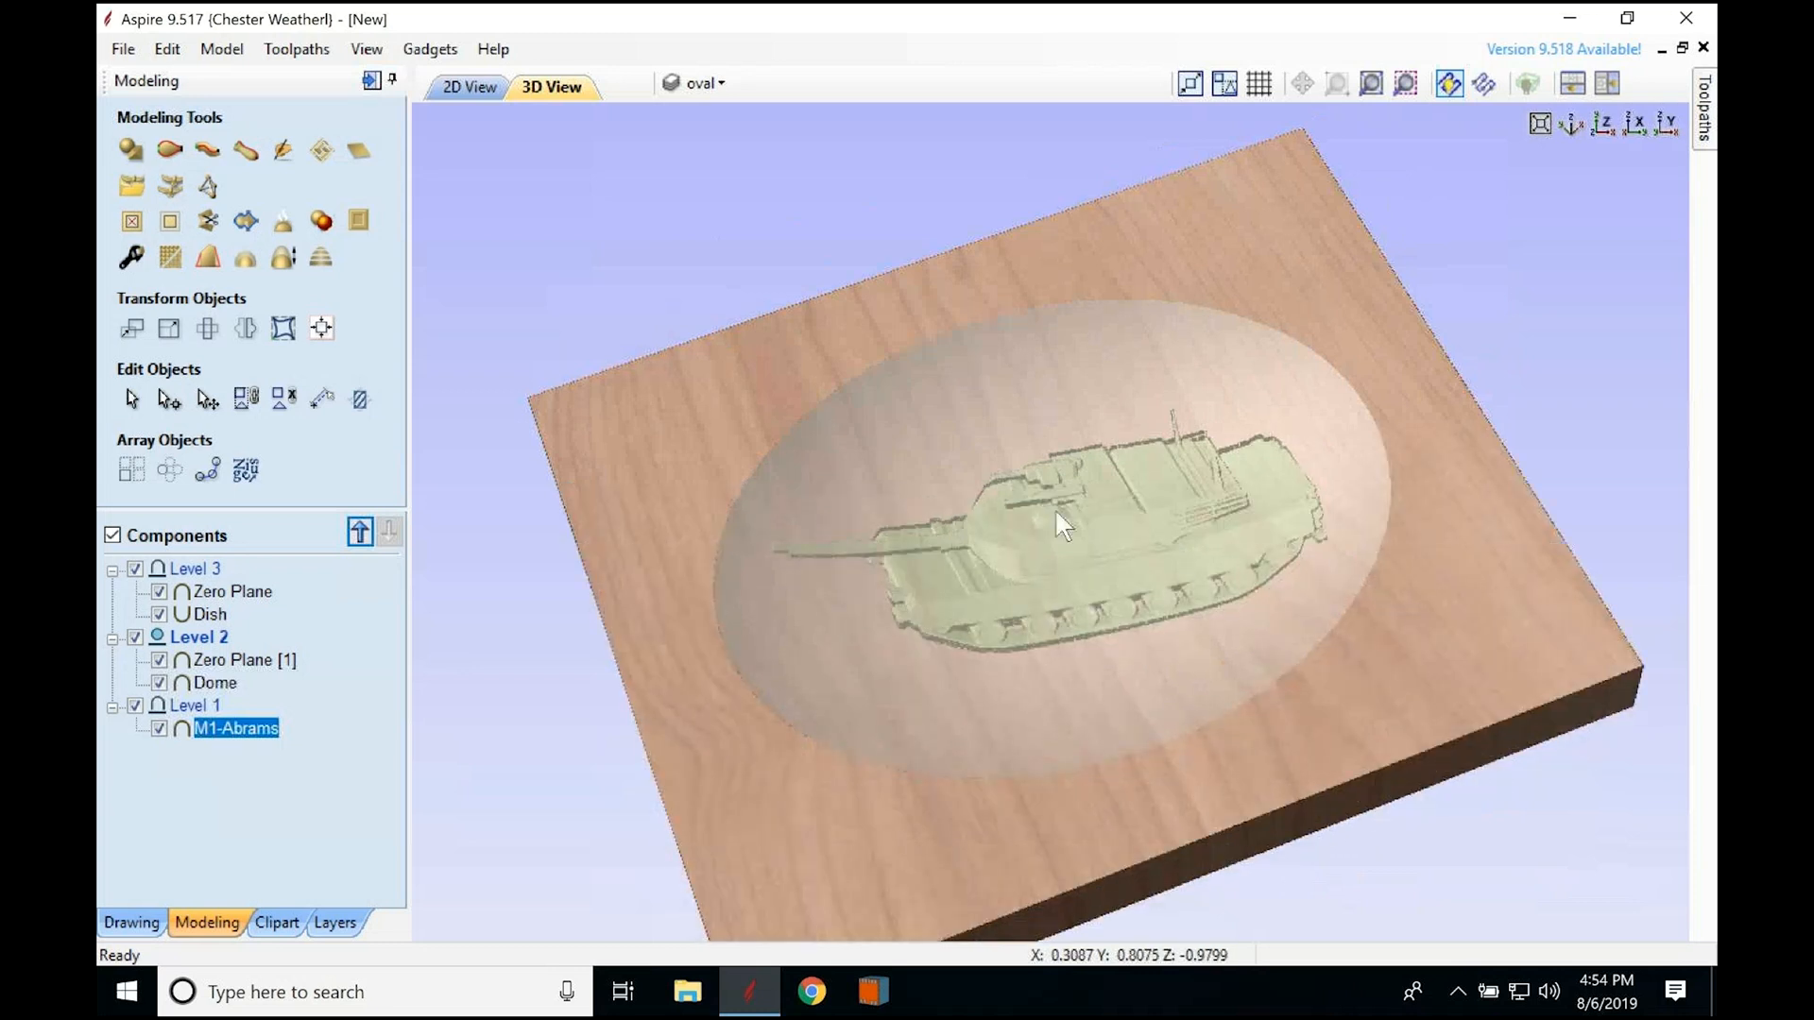
pyautogui.scroll(2, 1054, 508)
pyautogui.moveTo(1018, 580); pyautogui.dragTo(1194, 536)
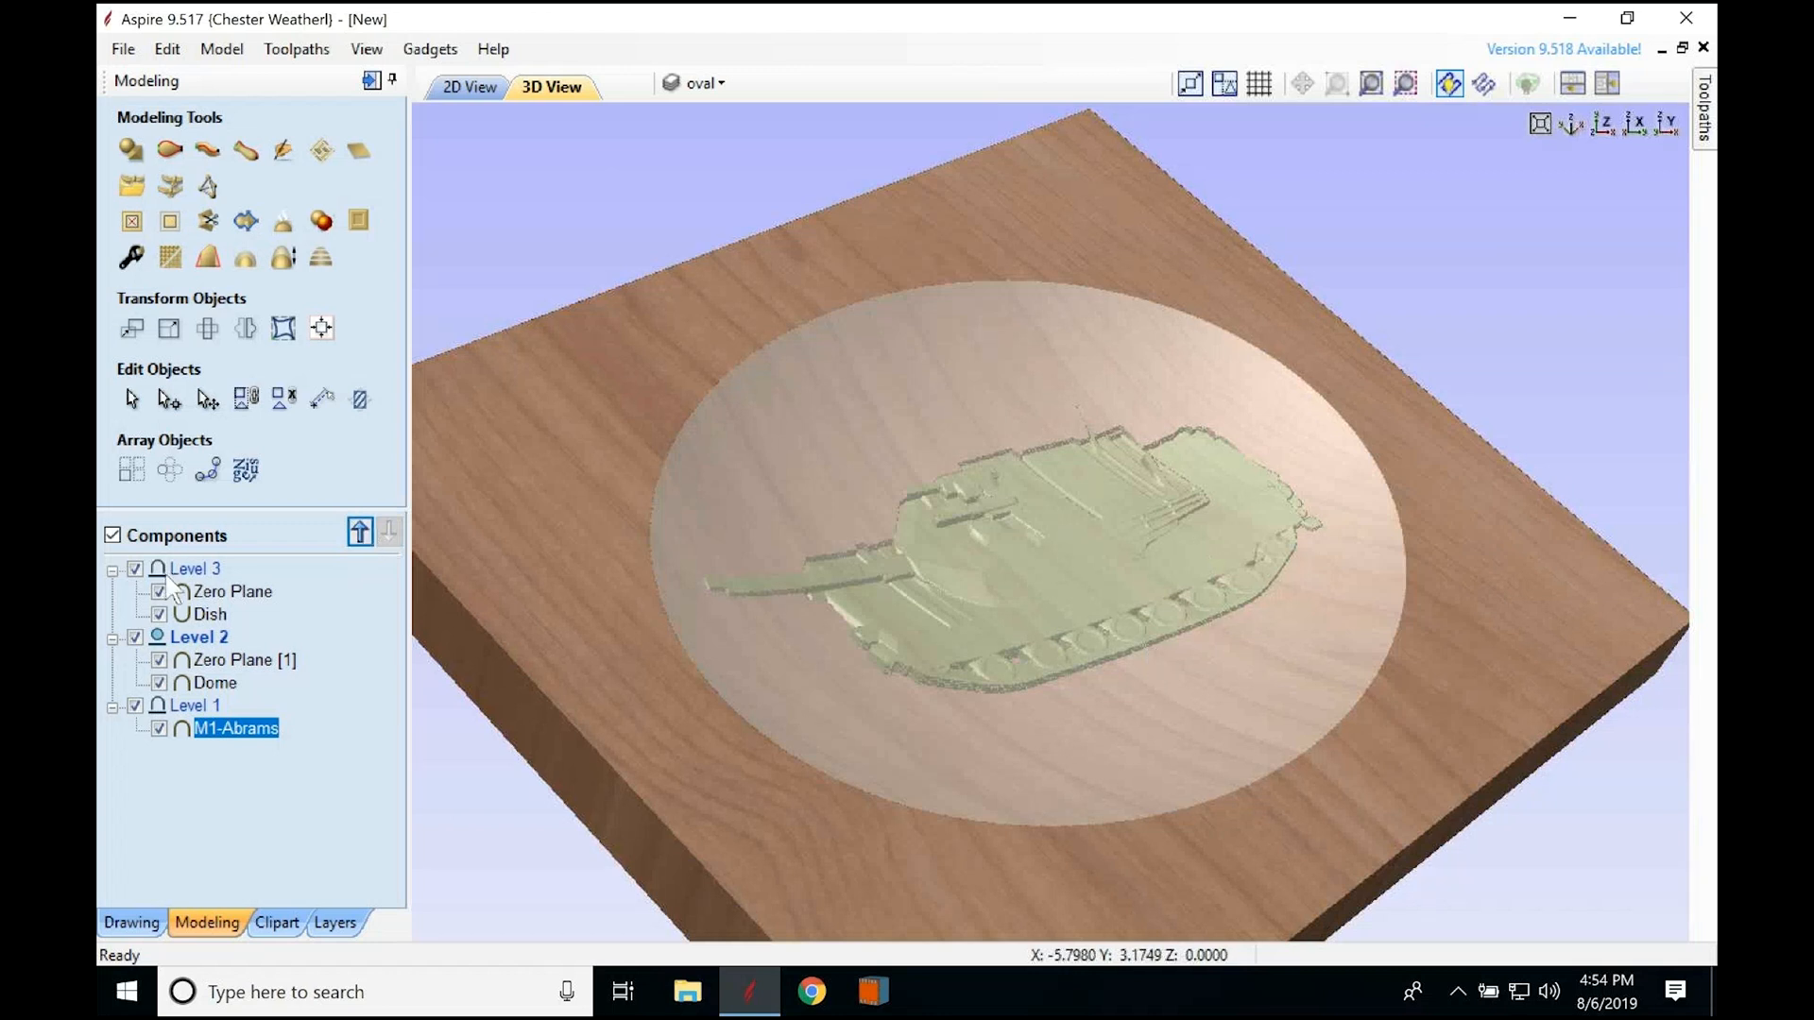
pyautogui.moveTo(183, 588)
pyautogui.moveTo(211, 690)
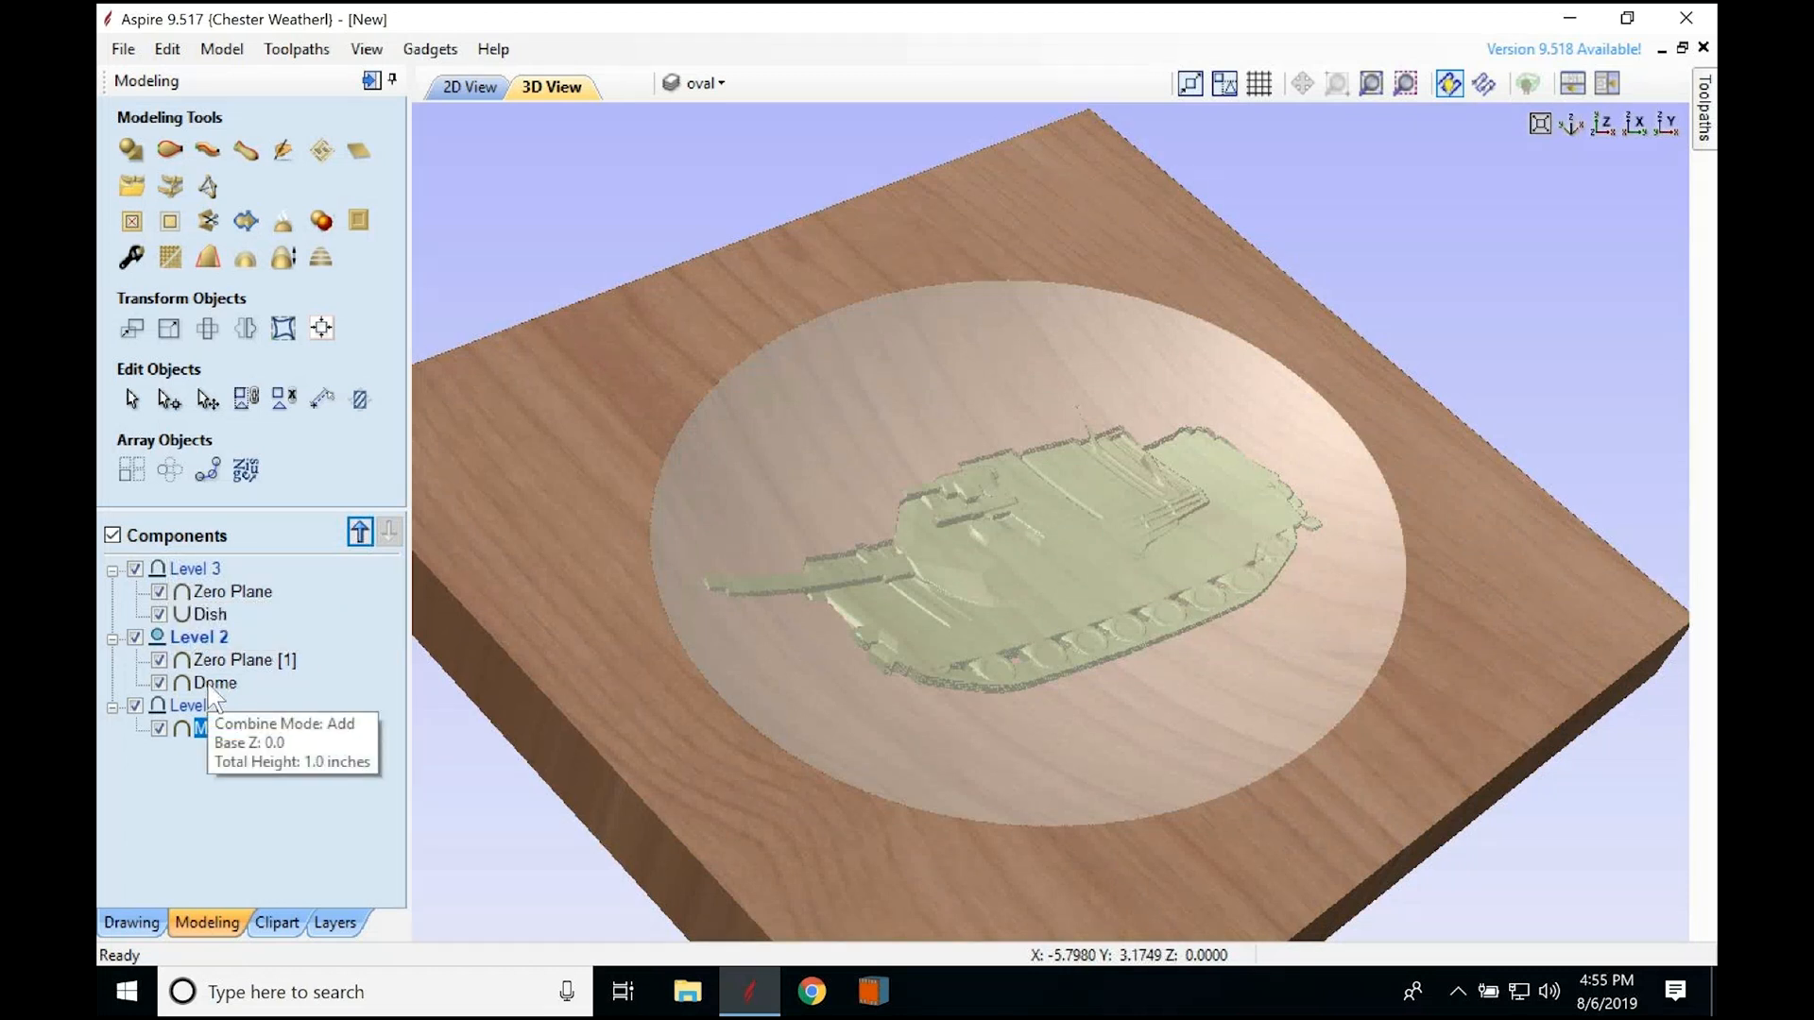
# Step: Delete the Dome and the duplicate zero plane from Level 2
pyautogui.click(209, 687)
pyautogui.rightClick(211, 689)
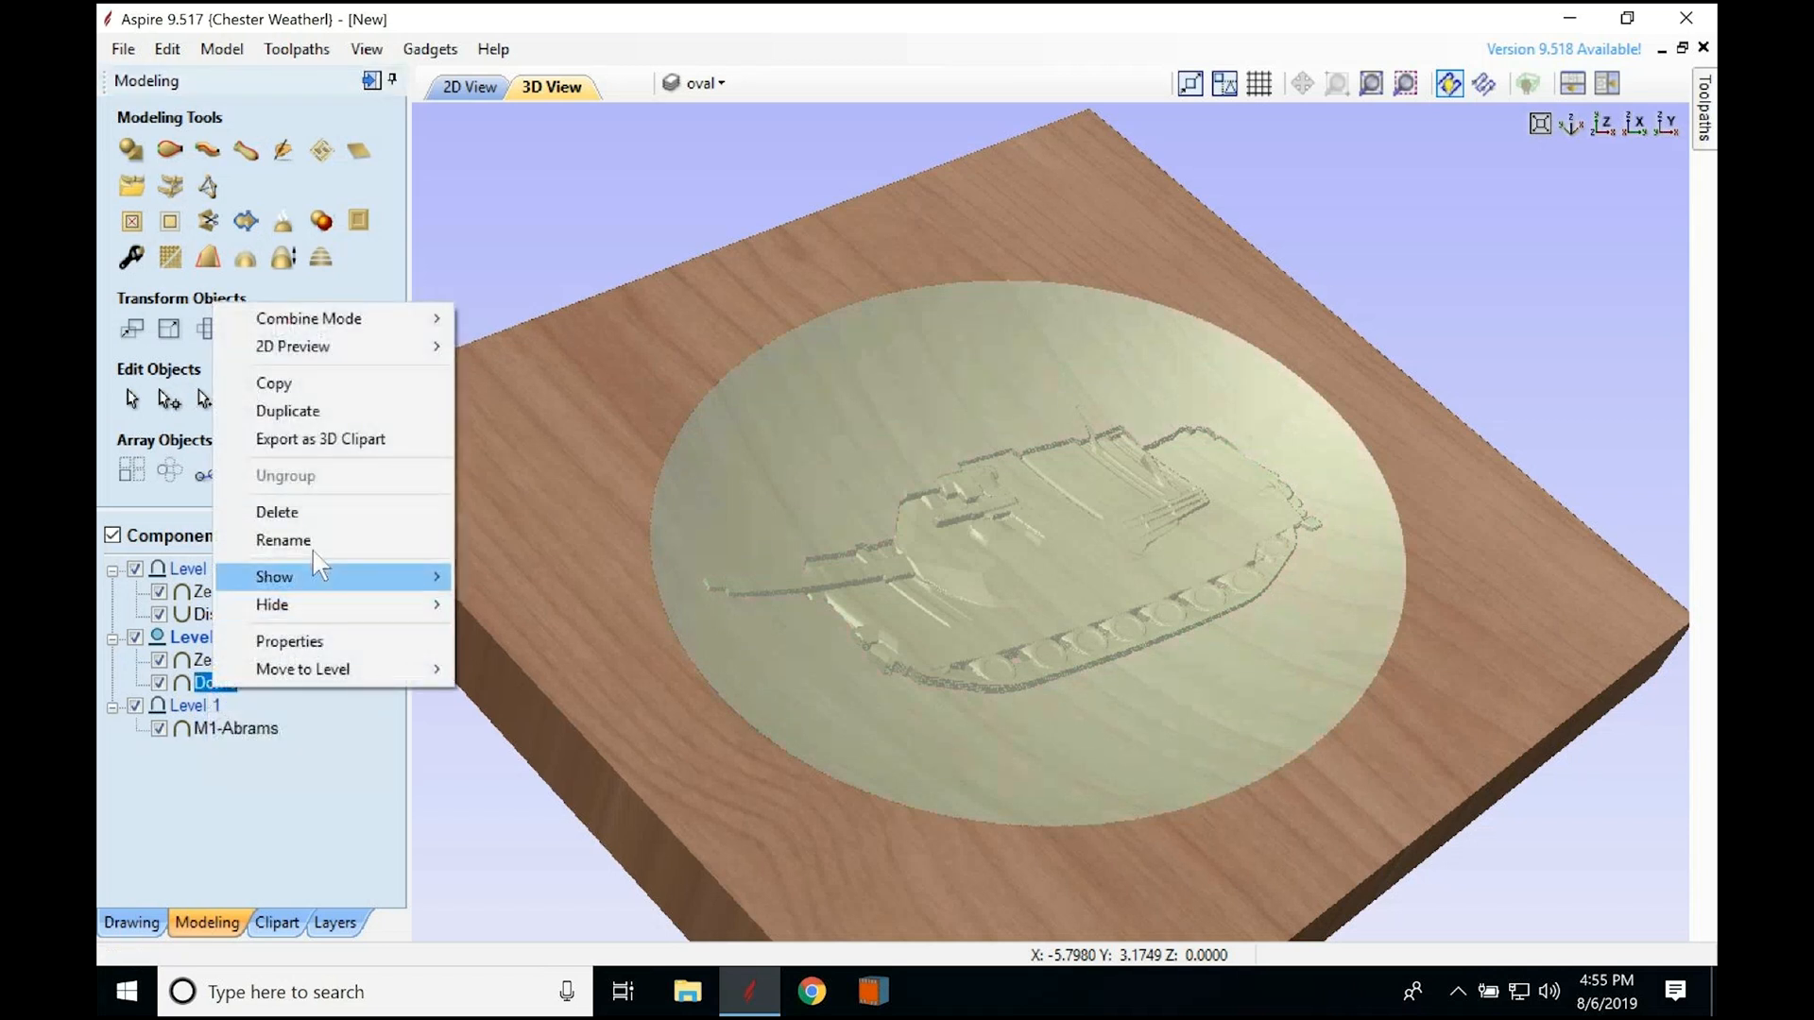
pyautogui.click(332, 515)
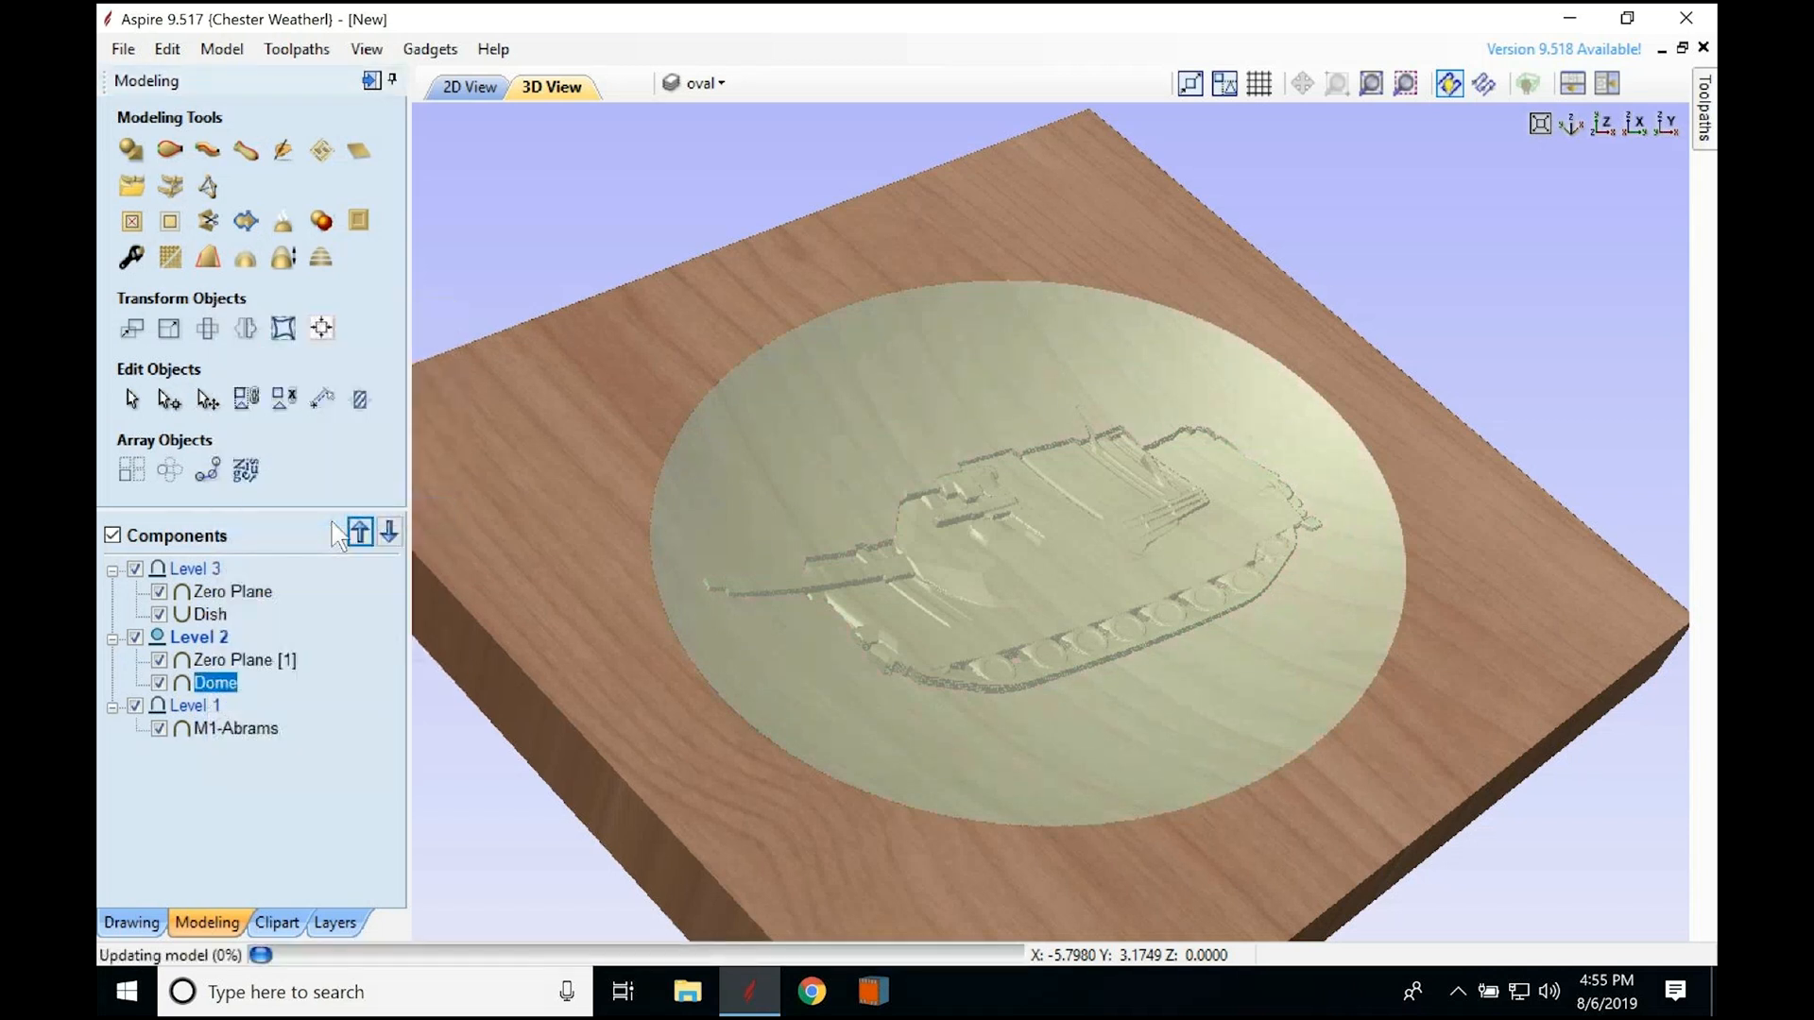
pyautogui.rightClick(237, 668)
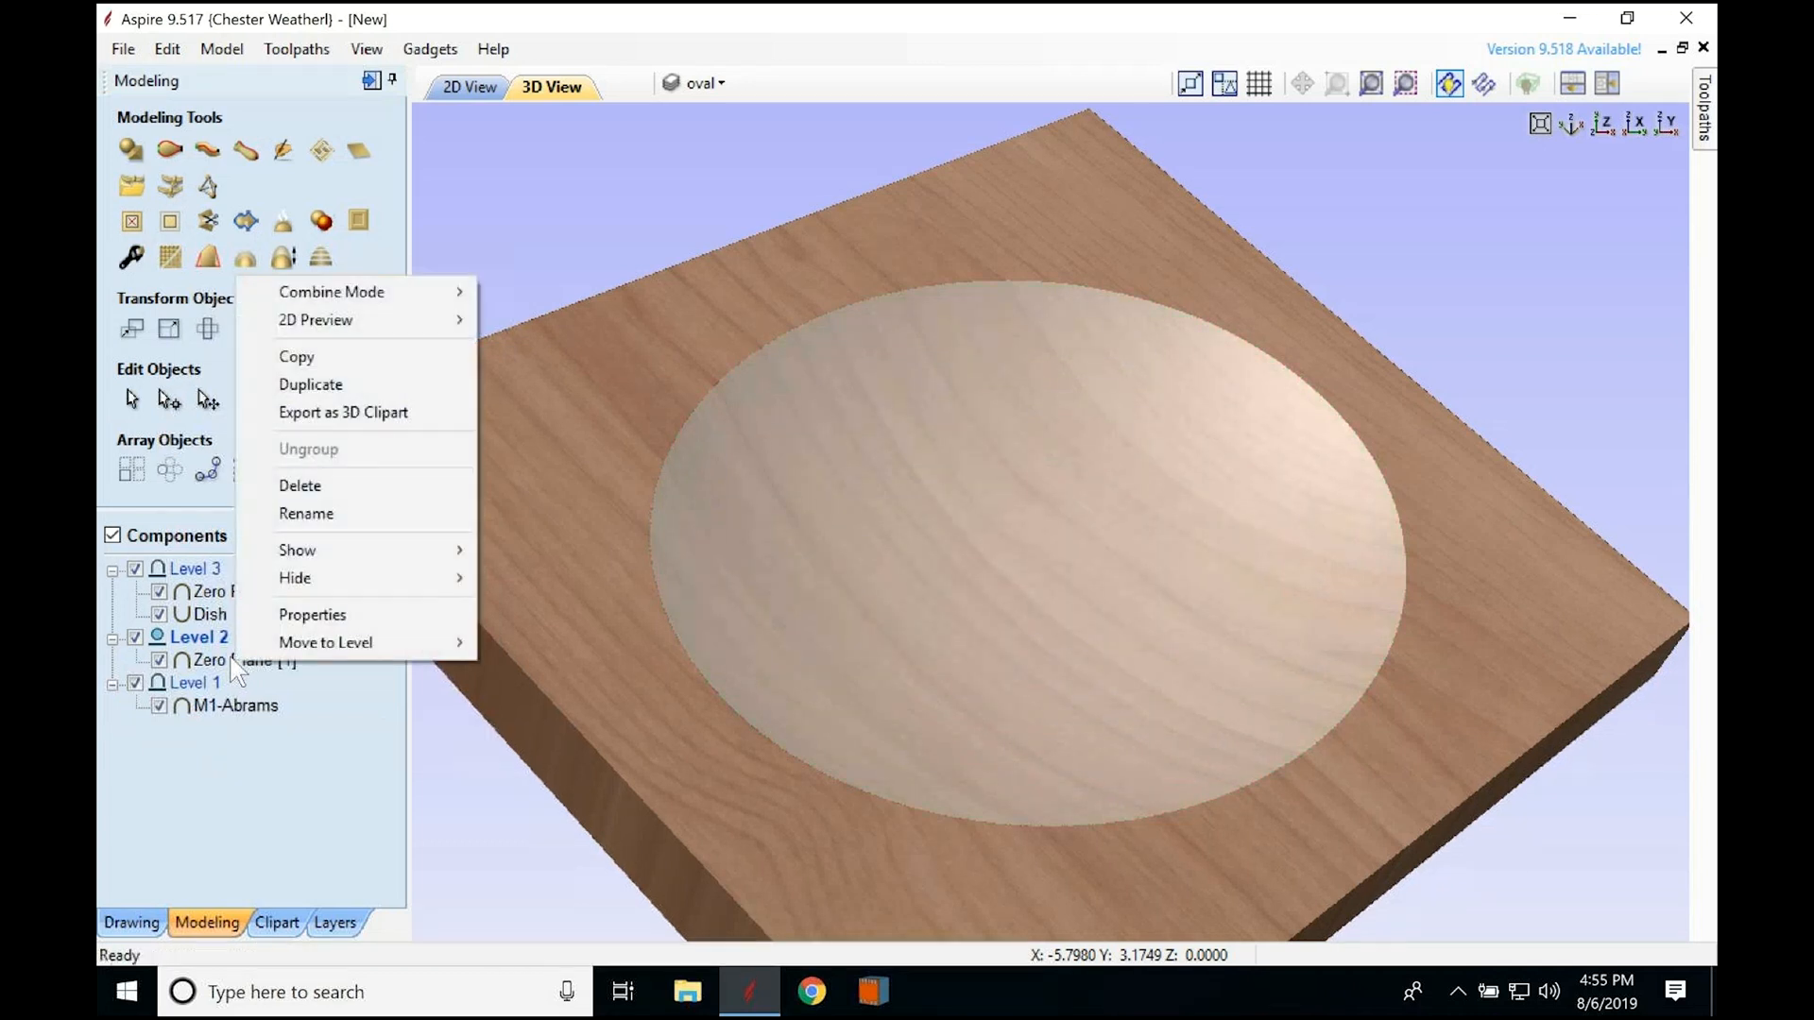
pyautogui.click(347, 490)
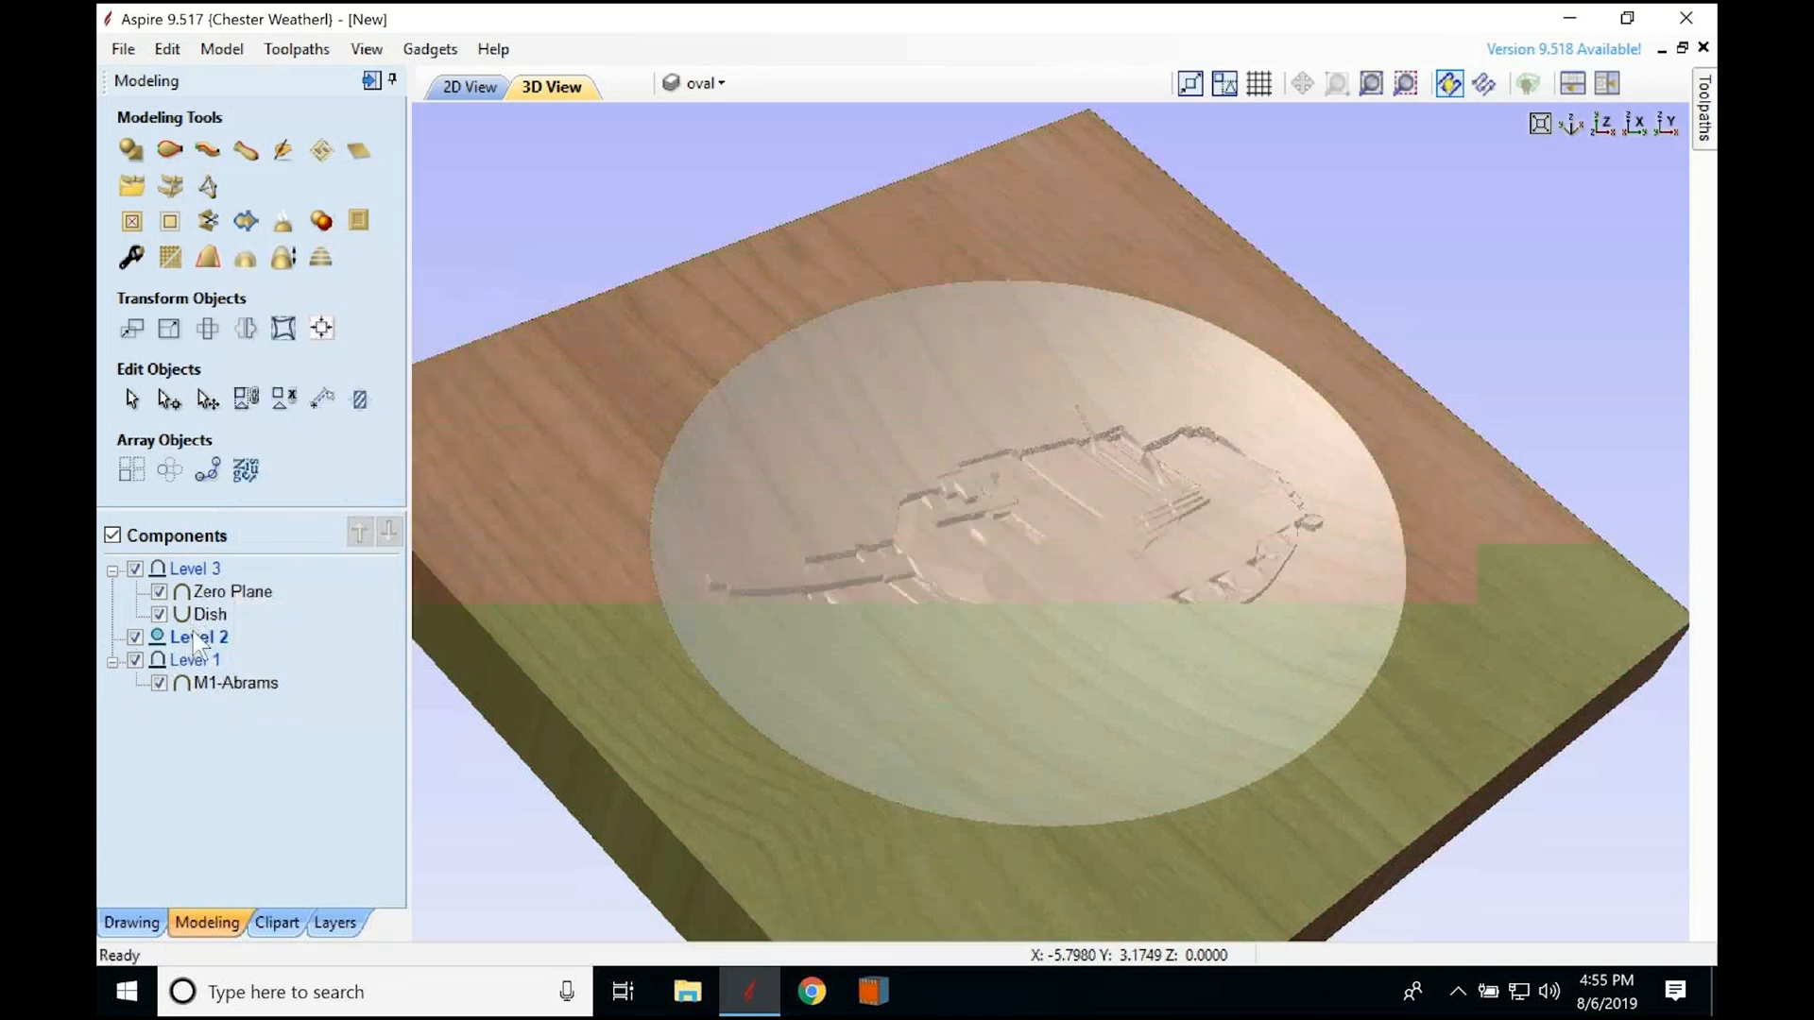
# Step: Duplicate Level 3's zero plane and dish together and move the copies into Level 2
pyautogui.click(251, 591)
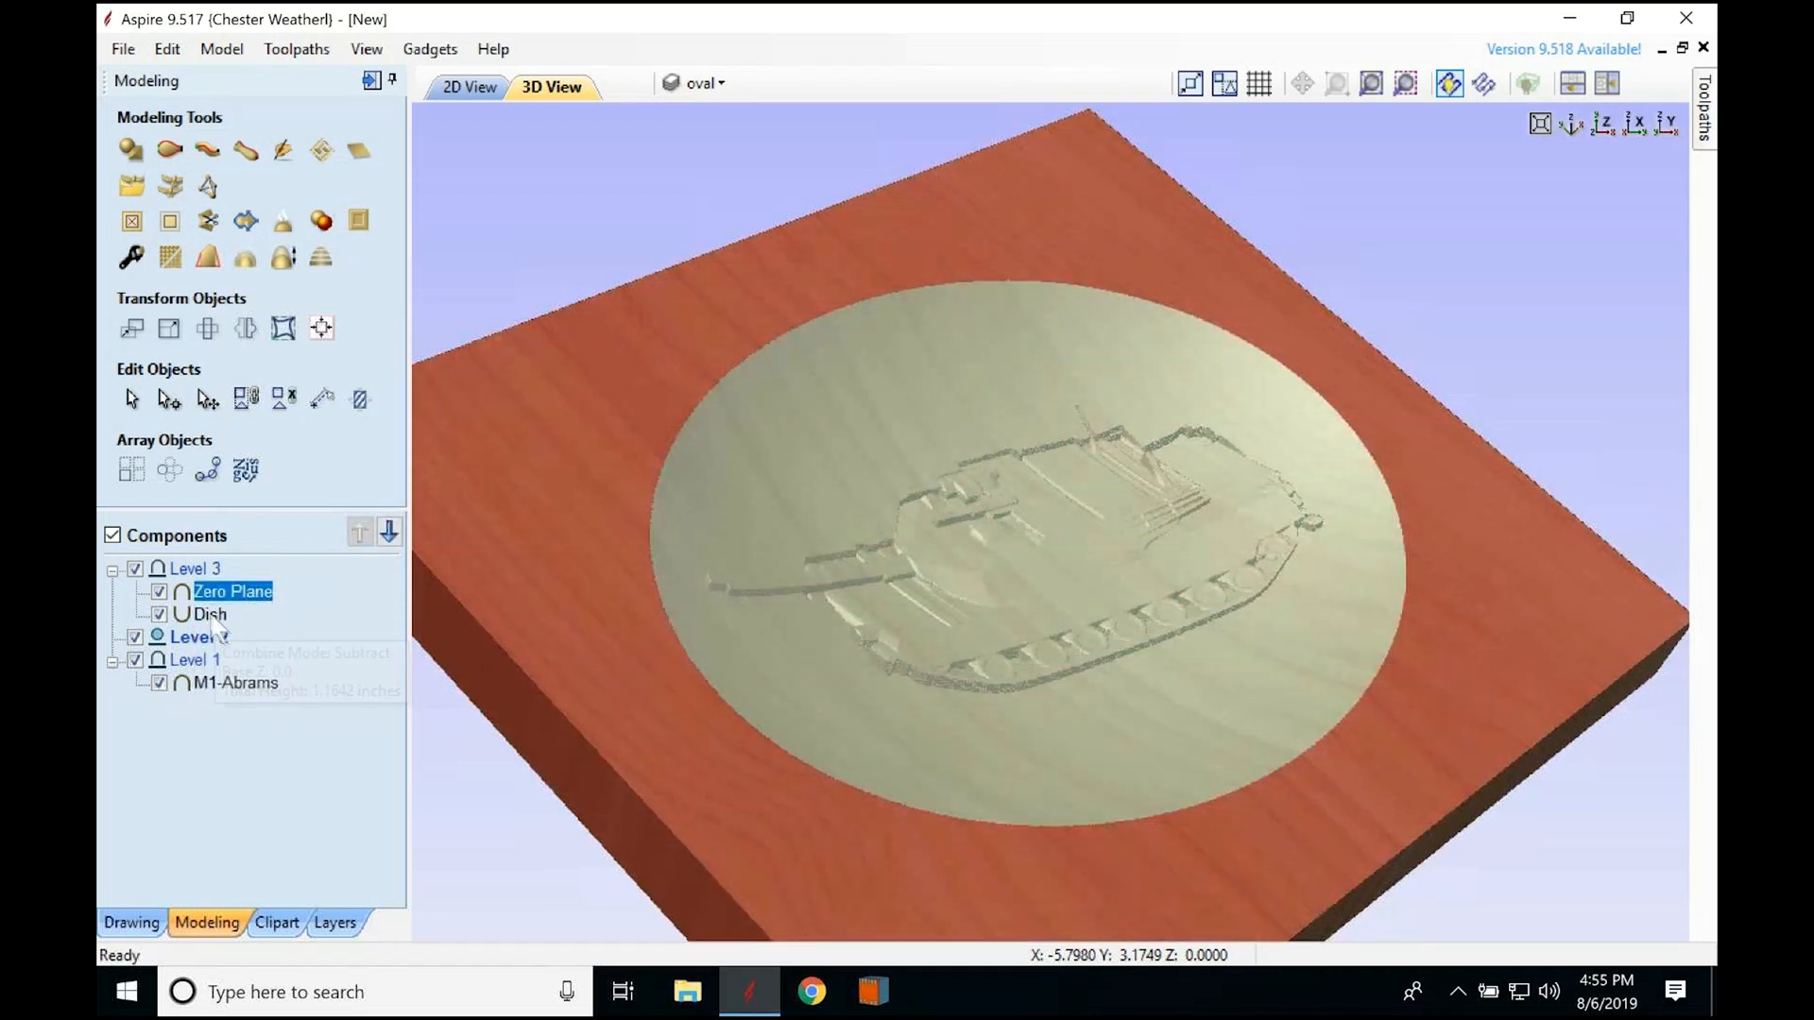
pyautogui.keyDown('ctrl'); pyautogui.click(212, 616); pyautogui.keyUp('ctrl')
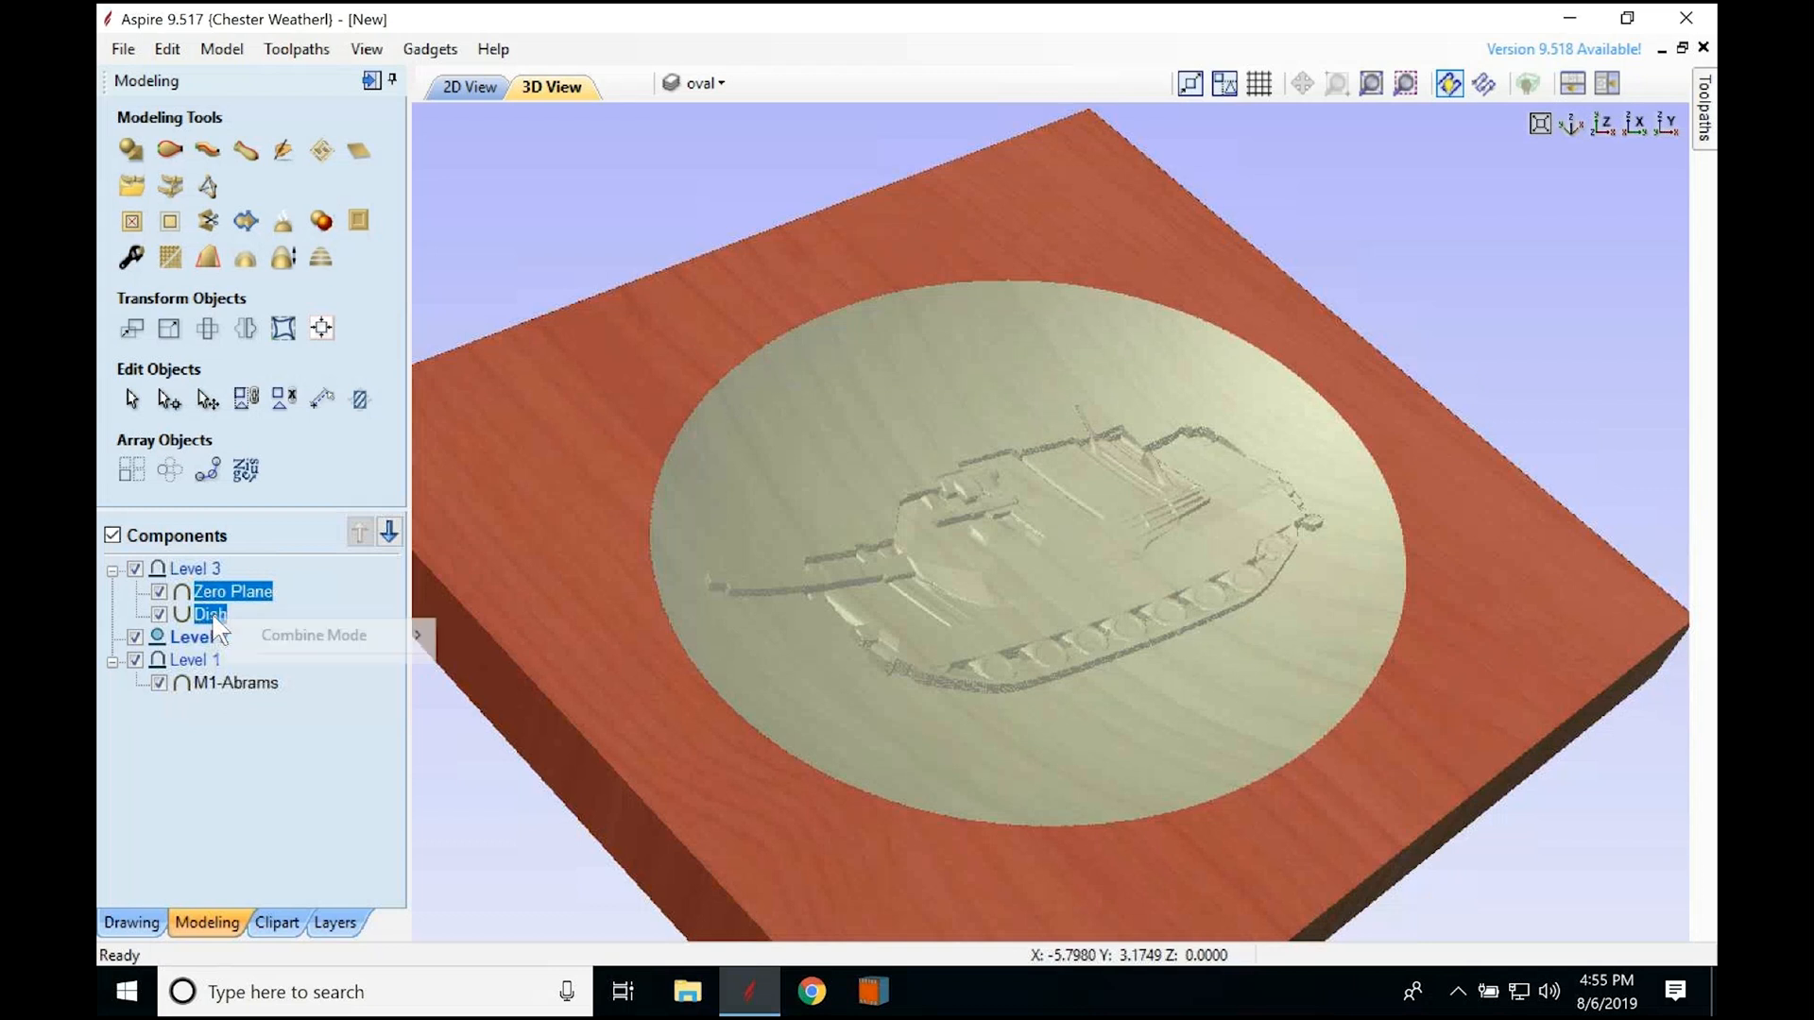
pyautogui.hotkey('ctrl', 'v')
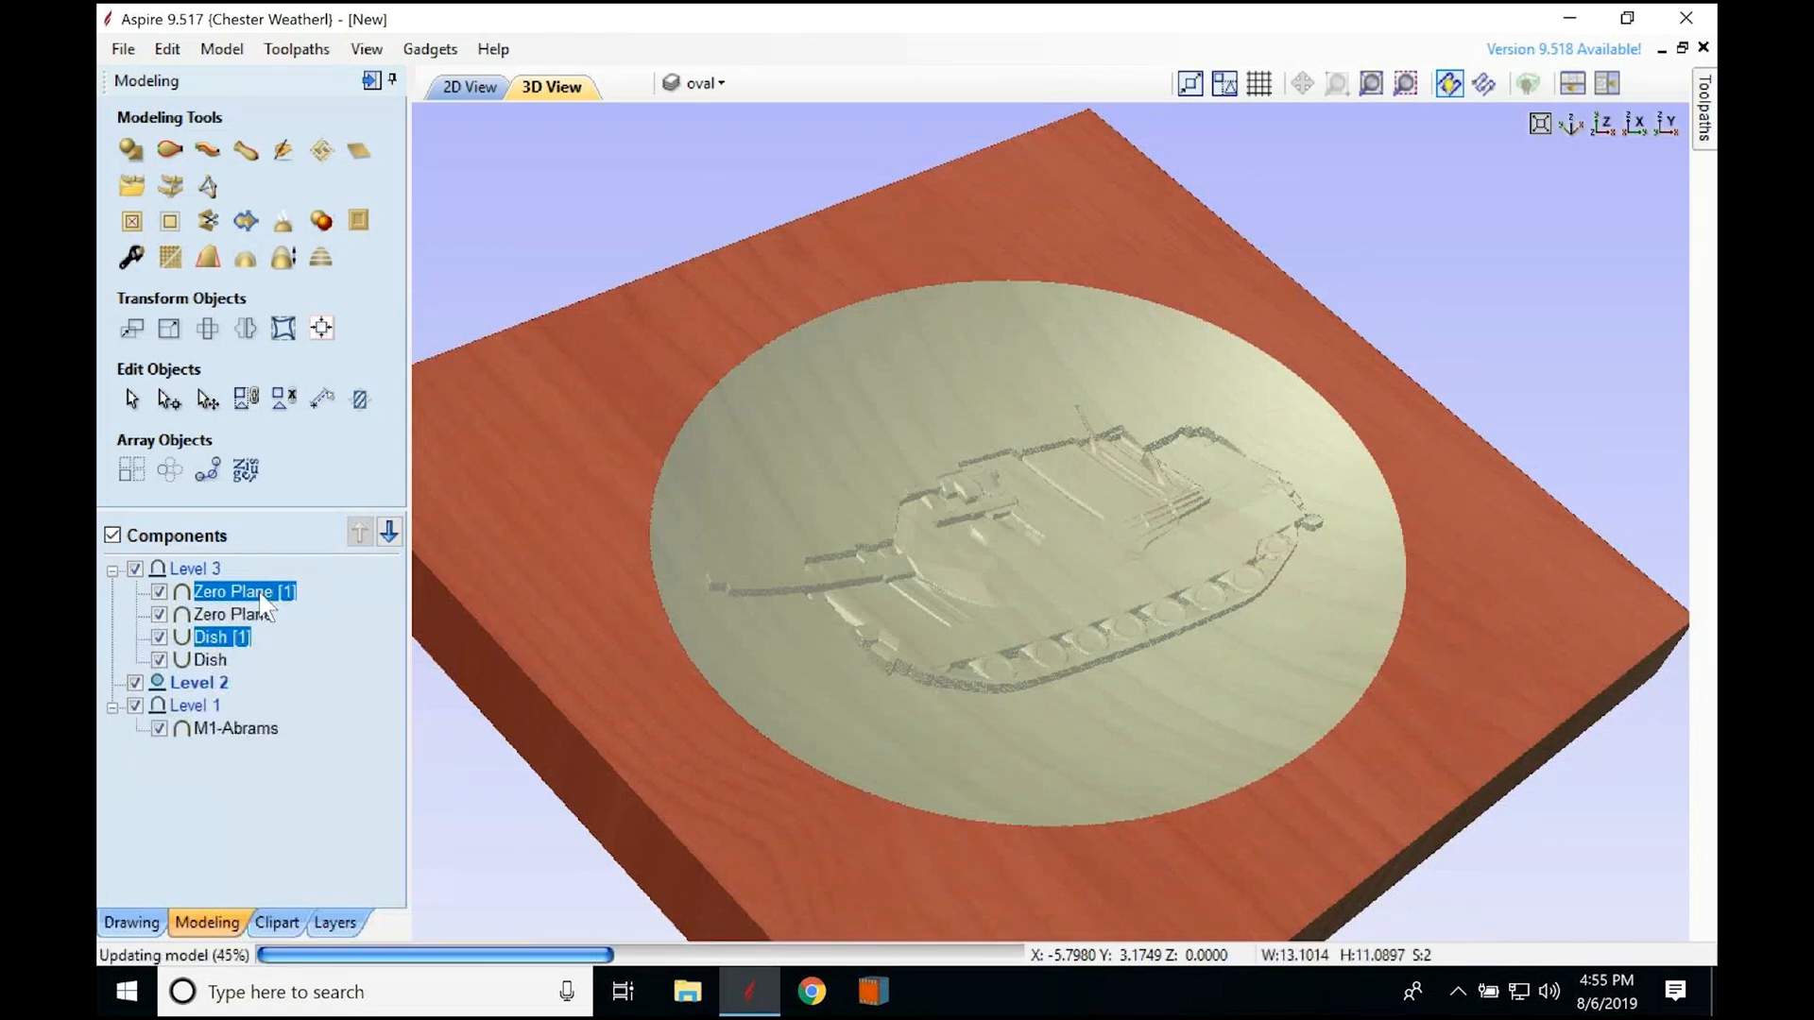
pyautogui.moveTo(264, 593); pyautogui.dragTo(243, 703)
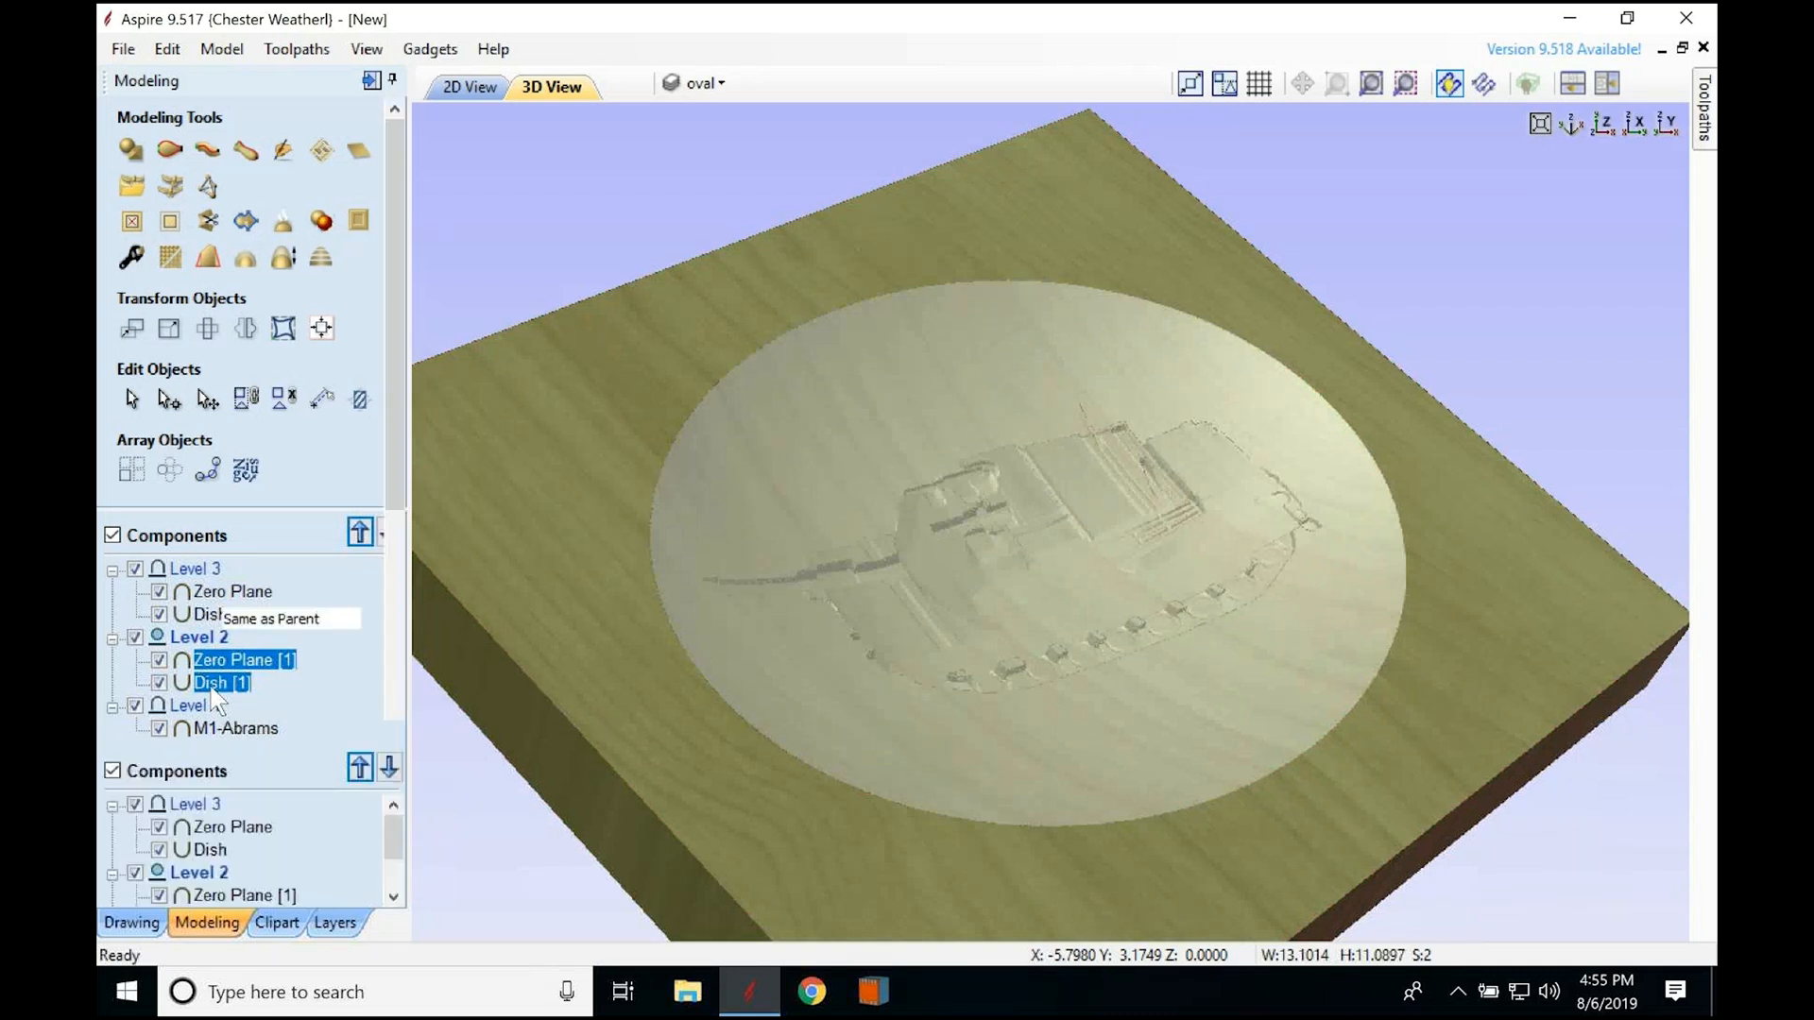
# Step: Give Level 2's dish copy a shape height of 1.0 inches, the Add combine mode and the name Dome
pyautogui.moveTo(265, 297); pyautogui.dragTo(431, 333)
pyautogui.press('BackSpace')
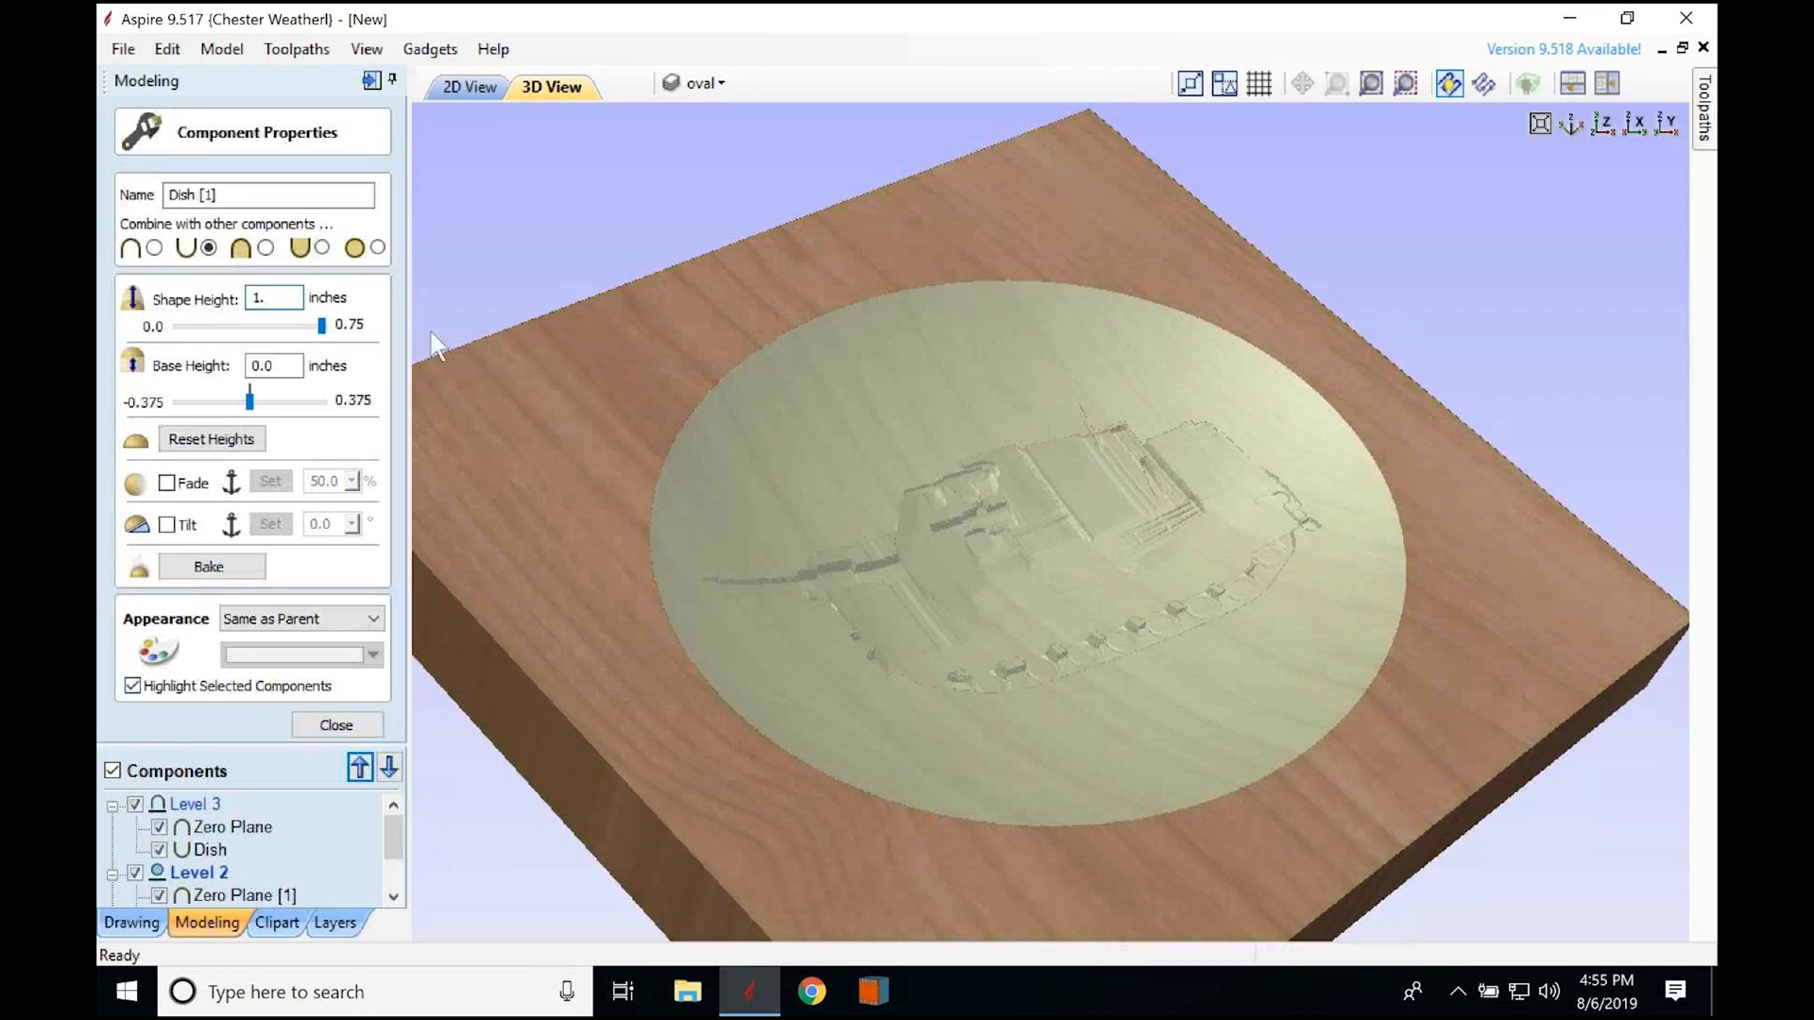
pyautogui.press('Return')
pyautogui.click(154, 249)
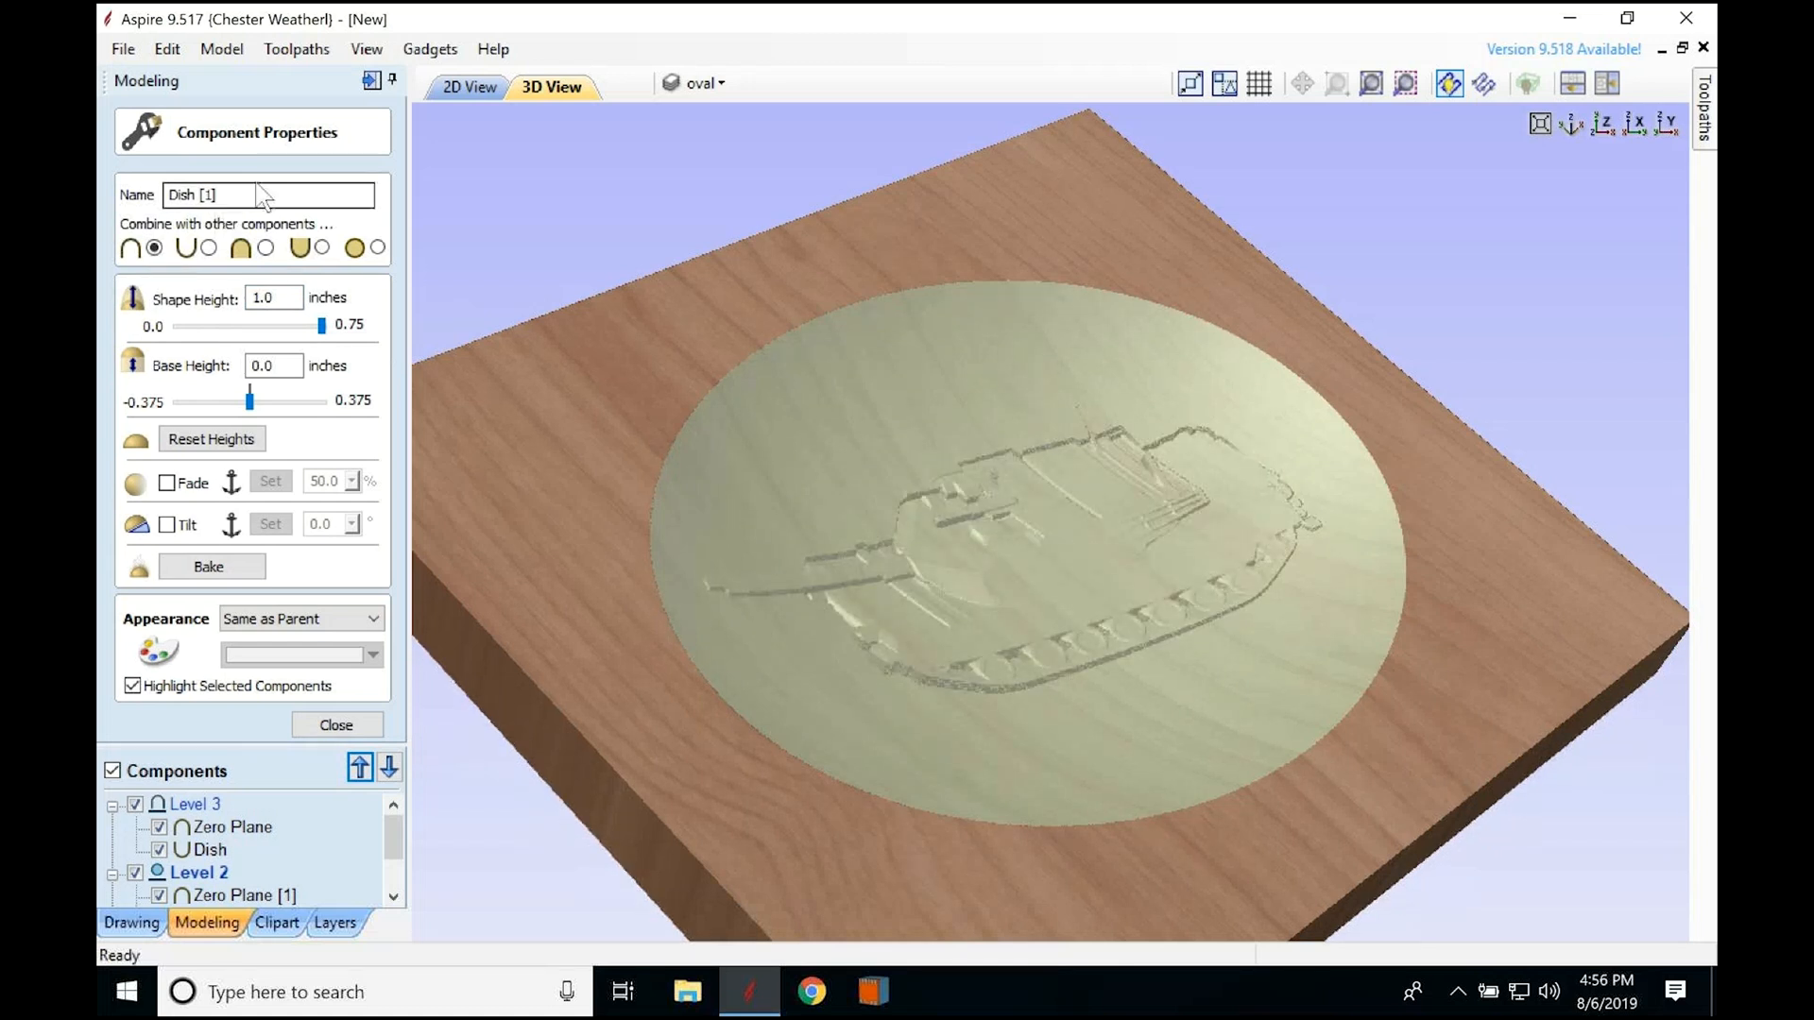
pyautogui.moveTo(236, 189); pyautogui.dragTo(179, 194)
pyautogui.write('oom')
pyautogui.write('e')
pyautogui.press('BackSpace')
pyautogui.press('BackSpace')
pyautogui.press('BackSpace')
pyautogui.write('me')
# Step: Set Level 2's combine mode to Add in its component properties
pyautogui.doubleClick(201, 873)
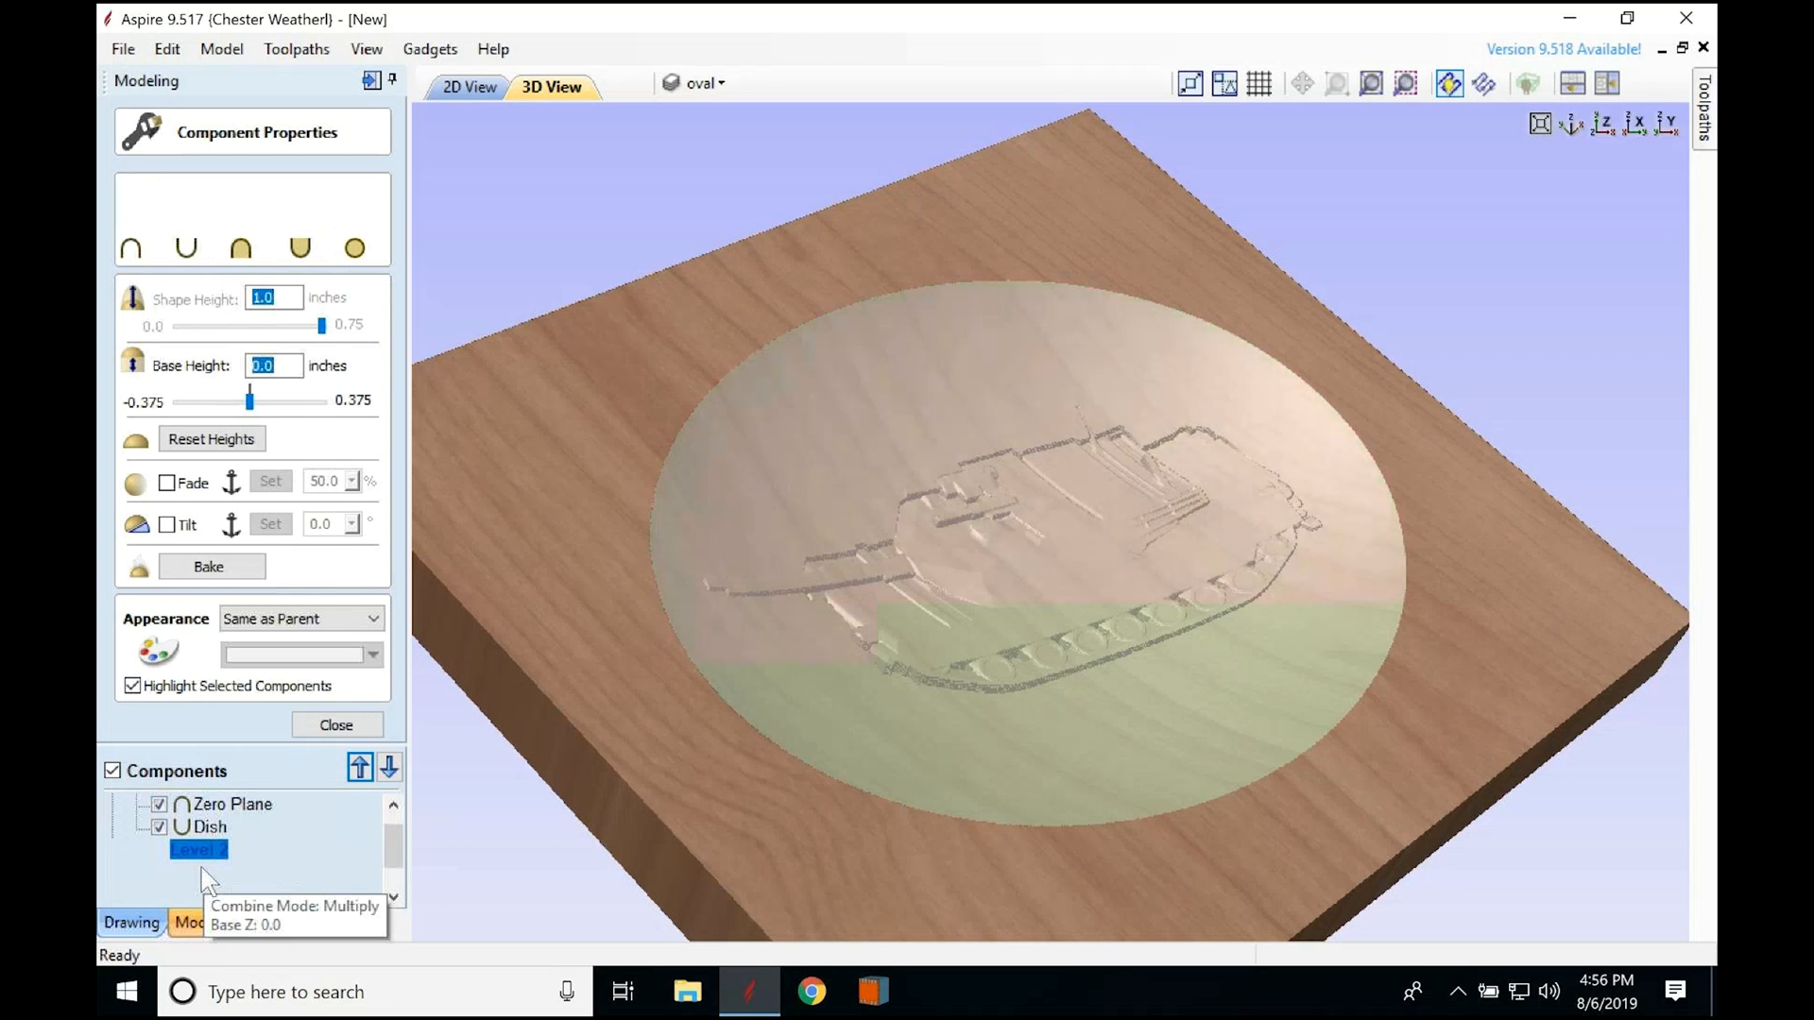
pyautogui.click(156, 249)
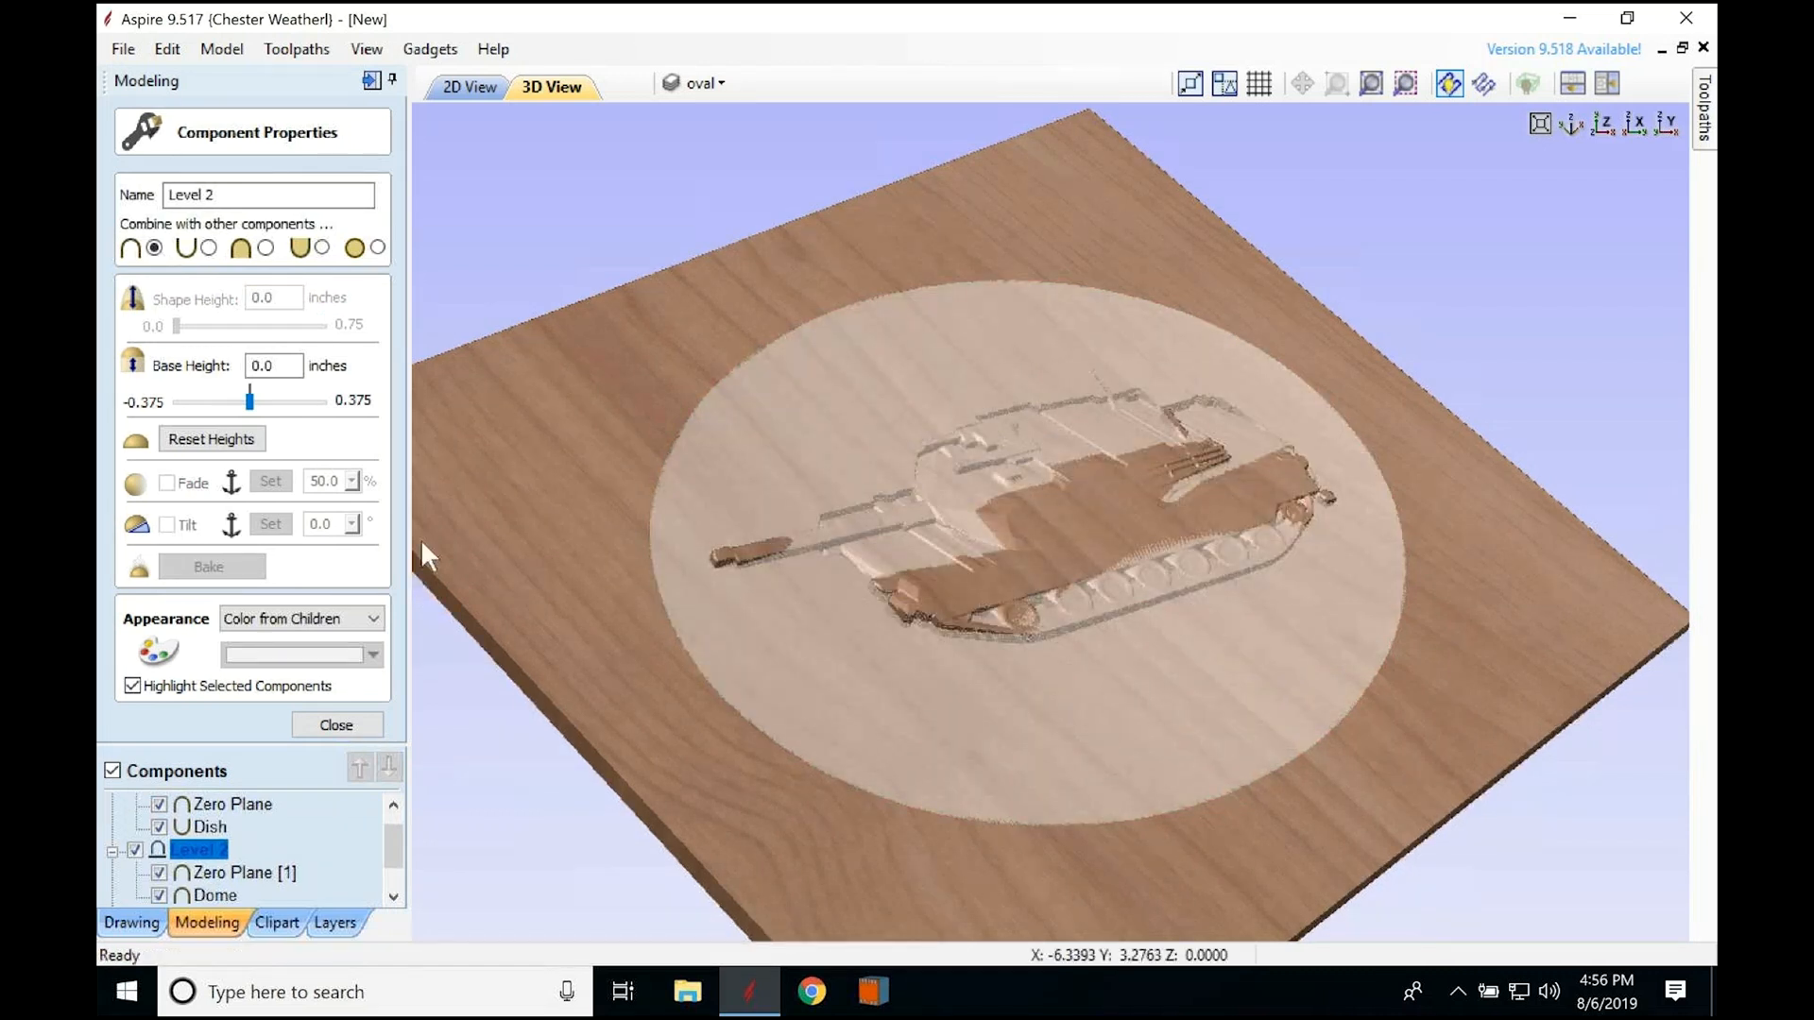
pyautogui.click(321, 725)
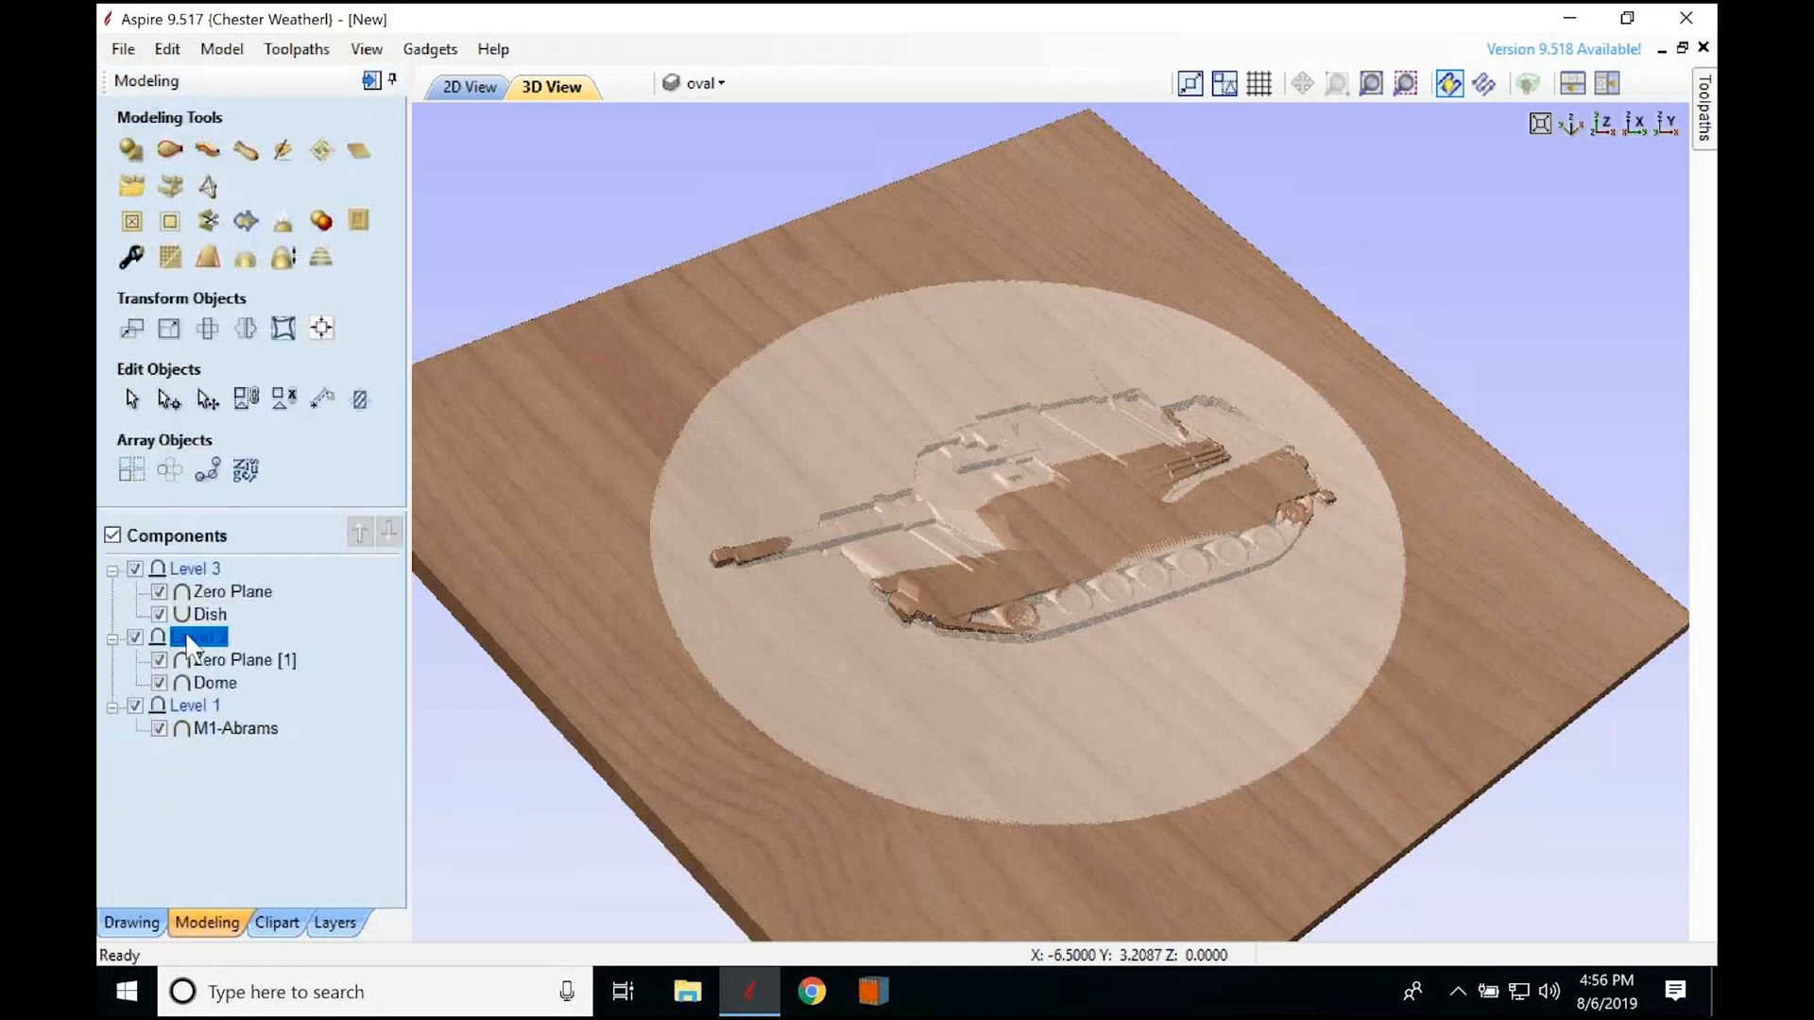
# Step: Change Level 2's combine mode to Multiply
pyautogui.moveTo(190, 643)
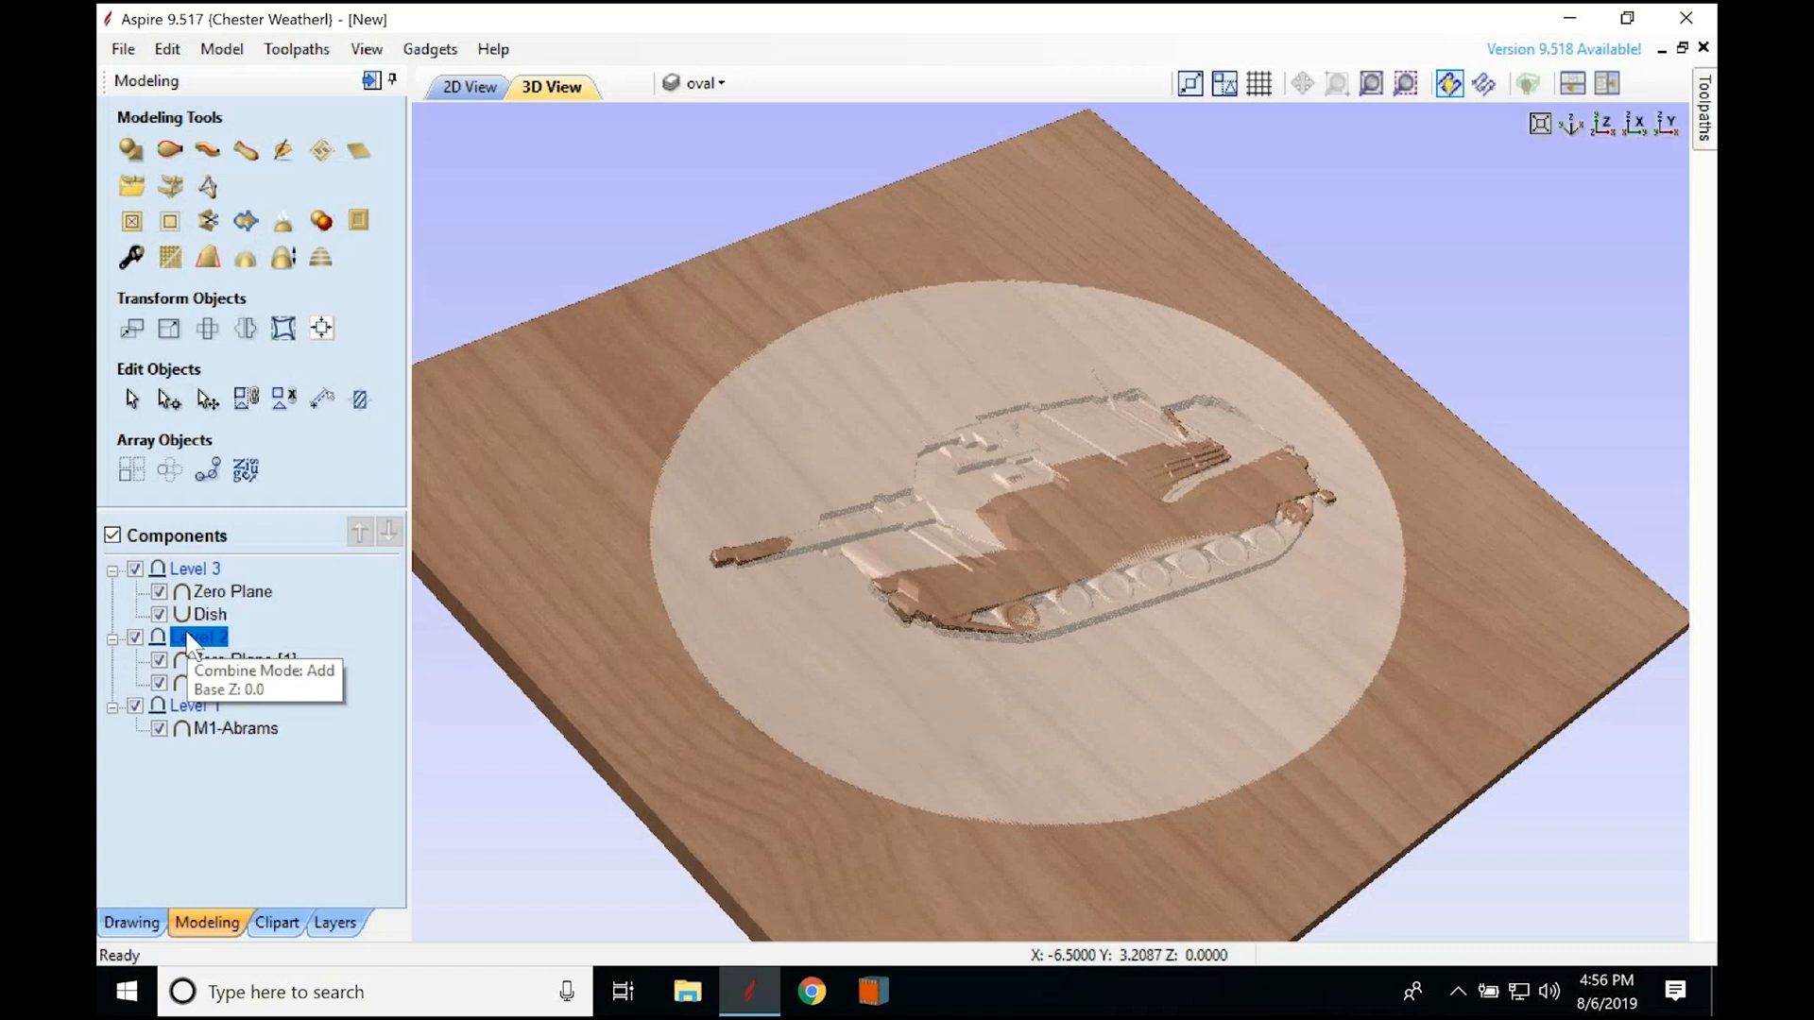
pyautogui.rightClick(192, 643)
pyautogui.moveTo(284, 653)
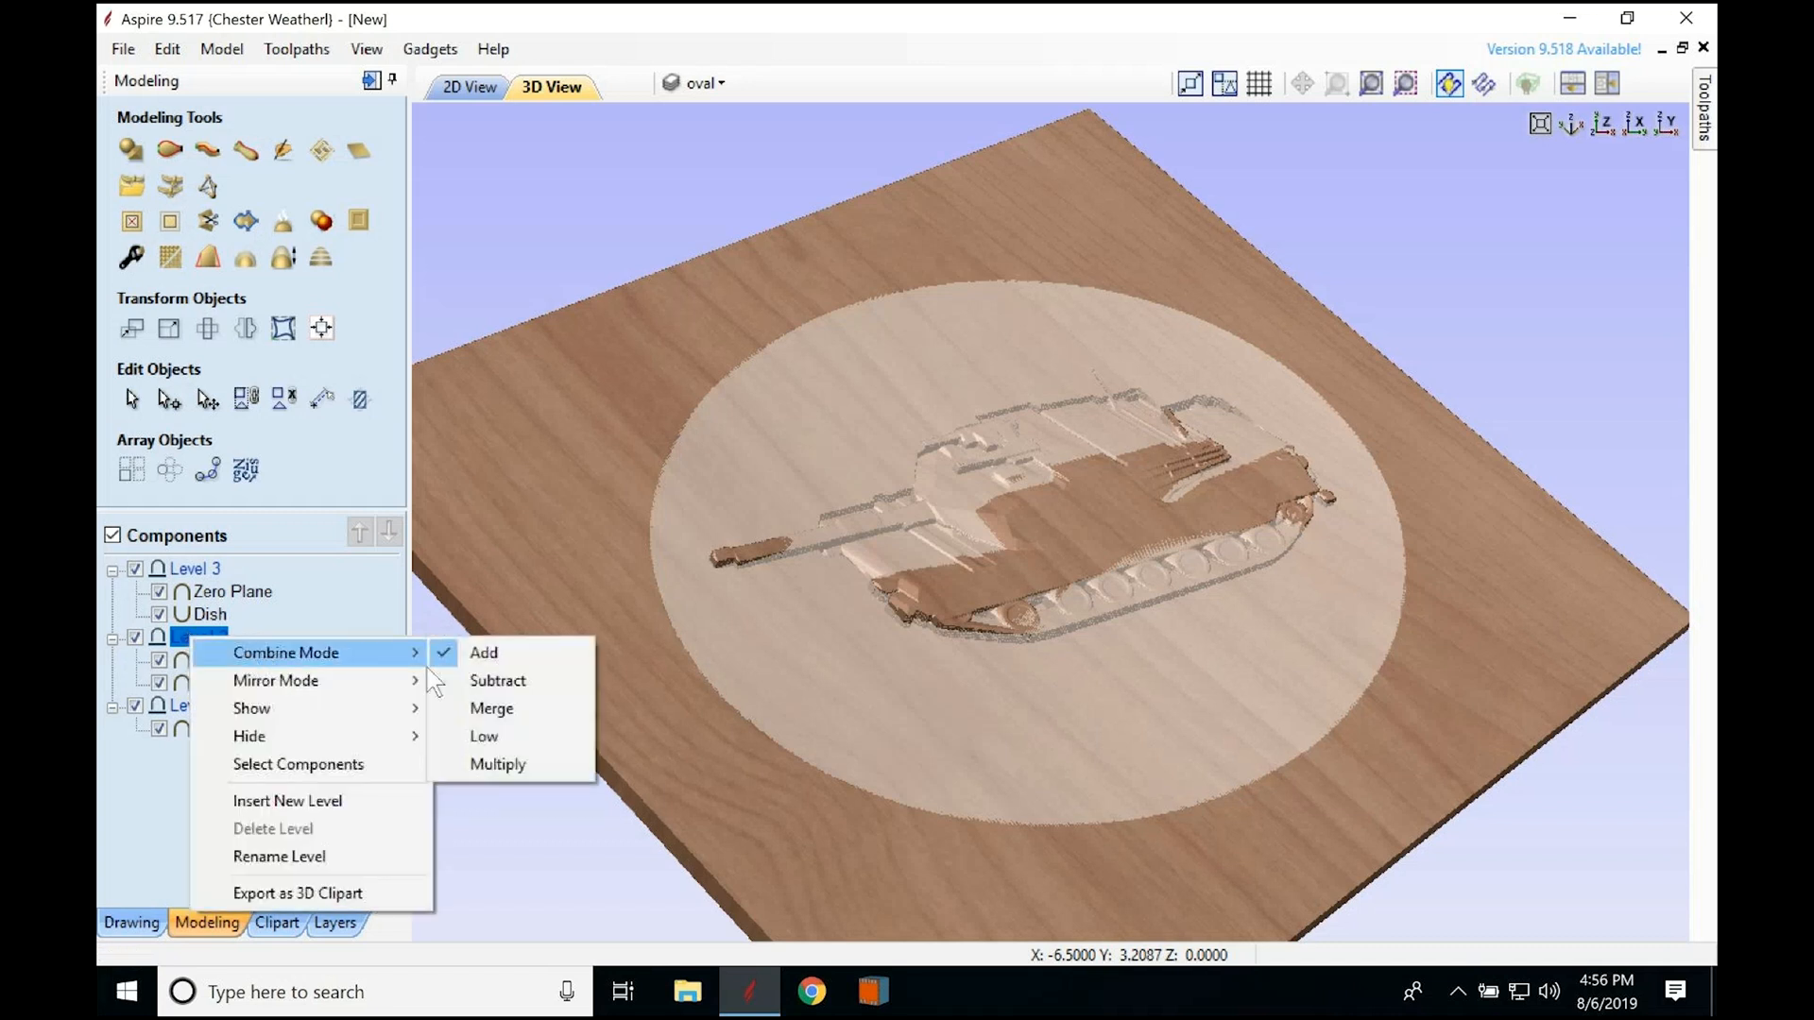
pyautogui.click(499, 765)
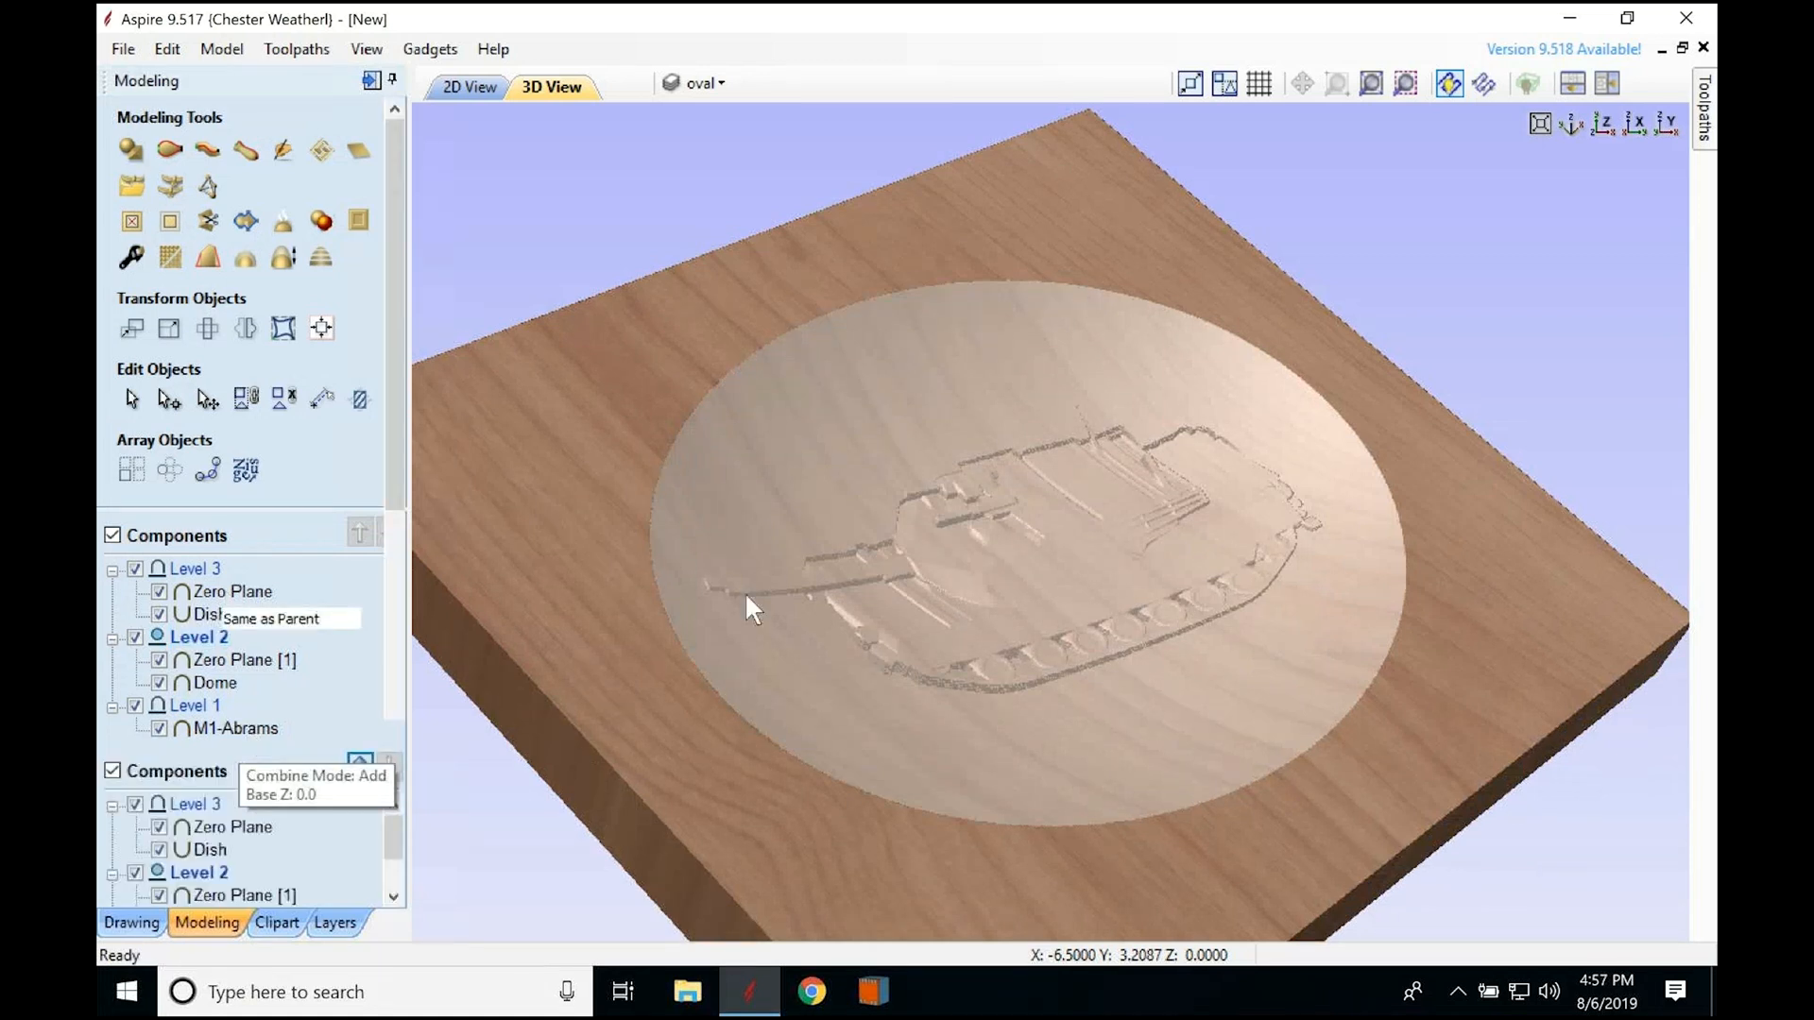
# Step: Set the M1-Abrams component's base height to 0.18 inches
pyautogui.doubleClick(852, 549)
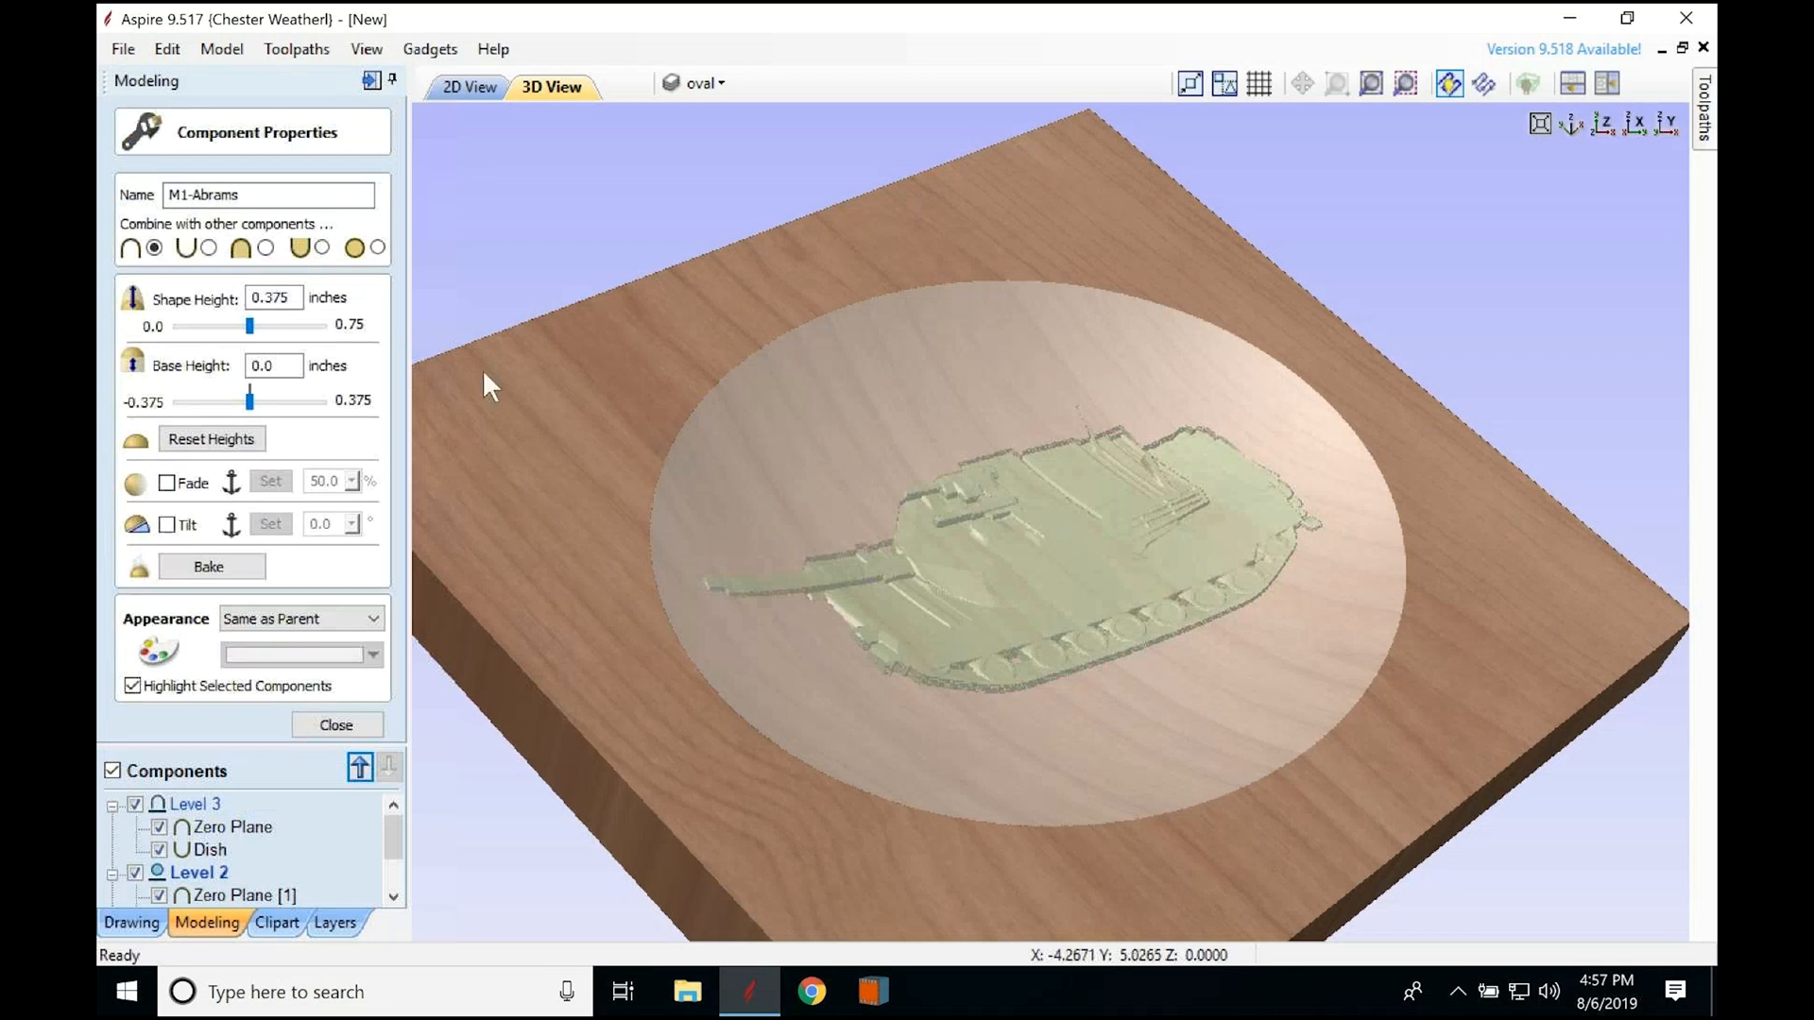
pyautogui.click(265, 366)
pyautogui.moveTo(266, 369); pyautogui.dragTo(274, 369)
pyautogui.write('18')
pyautogui.press('Return')
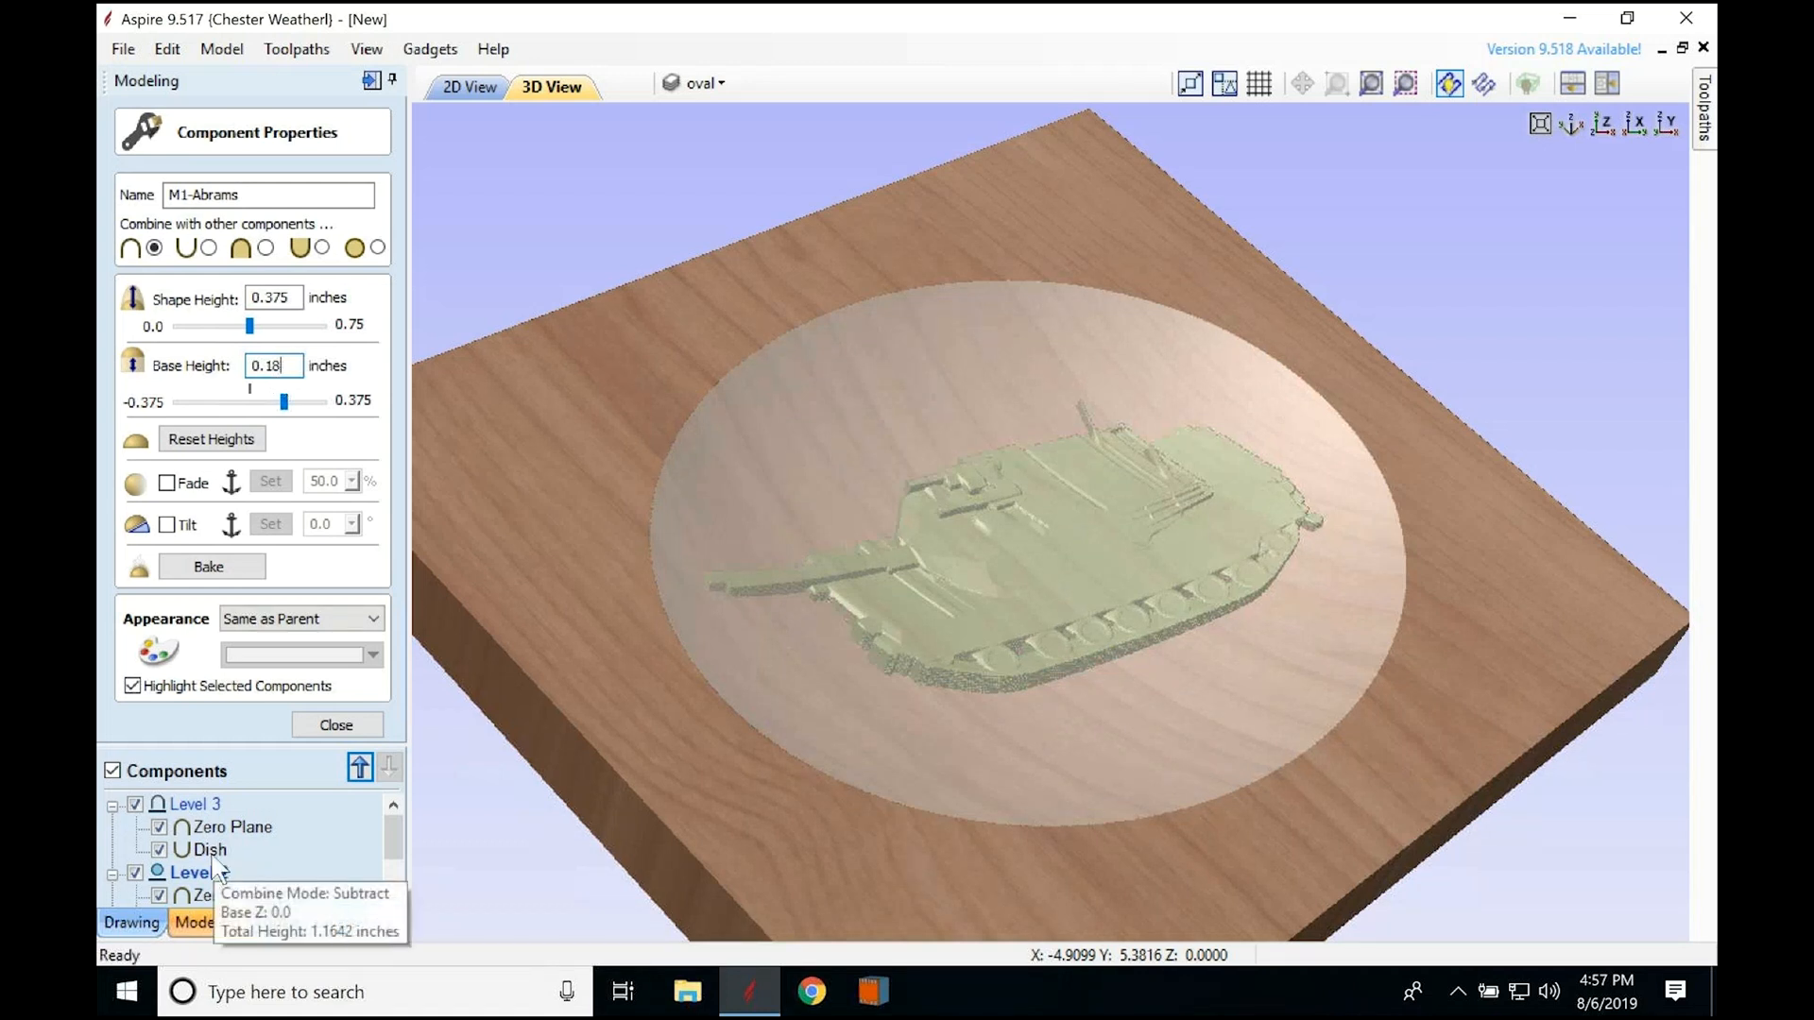
# Step: Set the shape height of Level 3's Dish component to 0.5 inches
pyautogui.scroll(-1, 213, 857)
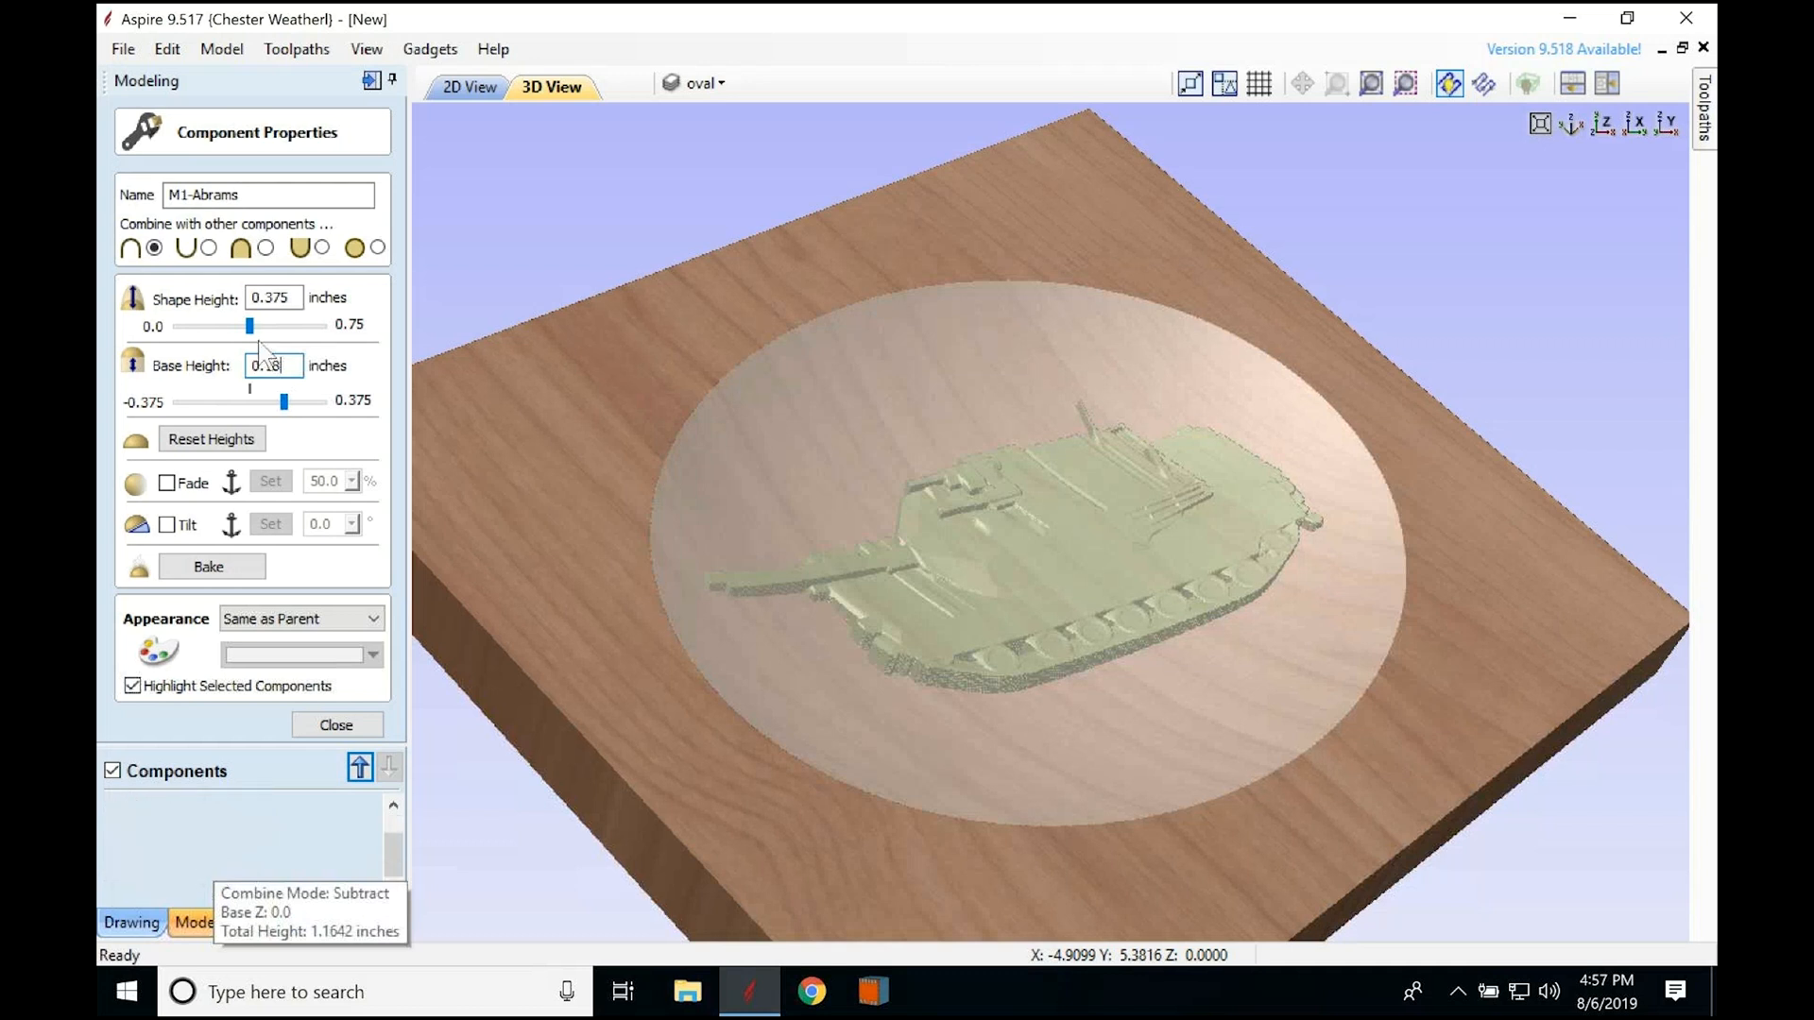
pyautogui.click(327, 725)
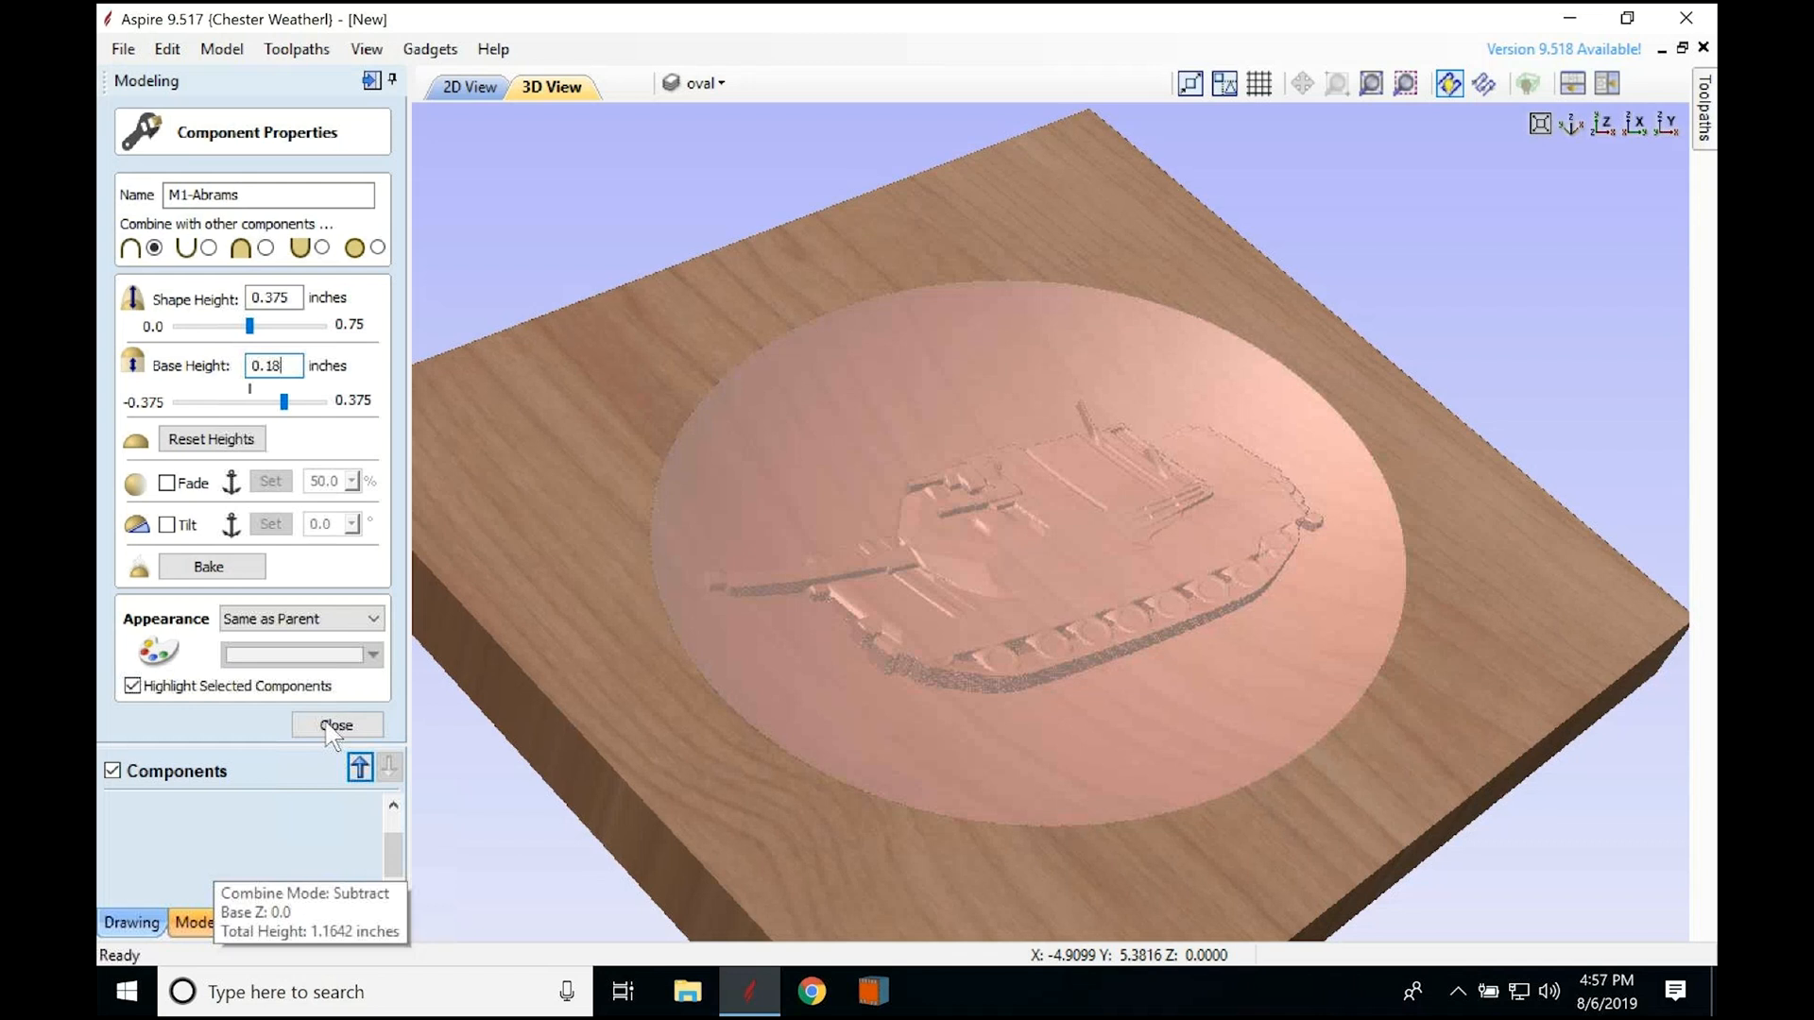
pyautogui.doubleClick(270, 288)
pyautogui.write('.5')
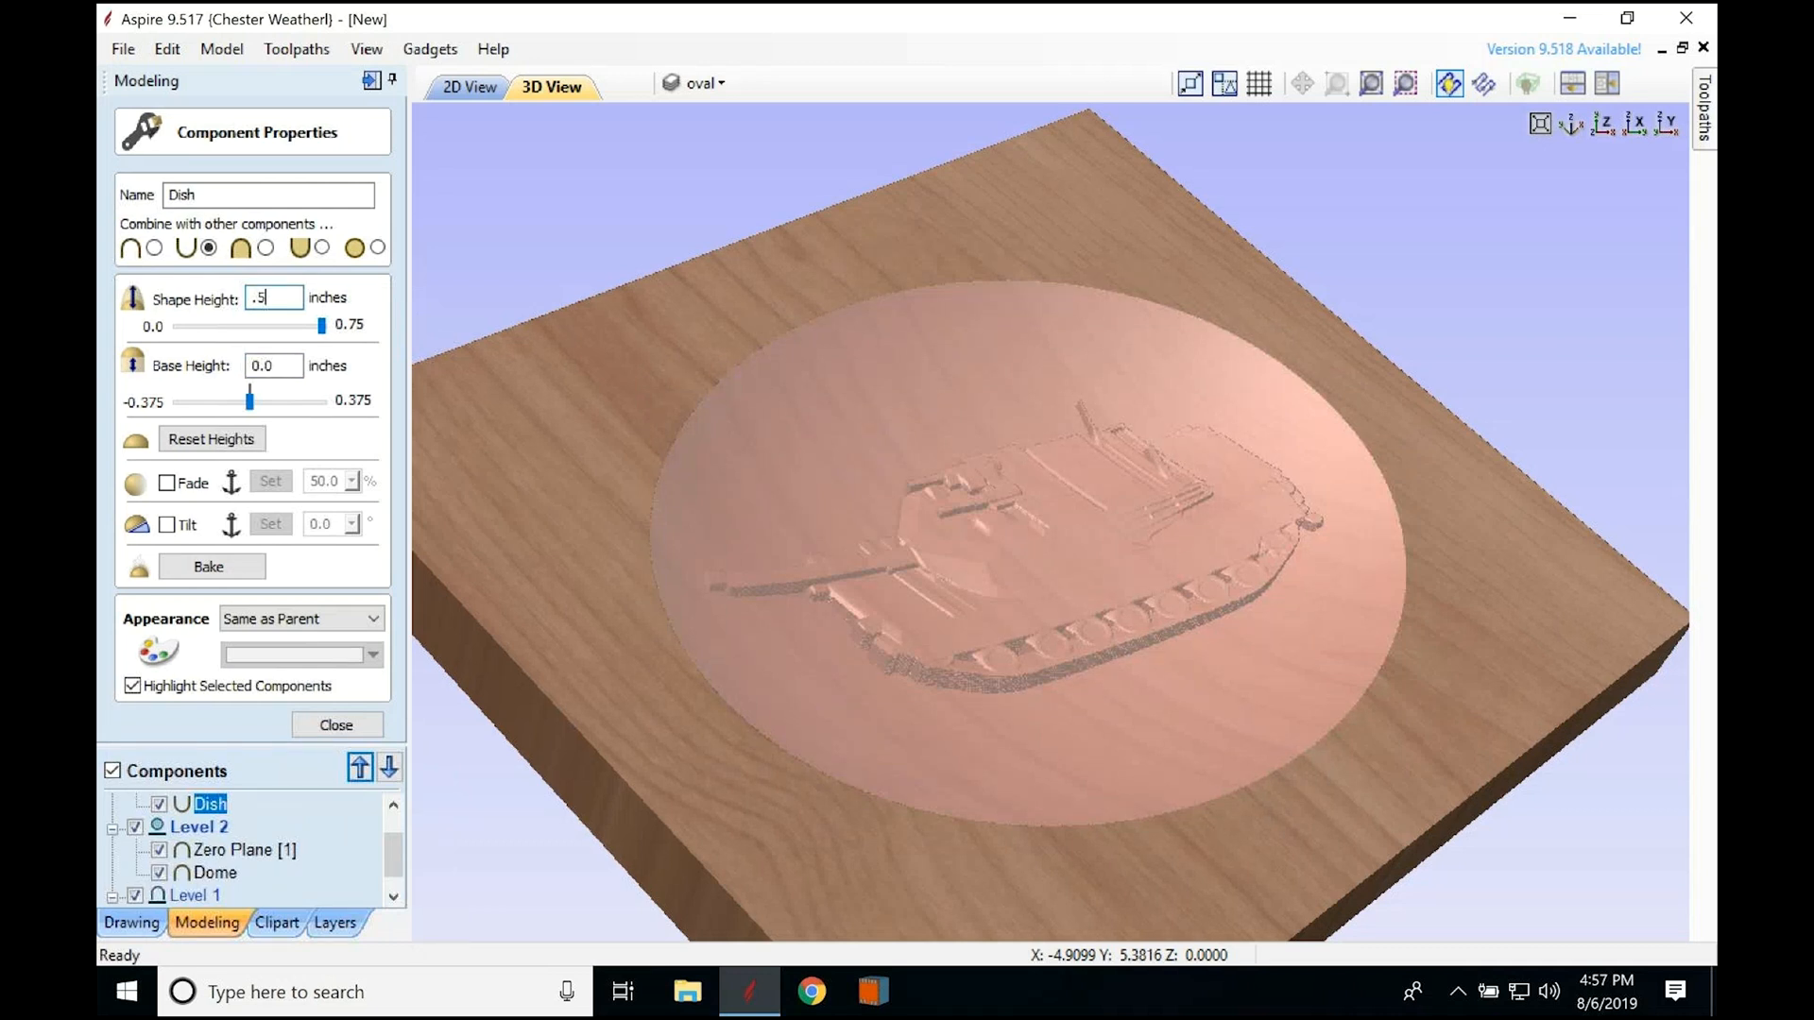
pyautogui.press('Return')
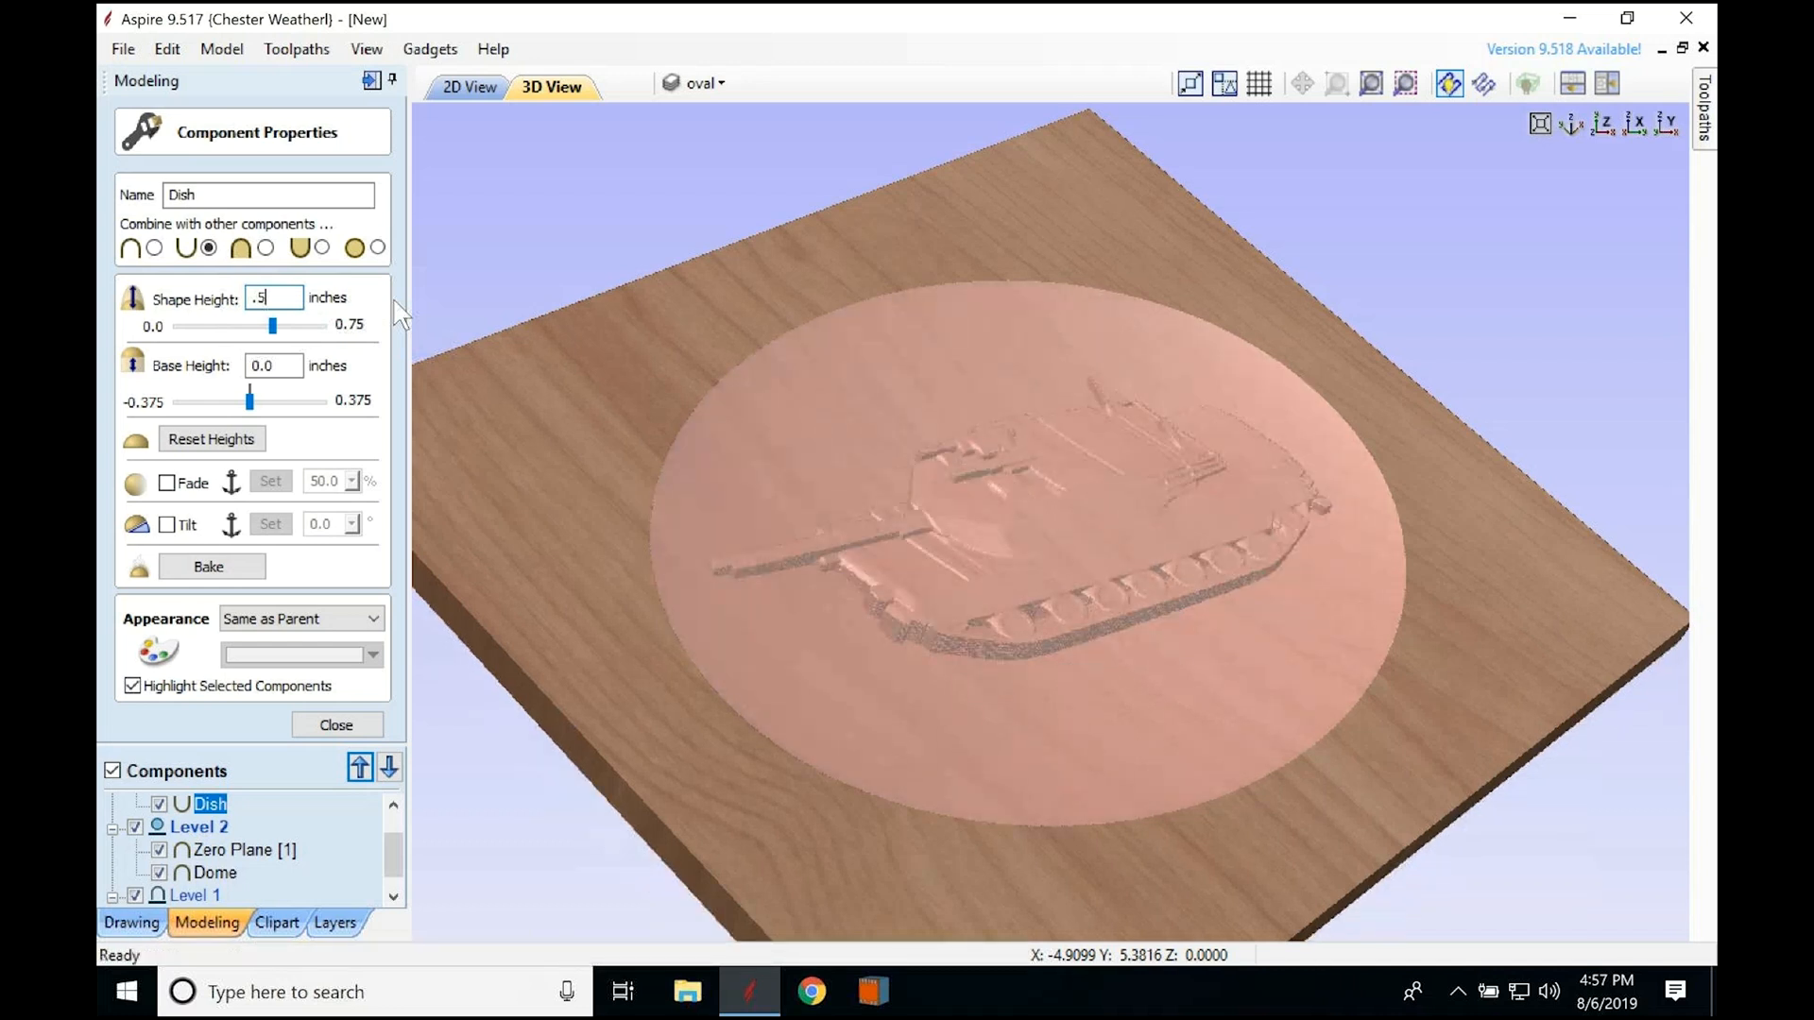
pyautogui.click(337, 725)
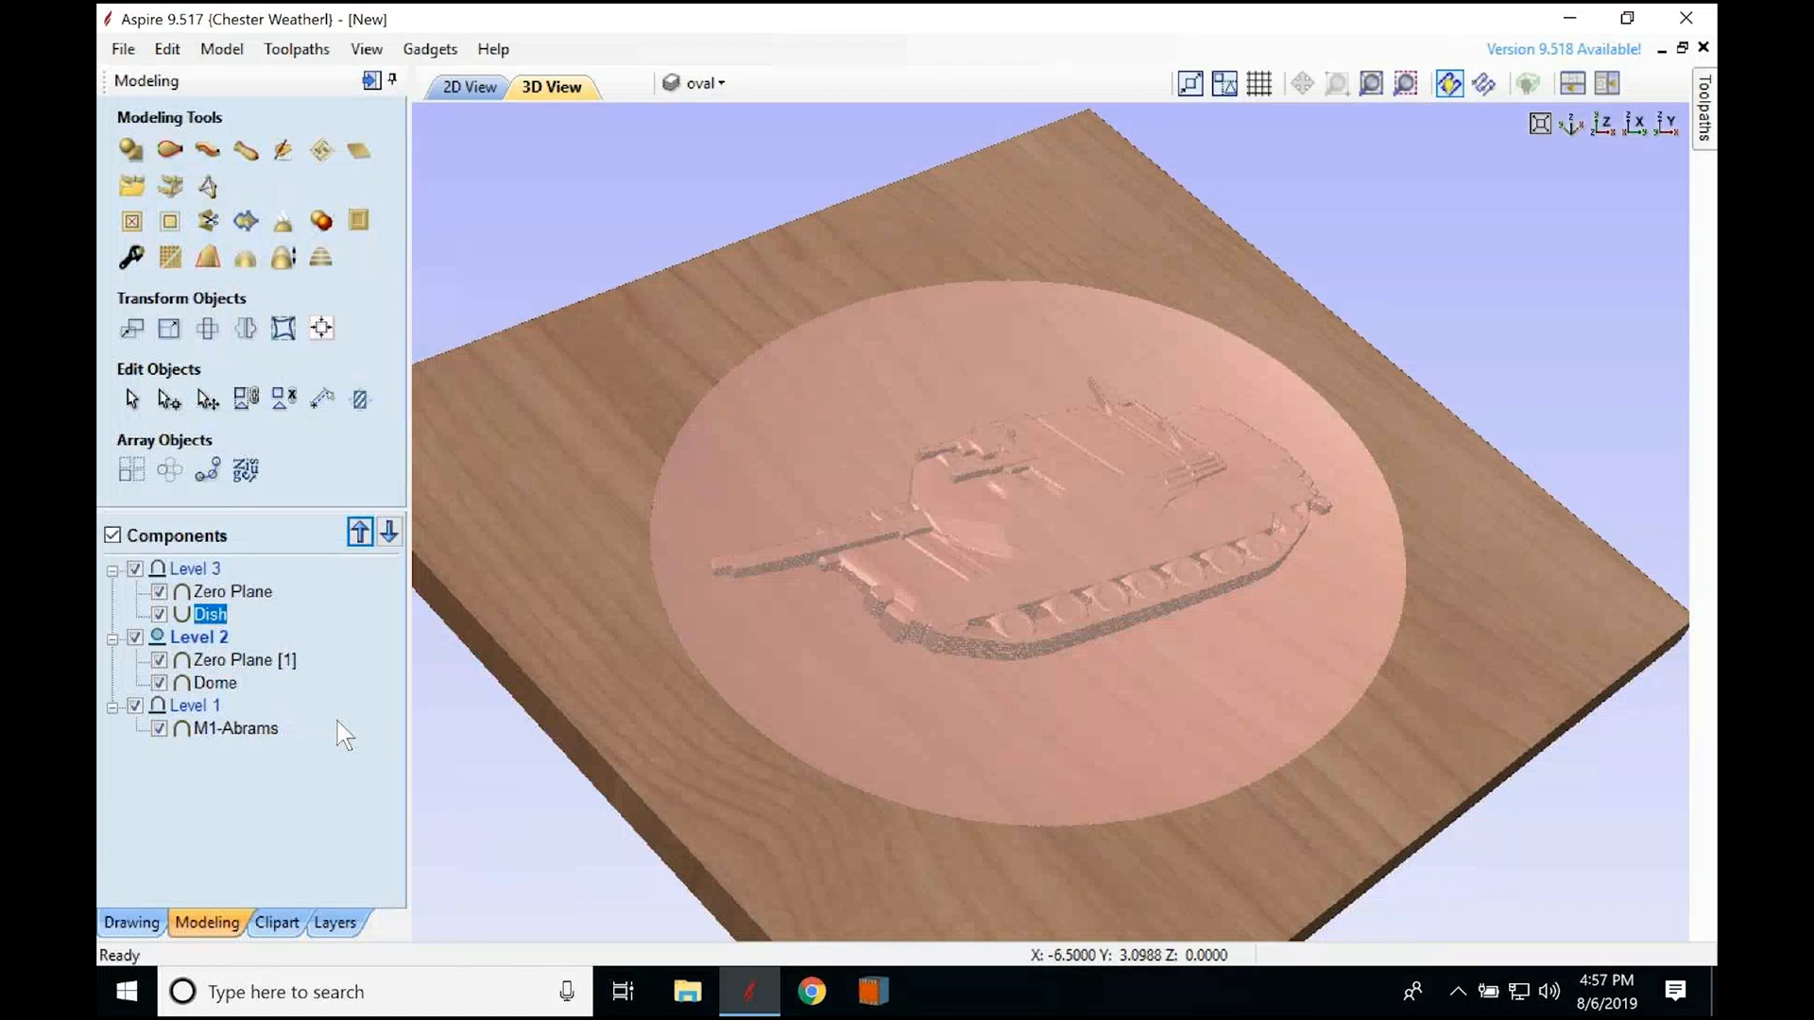
# Step: Open the M1-Abrams component's properties and examine from the side how high the tank sits relative to the board surface
pyautogui.click(231, 725)
pyautogui.click(133, 259)
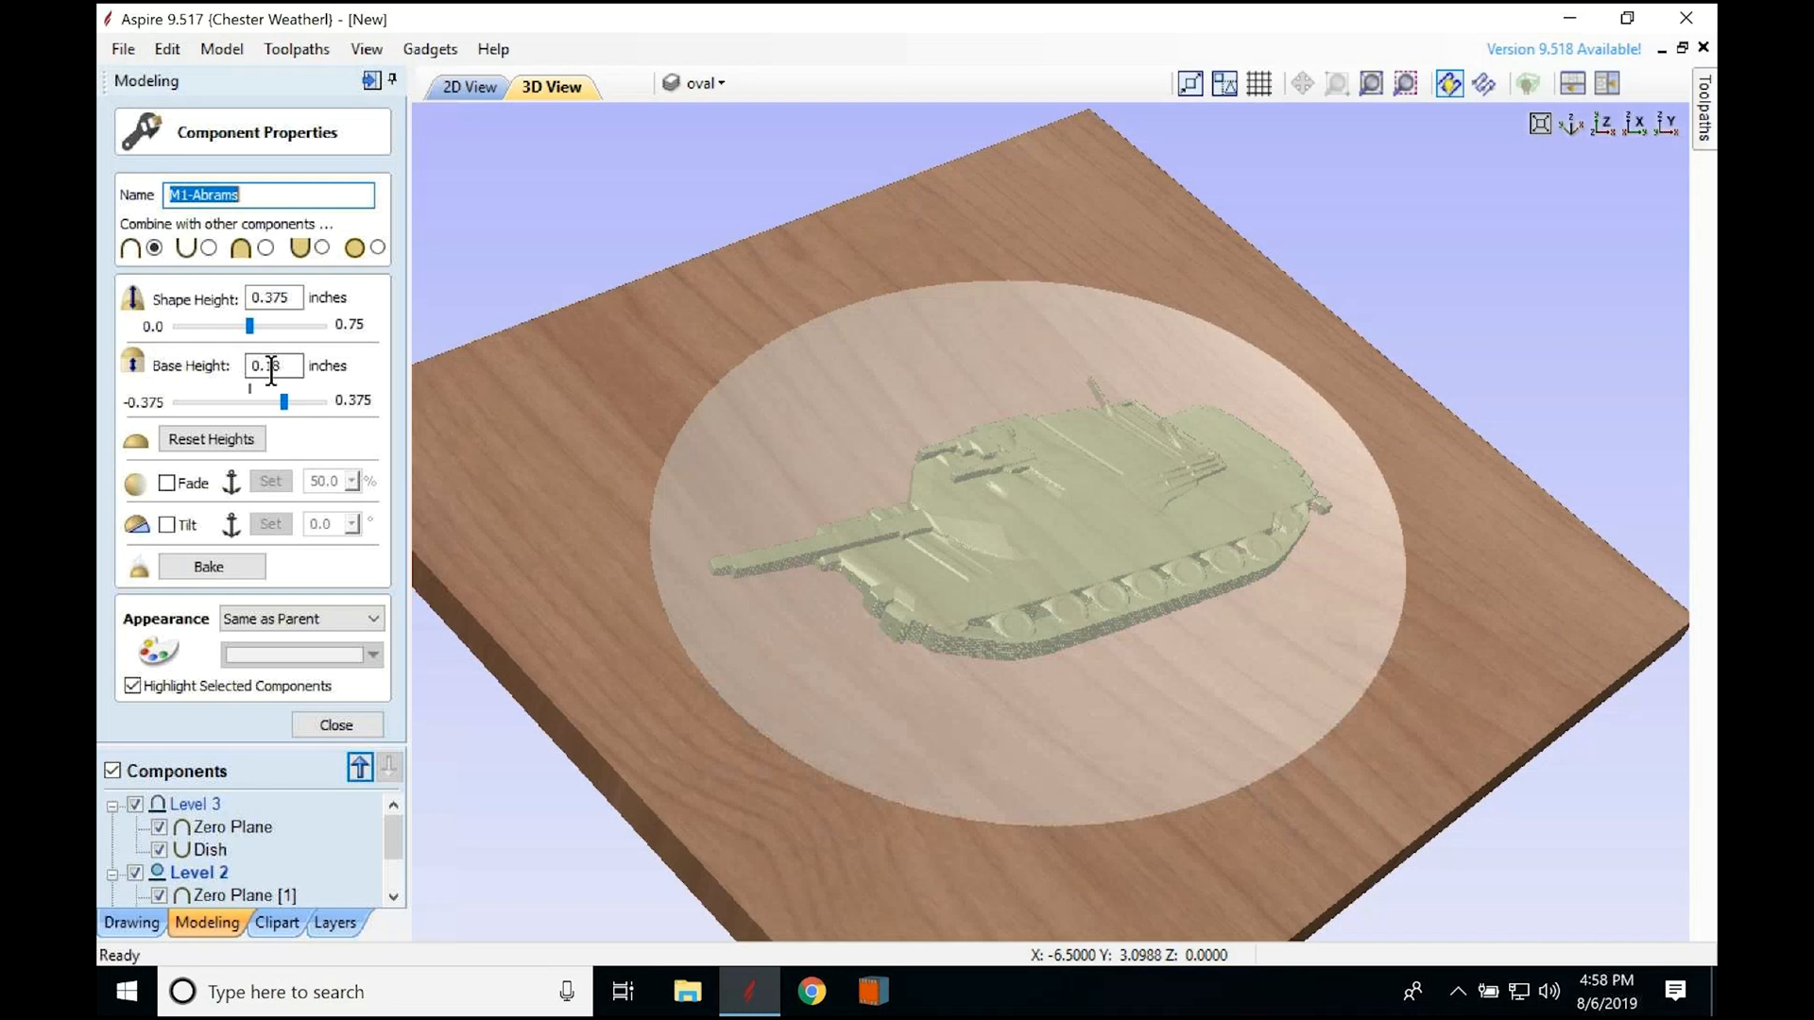
pyautogui.moveTo(1470, 514); pyautogui.dragTo(1073, 594)
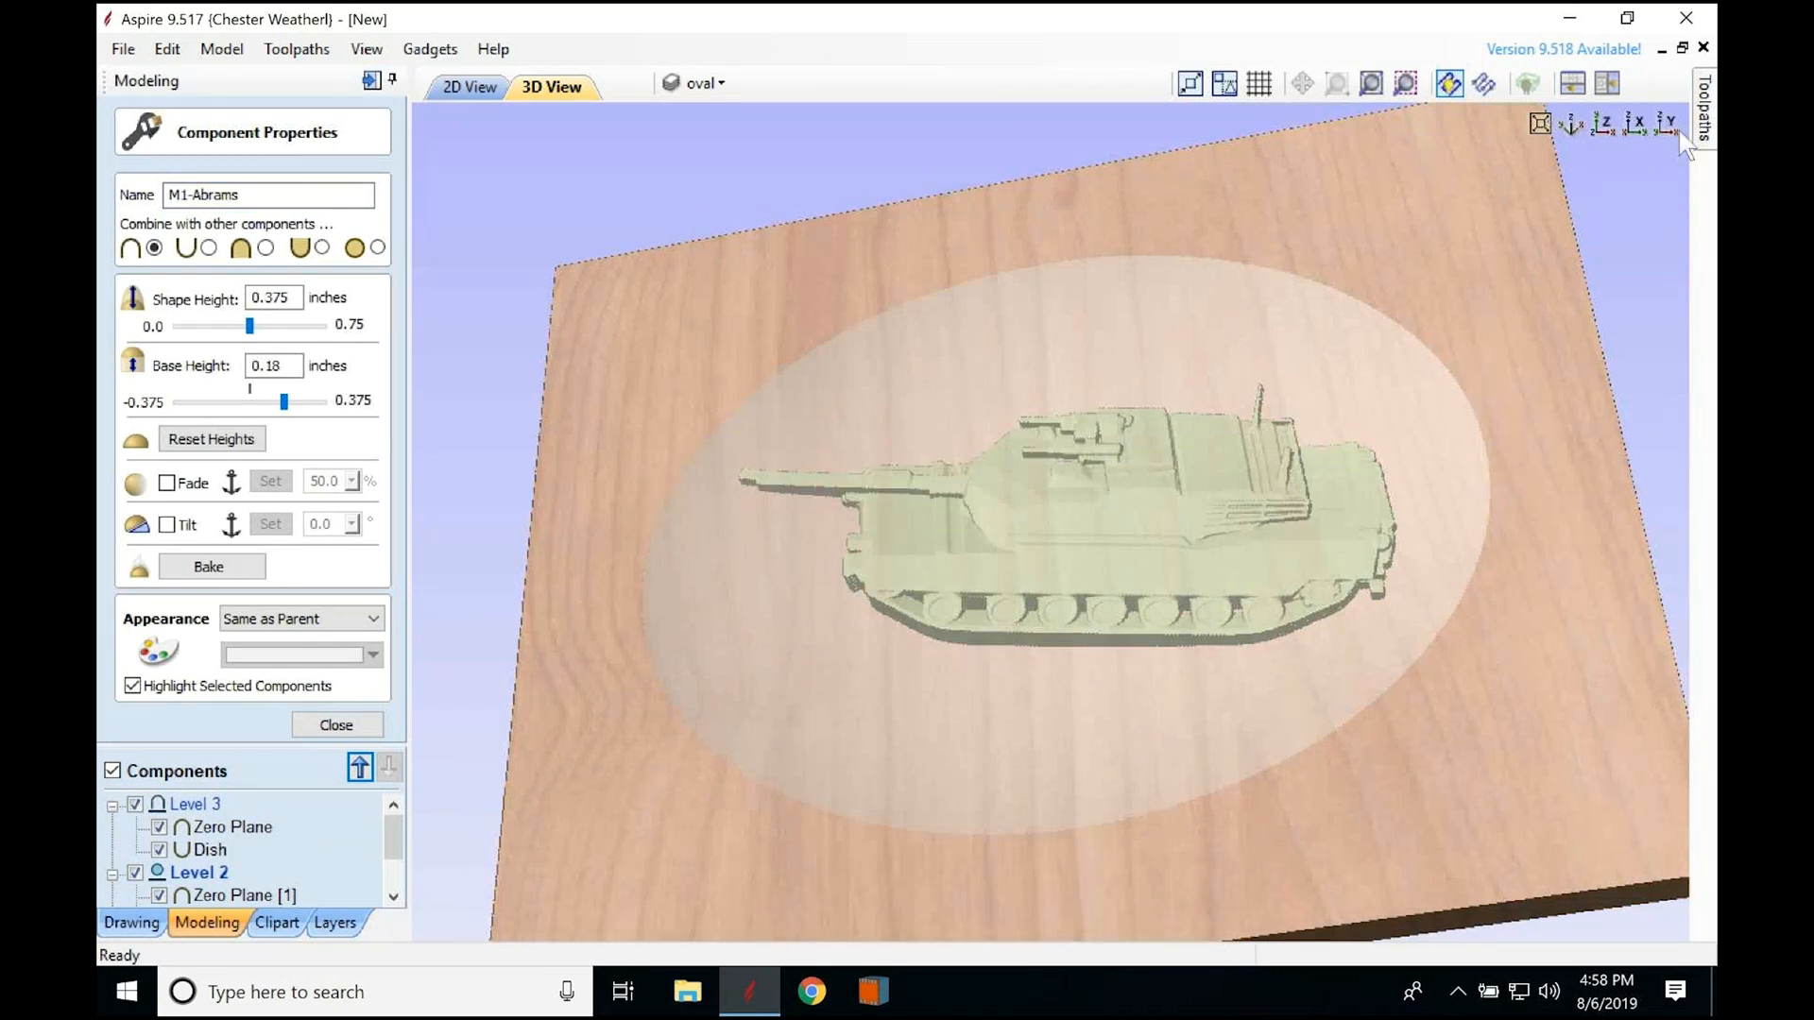
pyautogui.click(1637, 132)
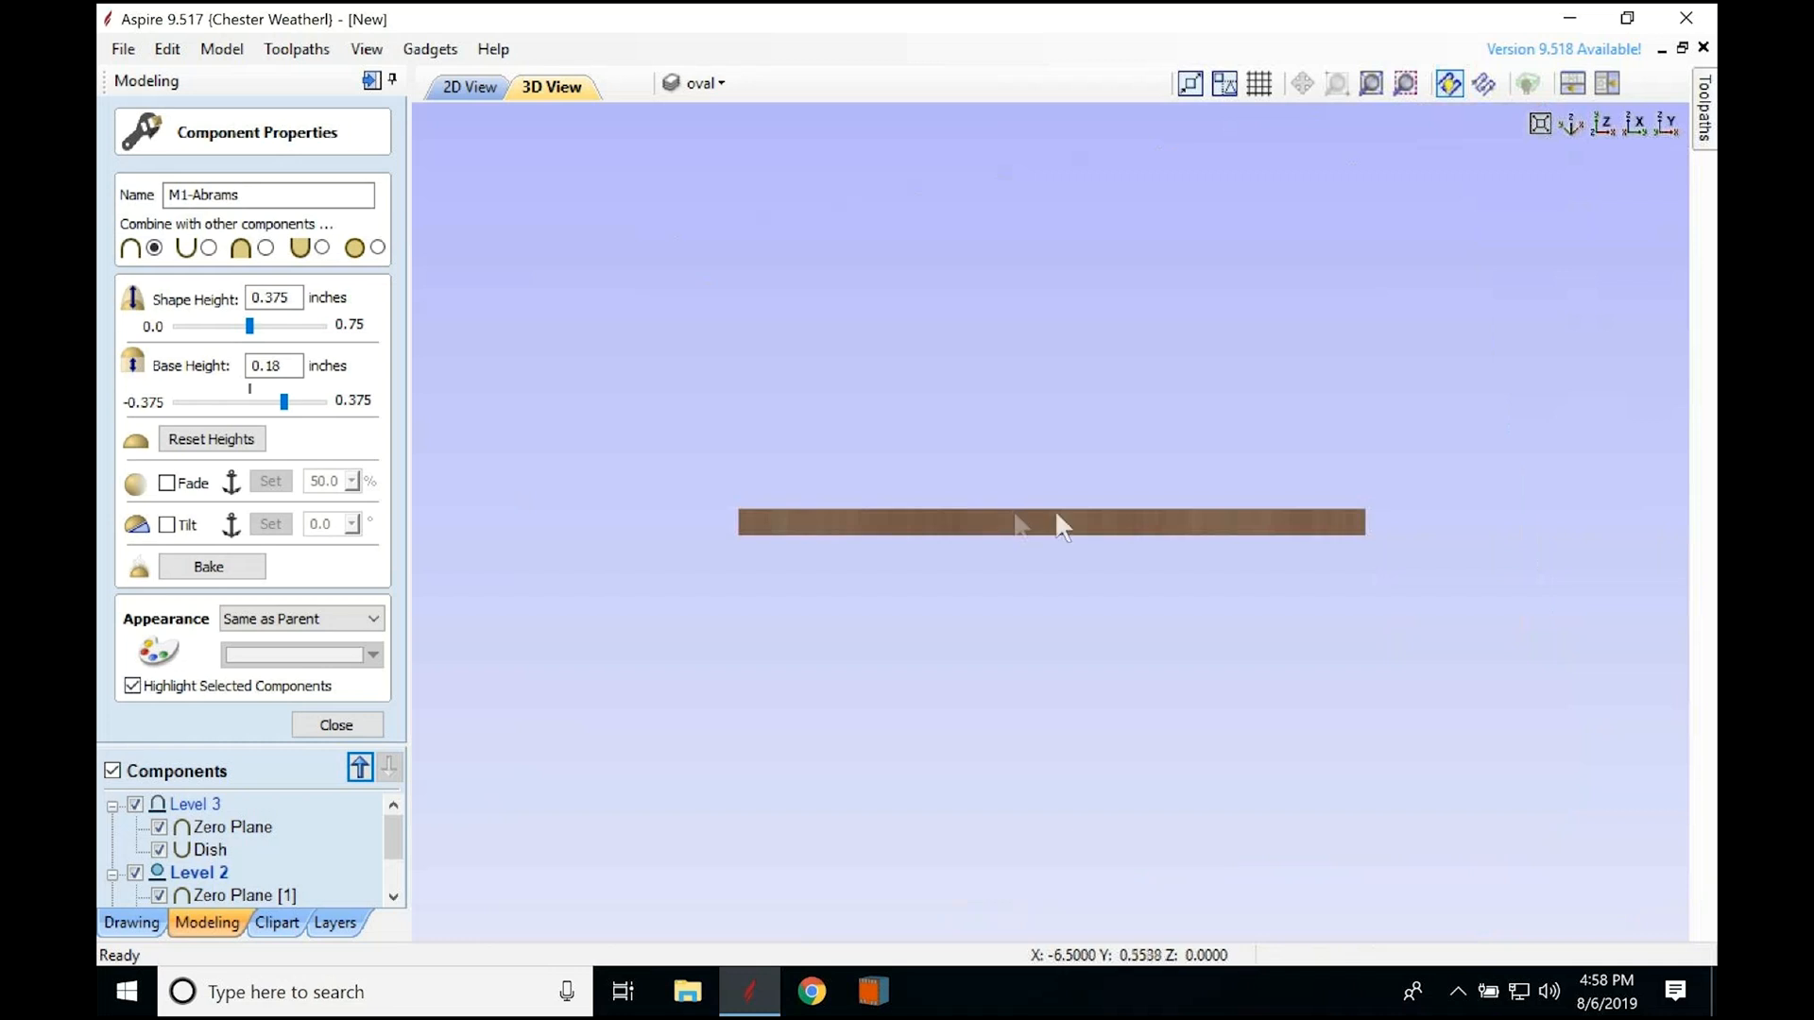
pyautogui.scroll(3, 1089, 498)
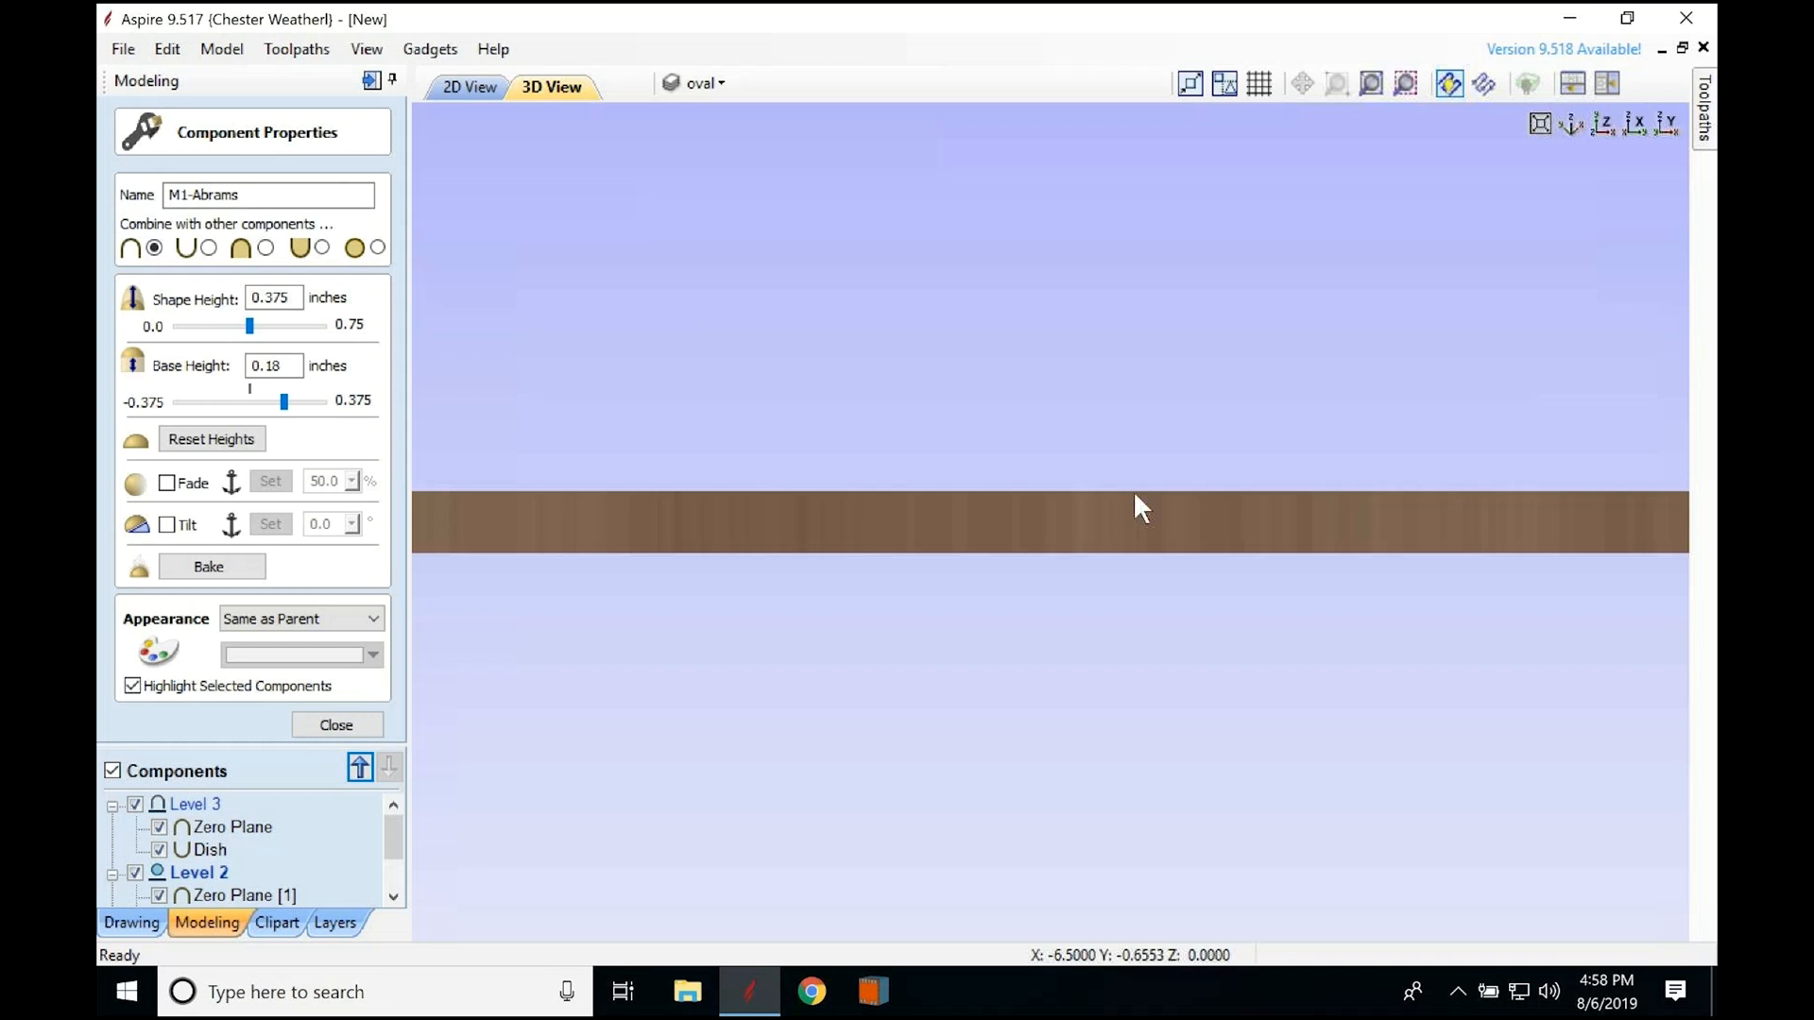
pyautogui.moveTo(1134, 495); pyautogui.dragTo(1030, 549)
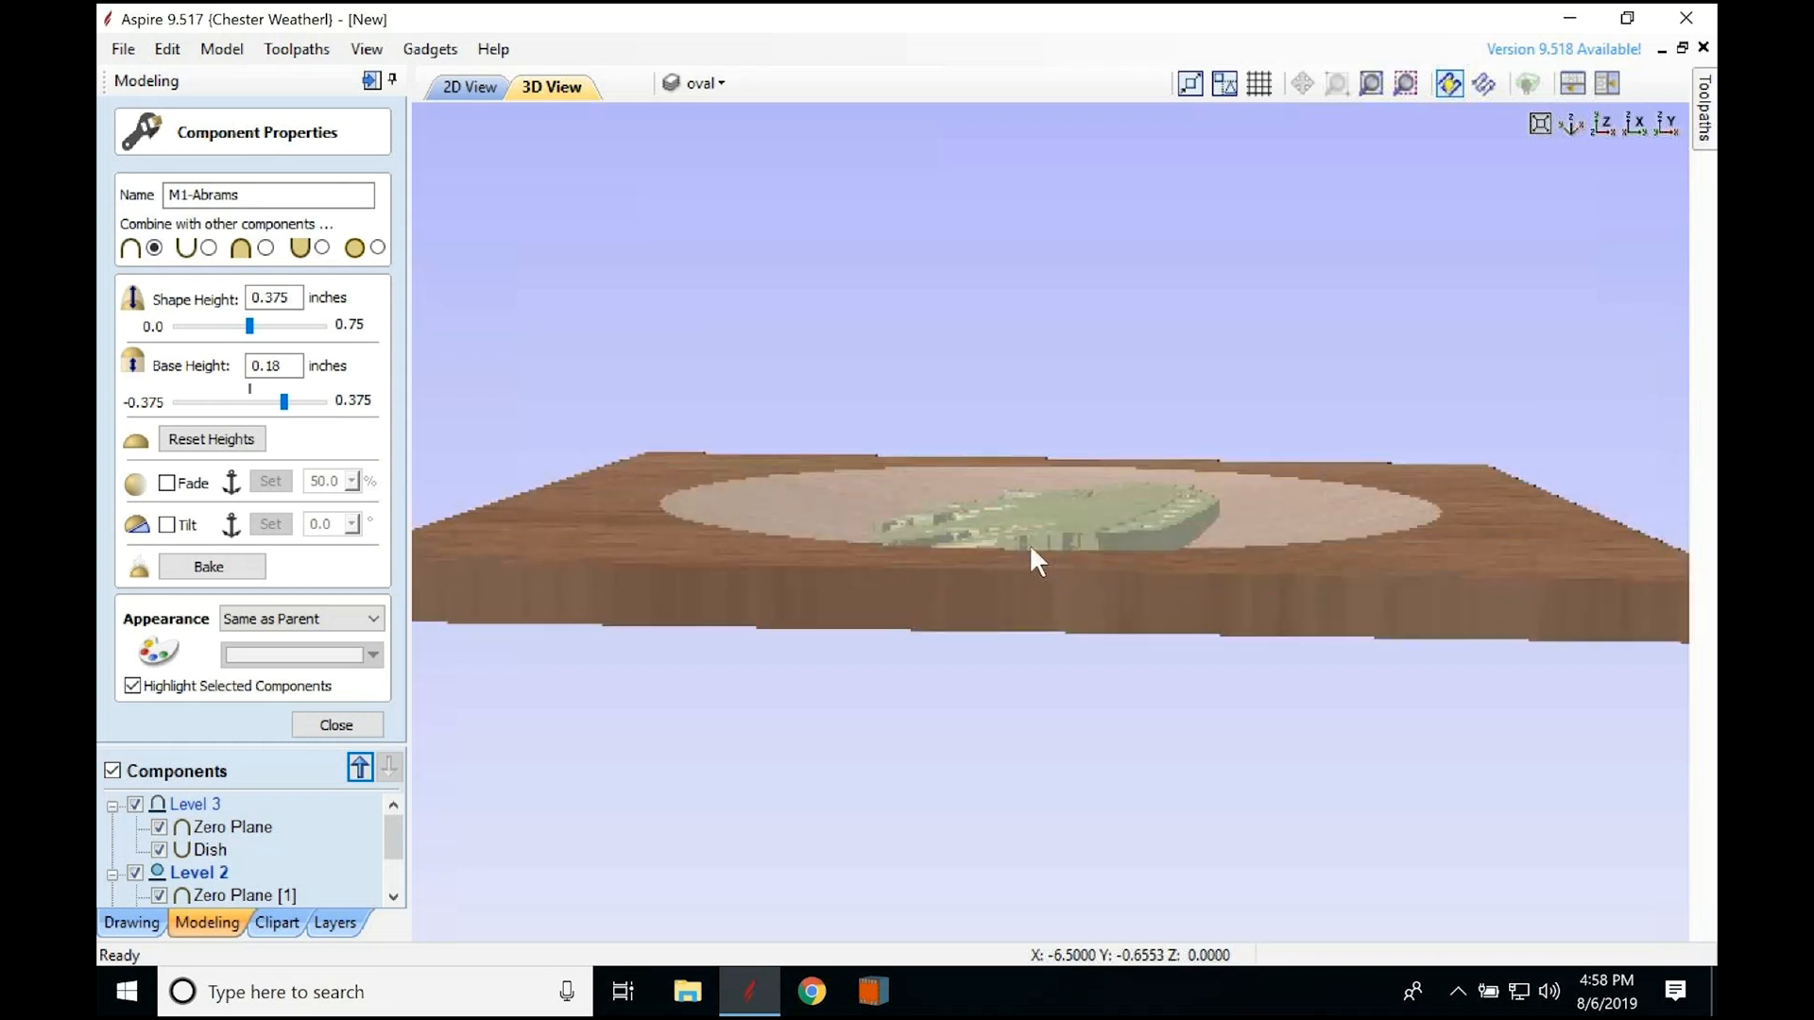
pyautogui.moveTo(1031, 550); pyautogui.dragTo(1207, 614)
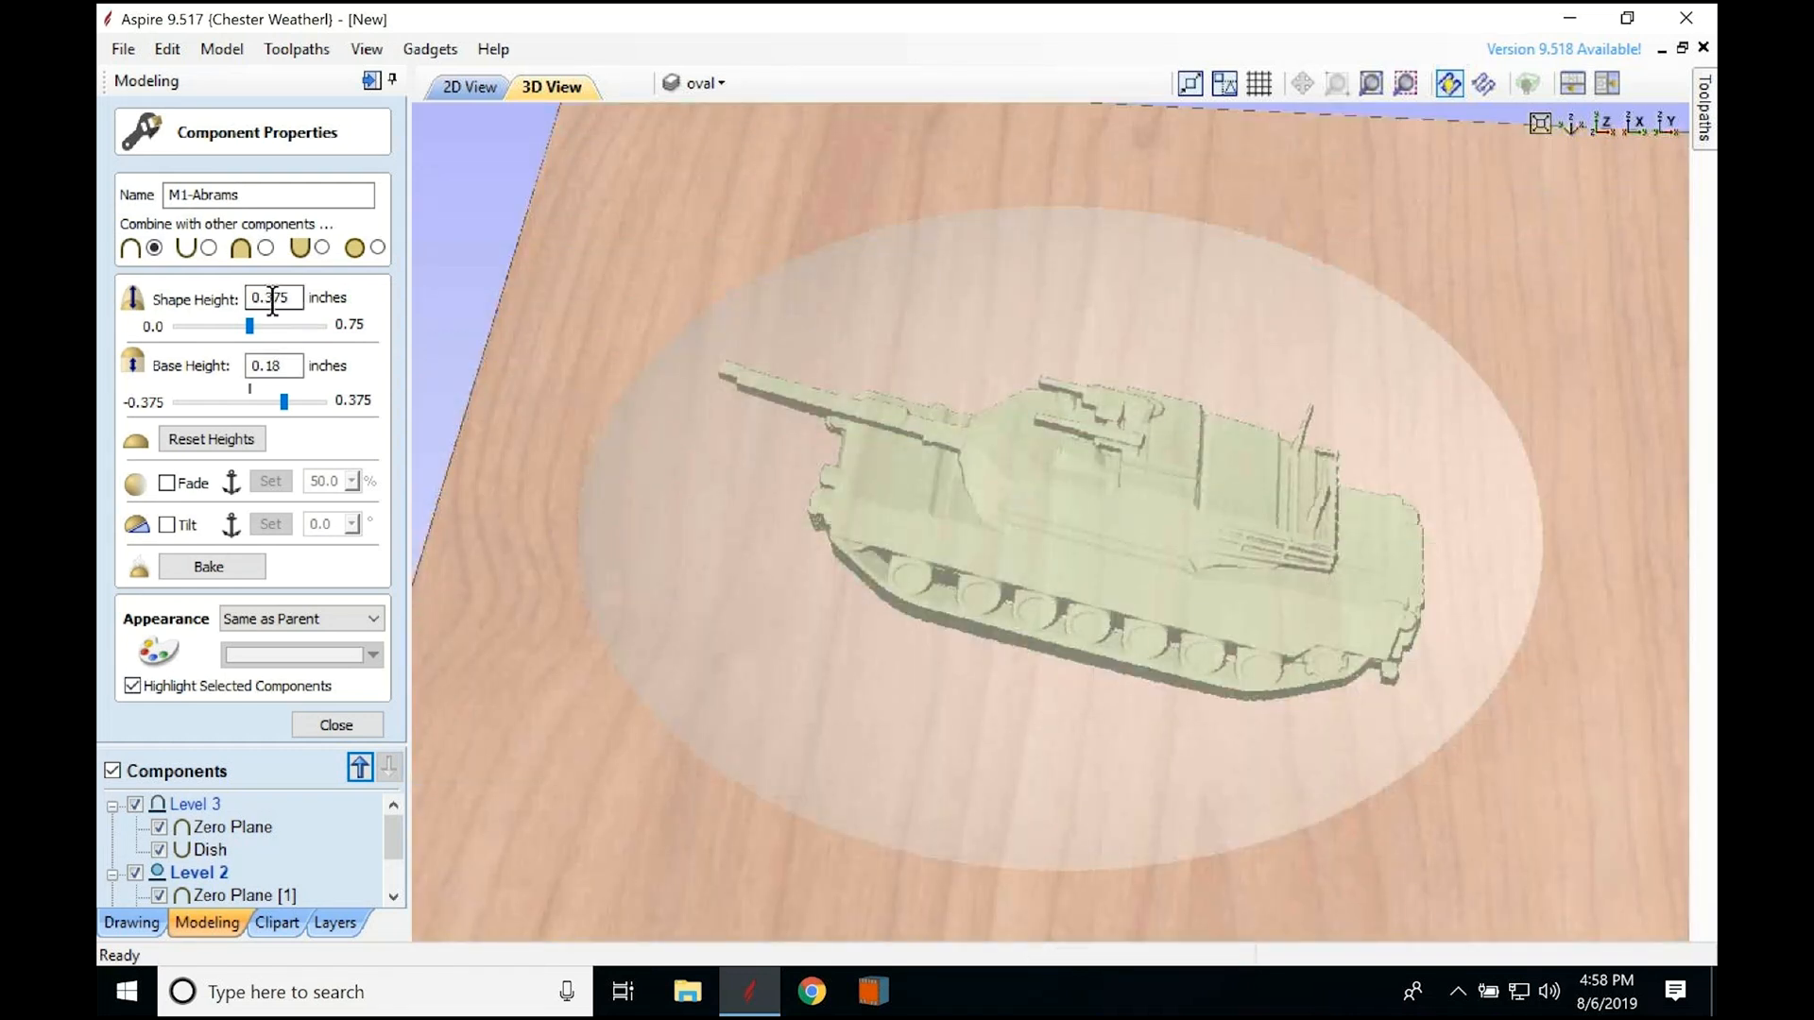
# Step: Try a shape height of 0.75 inches on M1-Abrams and check the tank against the board surface from the side
pyautogui.moveTo(272, 300); pyautogui.dragTo(261, 307)
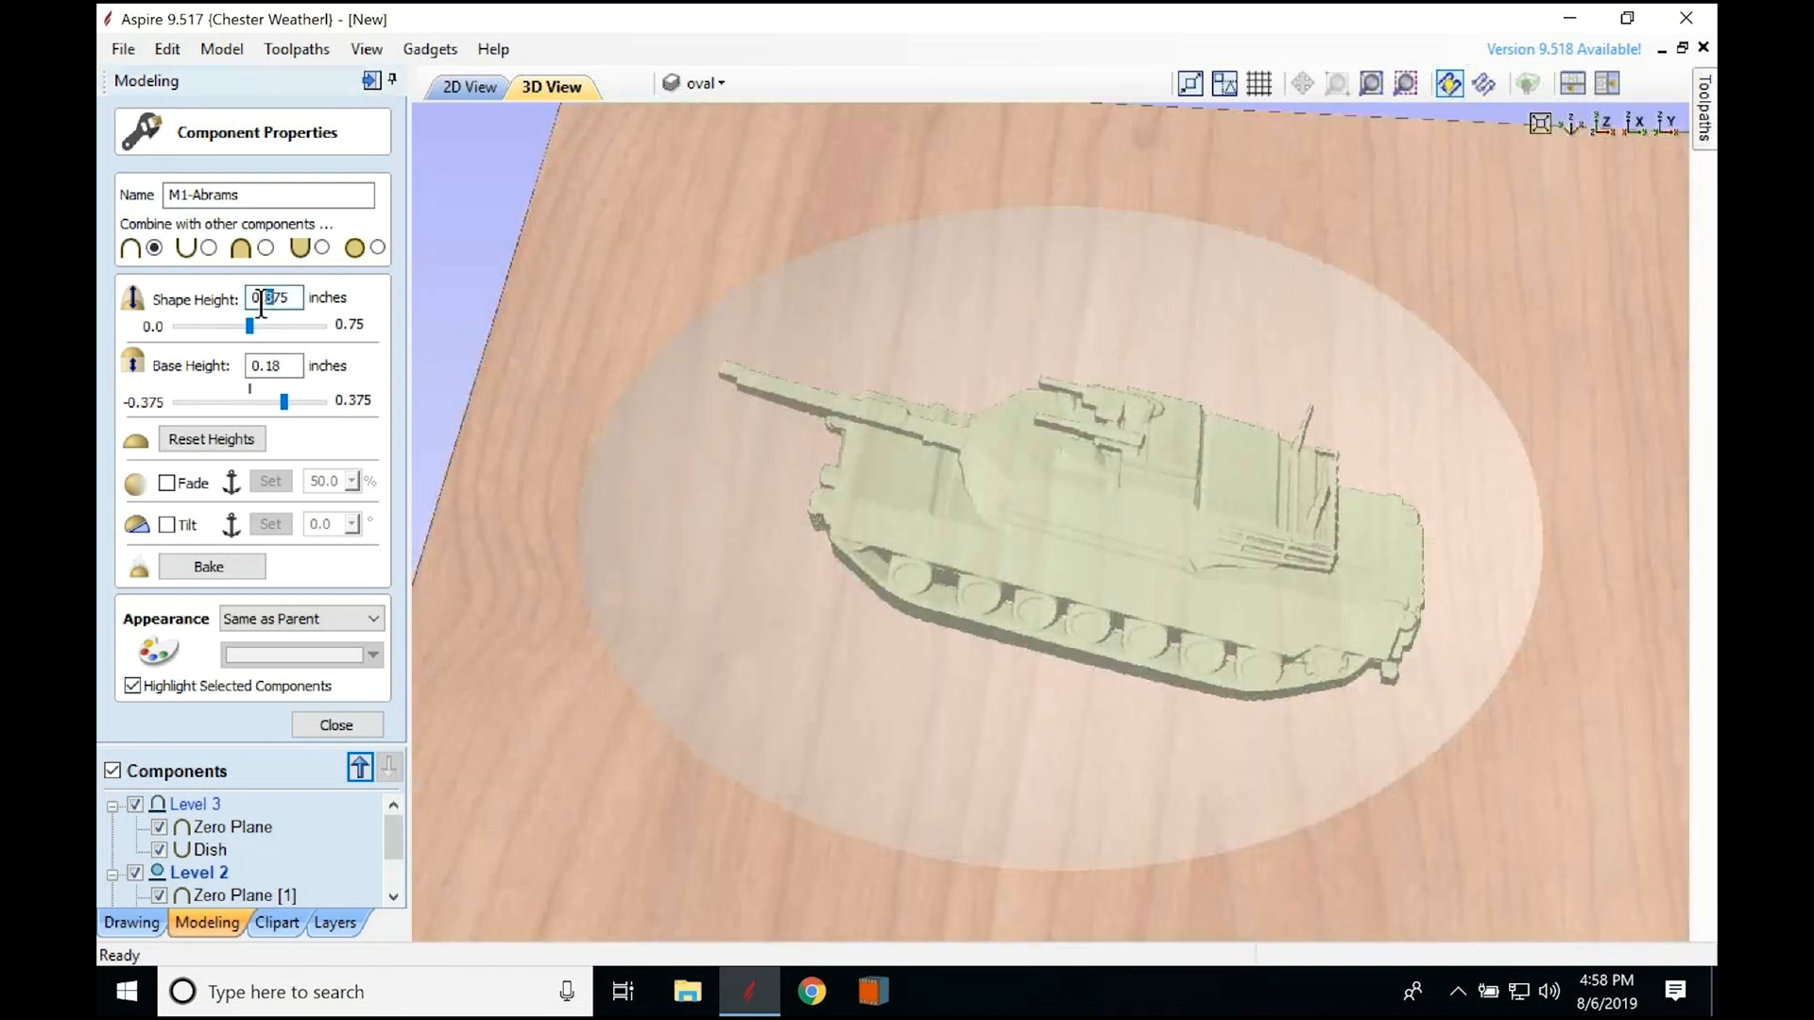
pyautogui.write('4')
pyautogui.press('Return')
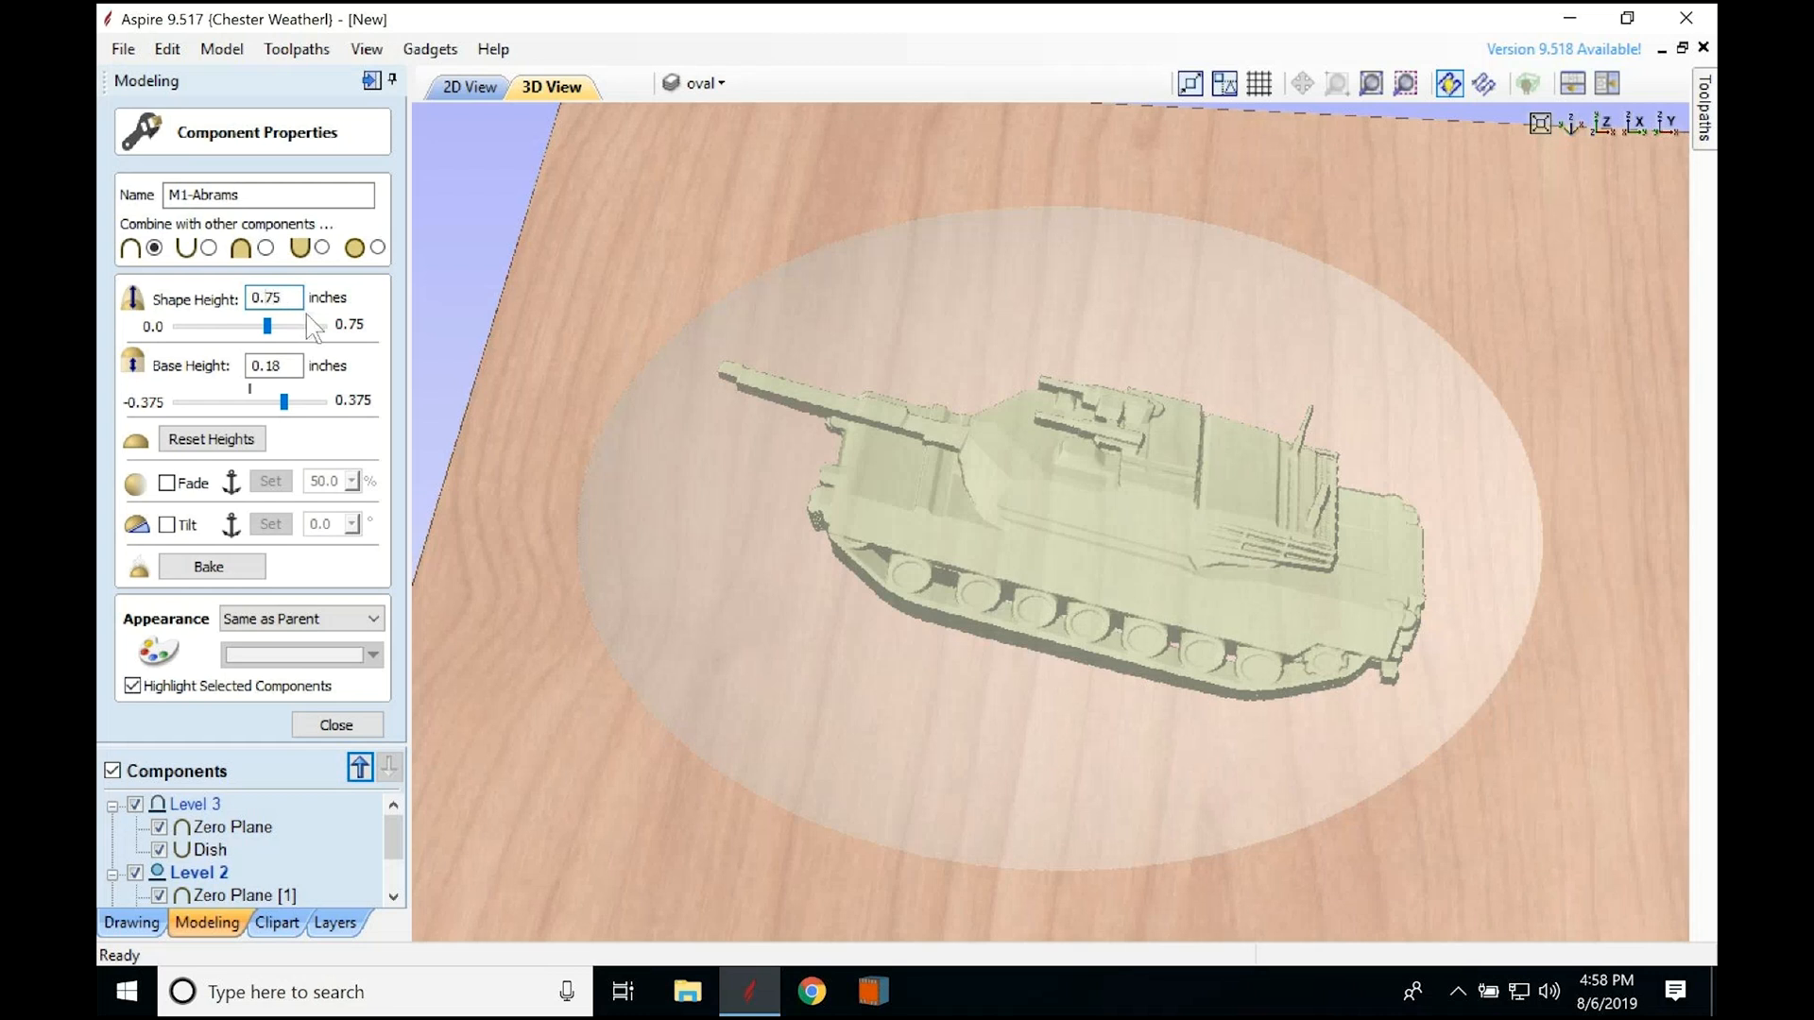
pyautogui.press('Return')
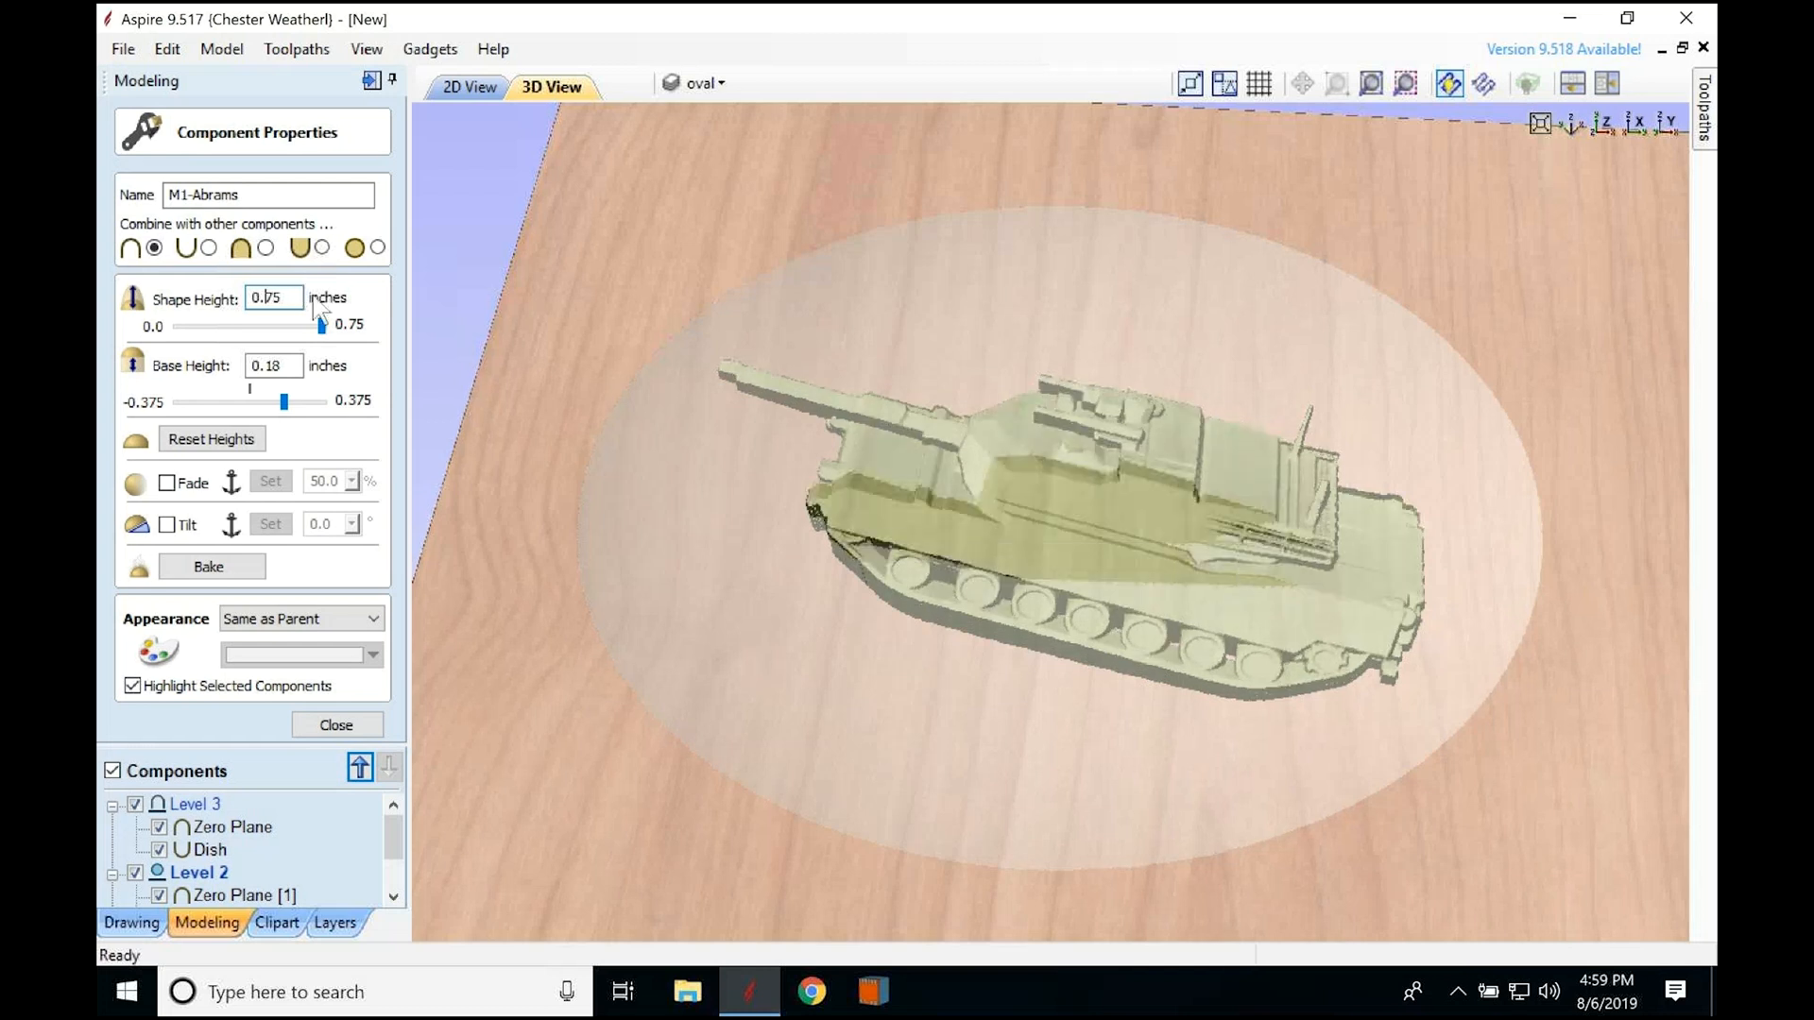
pyautogui.moveTo(812, 585); pyautogui.dragTo(862, 529)
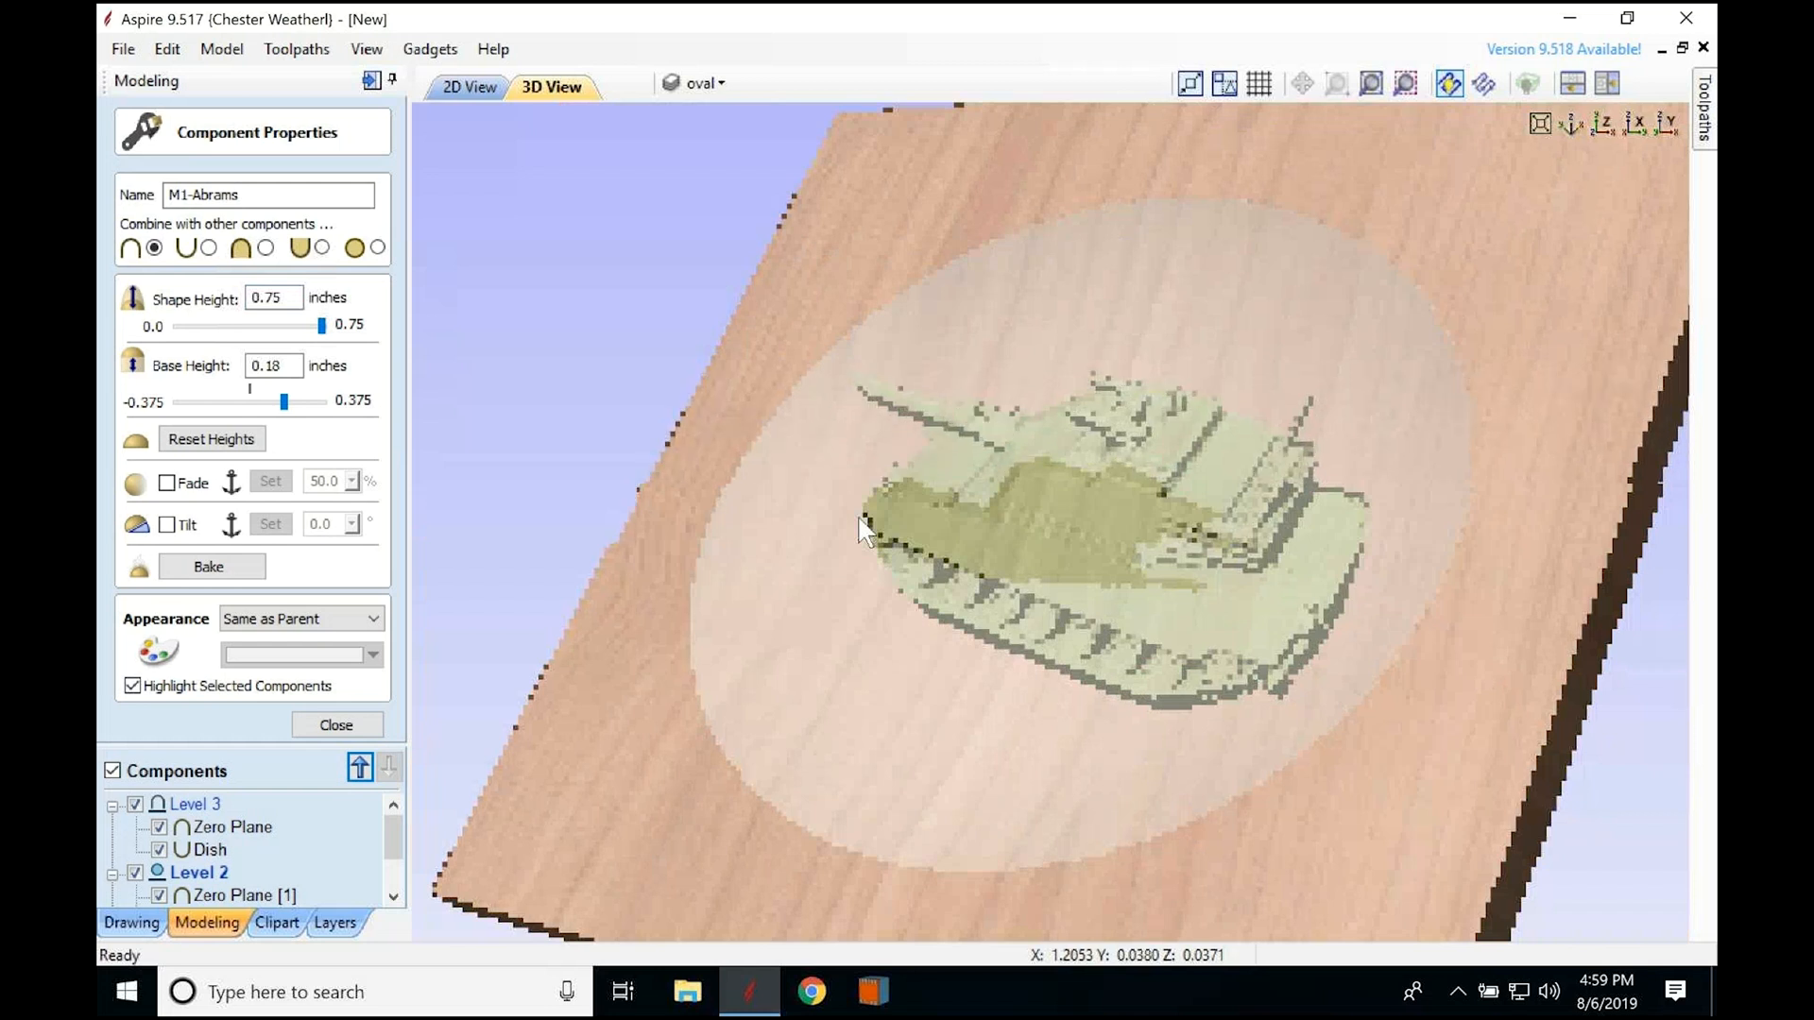
pyautogui.click(1634, 126)
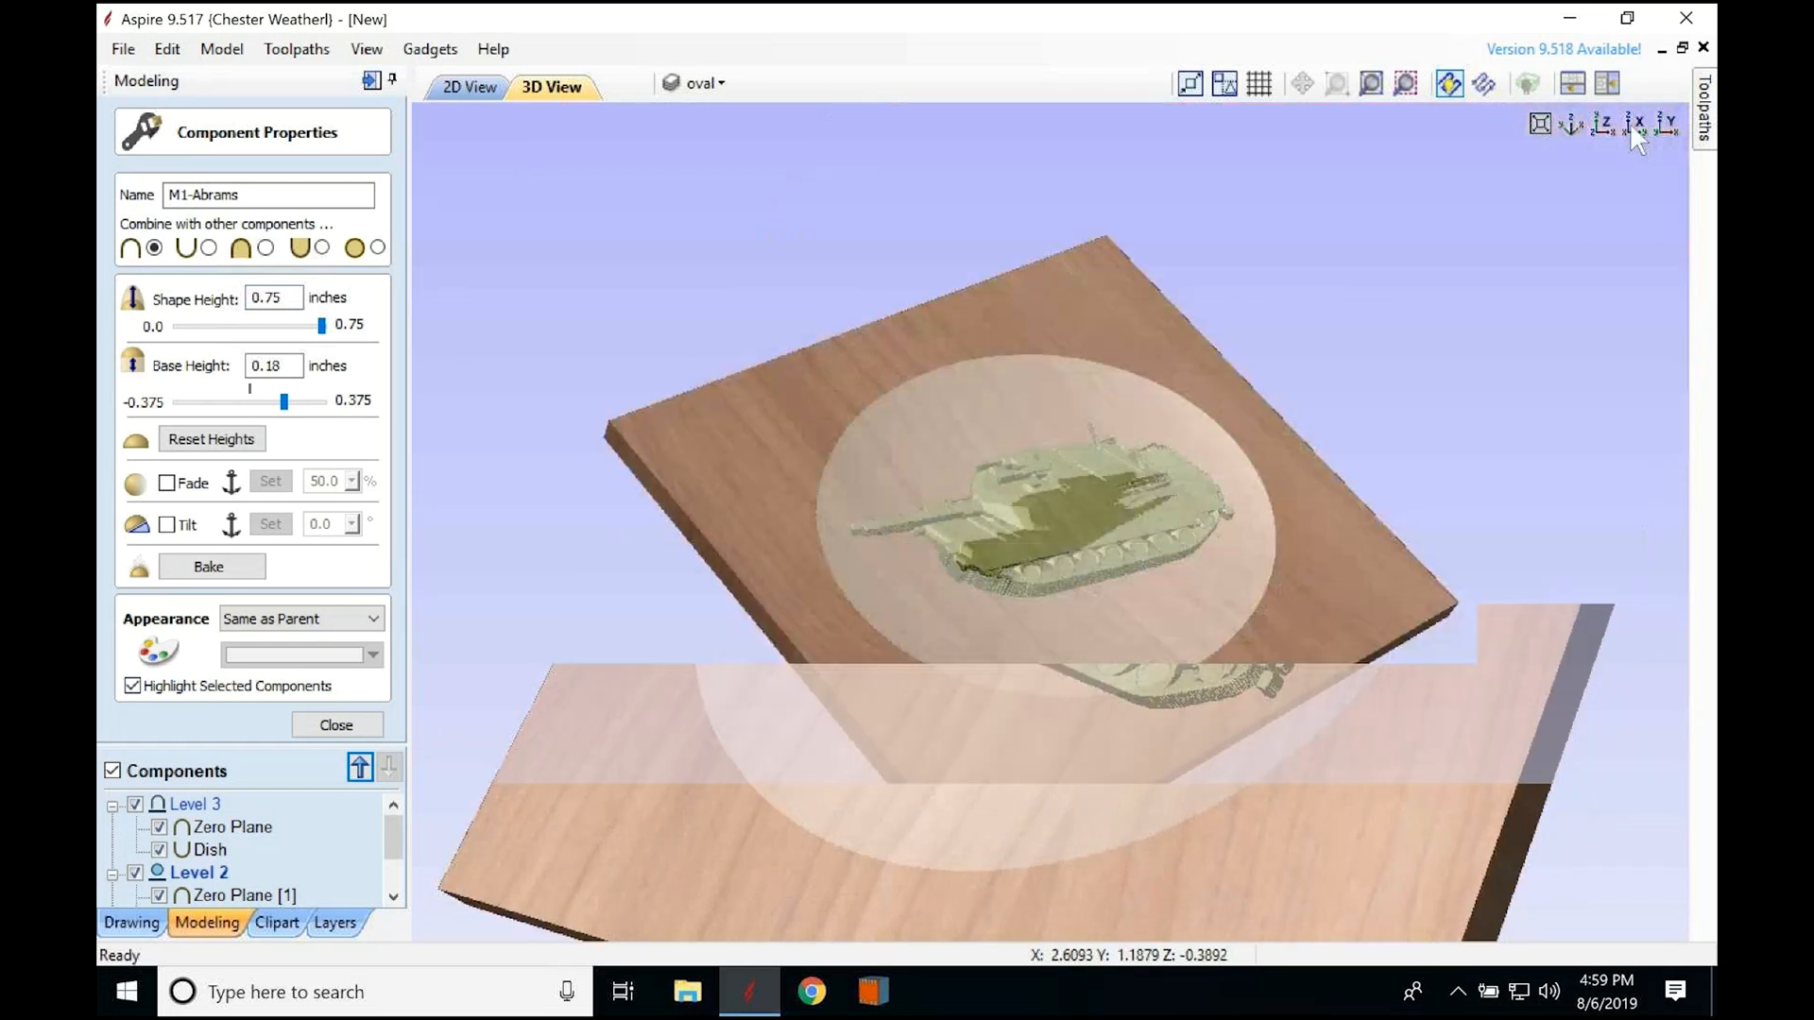
pyautogui.scroll(5, 1092, 497)
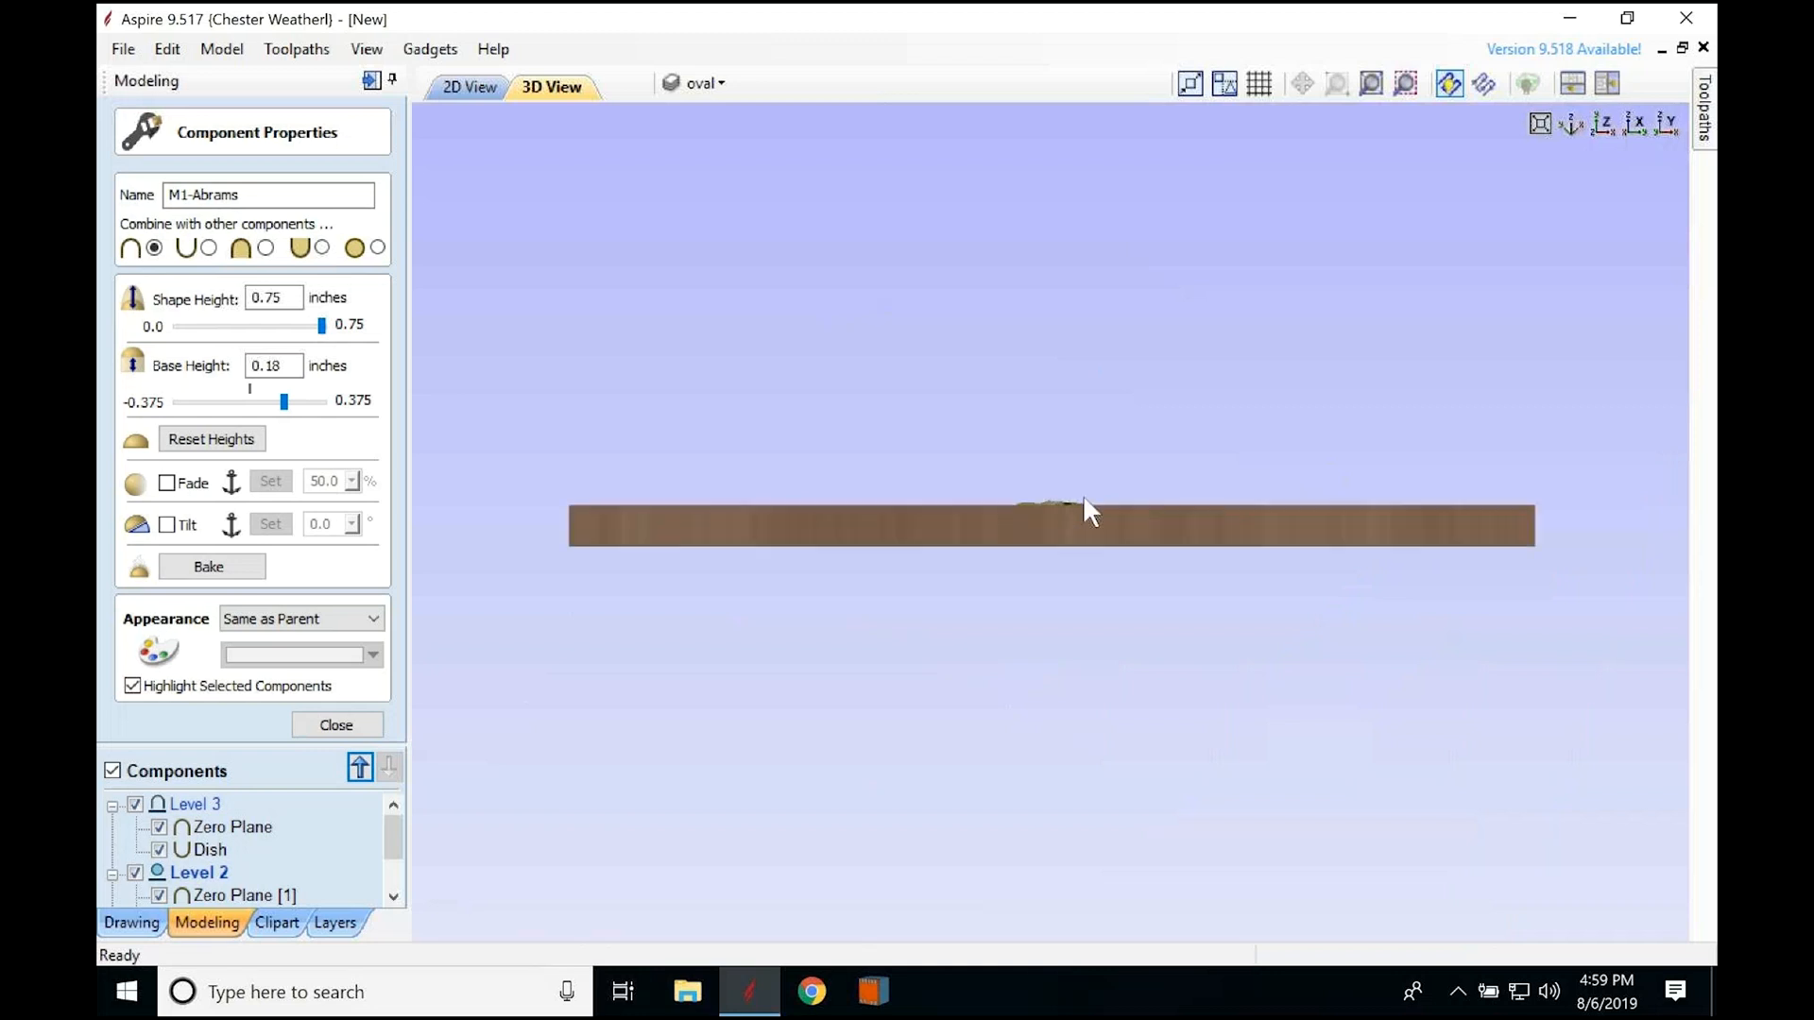
pyautogui.moveTo(1101, 487); pyautogui.dragTo(1100, 672)
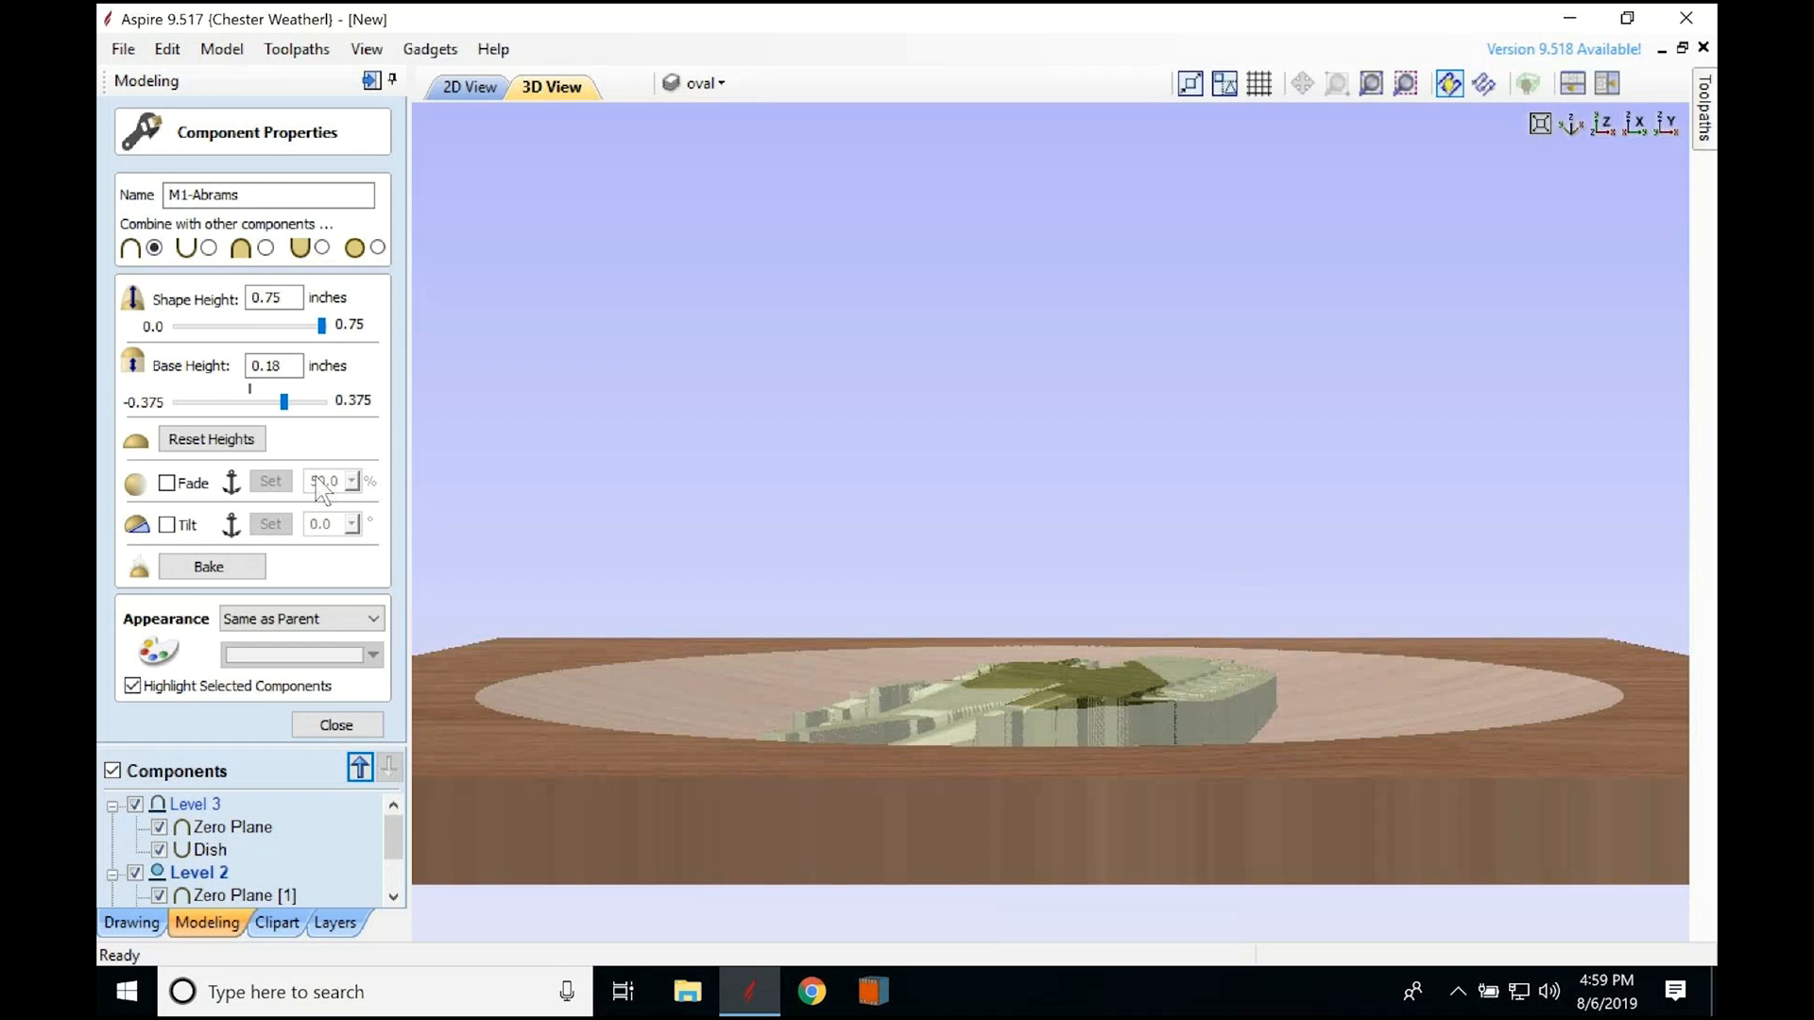
# Step: Set the M1-Abrams shape height to 0.375 inches and close its component properties
pyautogui.click(275, 306)
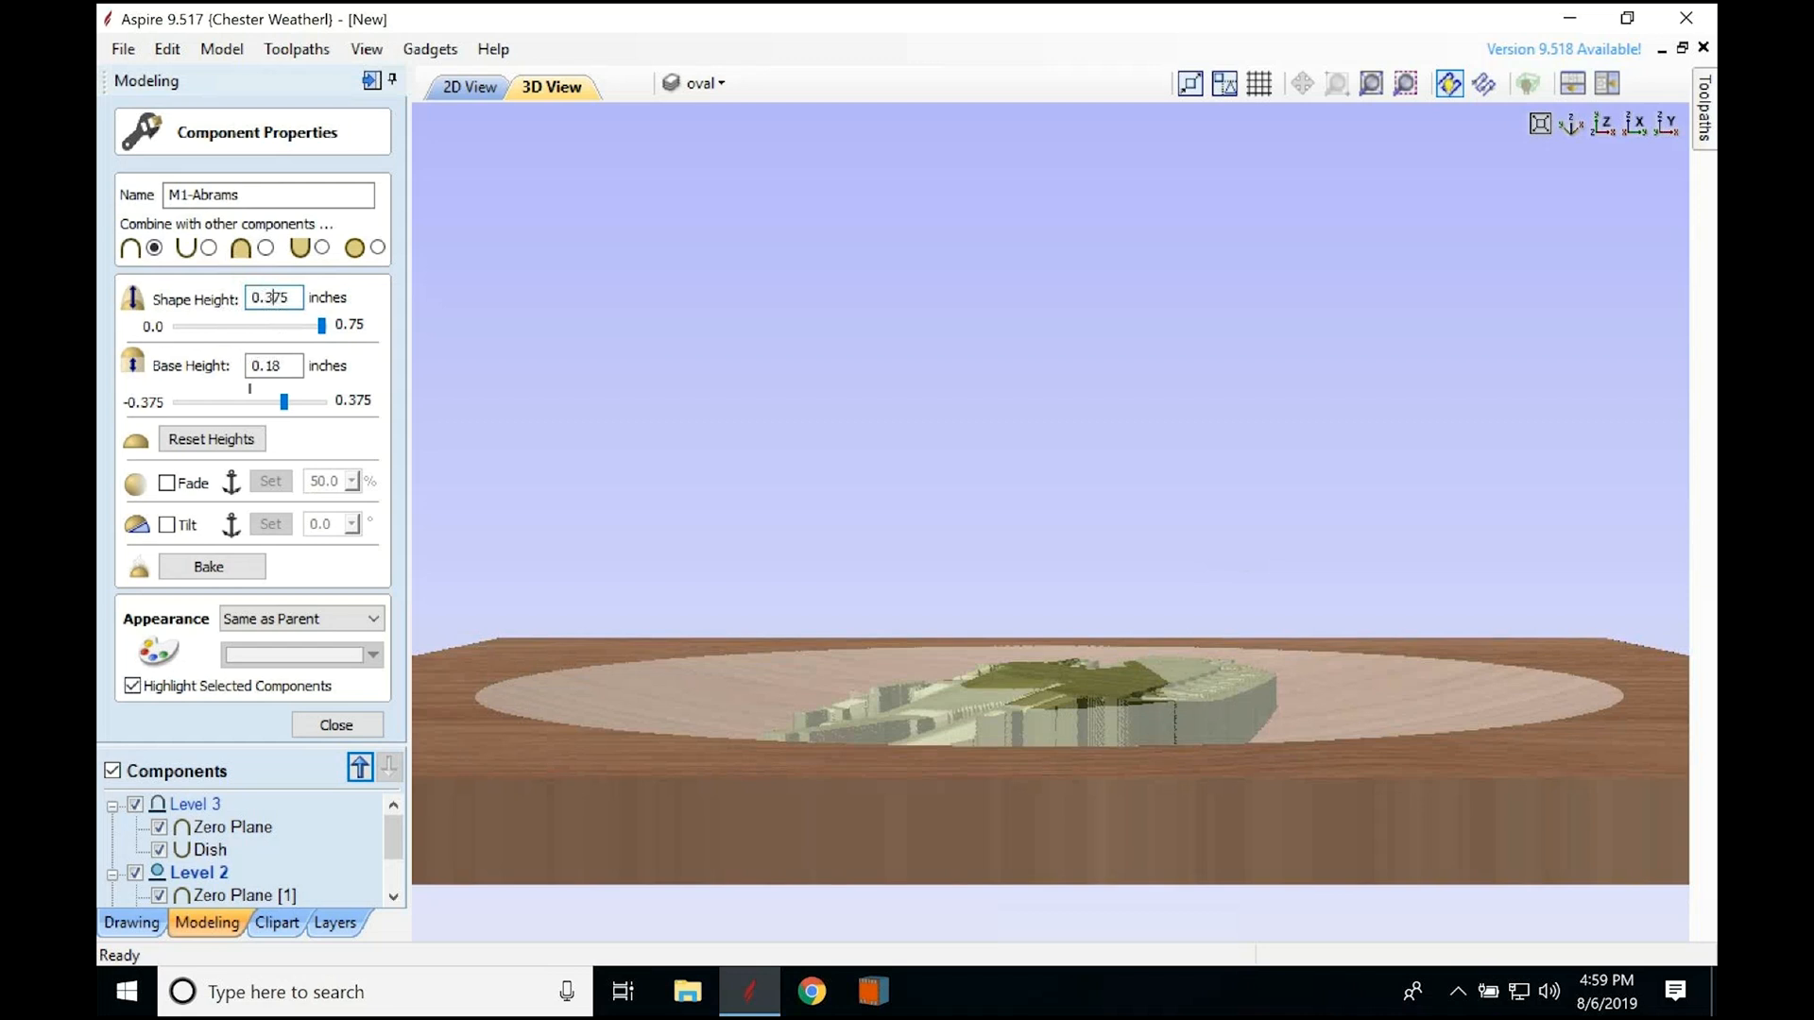
pyautogui.press('Return')
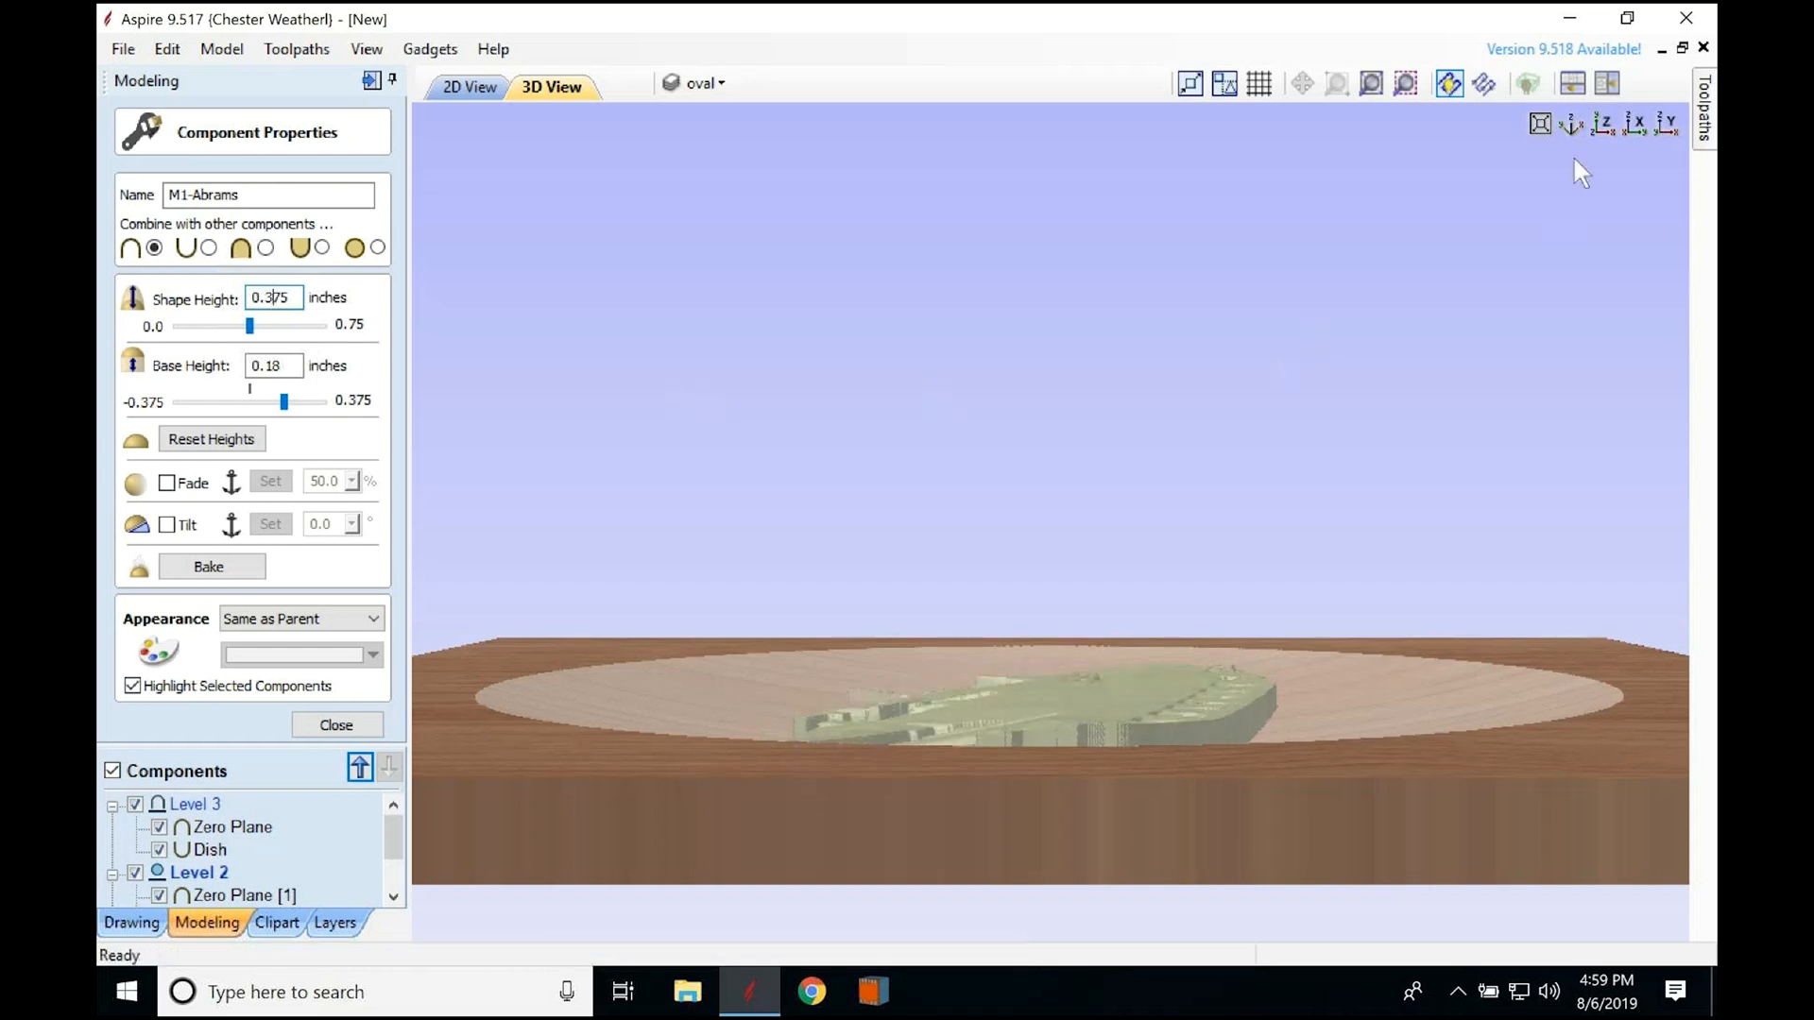
pyautogui.moveTo(1610, 137); pyautogui.dragTo(1518, 393)
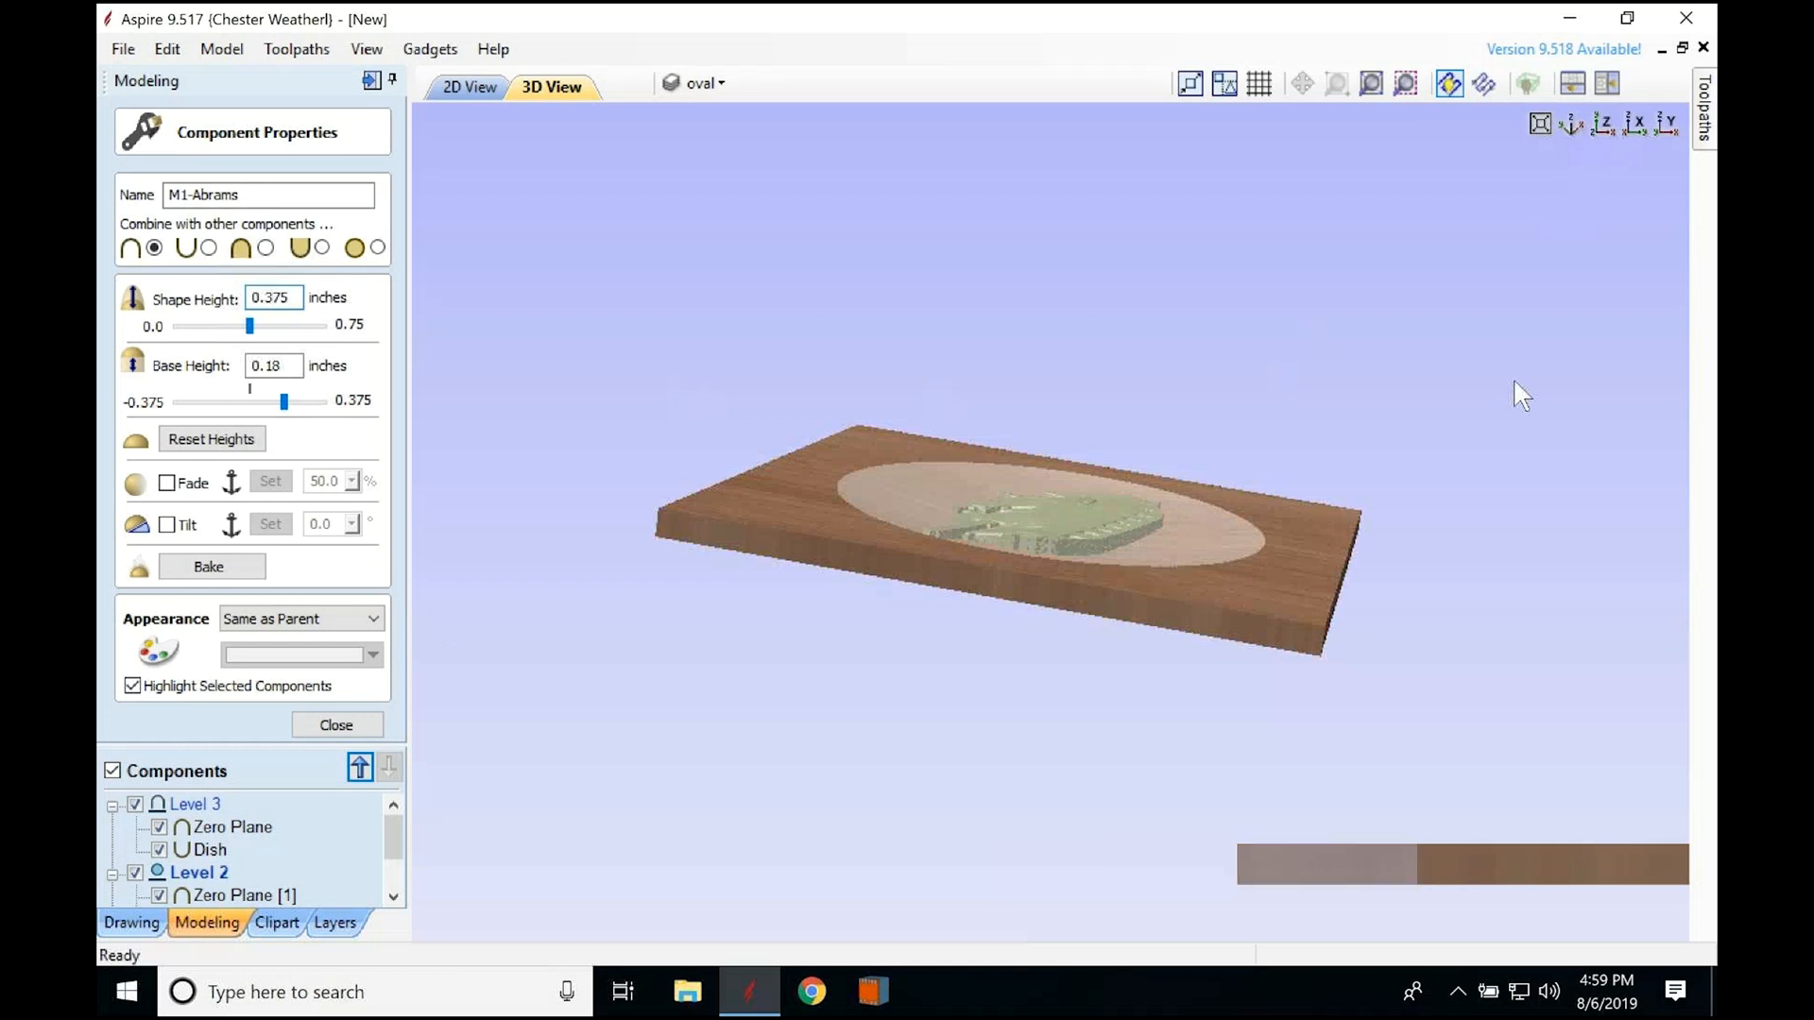
pyautogui.doubleClick(1501, 406)
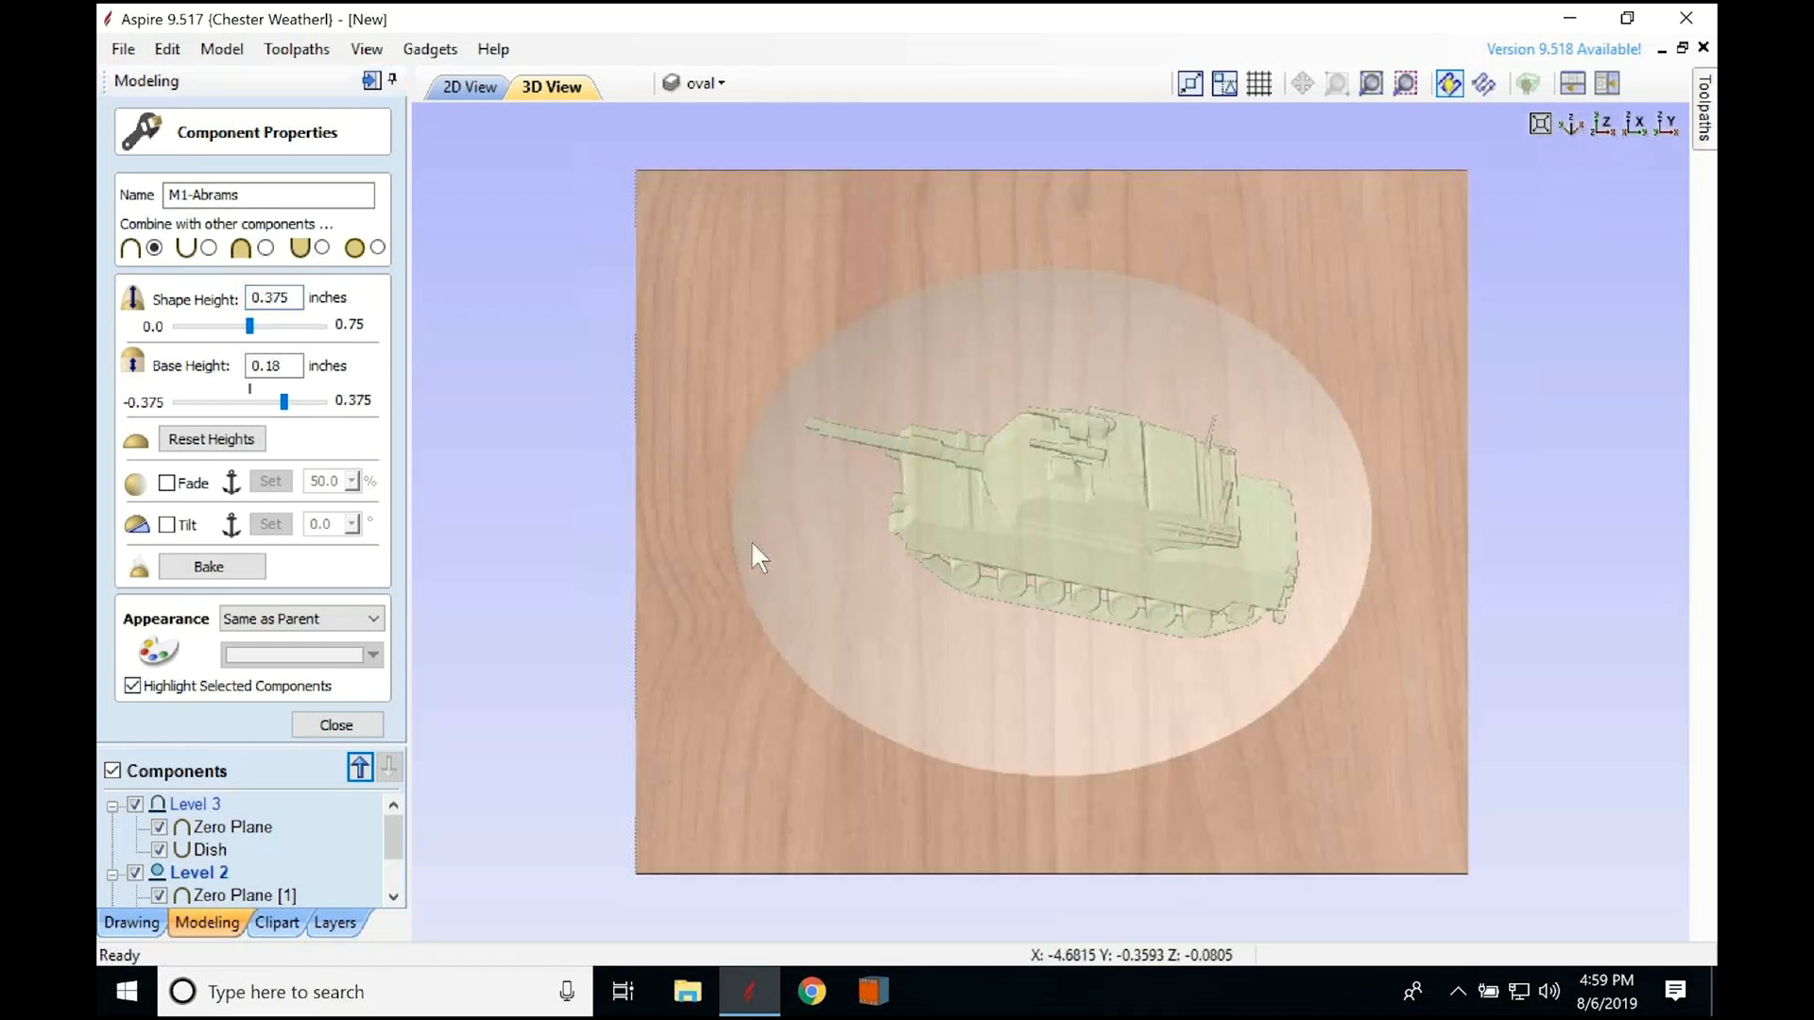
pyautogui.click(334, 725)
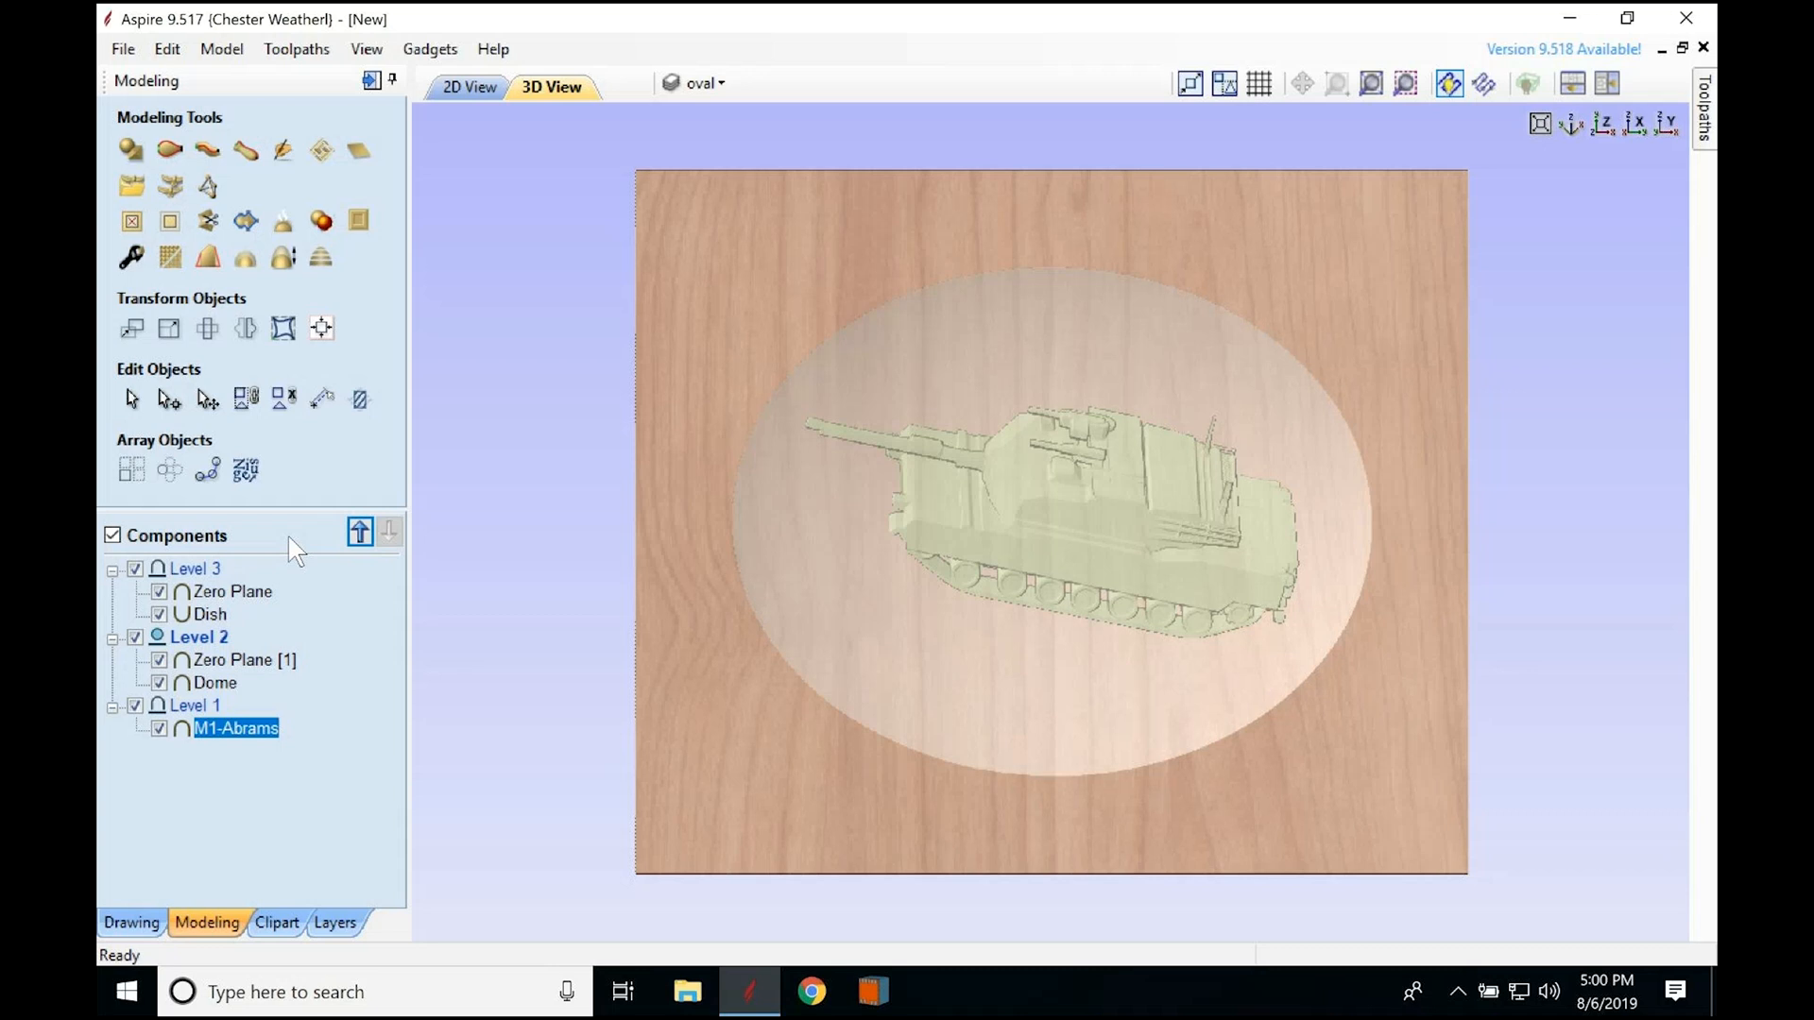
# Step: Switch from modeling to the toolpaths, review the material setup and accept its existing settings
pyautogui.press('XF86AudioRaiseVolume')
pyautogui.click(371, 82)
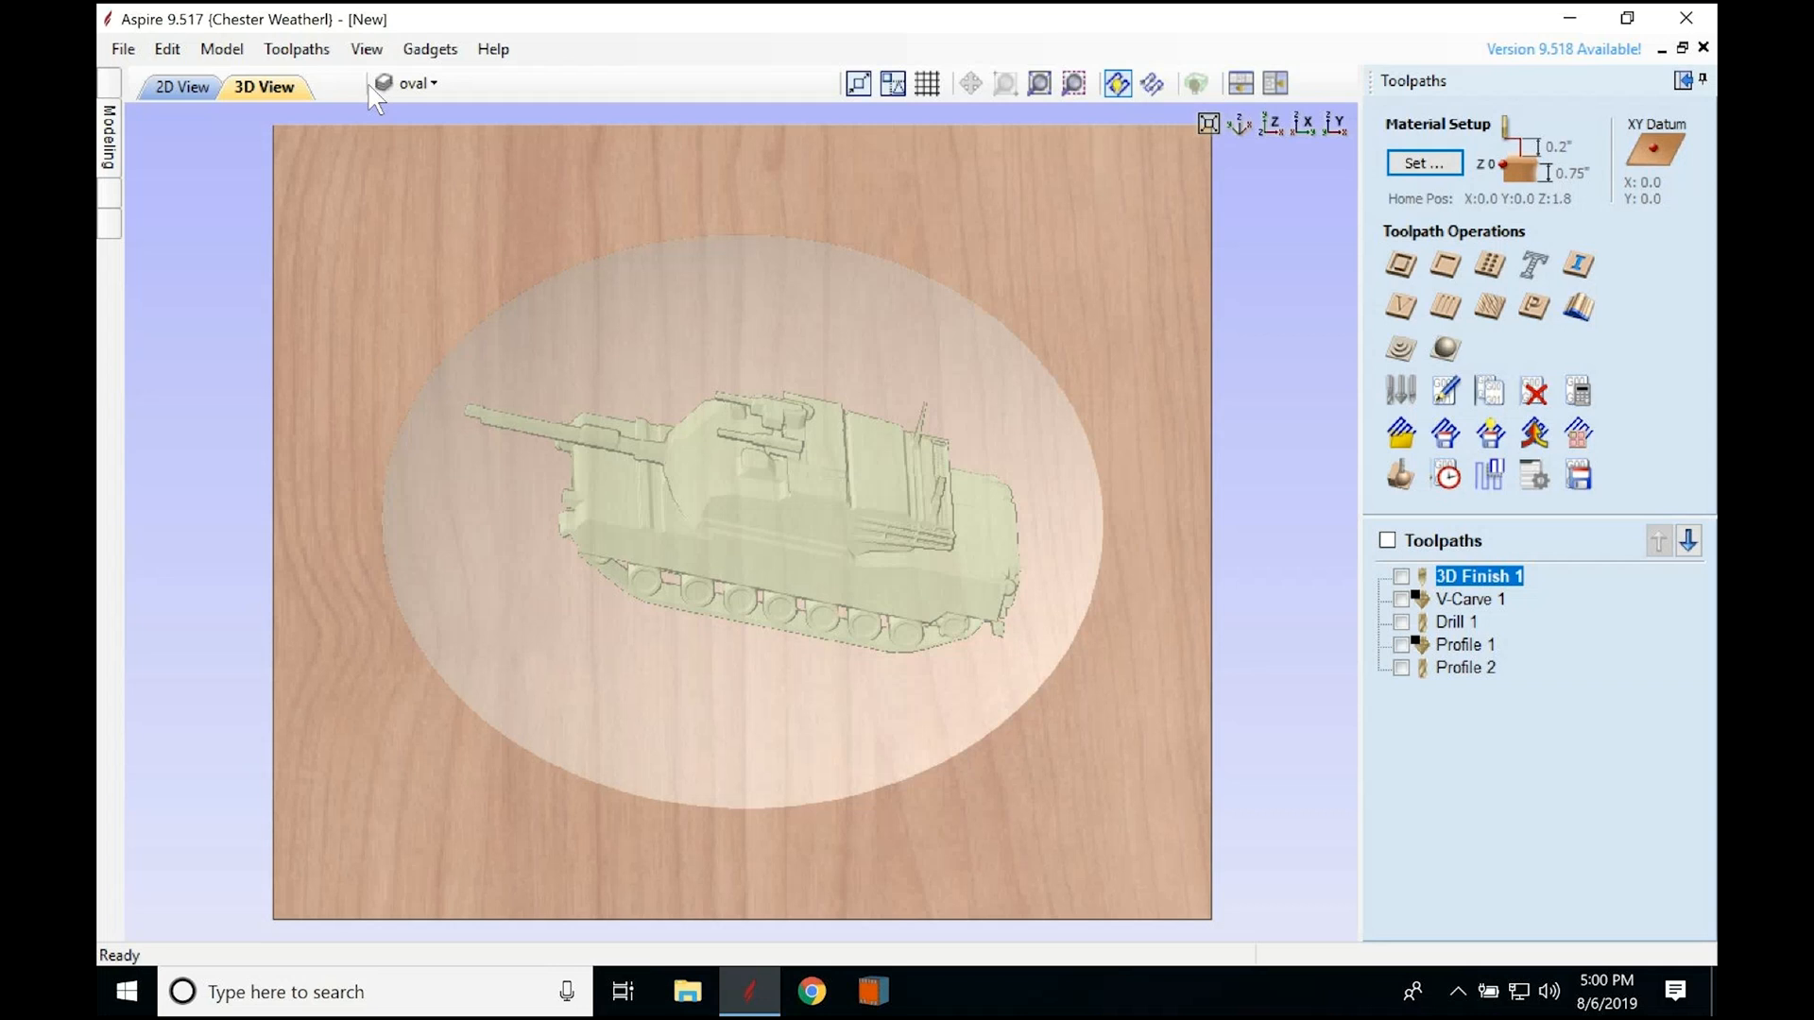
pyautogui.click(1424, 163)
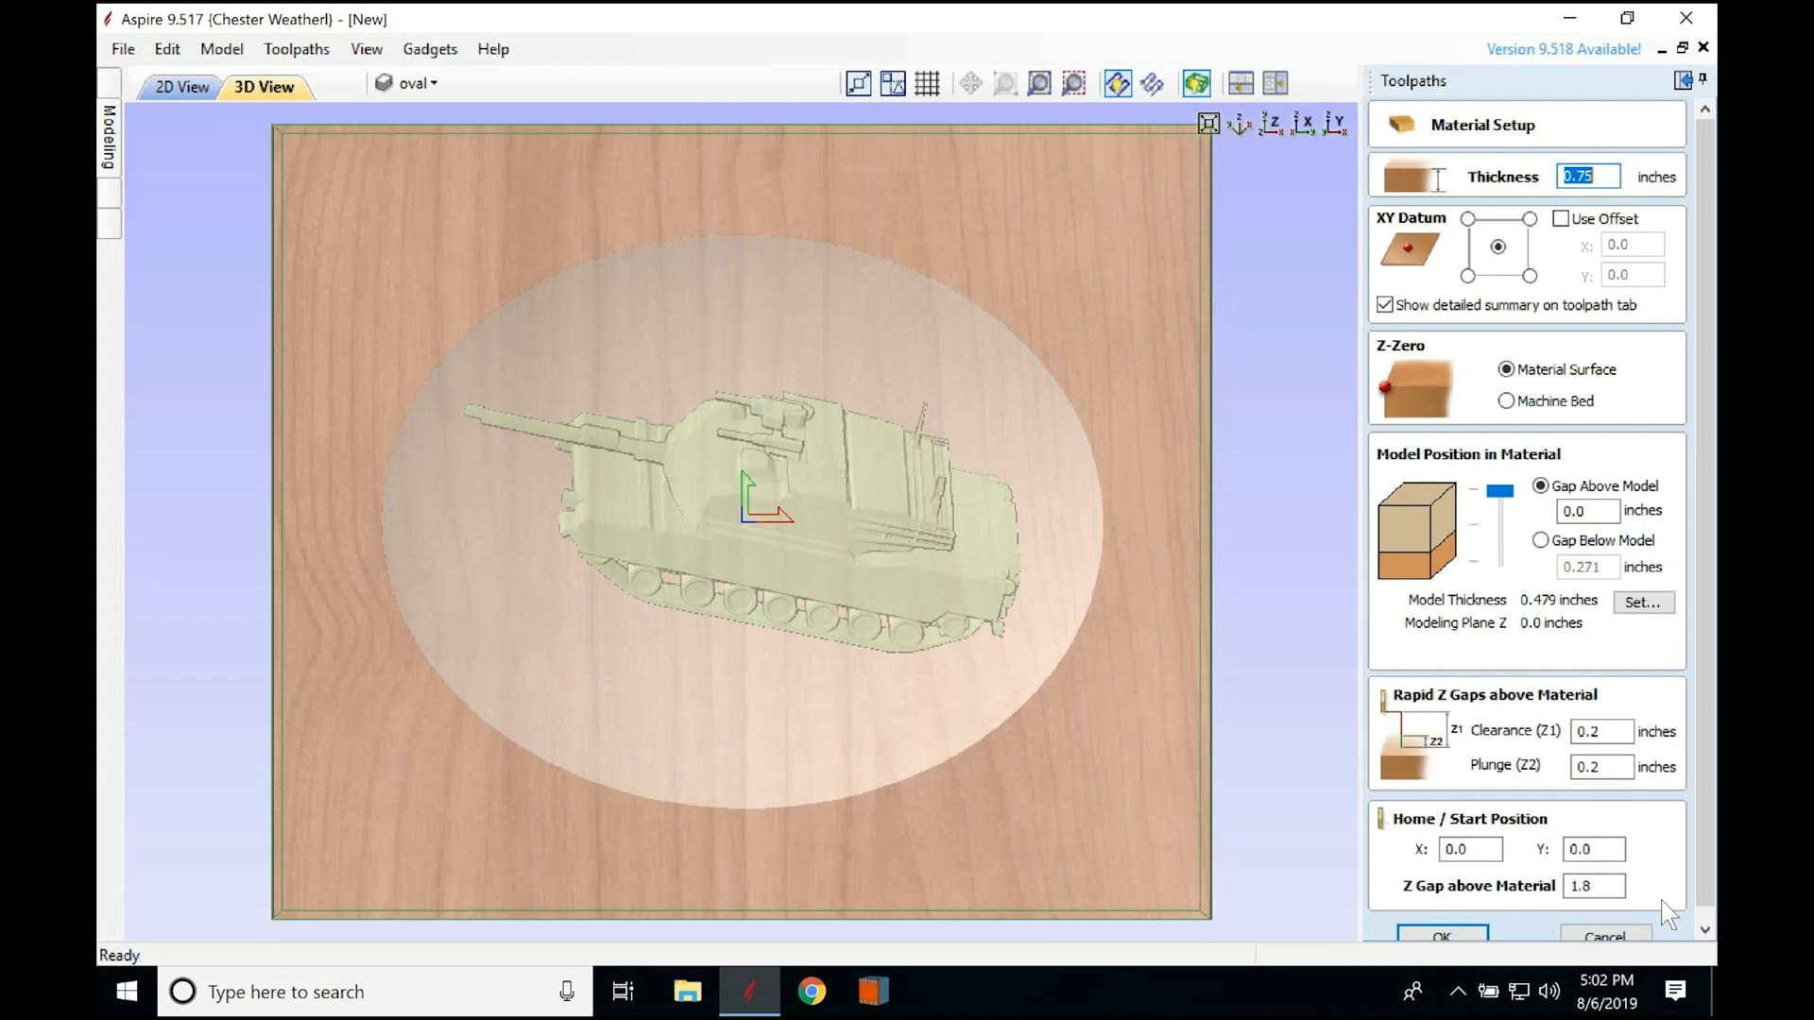
pyautogui.click(1442, 935)
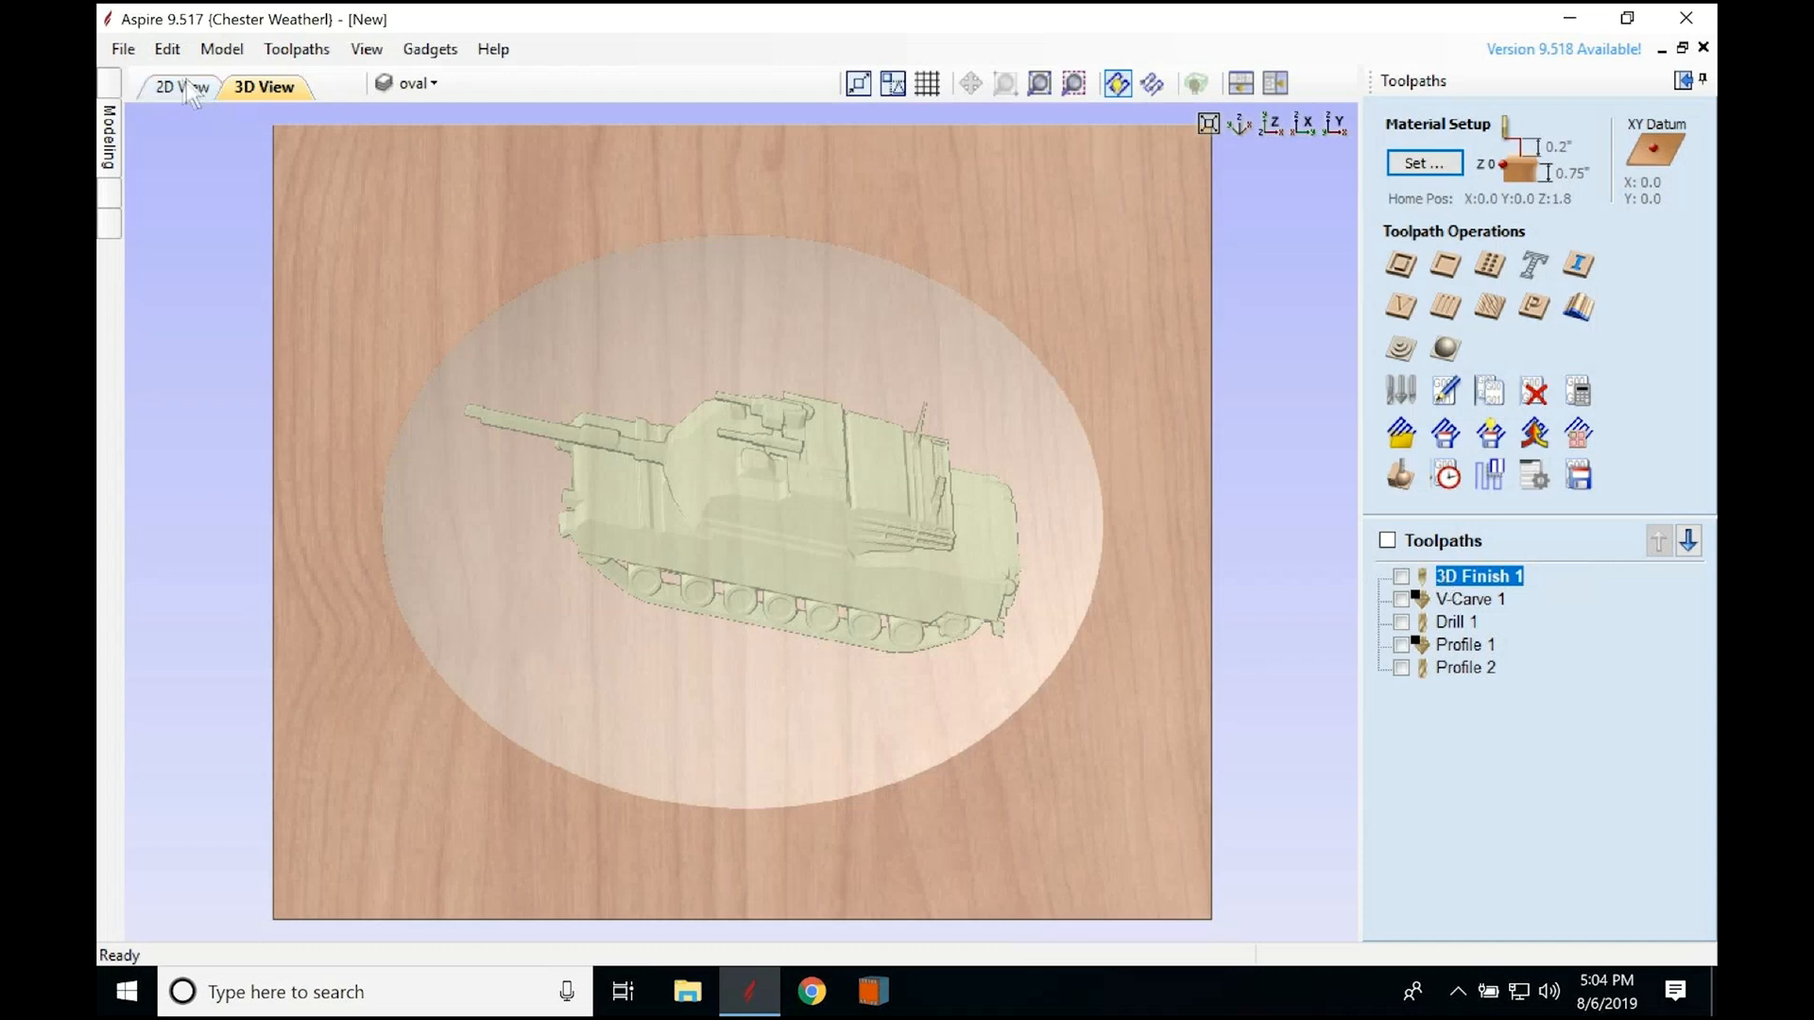
# Step: Review the 3D Finish 1 toolpath's machining settings, close them and display the toolpath preview of the cribbage board
pyautogui.click(184, 87)
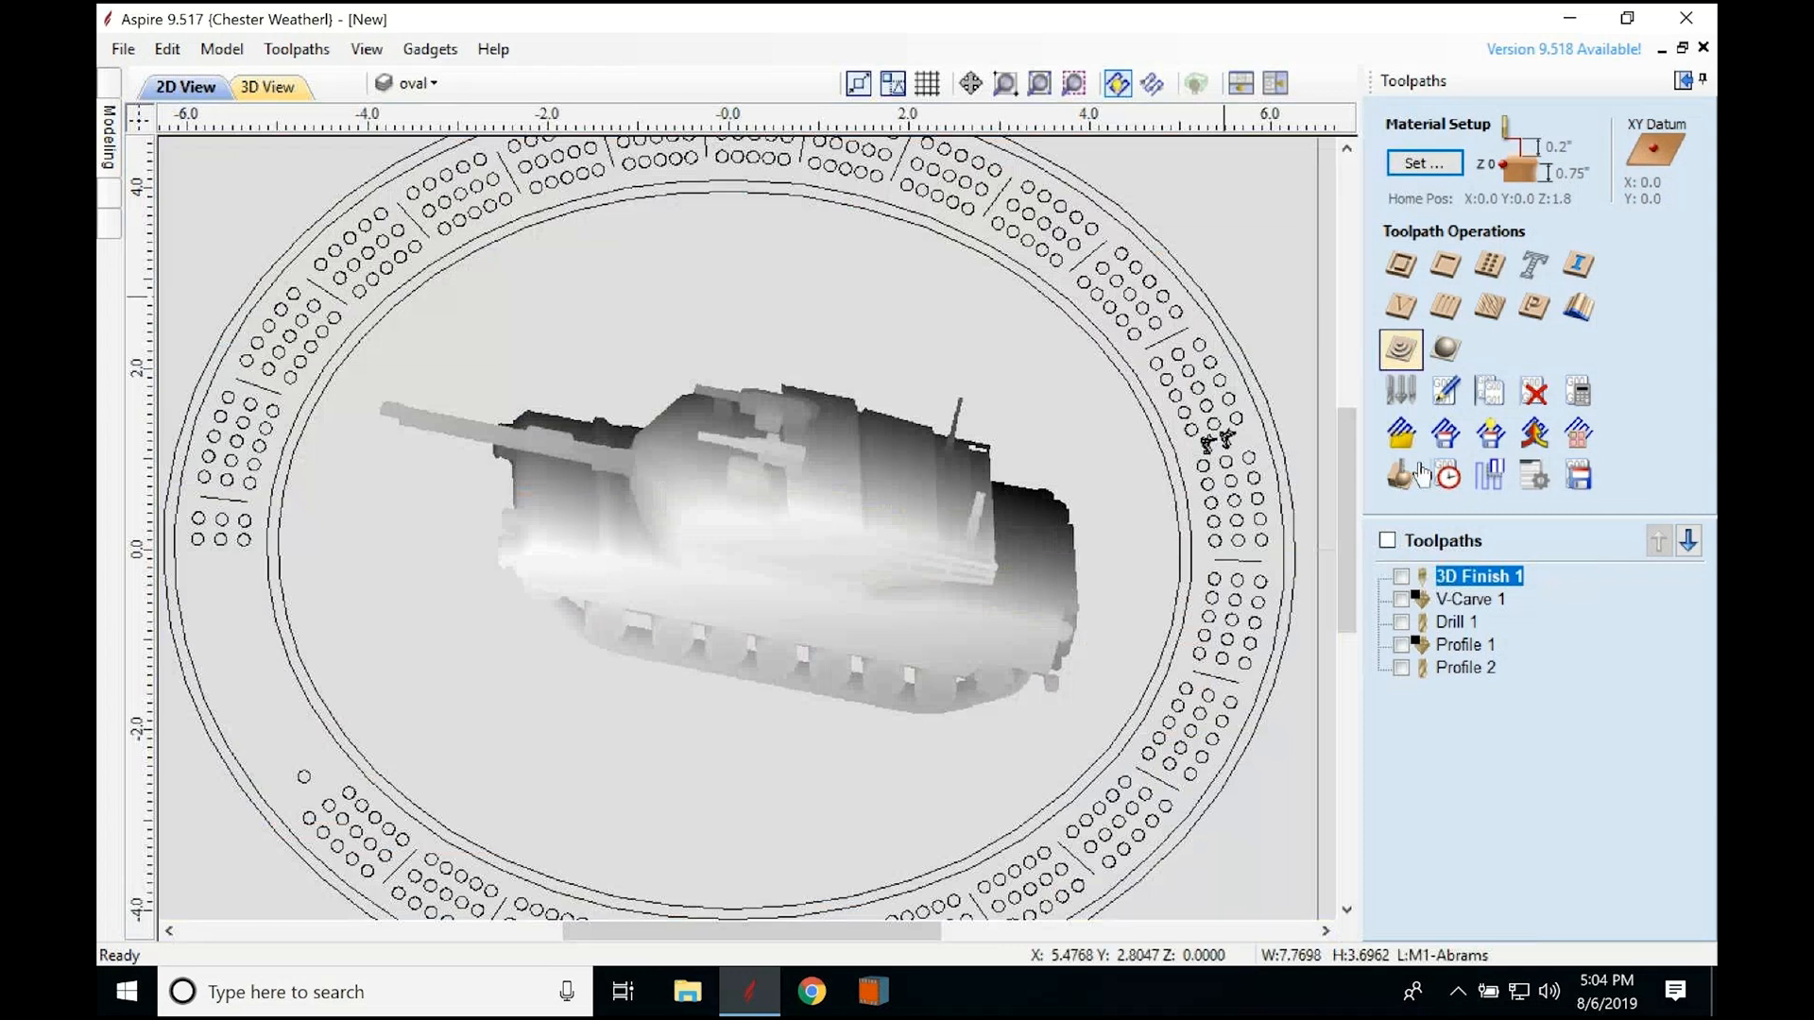
pyautogui.doubleClick(1501, 576)
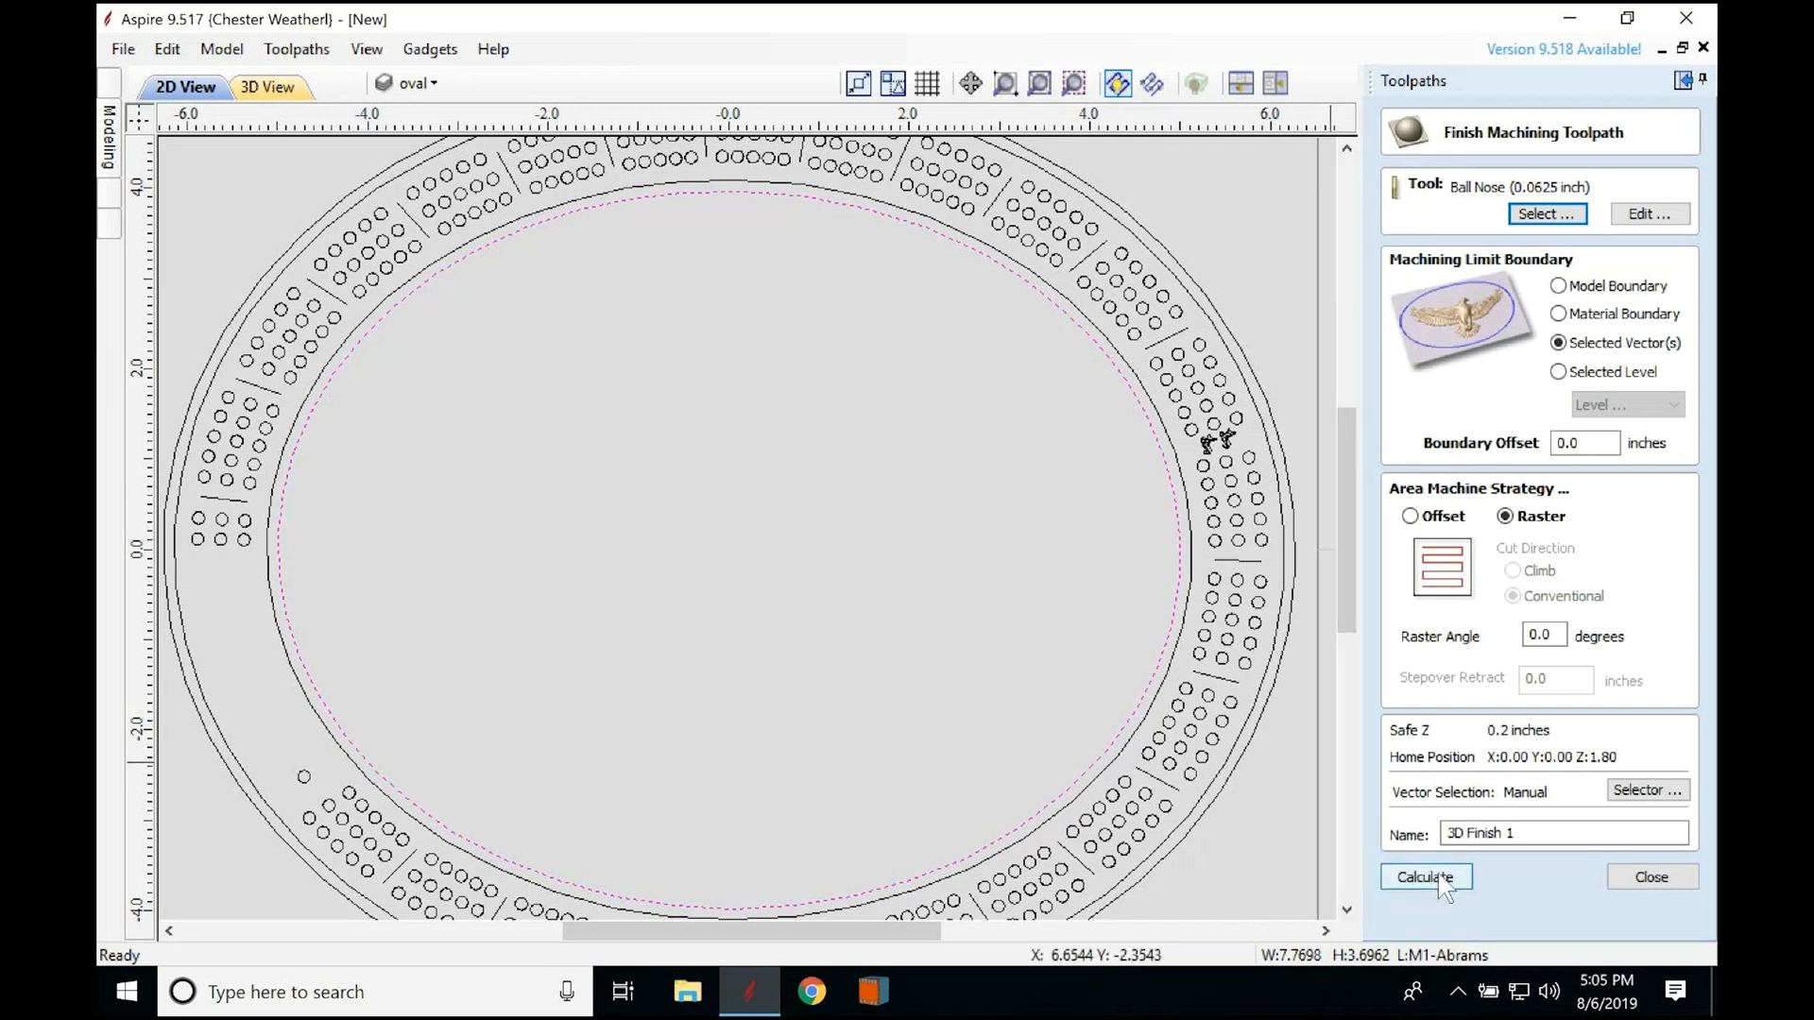
pyautogui.click(1644, 879)
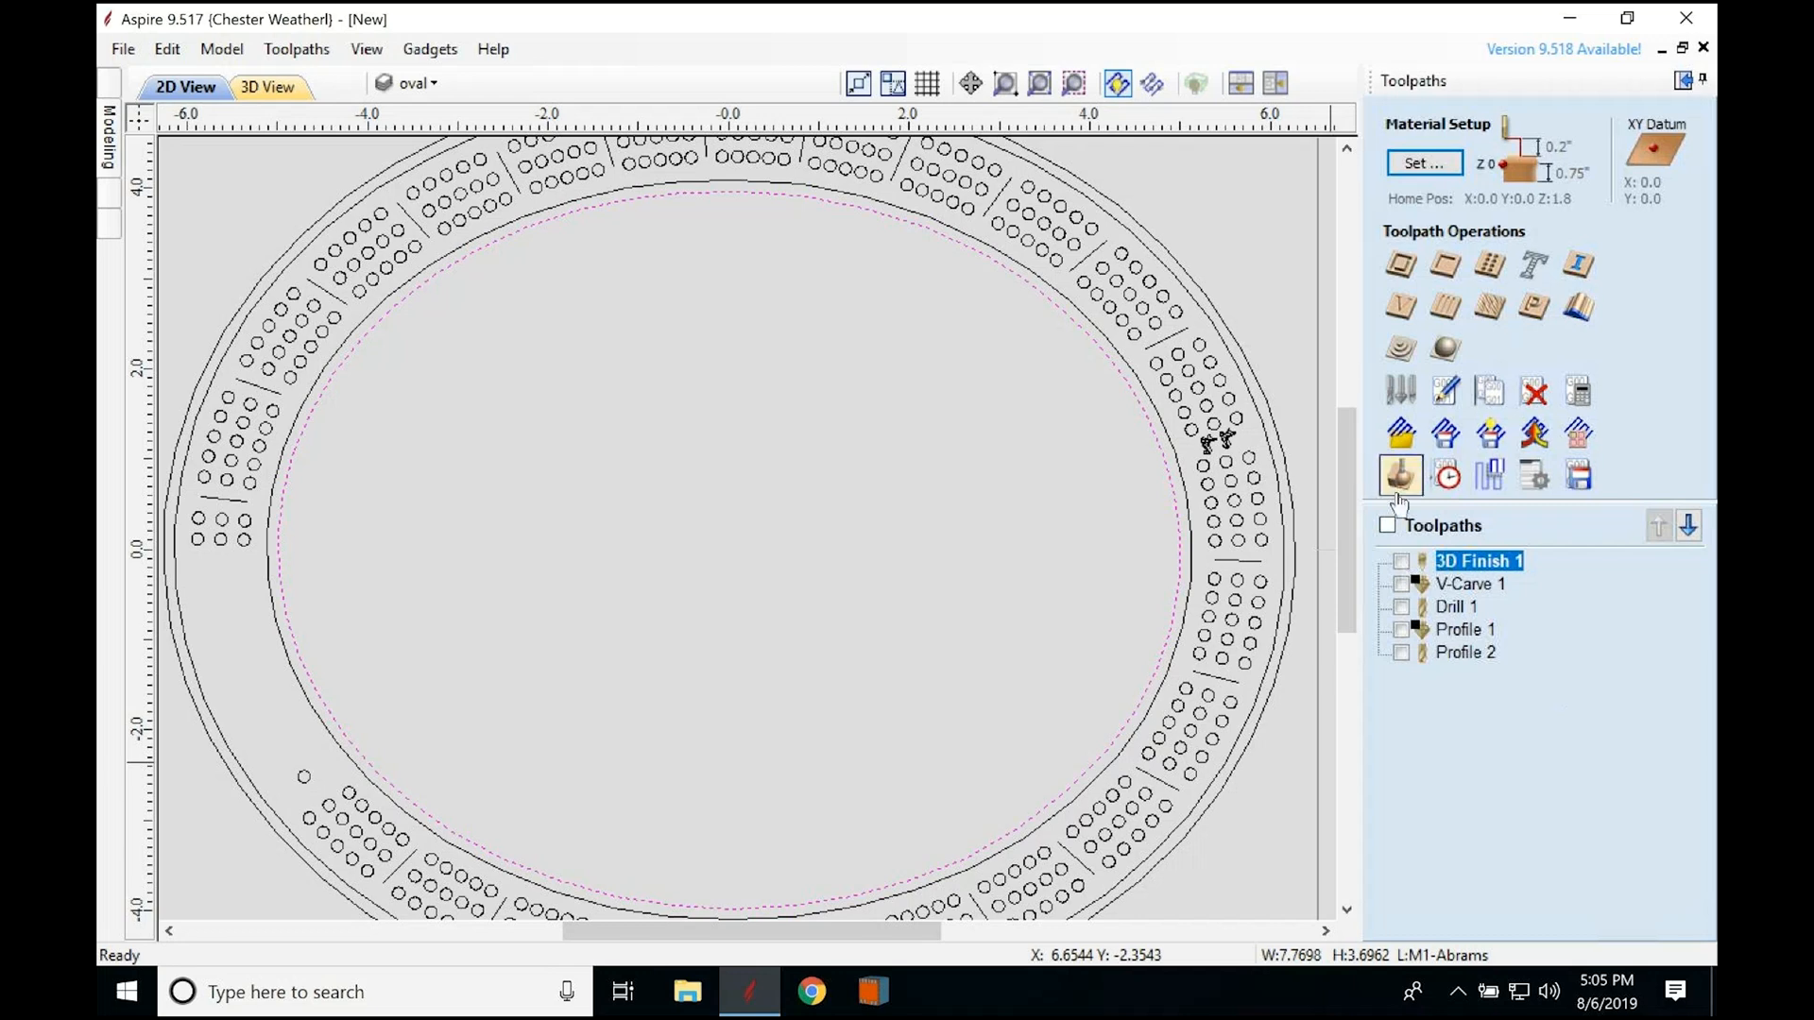
pyautogui.moveTo(1470, 567)
pyautogui.click(1400, 477)
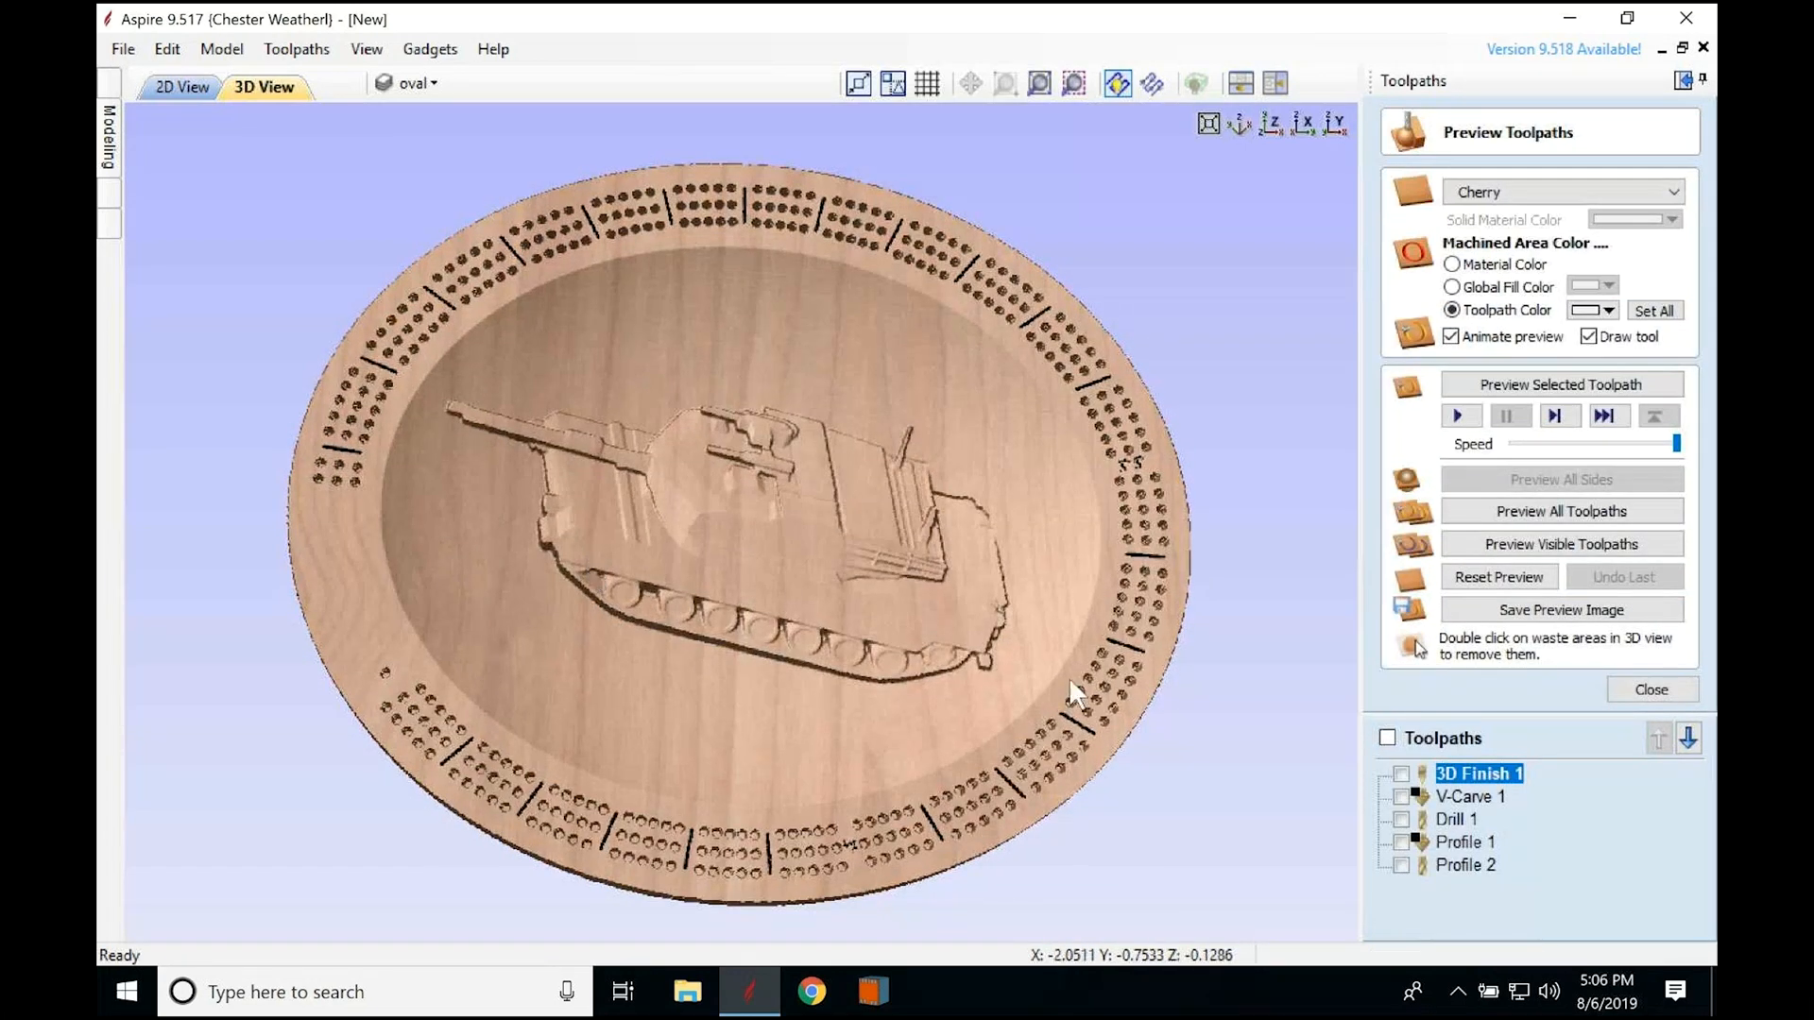
# Step: Close the toolpath preview and recalculate the 3D Finish 1 toolpath for the changed tank relief
pyautogui.moveTo(1480, 776)
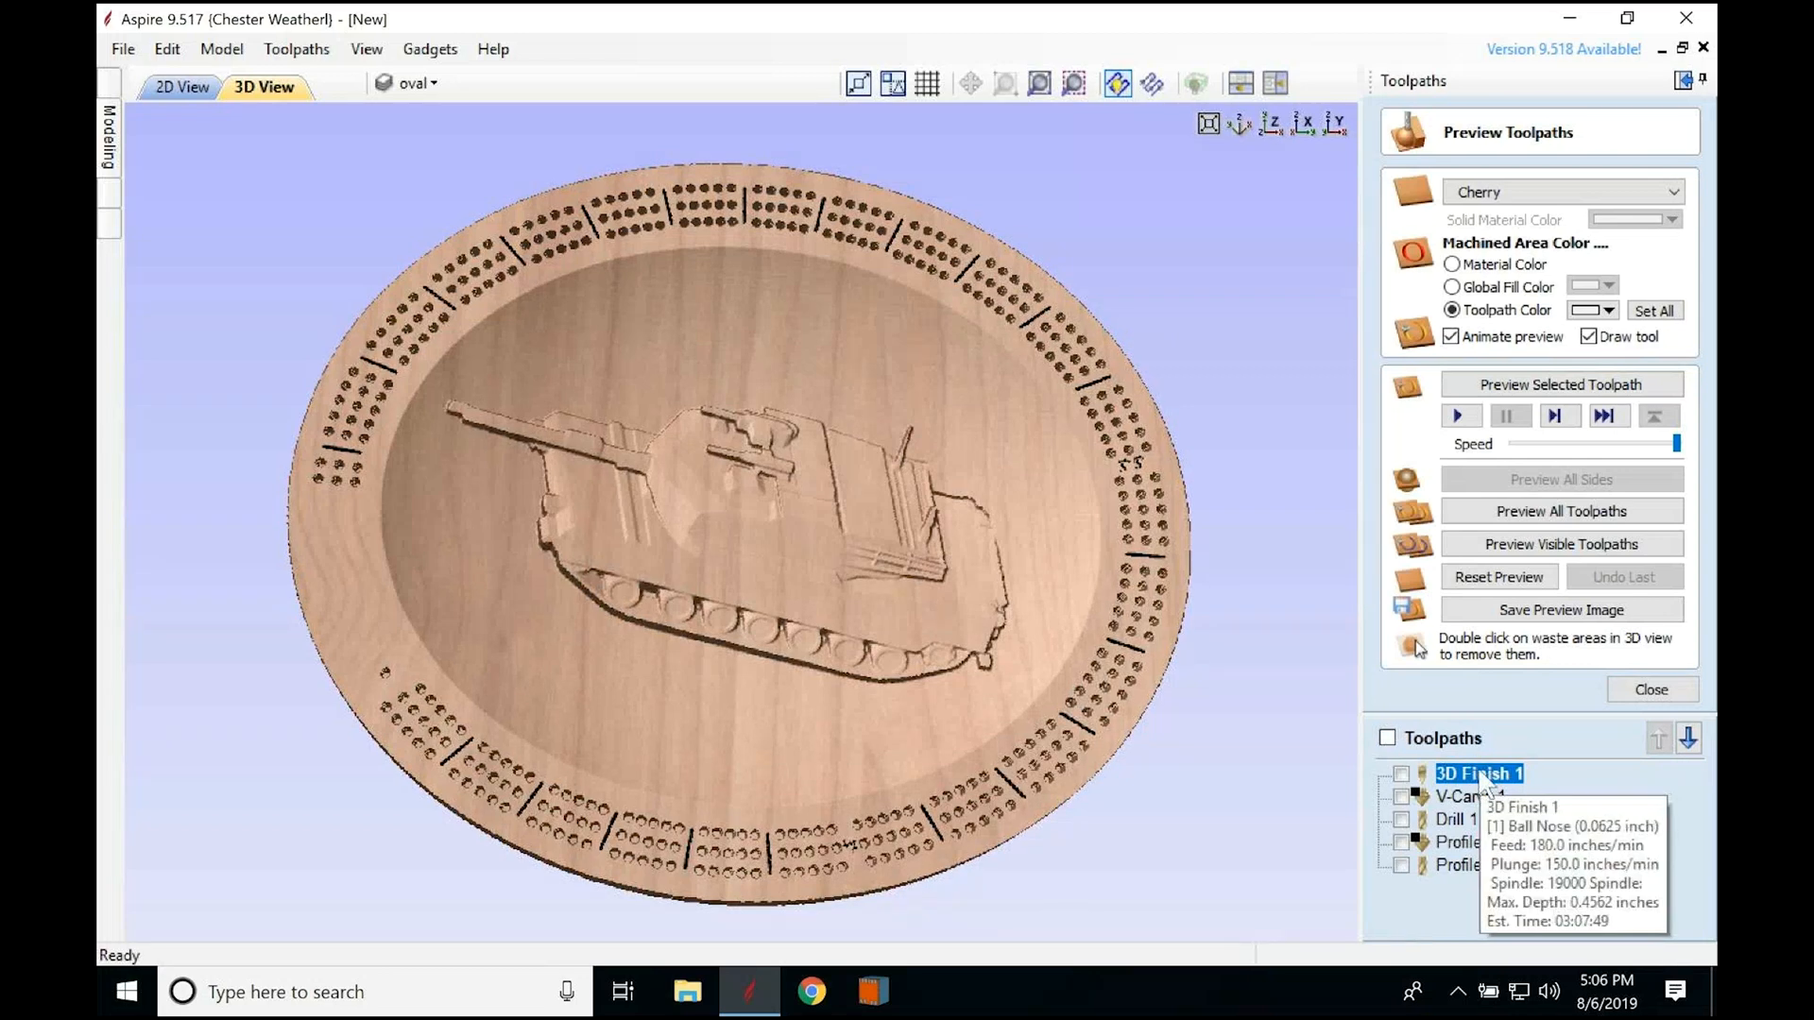
pyautogui.click(1652, 689)
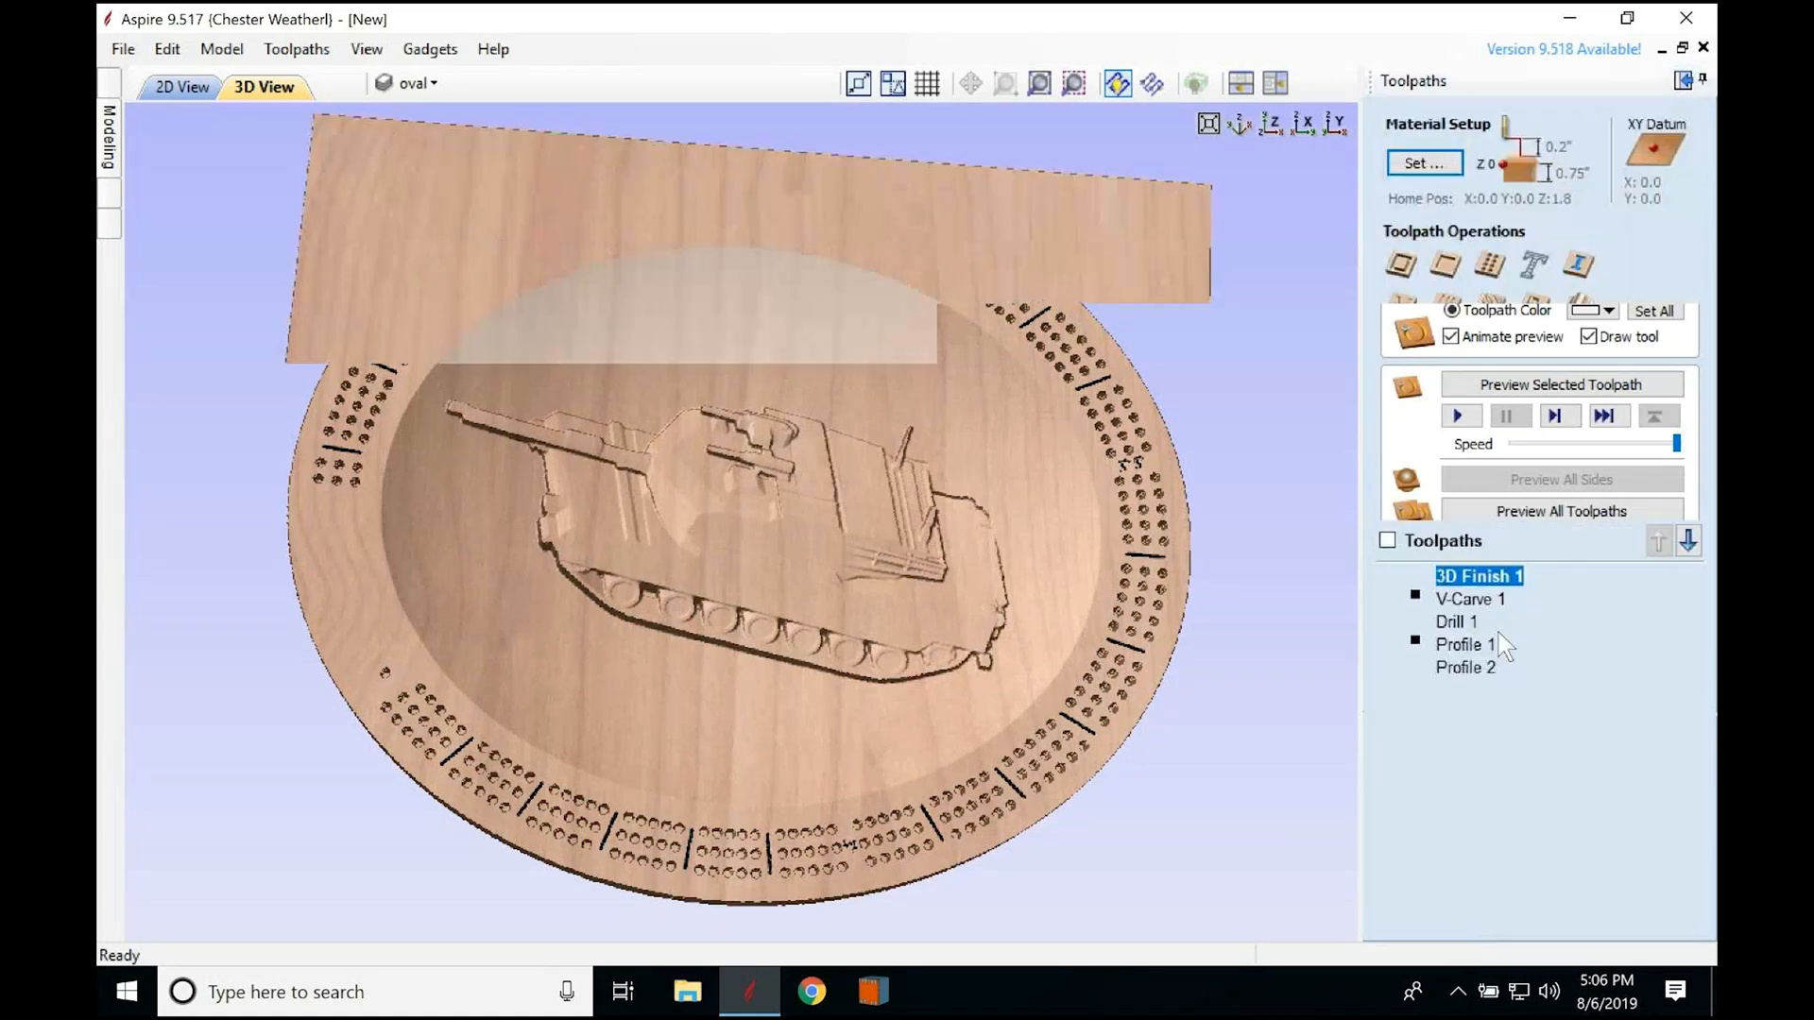
pyautogui.rightClick(1491, 577)
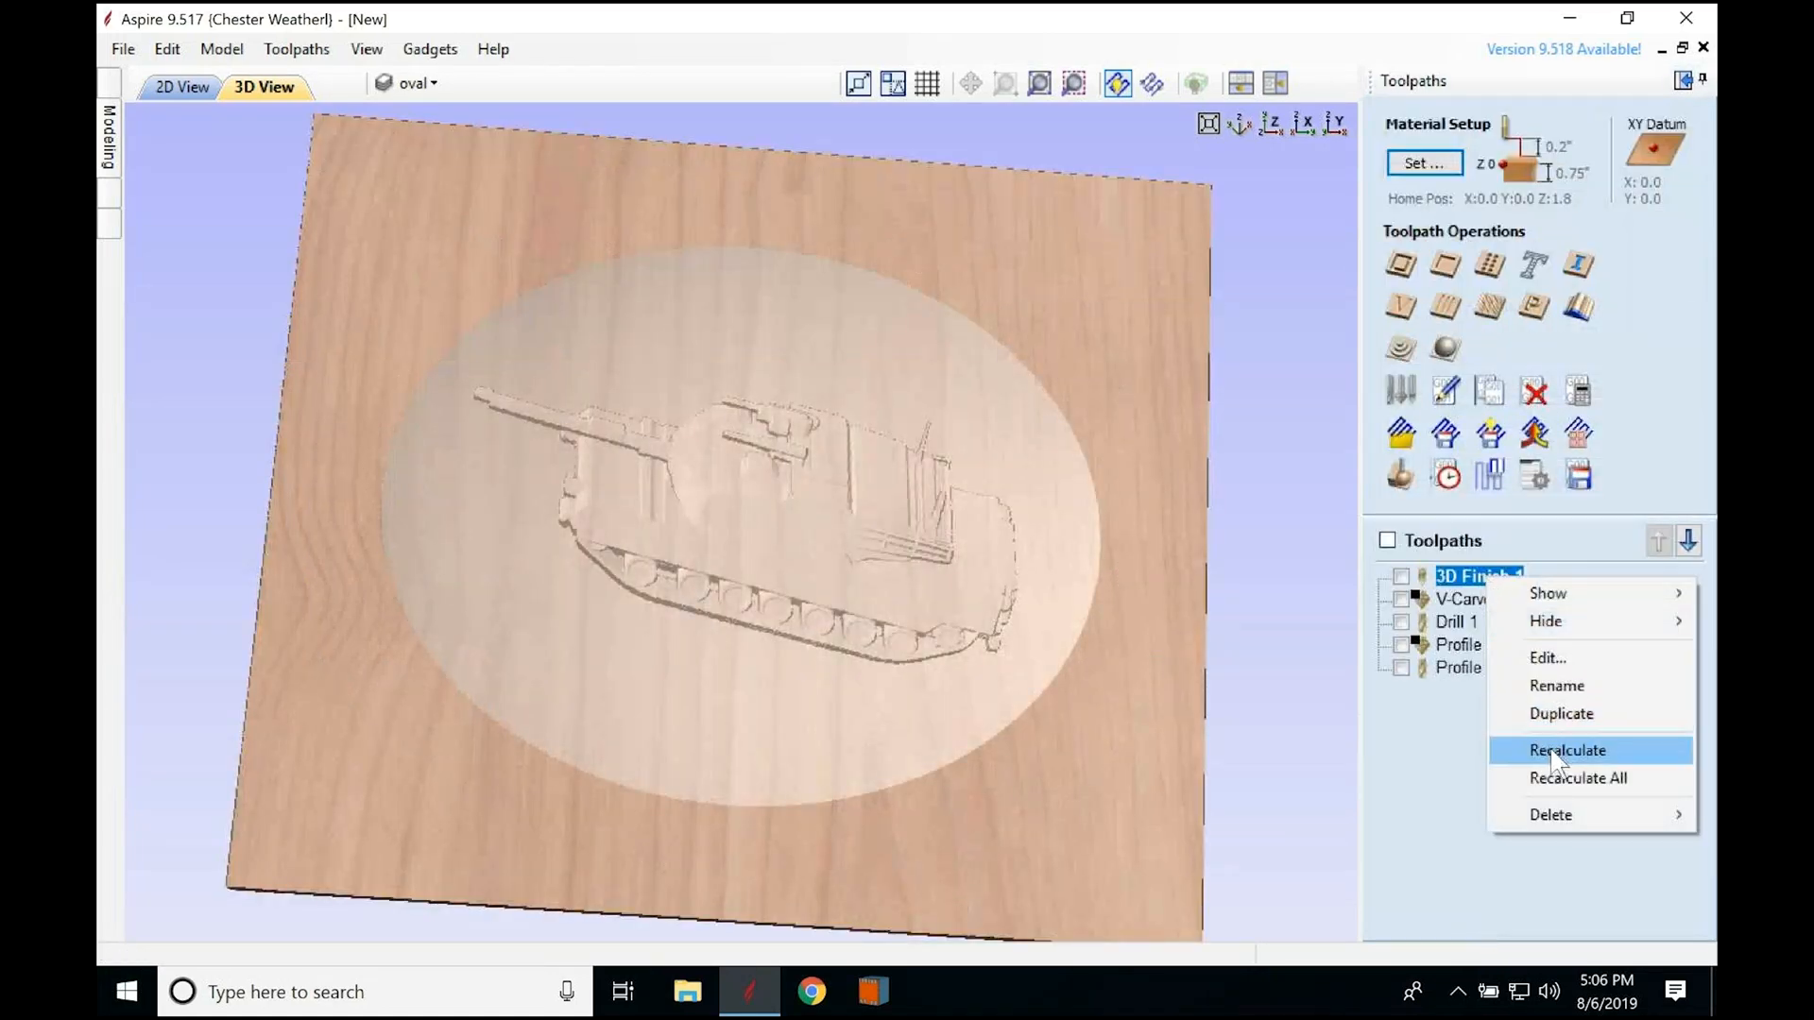
pyautogui.click(1549, 750)
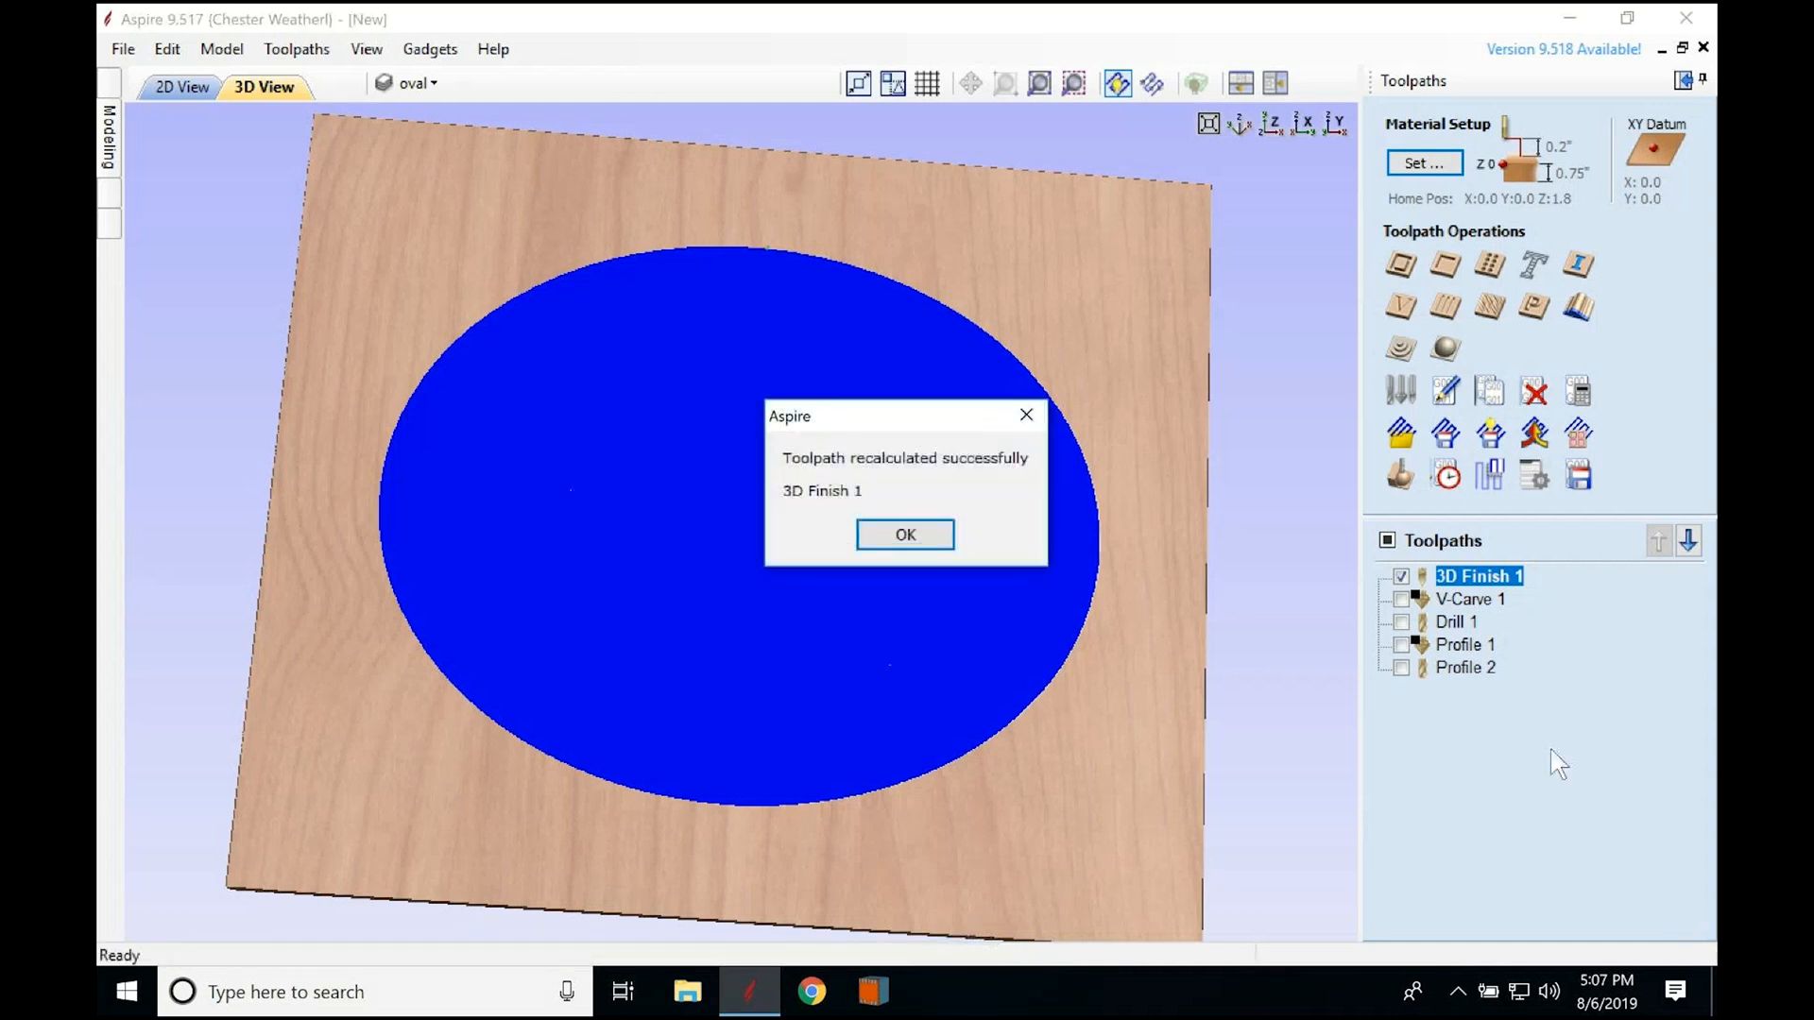
pyautogui.press('Return')
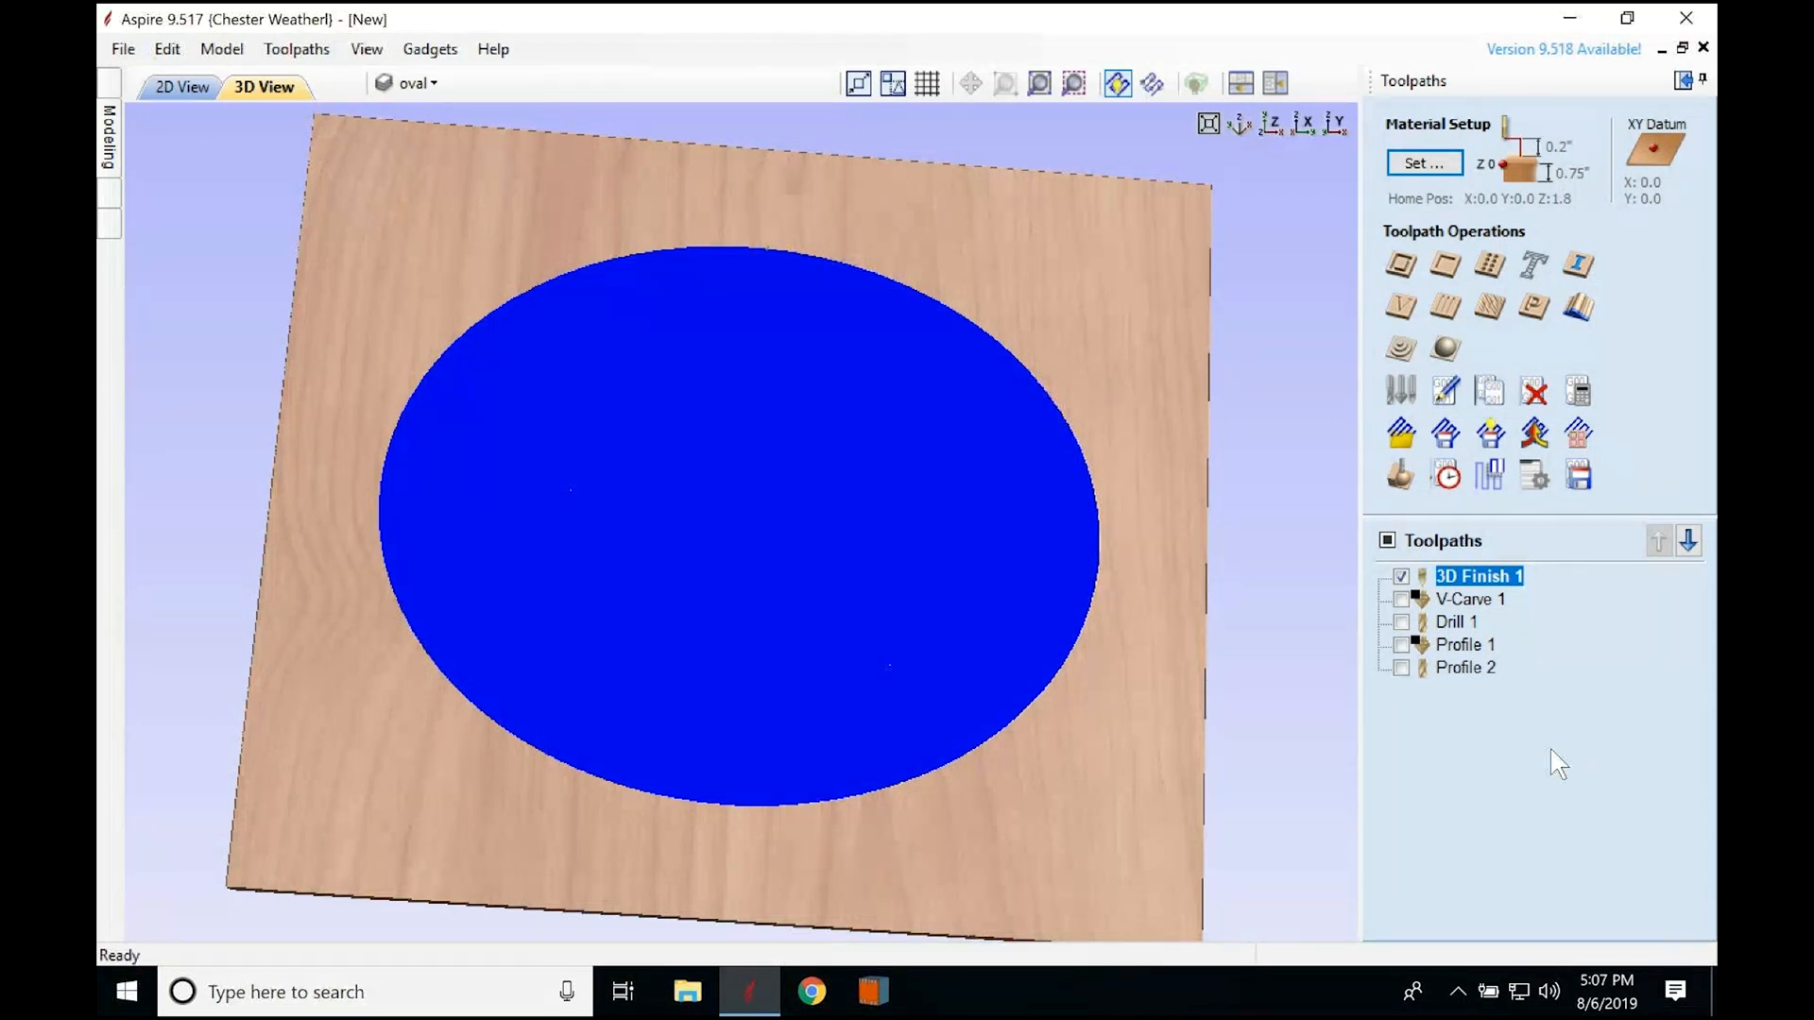
# Step: Reset the preview, simulate all toolpaths in cherry and remove the waste pieces around the oval board
pyautogui.click(1401, 478)
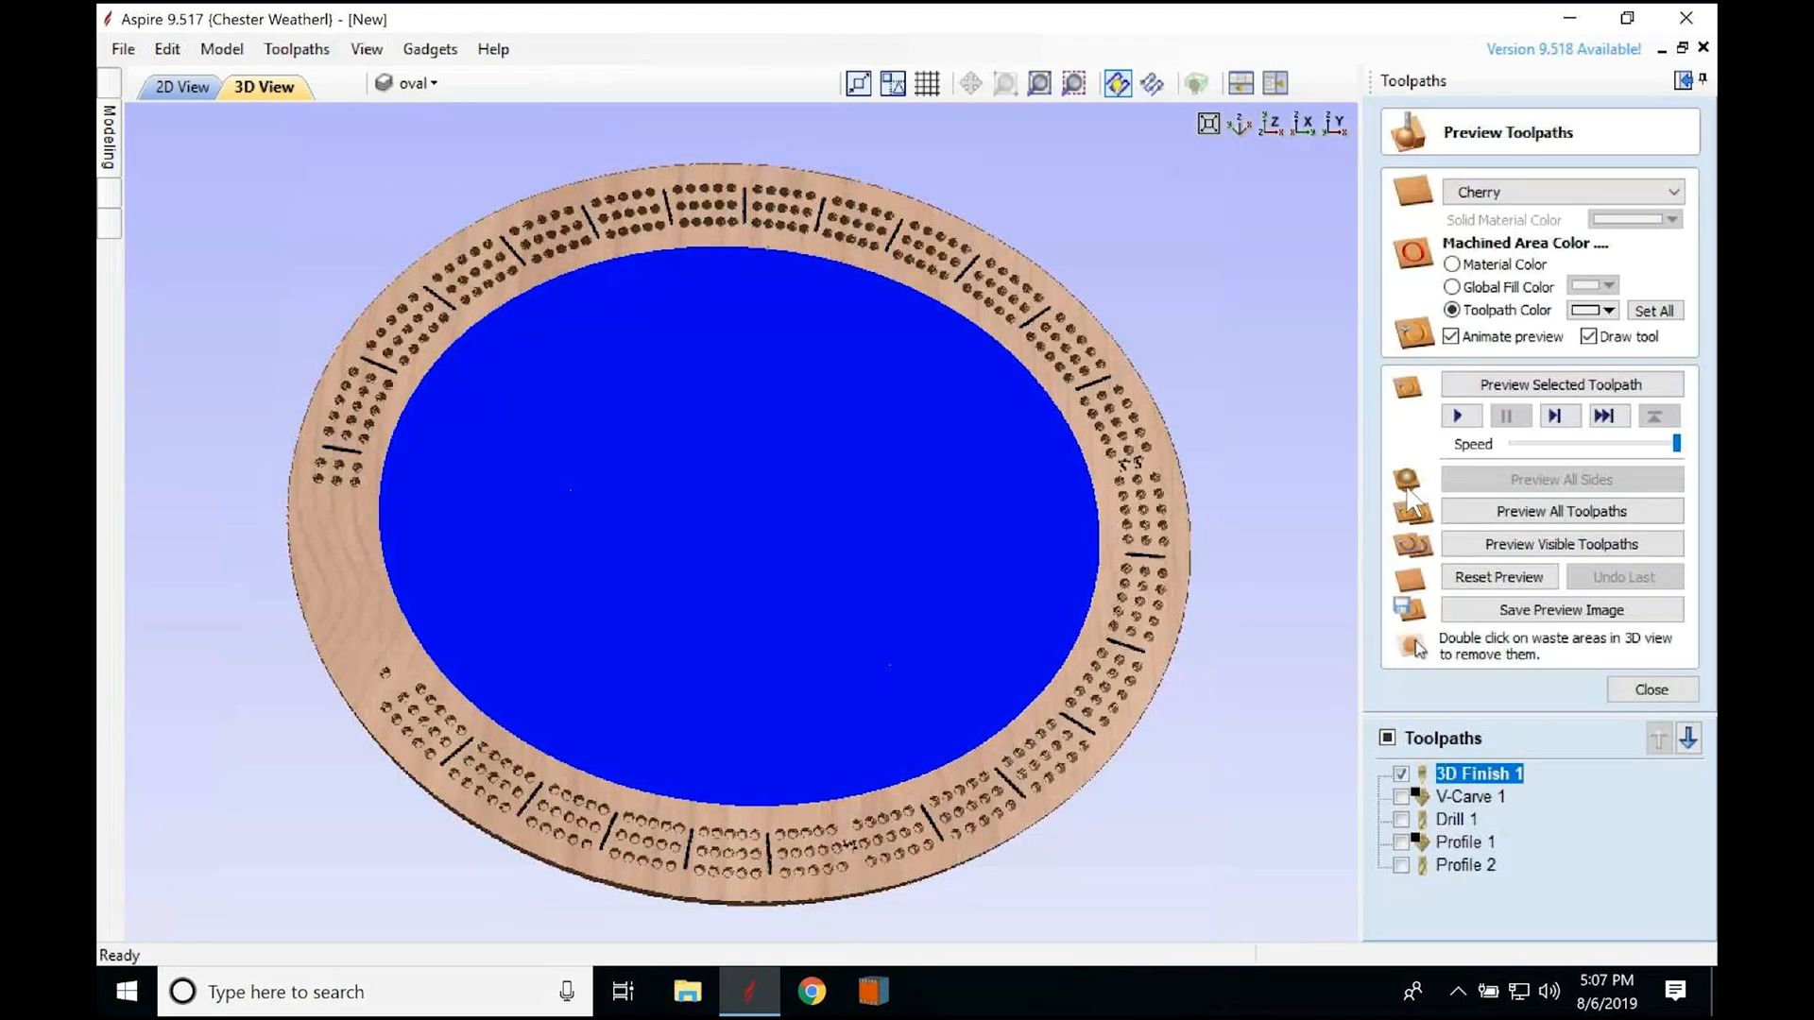
pyautogui.click(1502, 578)
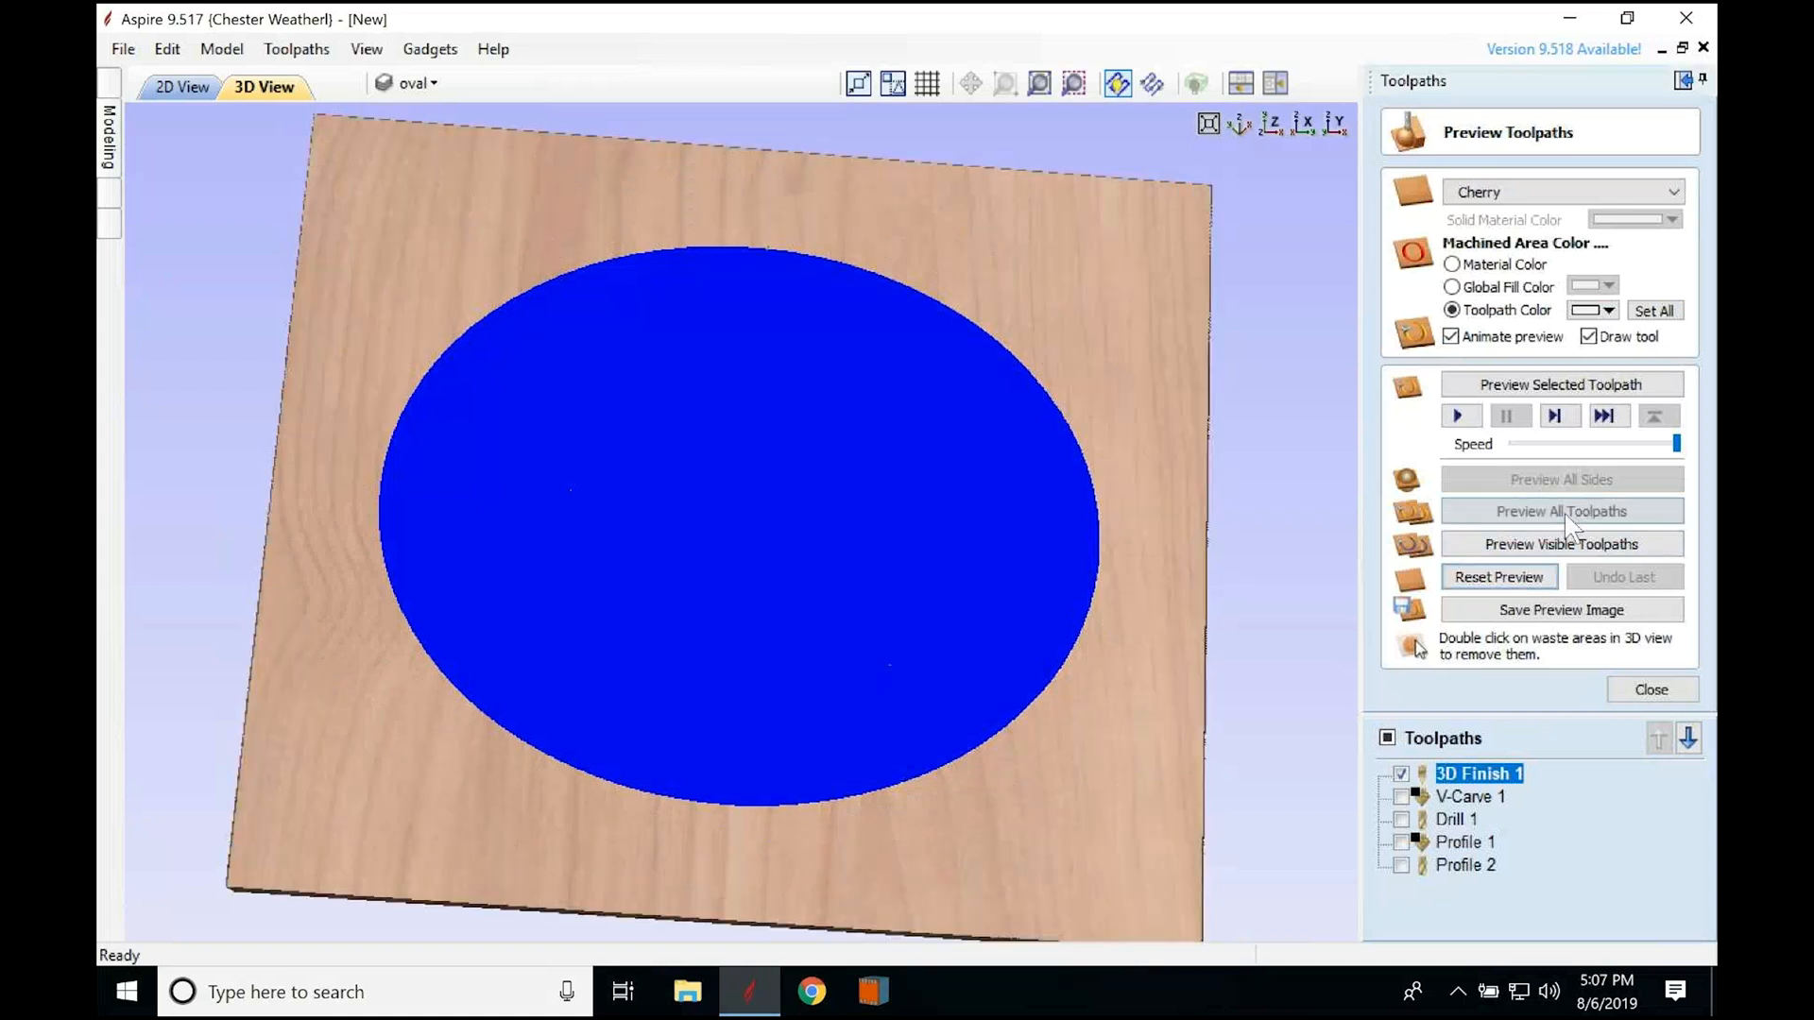
pyautogui.click(1564, 513)
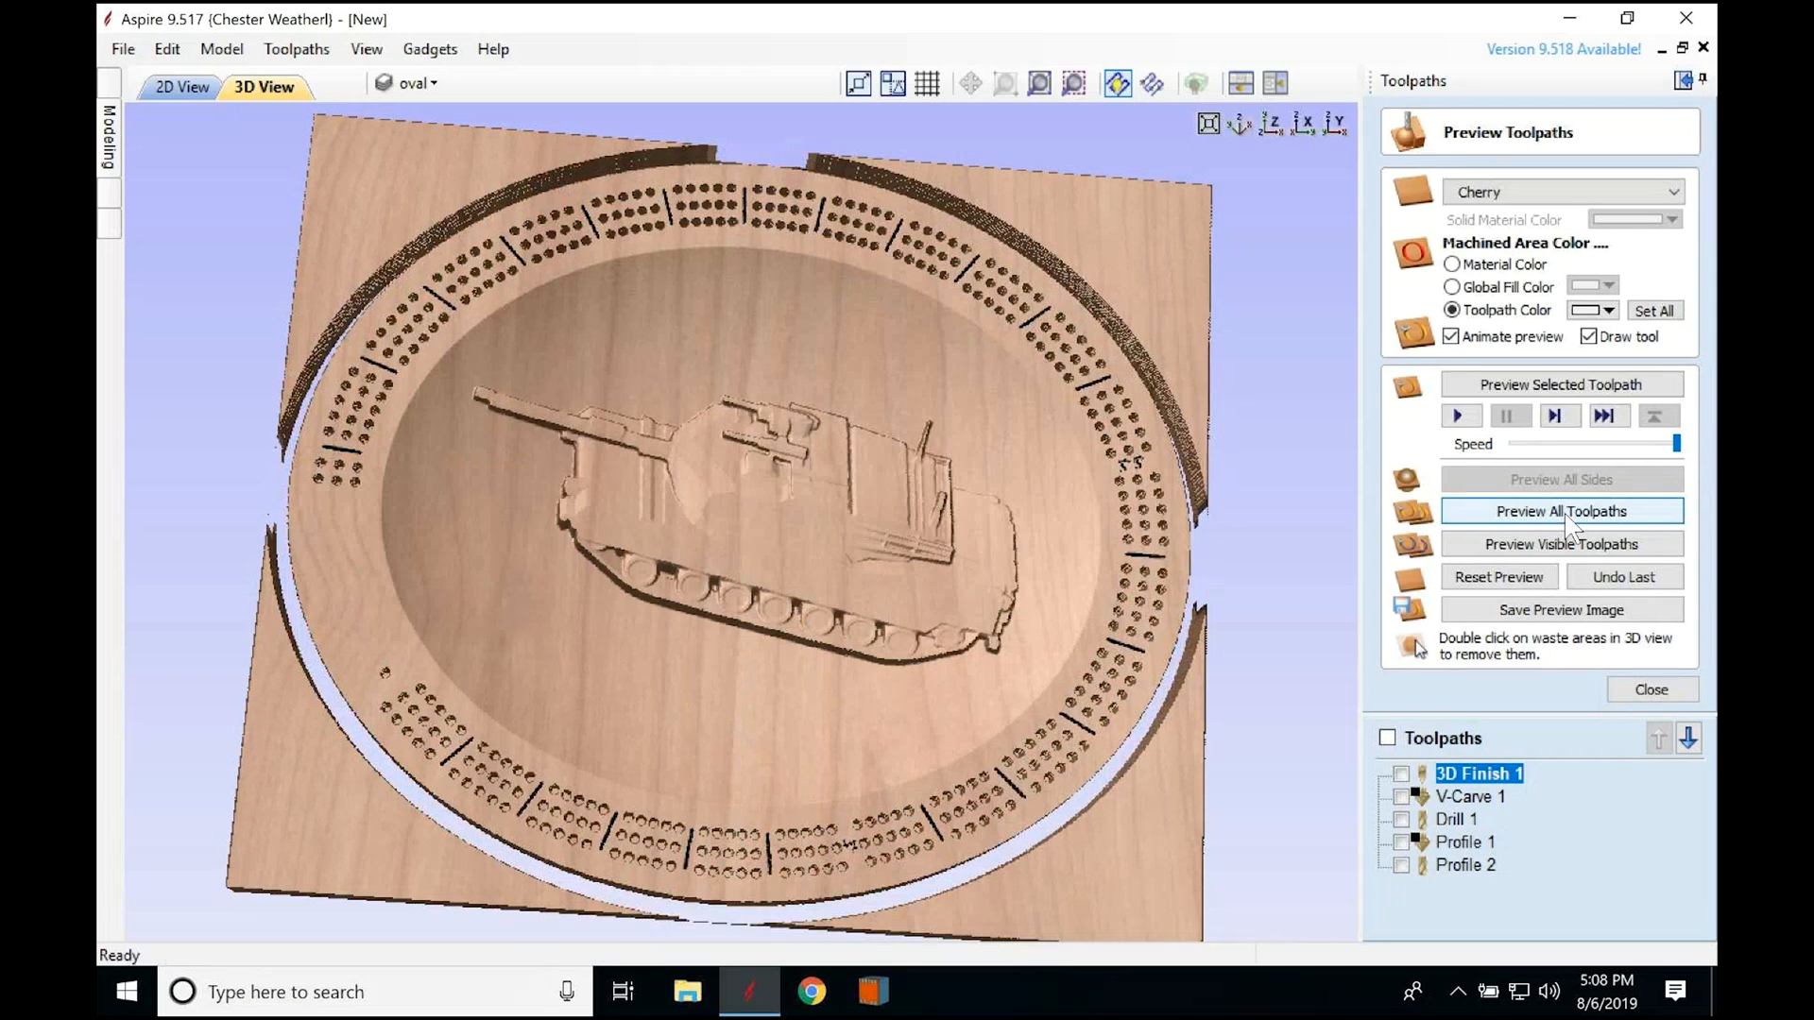
pyautogui.doubleClick(1151, 283)
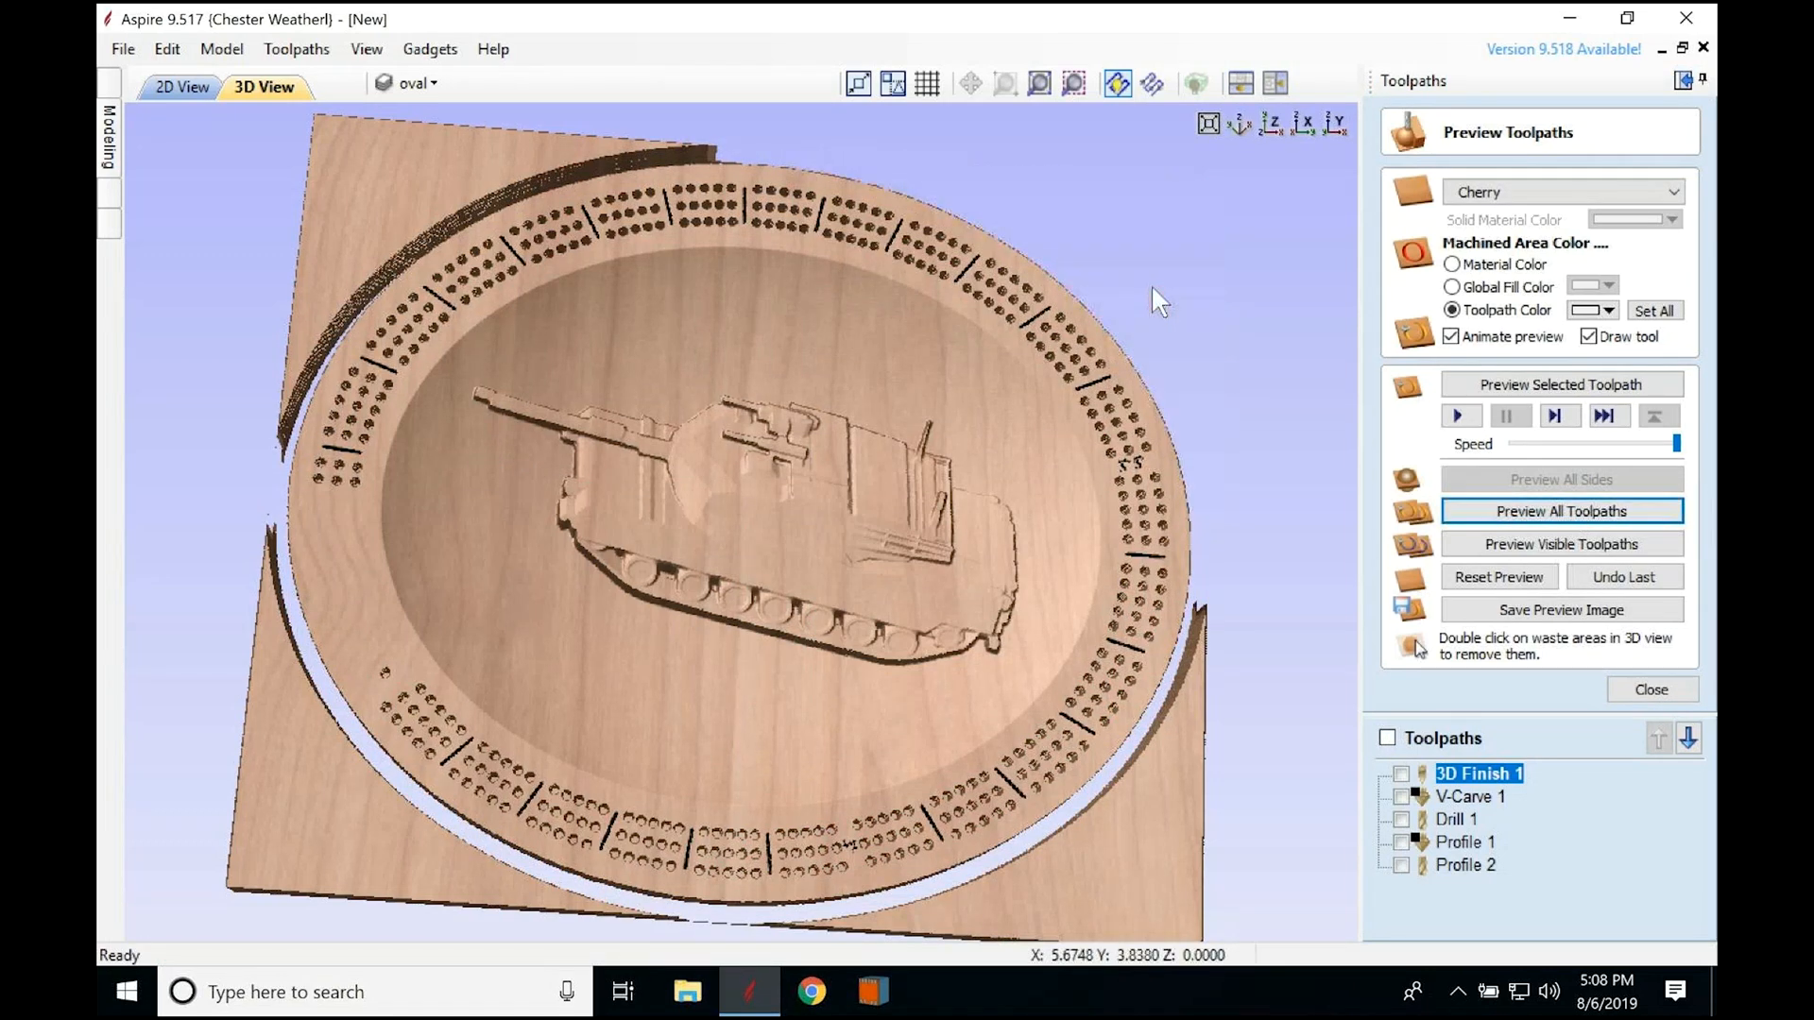
pyautogui.moveTo(1151, 283); pyautogui.dragTo(1257, 541)
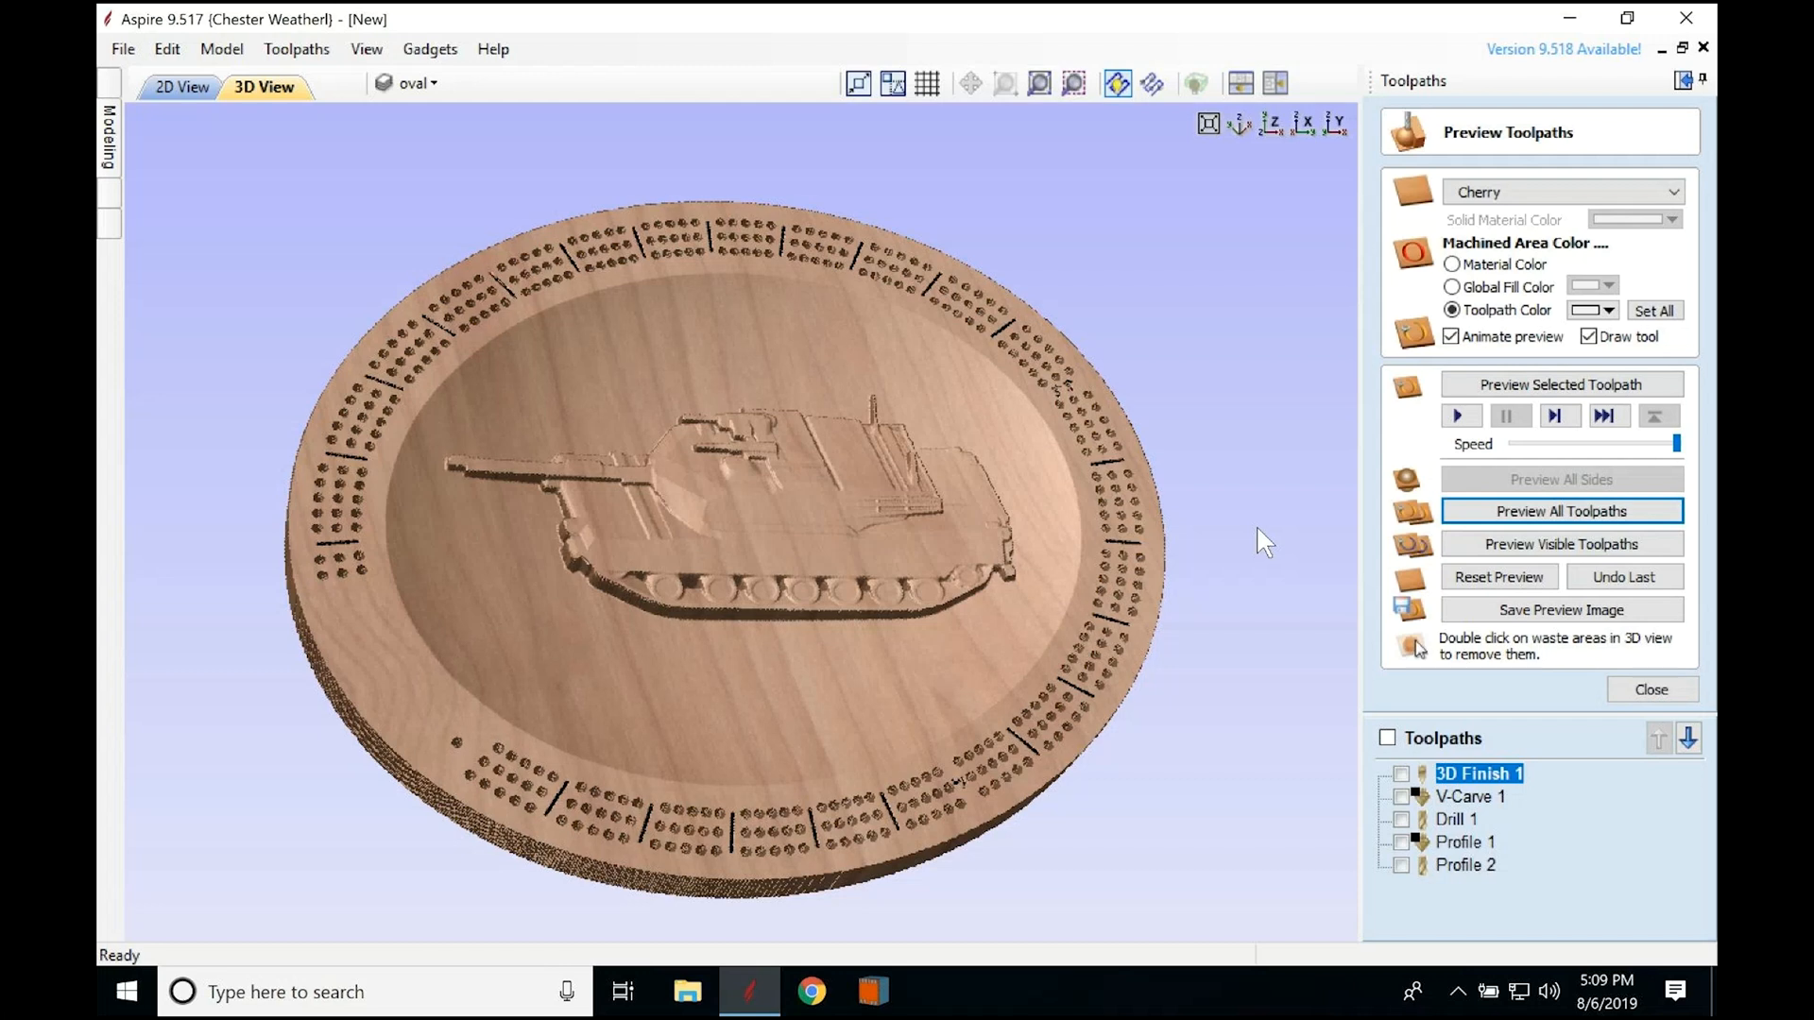
# Step: Examine the tank relief on the simulated board at an angle, from directly above and close up
pyautogui.moveTo(1064, 438); pyautogui.dragTo(915, 550)
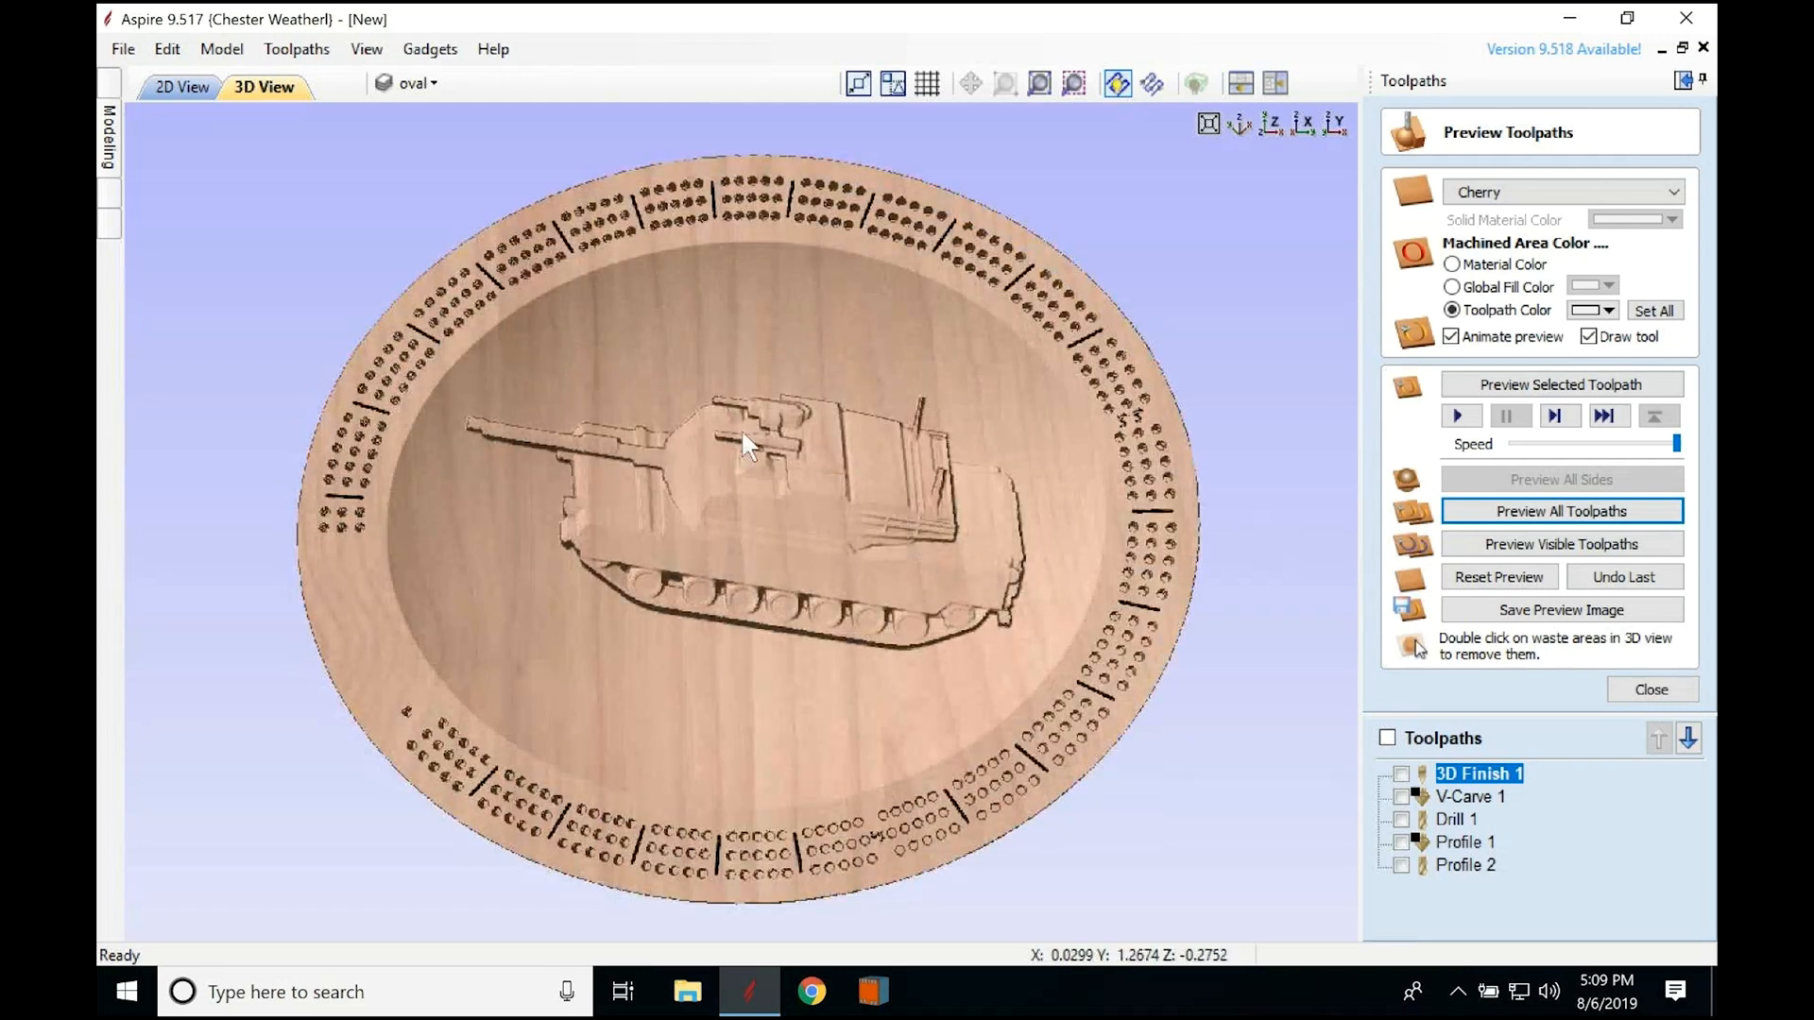
pyautogui.click(1267, 118)
pyautogui.scroll(3, 877, 434)
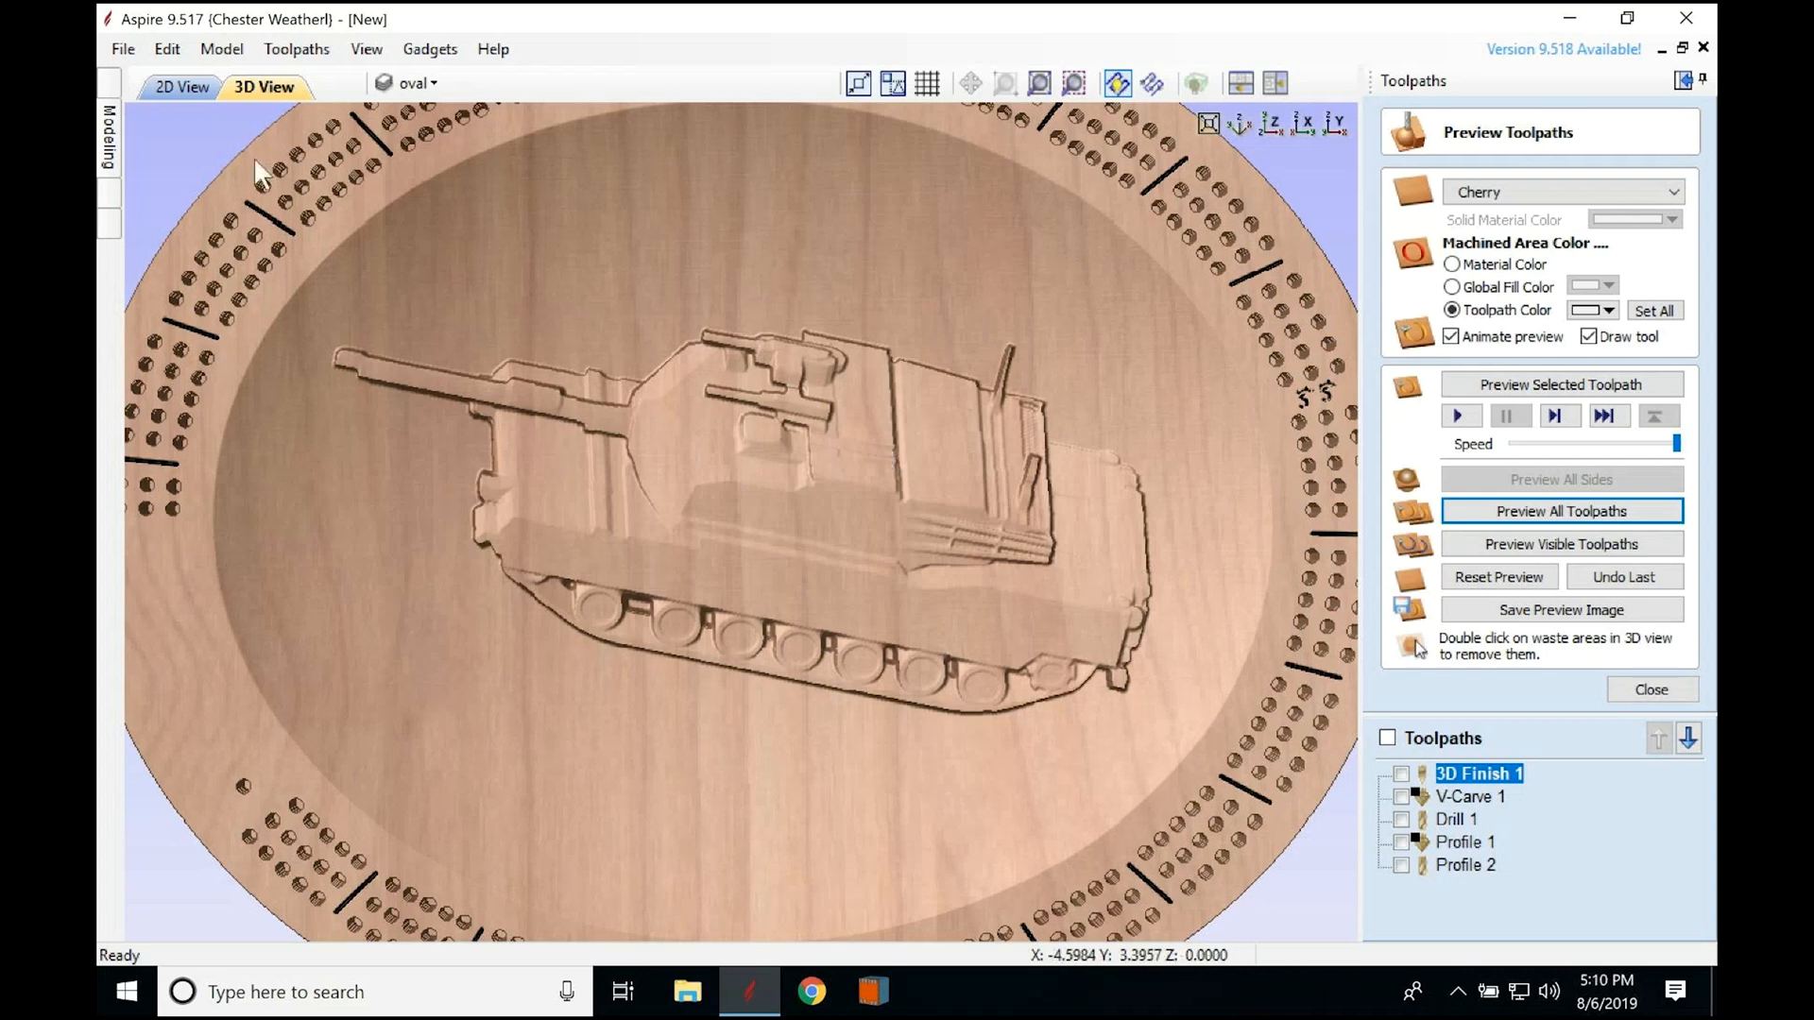
# Step: Return to modeling, open the M1-Abrams component properties to review its shape and base heights, and hide the toolpaths
pyautogui.moveTo(112, 192)
pyautogui.click(420, 81)
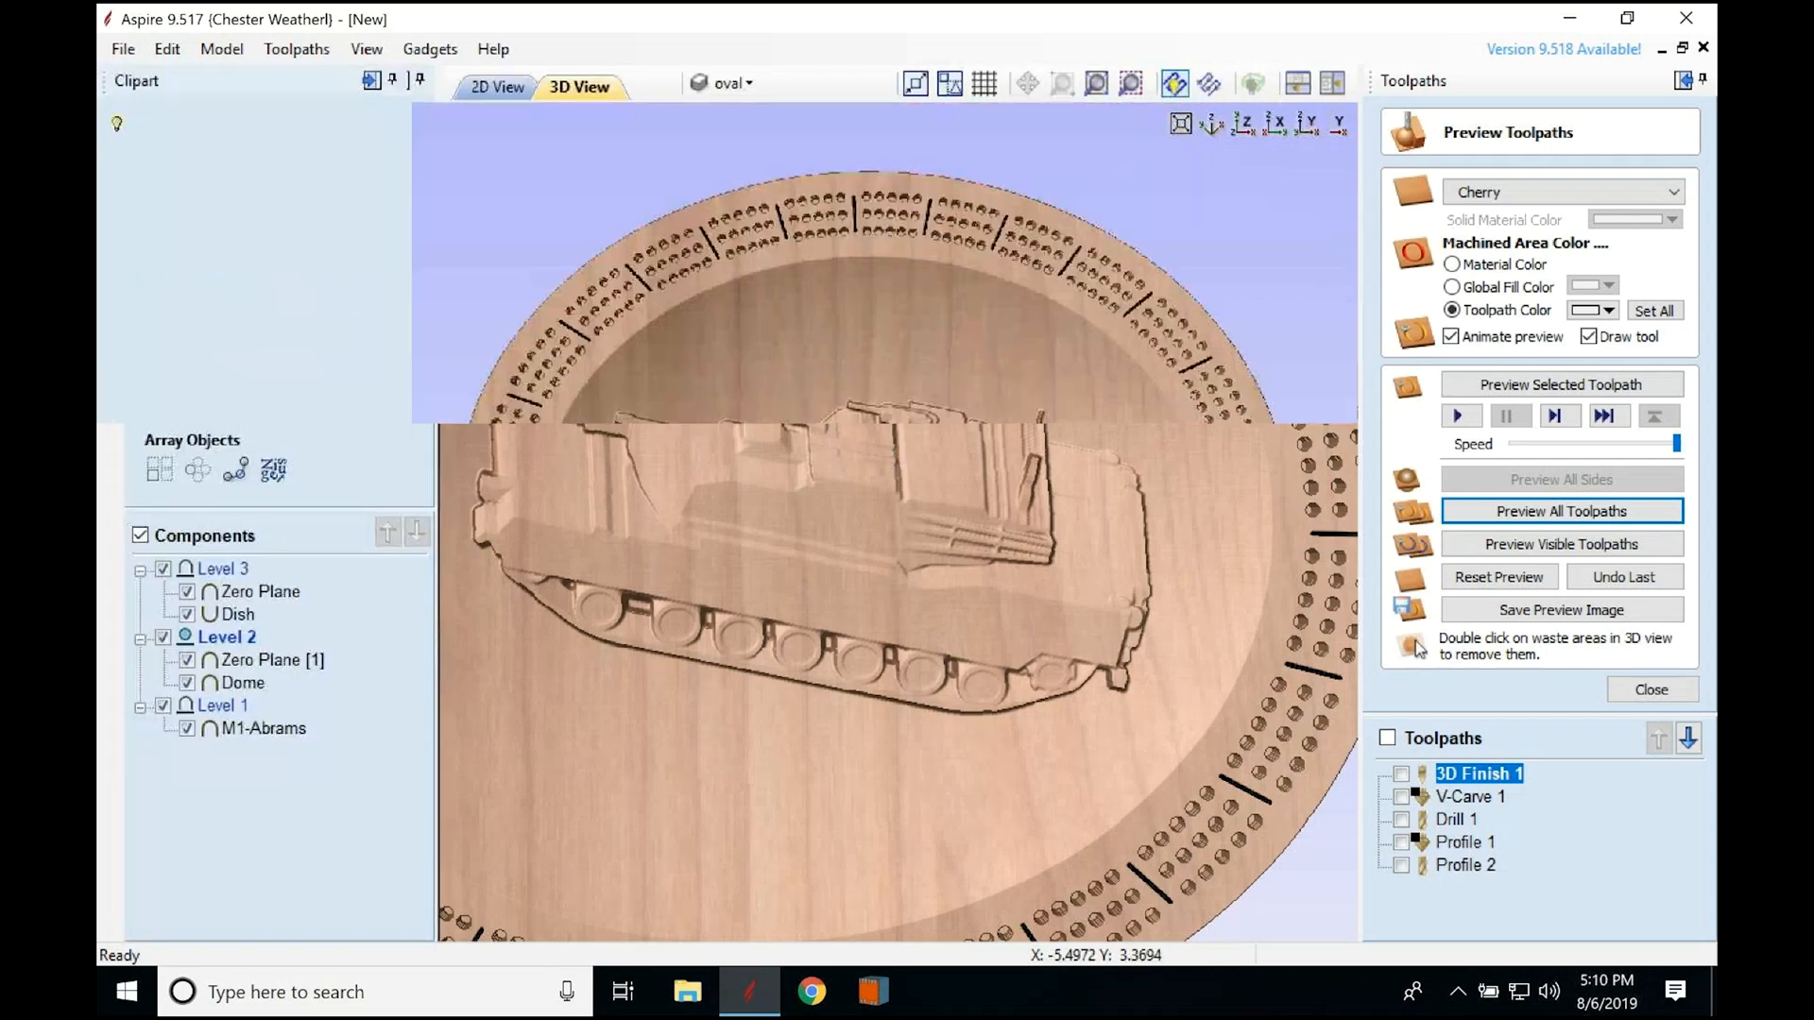
pyautogui.click(207, 923)
pyautogui.click(262, 895)
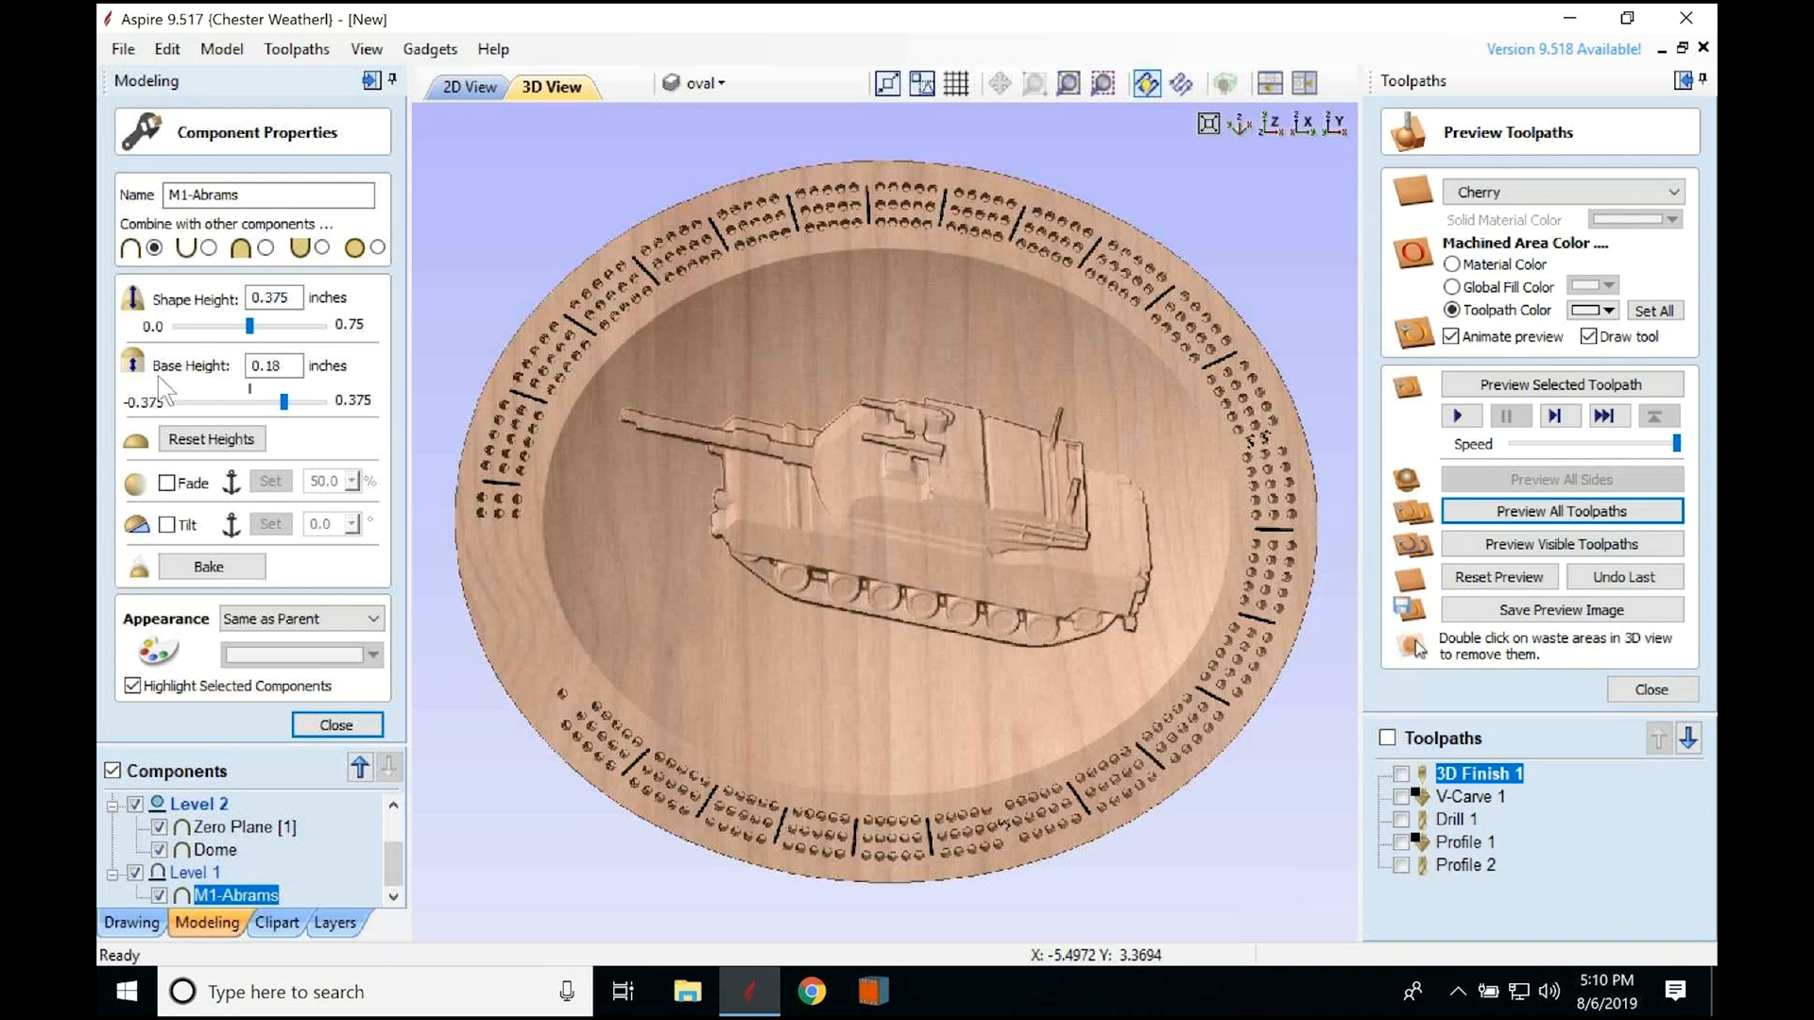
pyautogui.click(1703, 81)
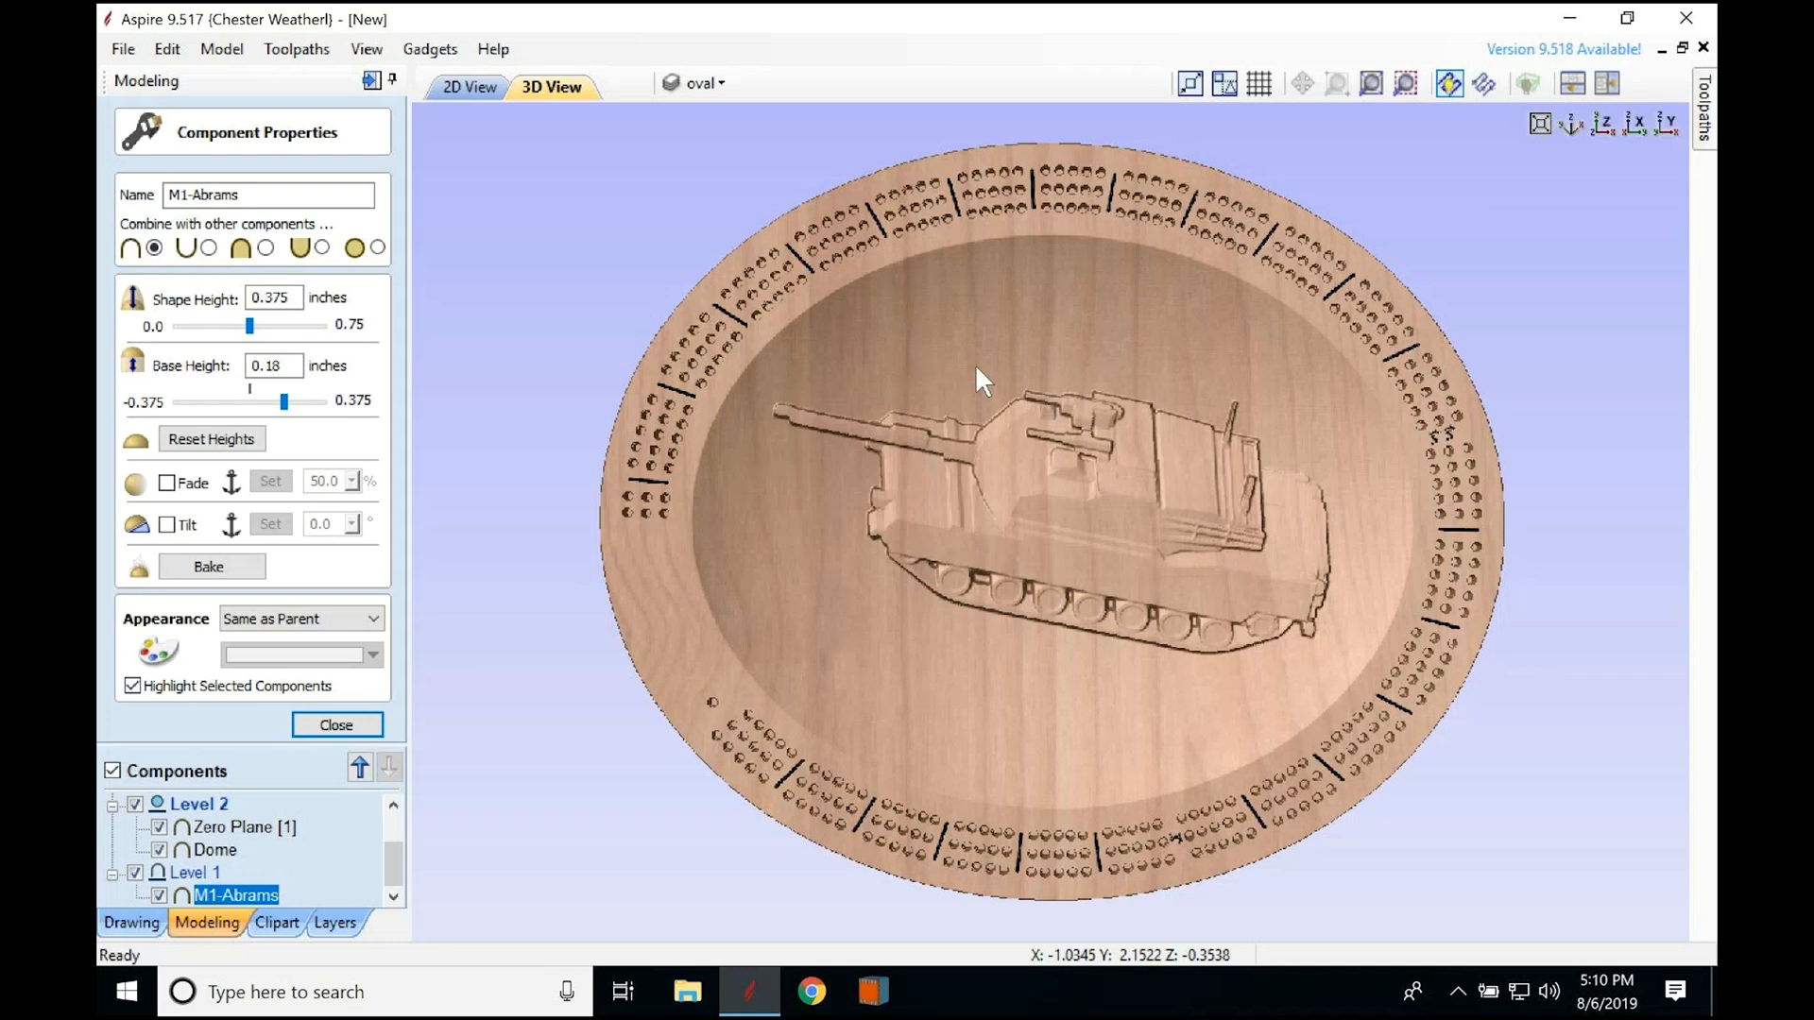
# Step: Switch to the join.me meeting in the Chrome browser
pyautogui.hotkey('alt', 'Tab')
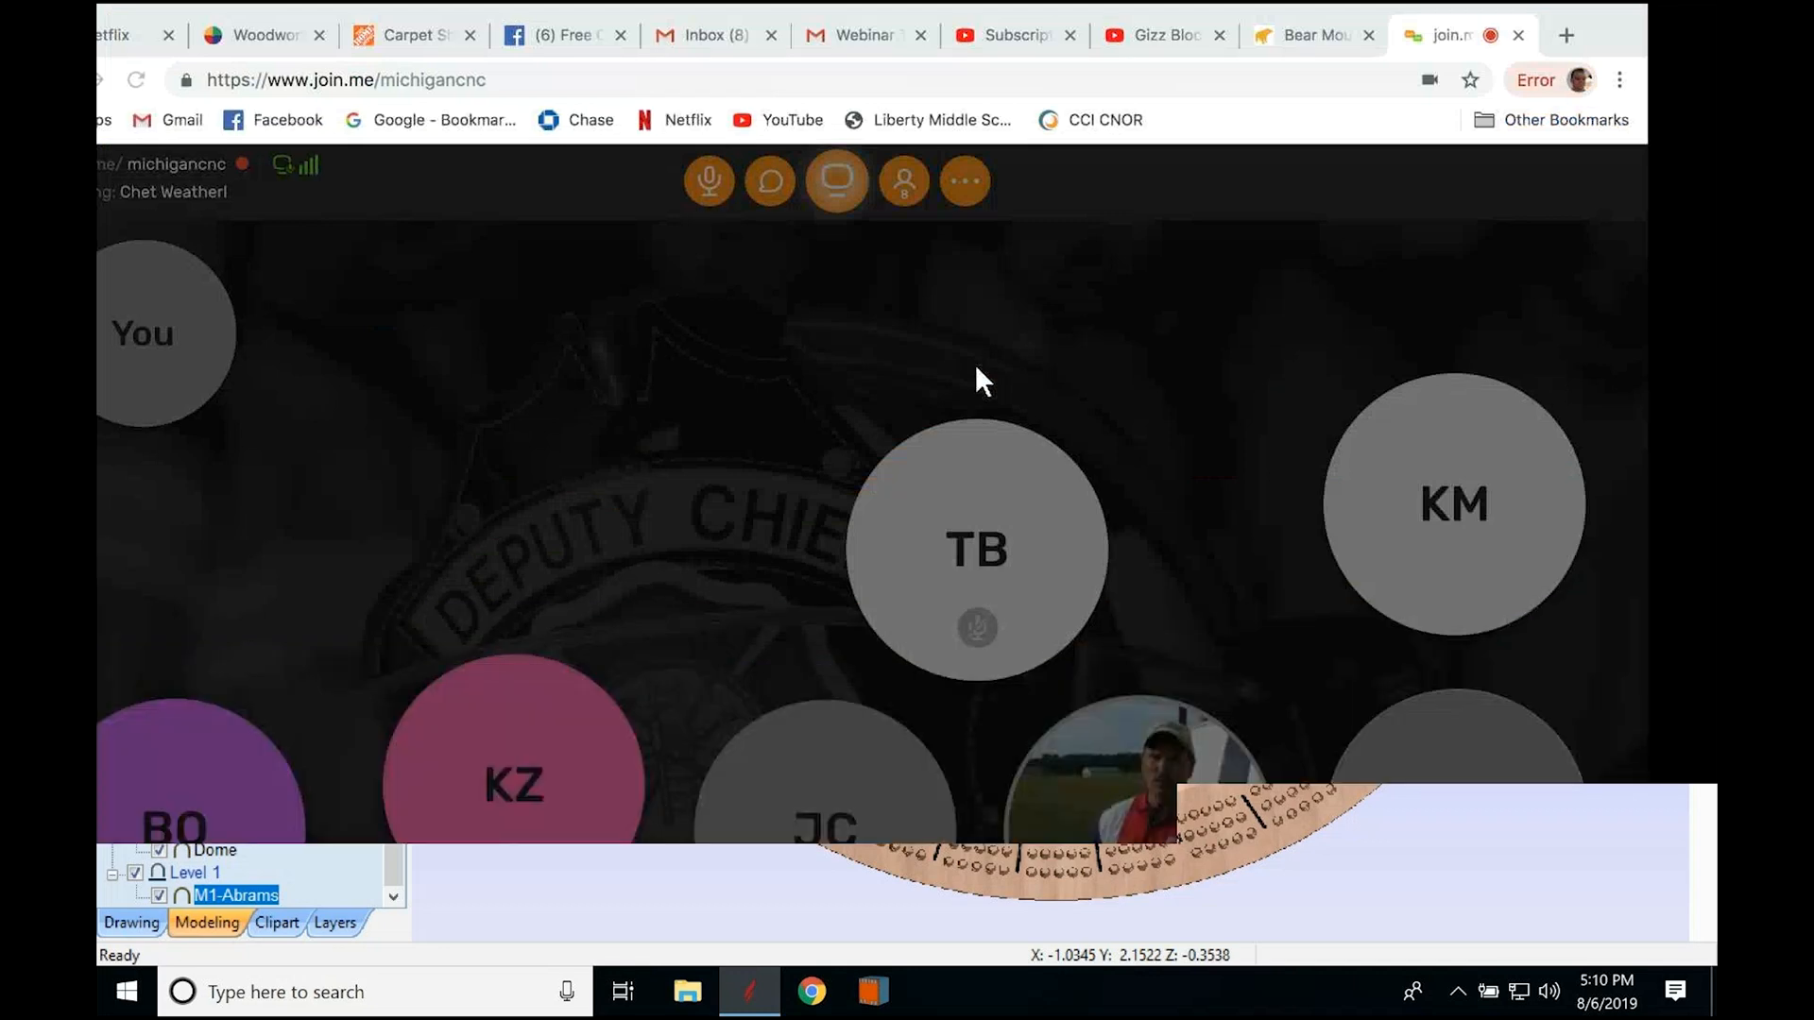